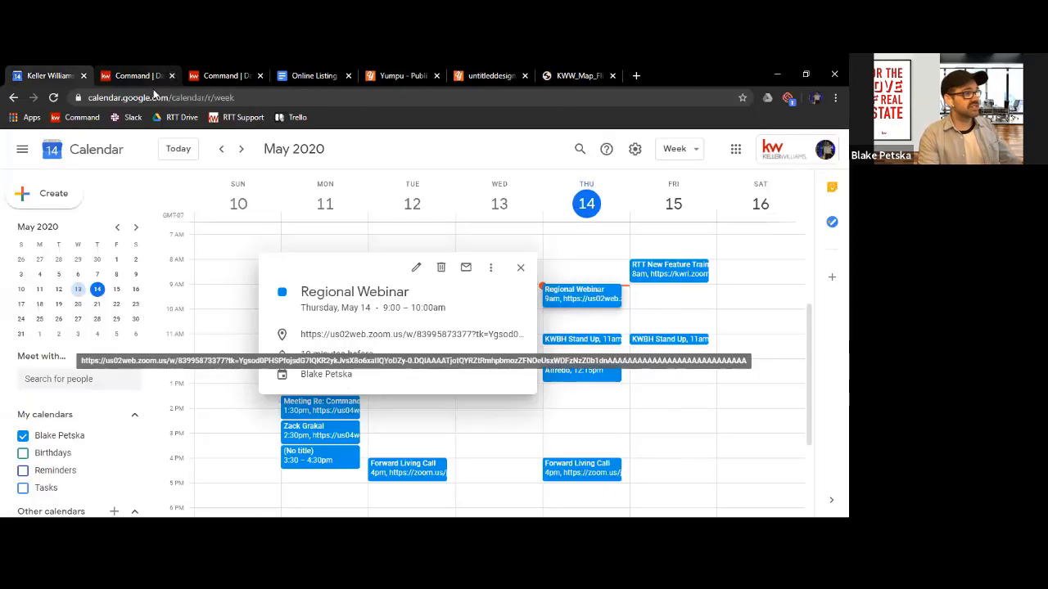
Switch to the Command dashboard and load agent.kw.com
left_click(154, 77)
left_click(196, 102)
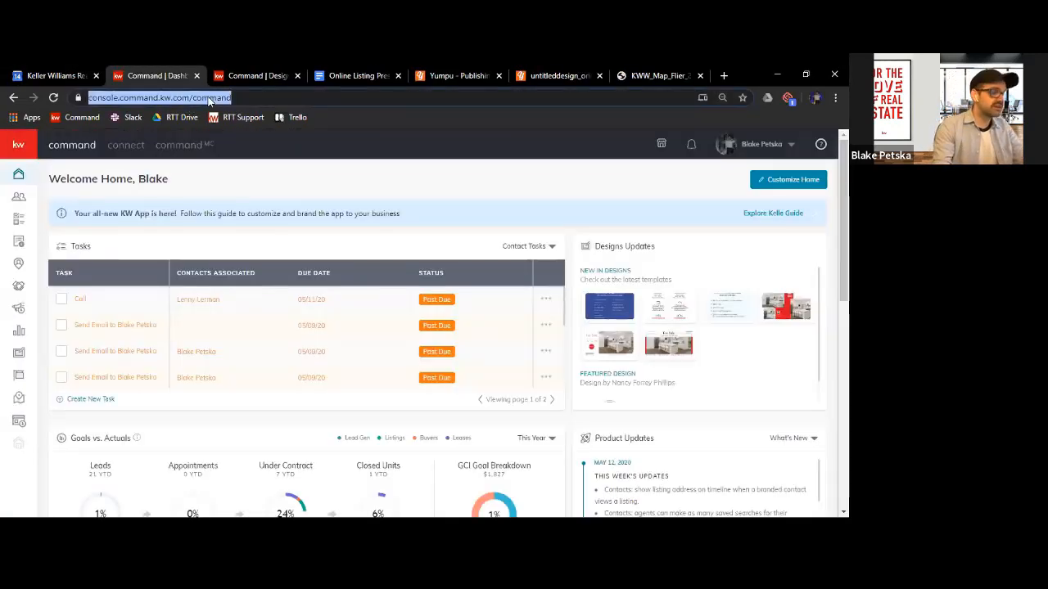
type("agent.kw.com")
key("Return")
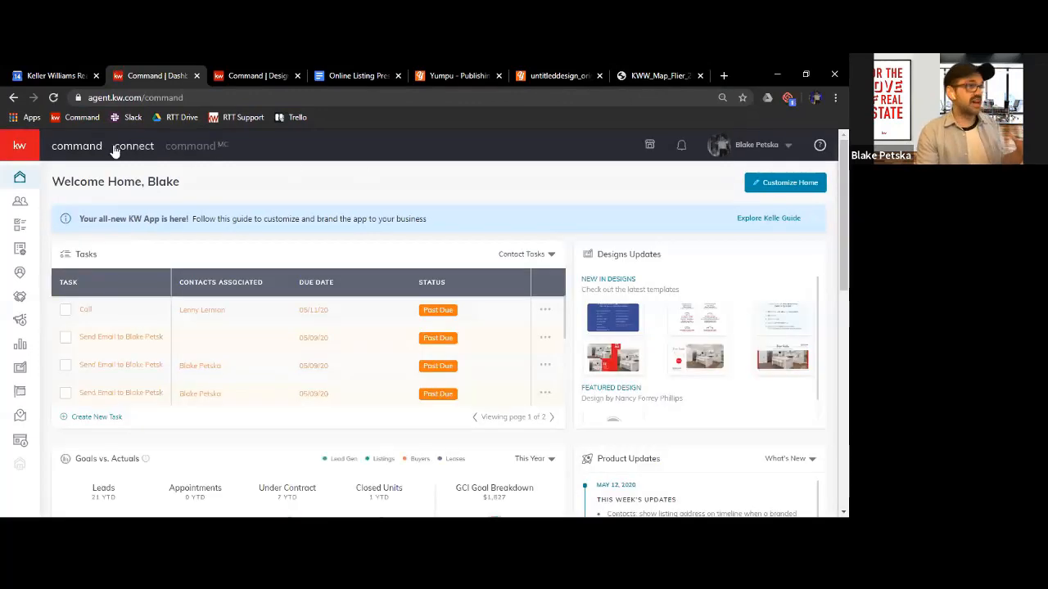
Go to Designs and create a new print design
mouse_move(100, 193)
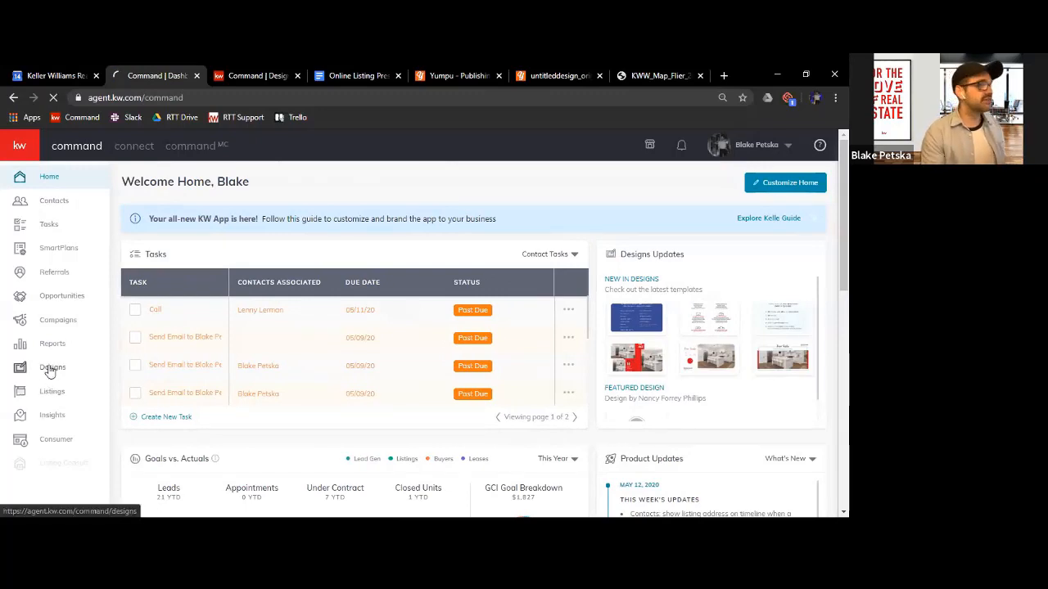
left_click(95, 361)
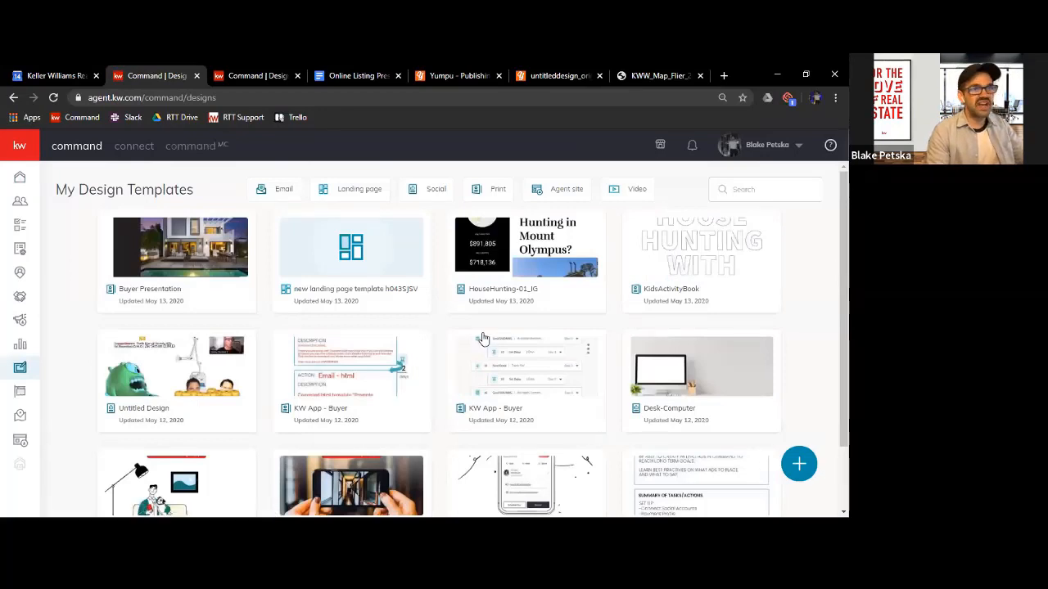
left_click(797, 463)
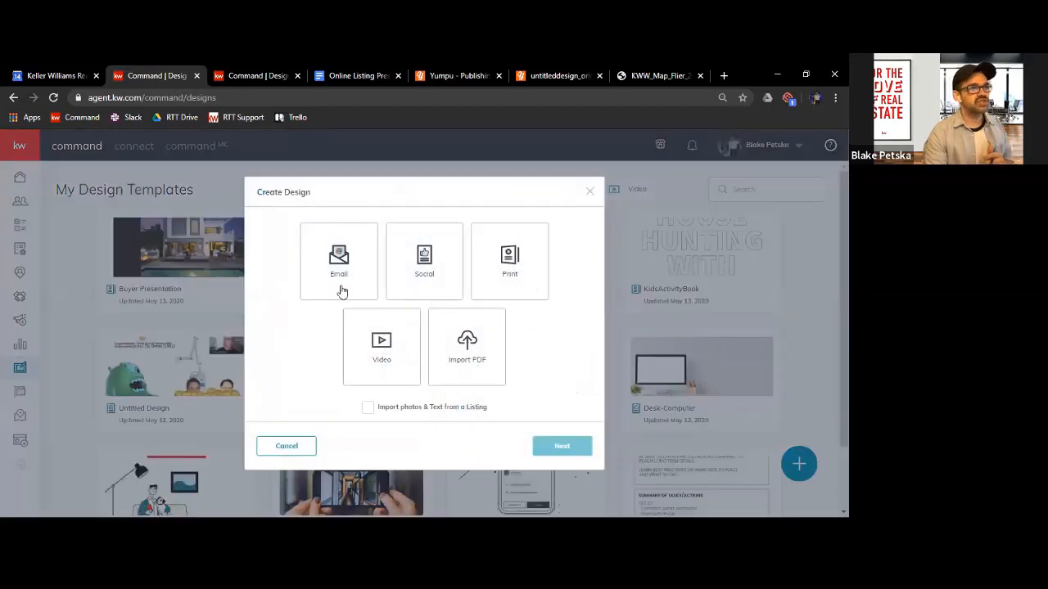
left_click(512, 273)
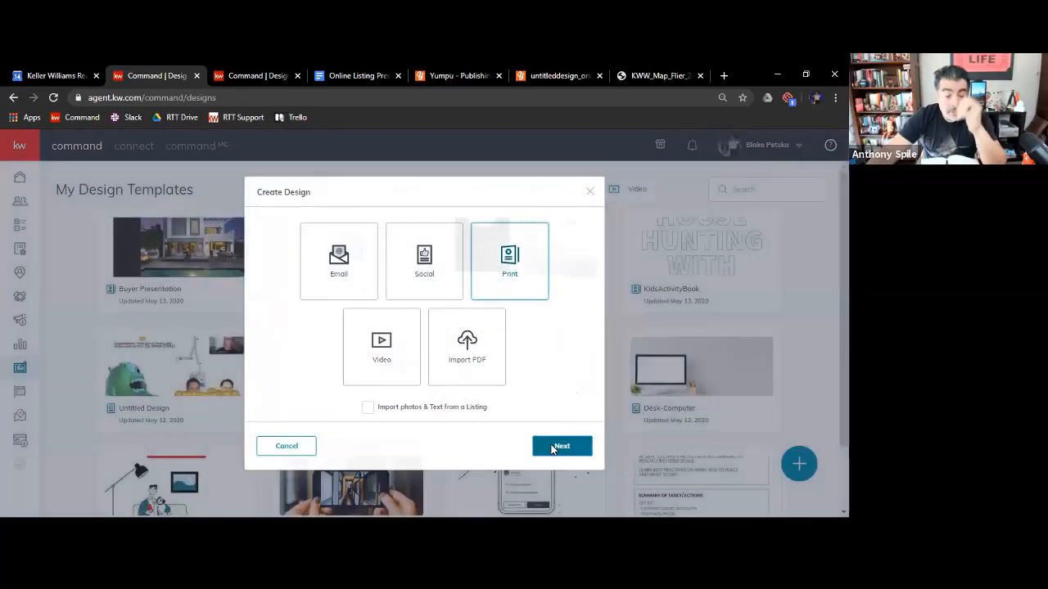
left_click(551, 448)
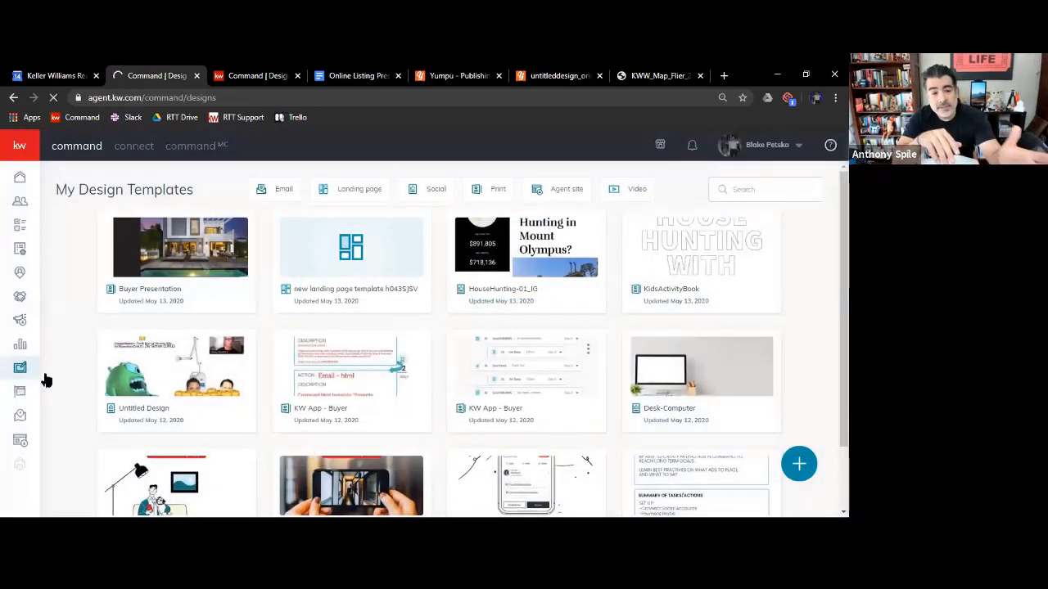
Show the Listing Presentation templates under Listings, and collapse the Listings and KW App categories
mouse_move(21, 227)
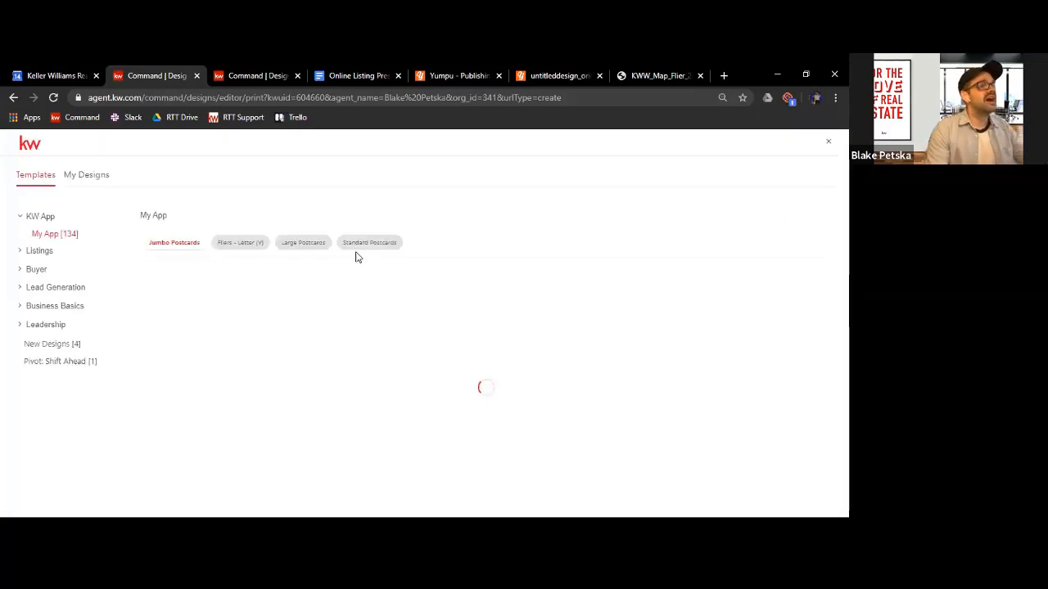
left_click(18, 252)
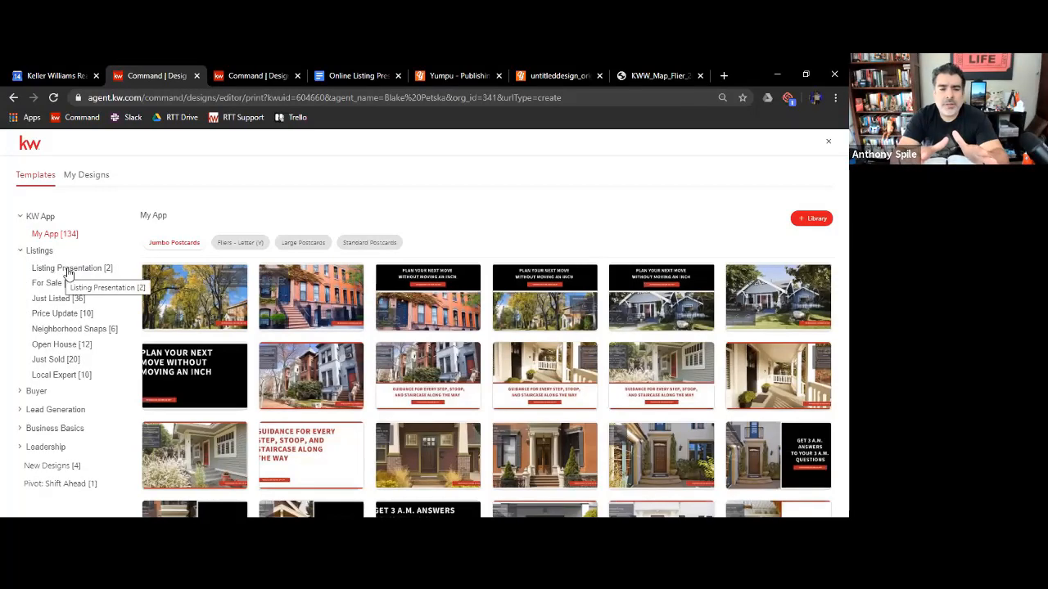
left_click(44, 268)
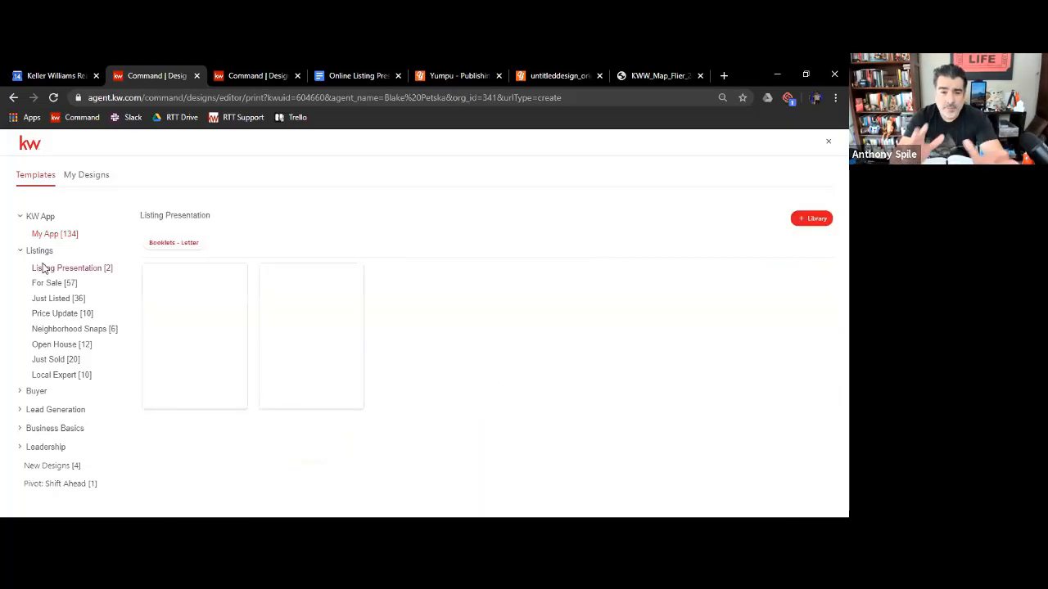
left_click(39, 250)
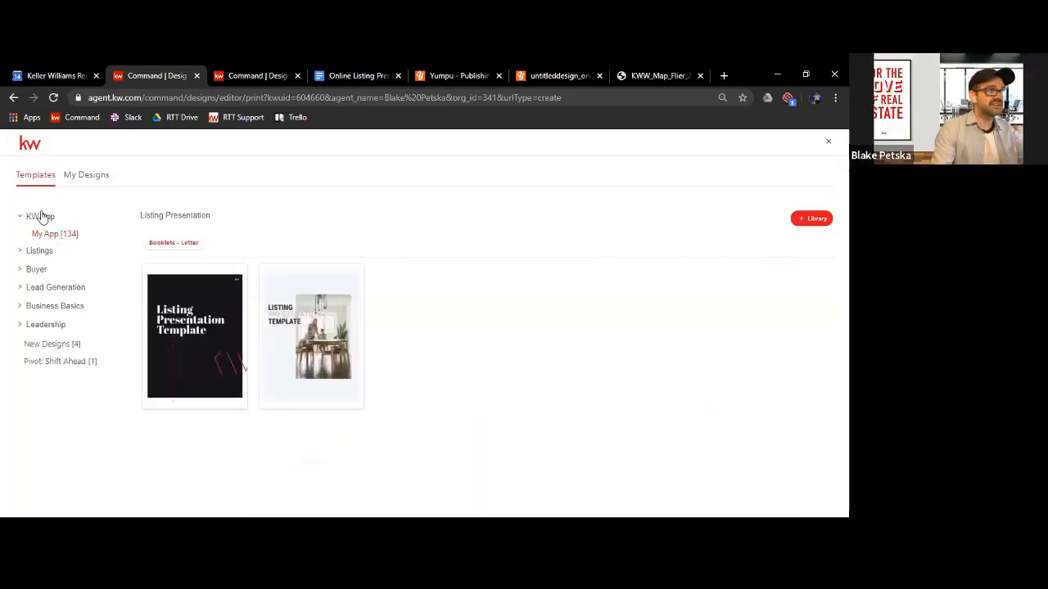
left_click(43, 216)
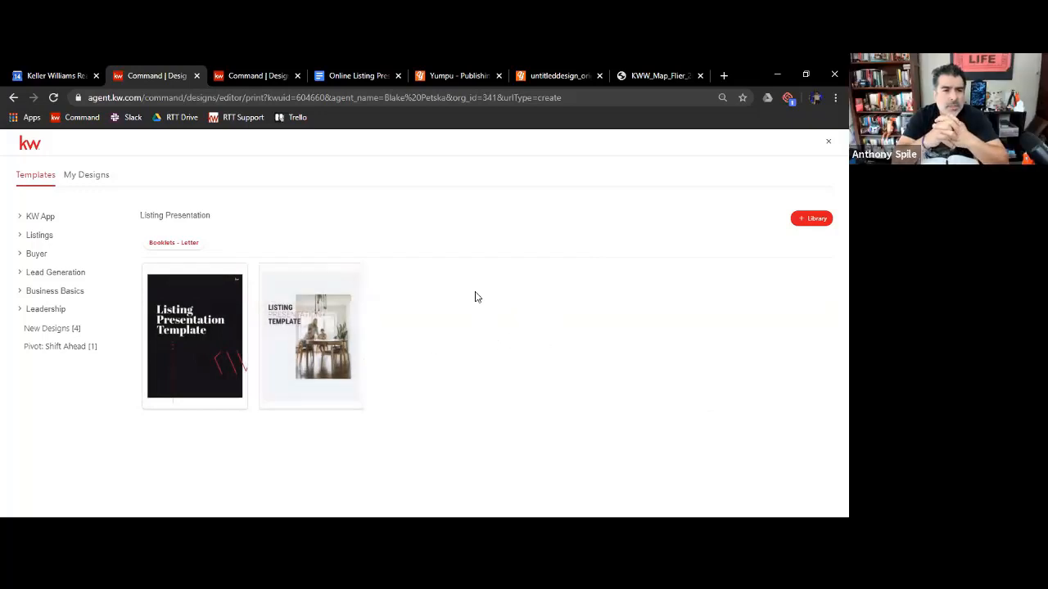
Expand the Listings, Buyer, Lead Generation and Business Basics categories and look through the template types they offer
left_click(40, 236)
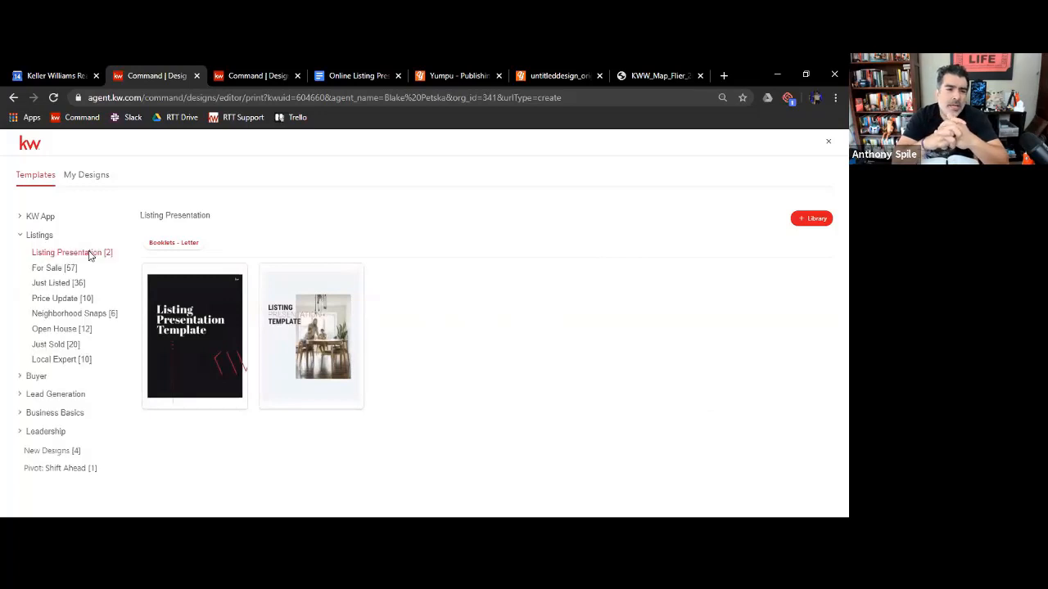
left_click(32, 376)
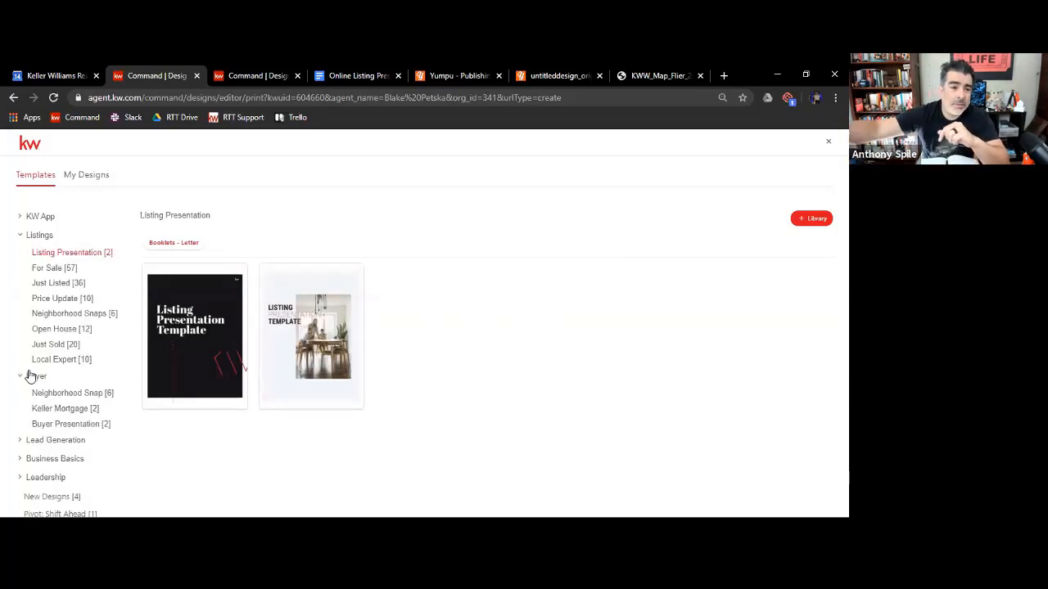
left_click(42, 438)
scroll(51, 417, "down", 1)
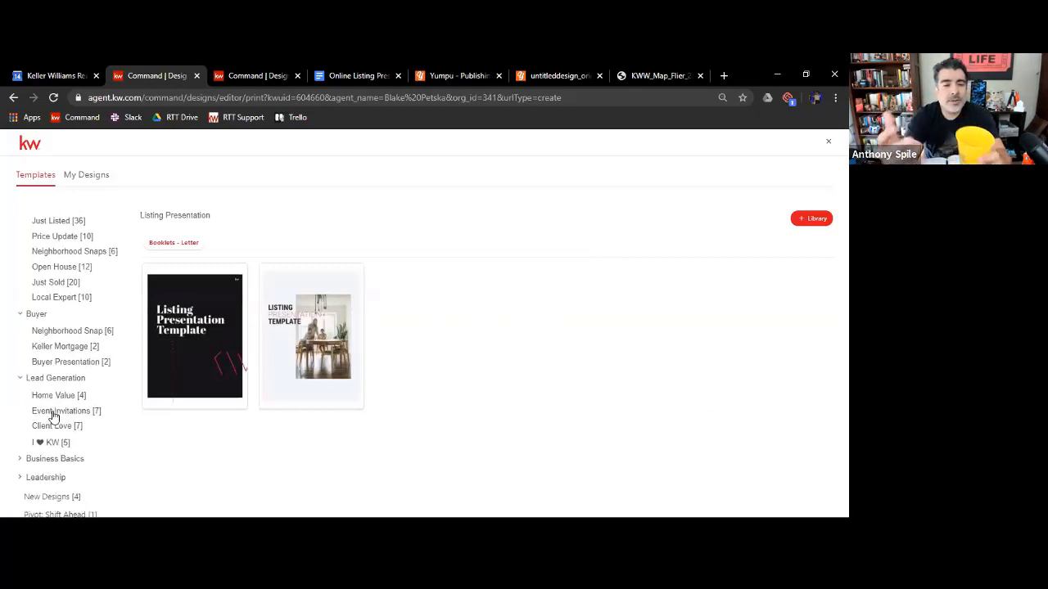
left_click(41, 460)
scroll(53, 410, "up", 1)
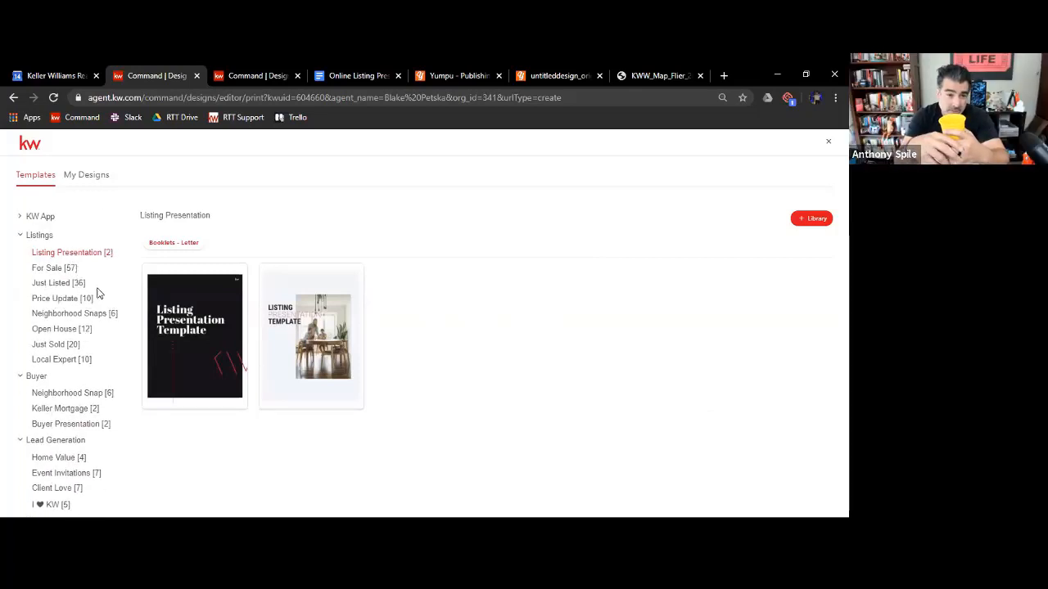
scroll(96, 300, "down", 1)
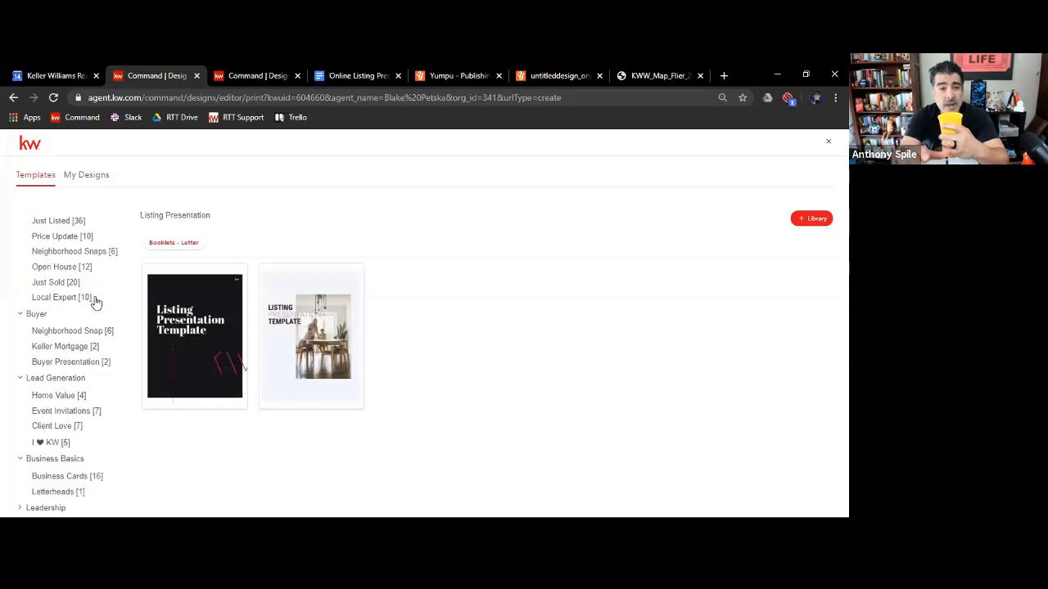
scroll(96, 301, "up", 1)
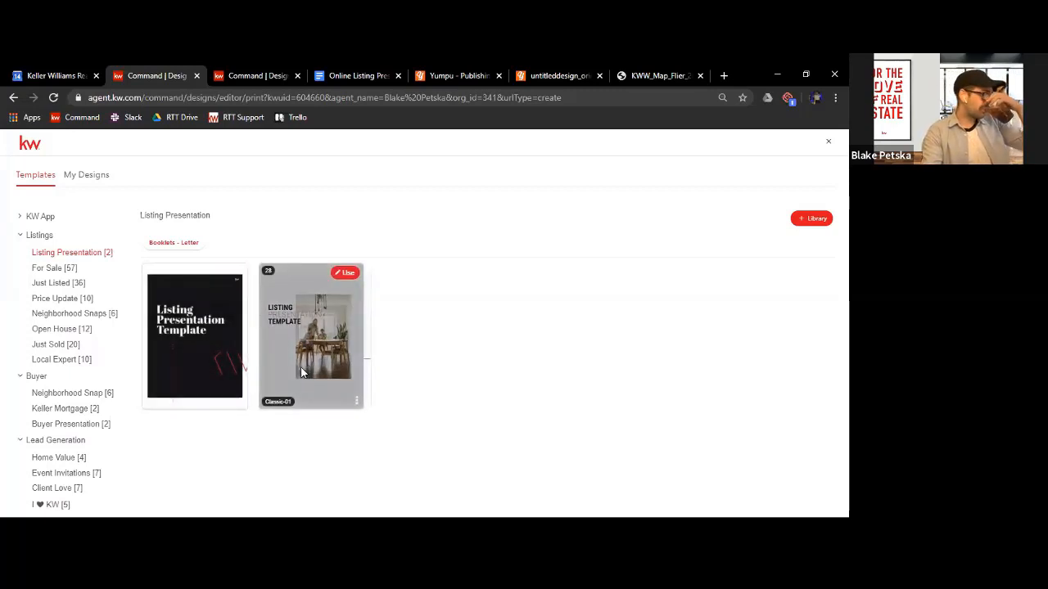
Start a design from the Classic-01 listing presentation template and look through its page layouts
left_click(342, 279)
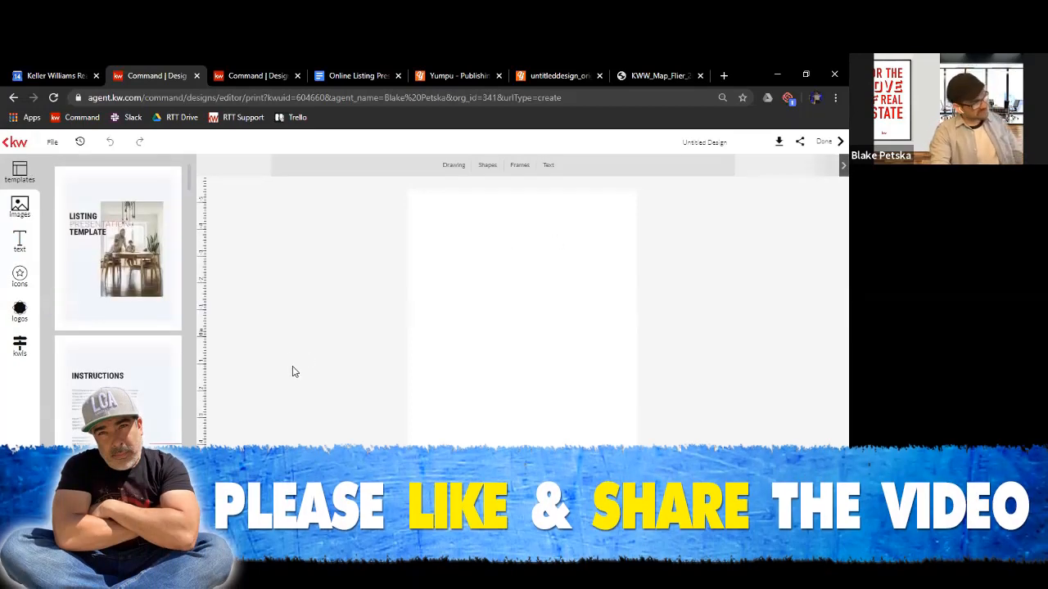
mouse_move(72, 212)
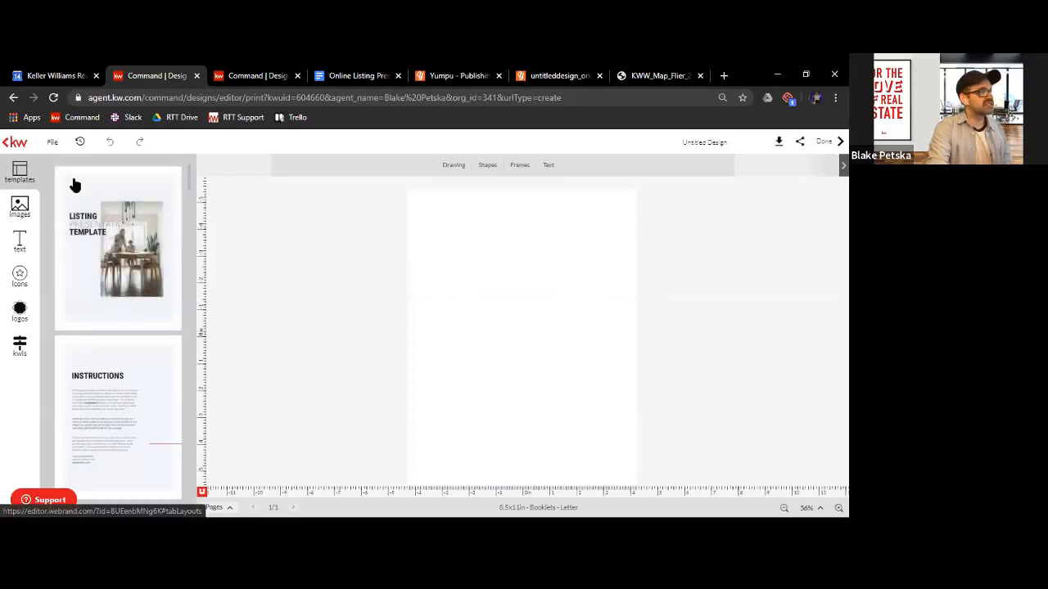
scroll(108, 228, "down", 8)
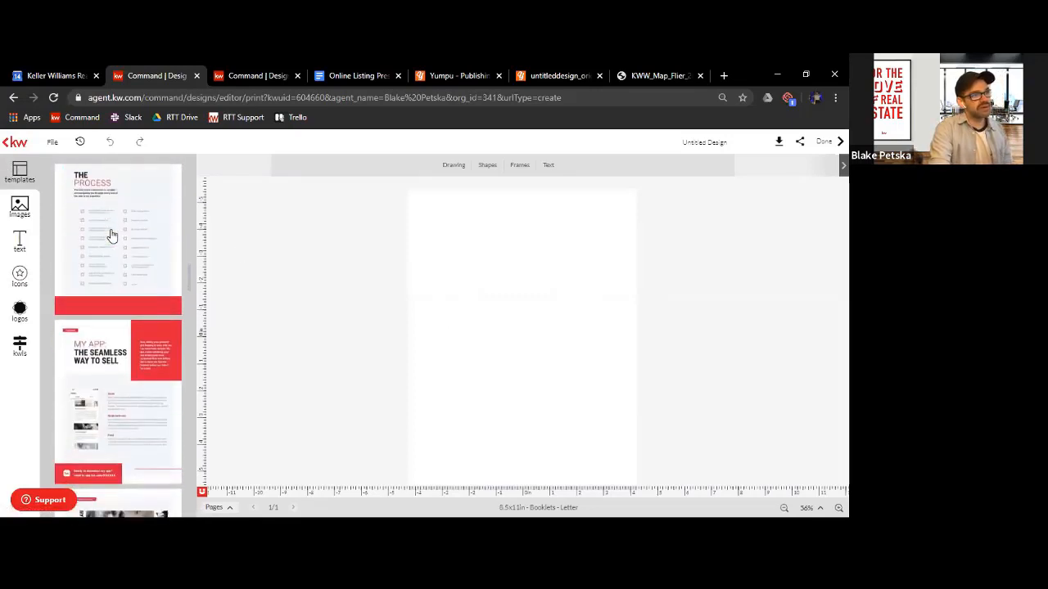
scroll(112, 235, "down", 10)
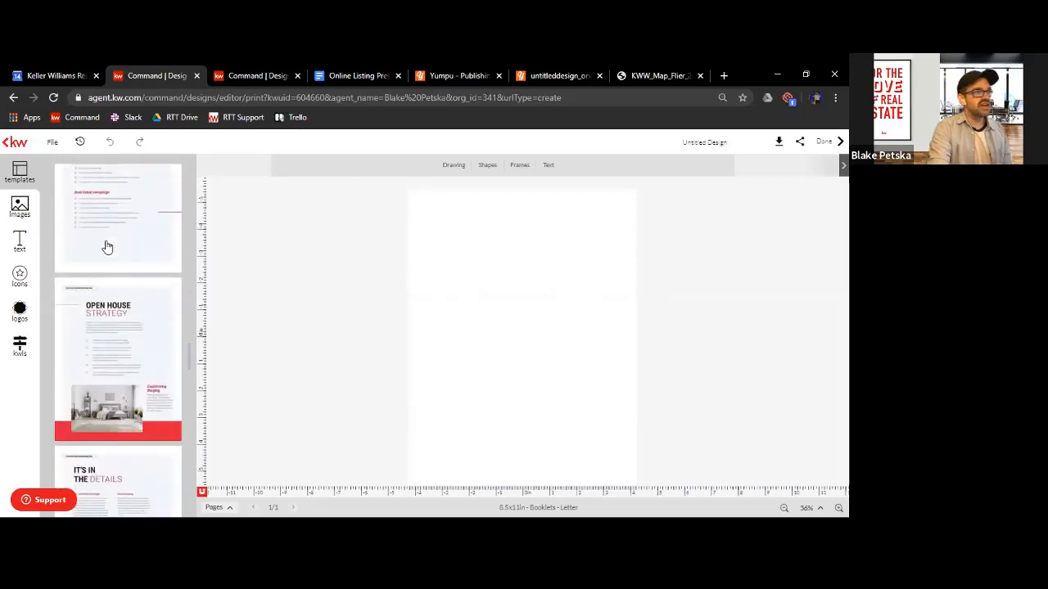
scroll(108, 253, "down", 10)
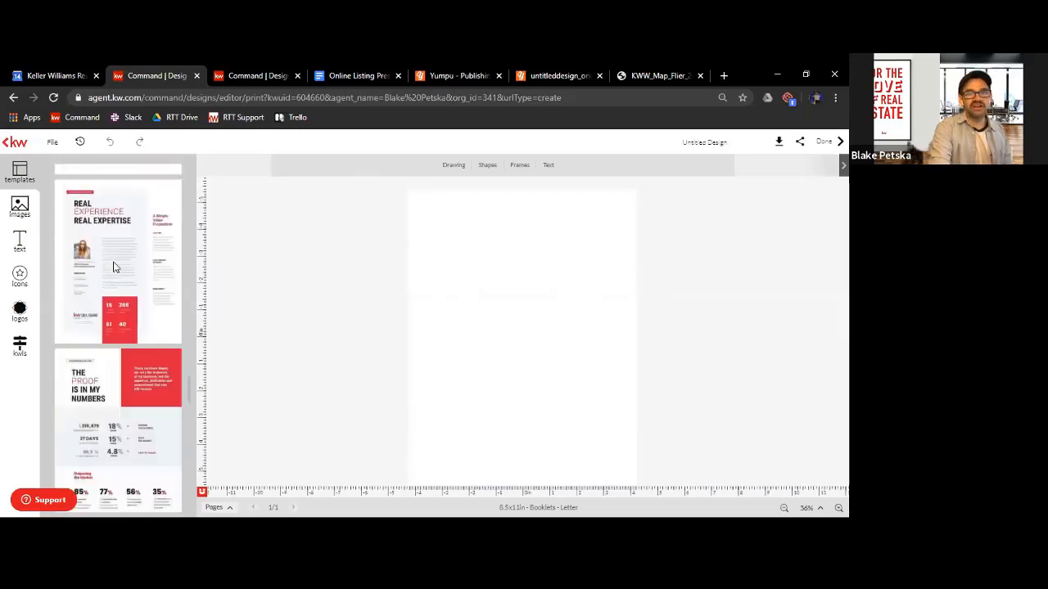
scroll(115, 270, "up", 10)
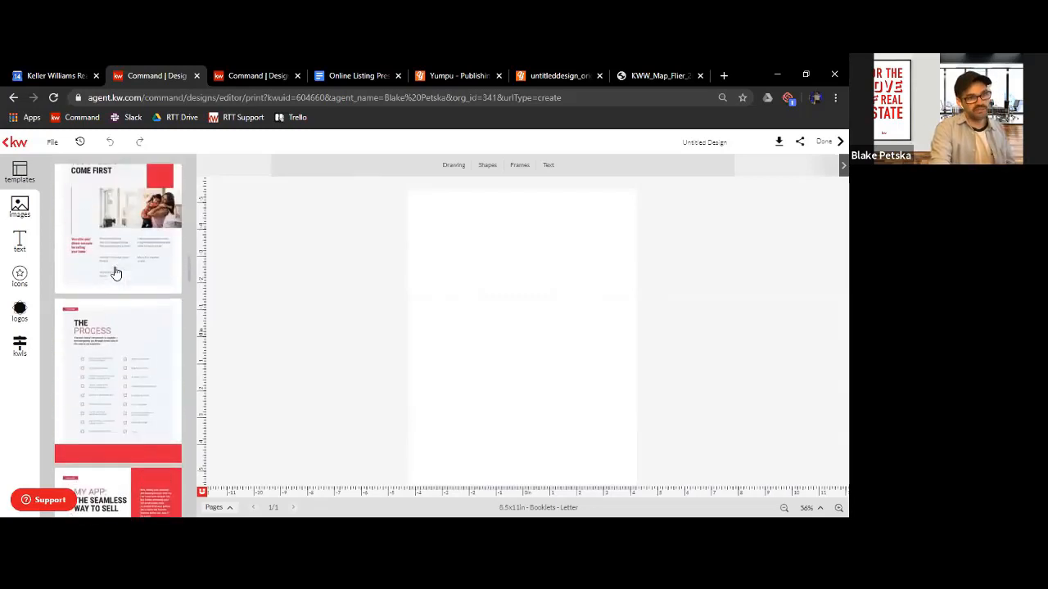
scroll(115, 272, "up", 10)
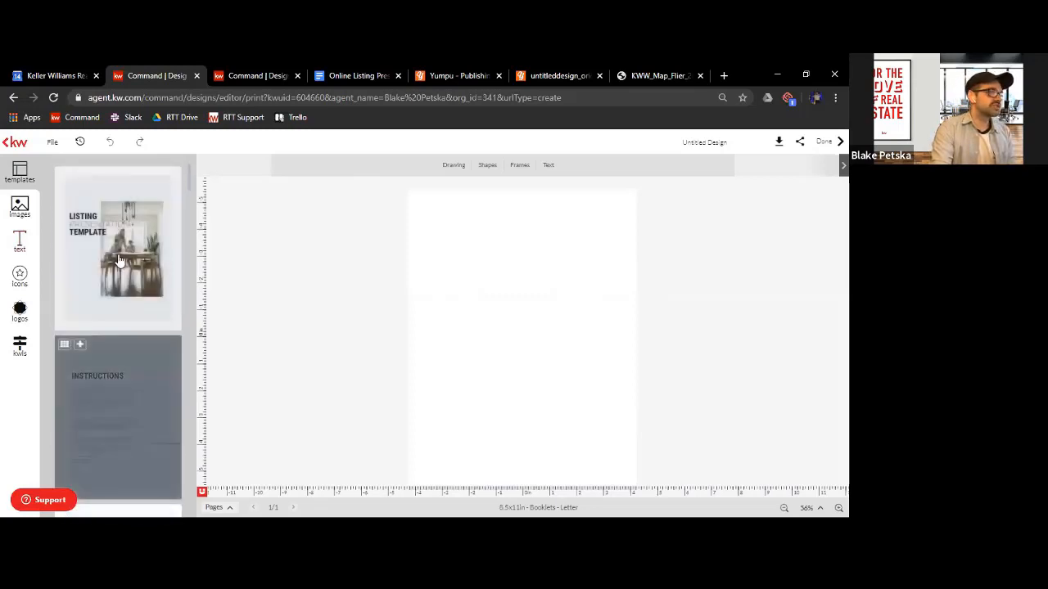
Add the Instructions page to the design and delete the blank first page
left_click(115, 415)
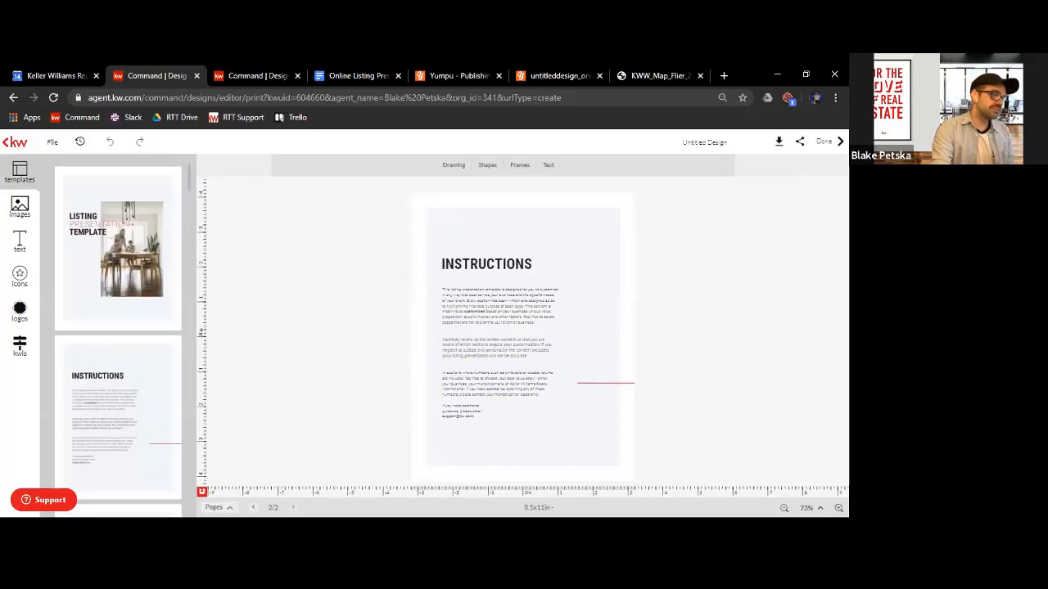
left_click(219, 508)
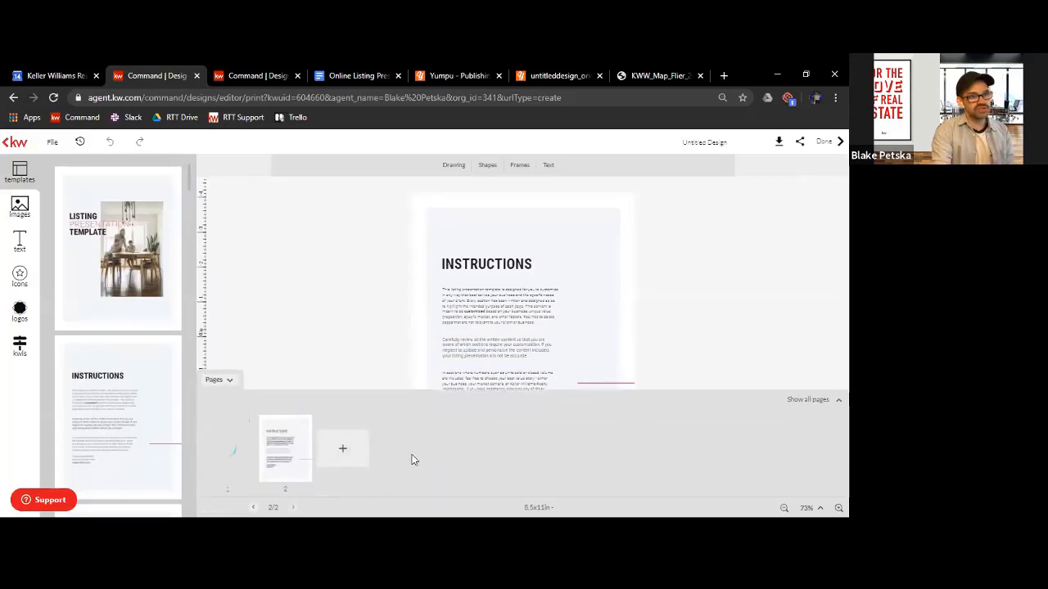
left_click(243, 421)
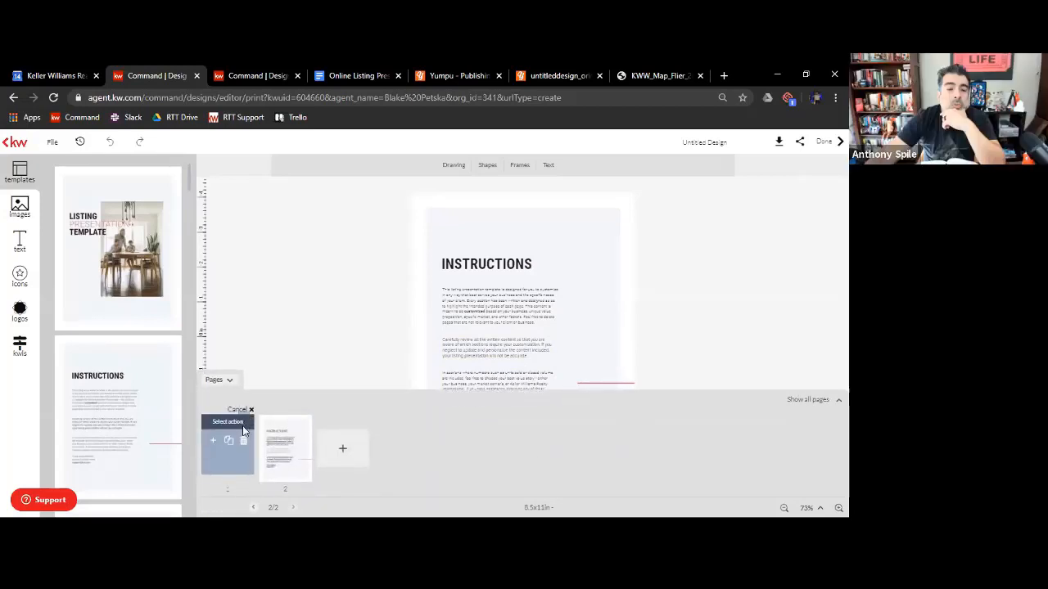
left_click(243, 440)
left_click(377, 347)
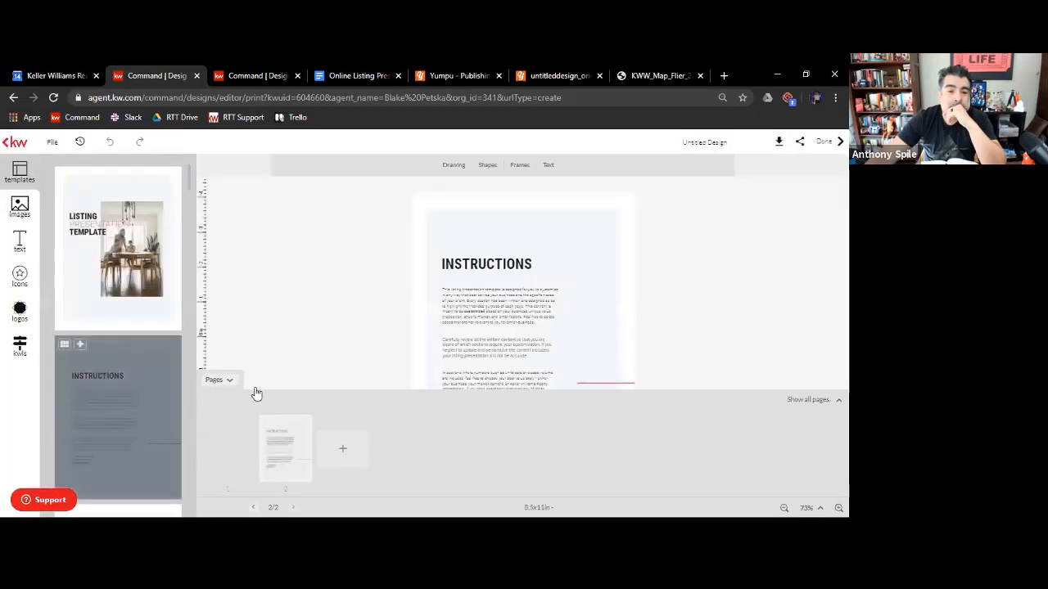
left_click(213, 380)
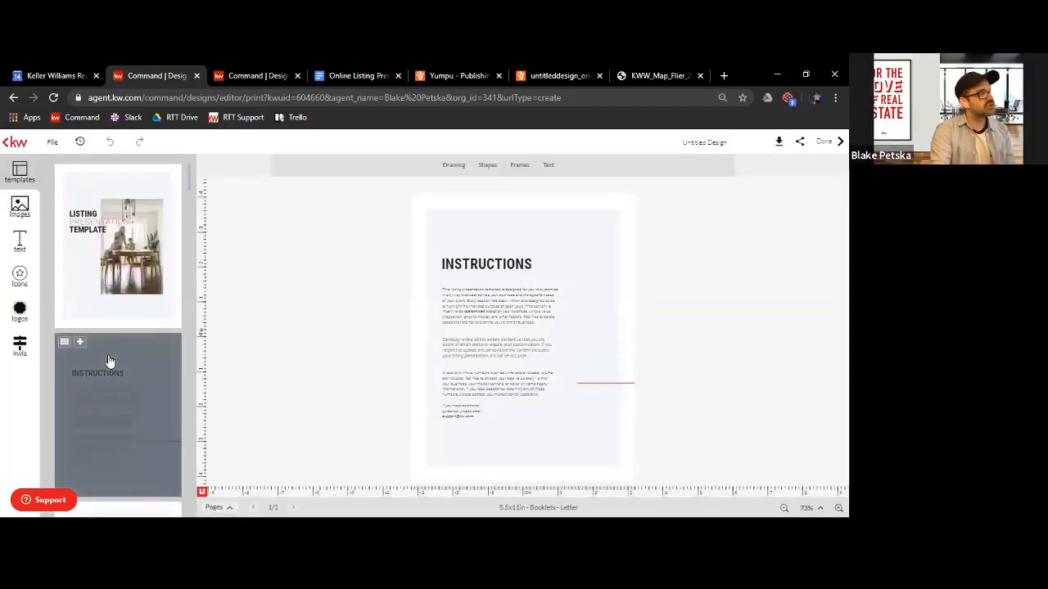
Add the client cover page with the kitchen photo as a second page and go back to the Instructions page
scroll(102, 368, "down", 2)
scroll(101, 375, "down", 1)
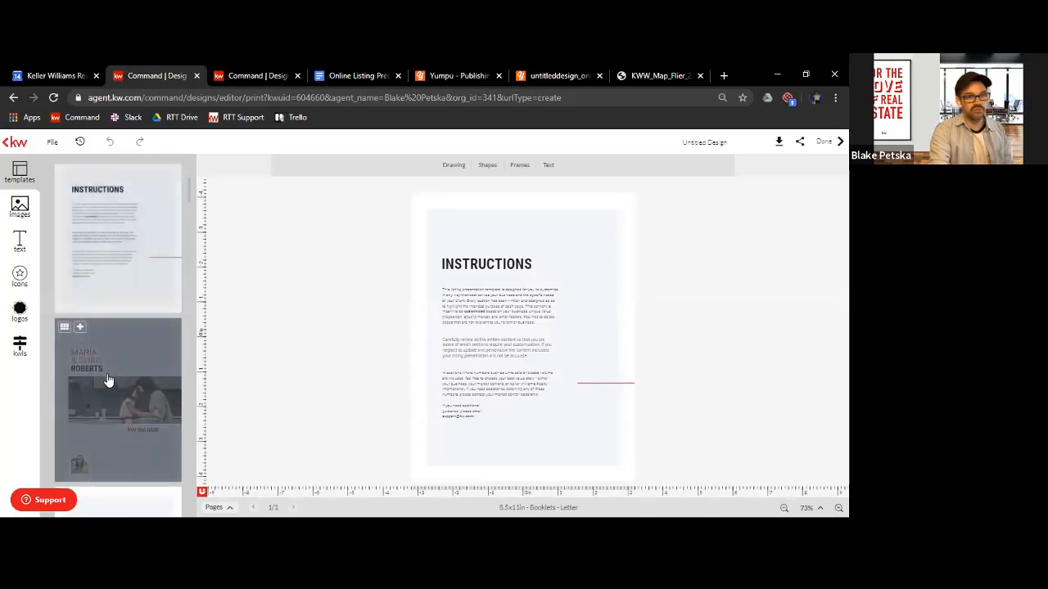
left_click(107, 415)
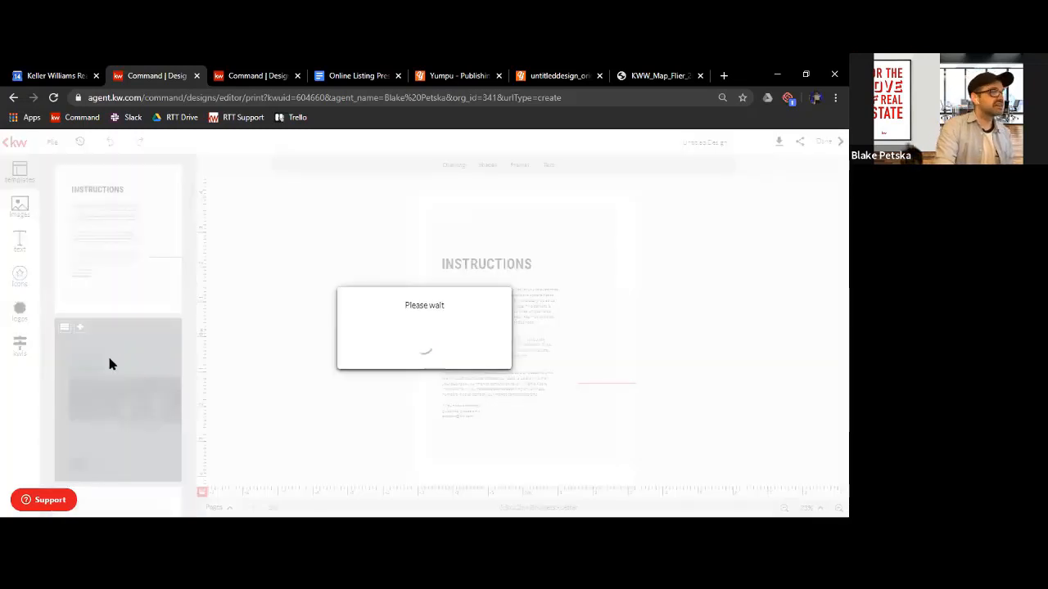
scroll(122, 376, "up", 1)
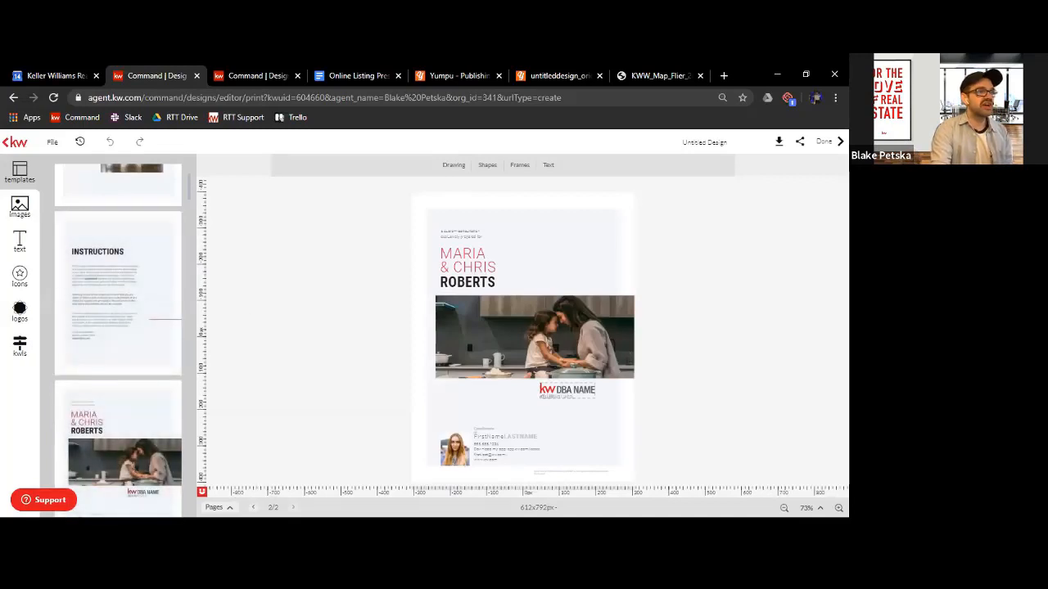
left_click(253, 508)
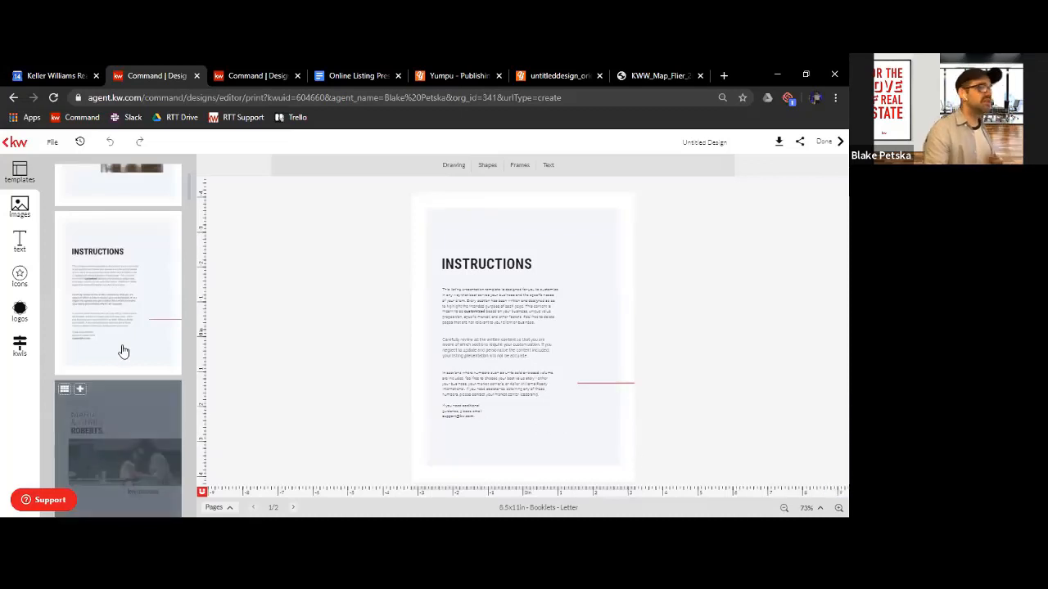
scroll(126, 352, "down", 5)
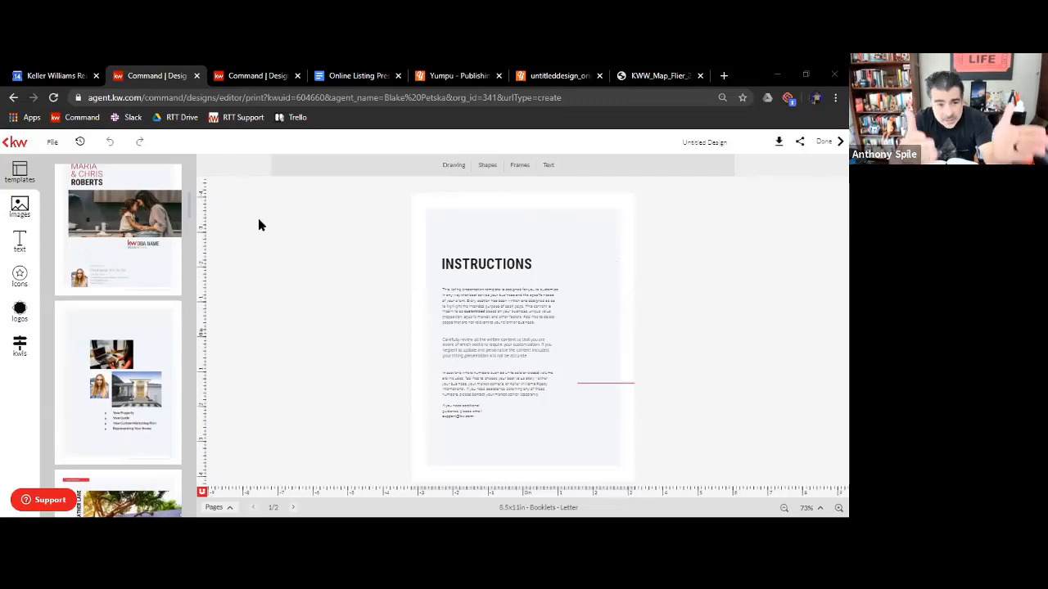
scroll(90, 311, "up", 3)
scroll(56, 257, "up", 1)
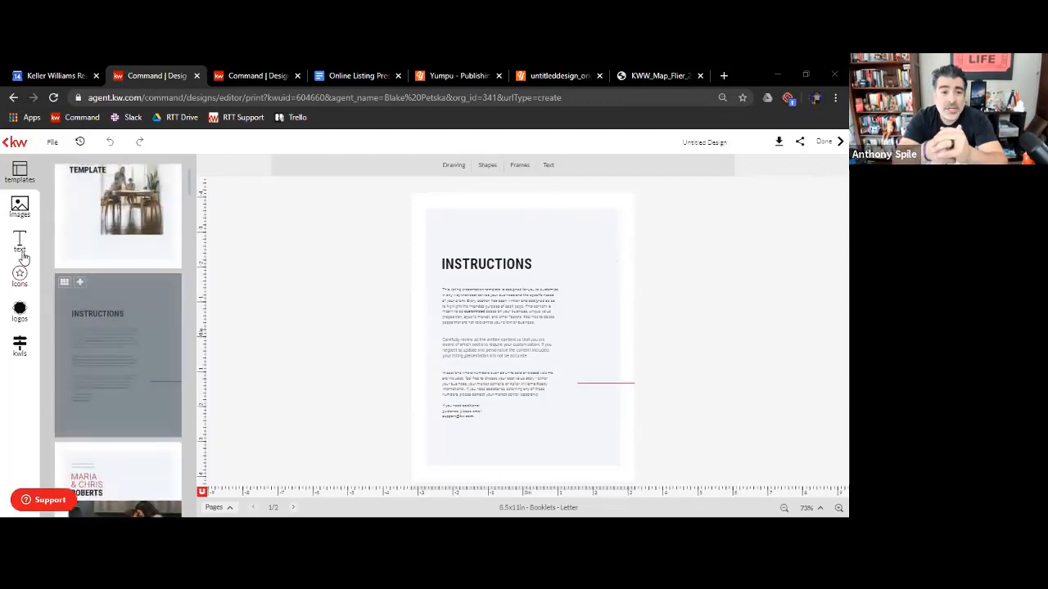
scroll(97, 260, "up", 1)
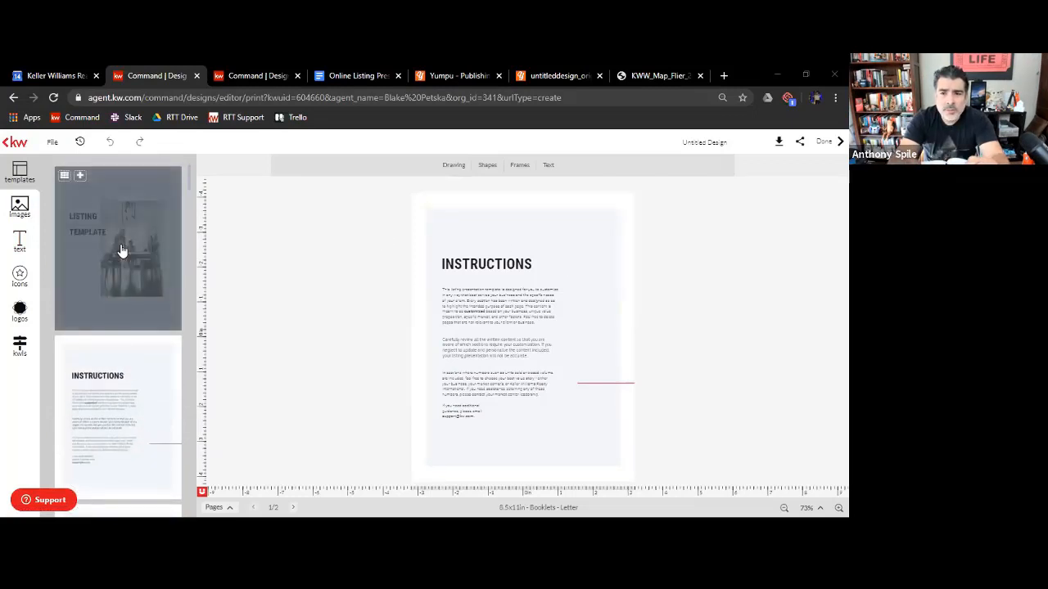
scroll(121, 250, "down", 1)
scroll(121, 251, "up", 1)
scroll(121, 250, "down", 2)
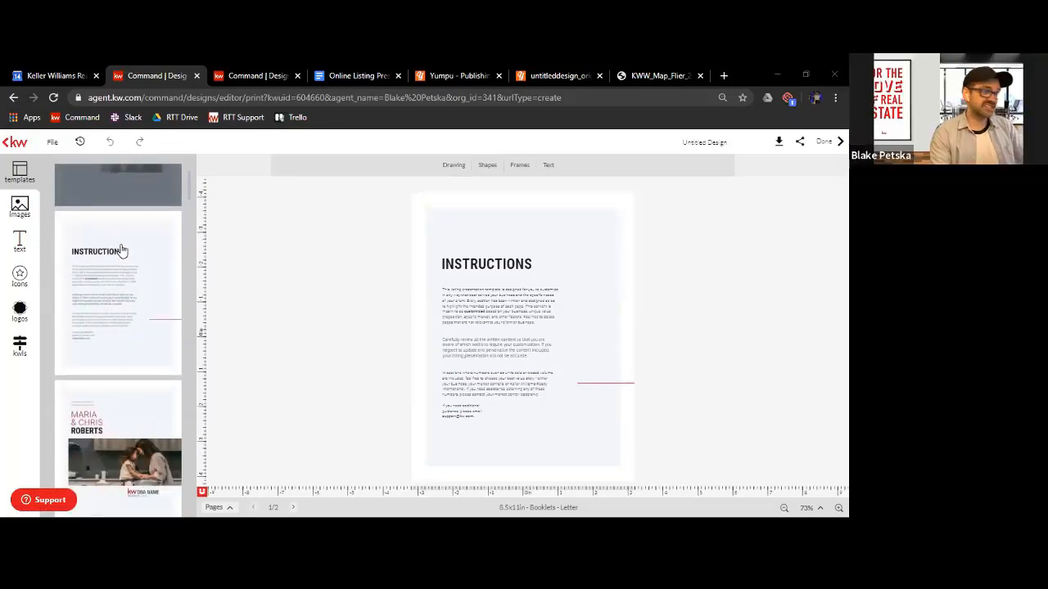
scroll(121, 250, "down", 3)
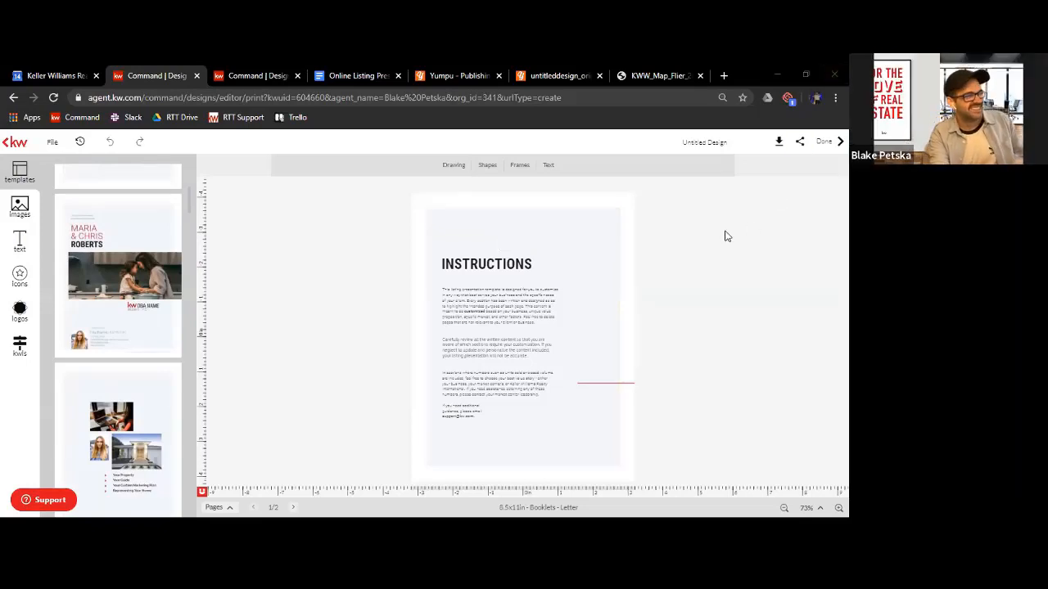
scroll(131, 367, "up", 3)
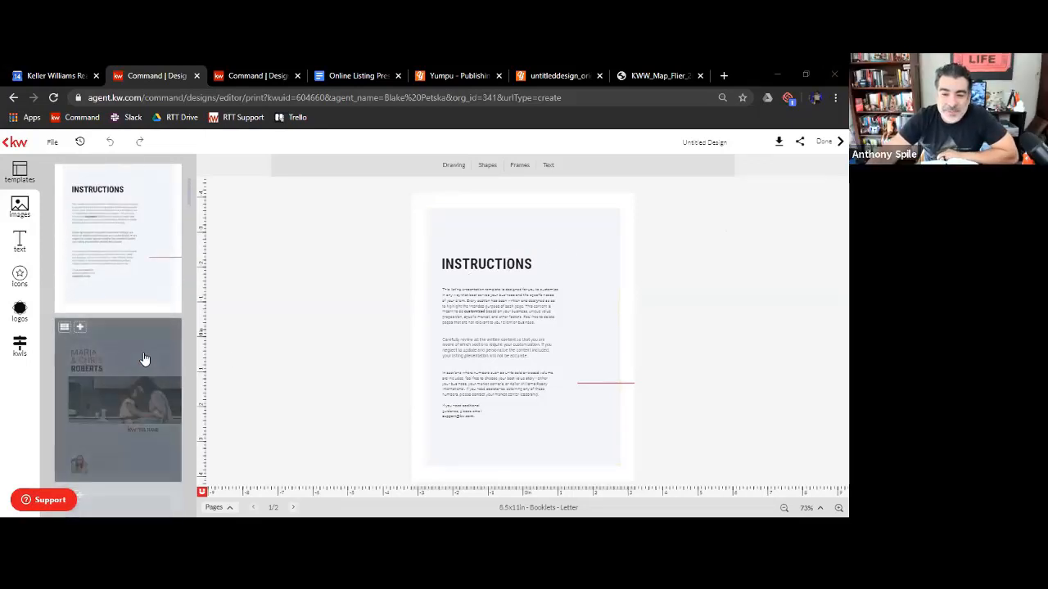
scroll(143, 374, "down", 1)
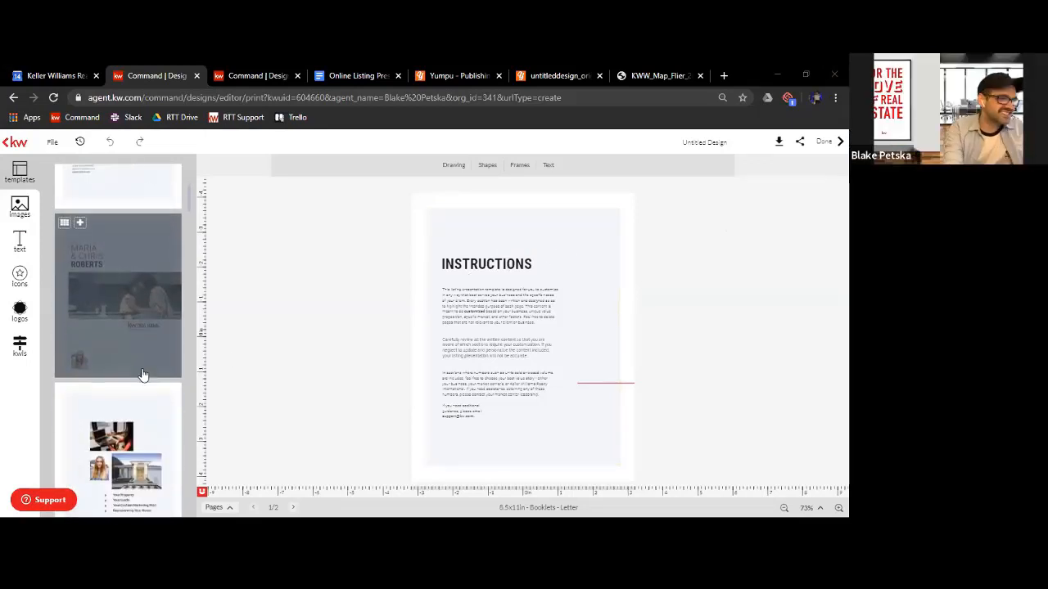
scroll(139, 393, "up", 1)
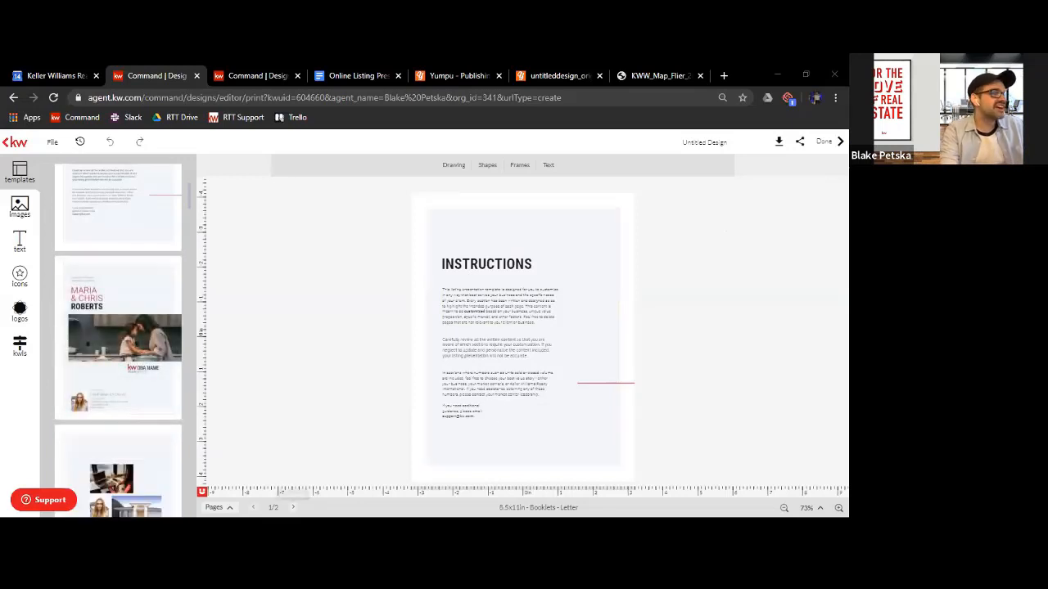
Go to the client cover page and add the contents overview page and the What's Happening in Barton Hills page after it
left_click(136, 332)
scroll(122, 339, "down", 2)
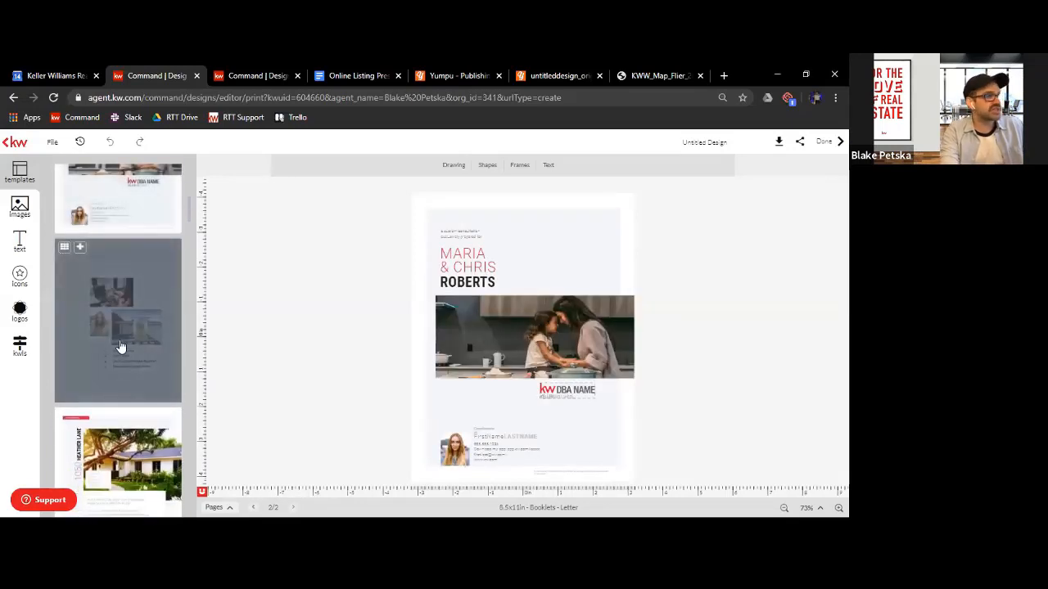
left_click(119, 347)
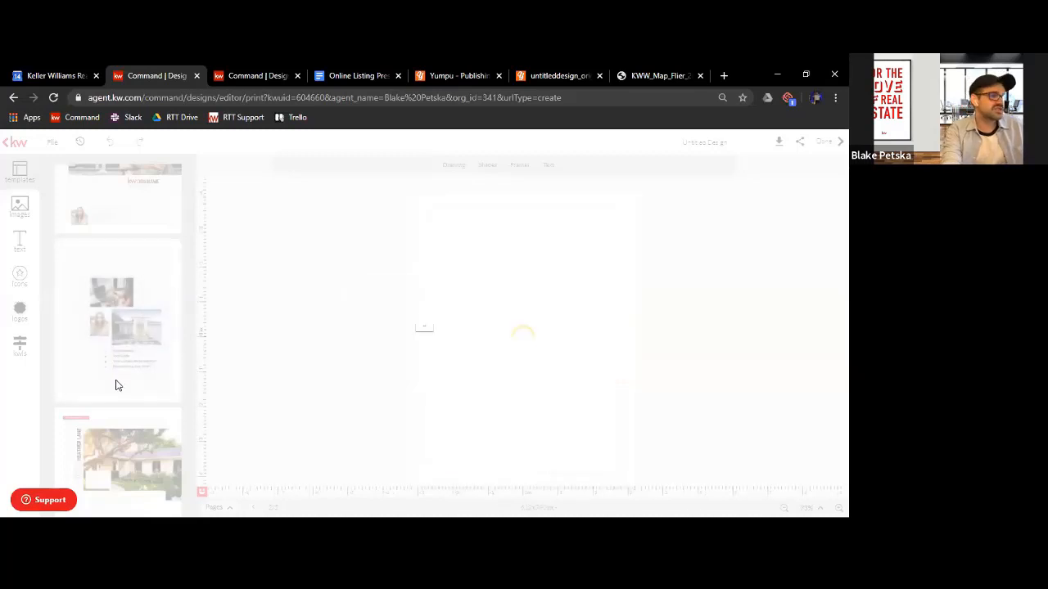
scroll(117, 378, "down", 3)
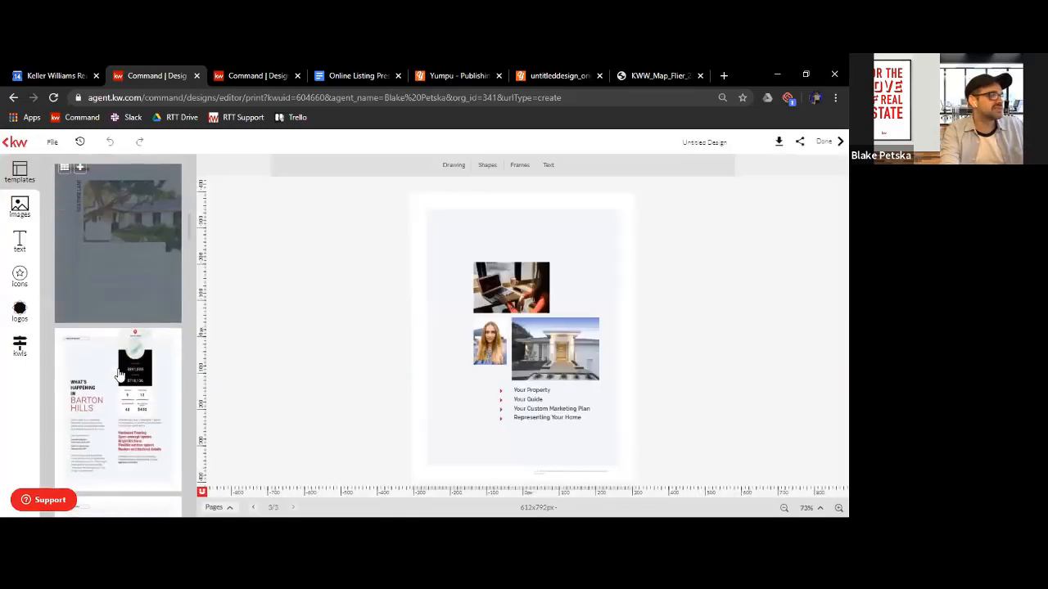
left_click(109, 416)
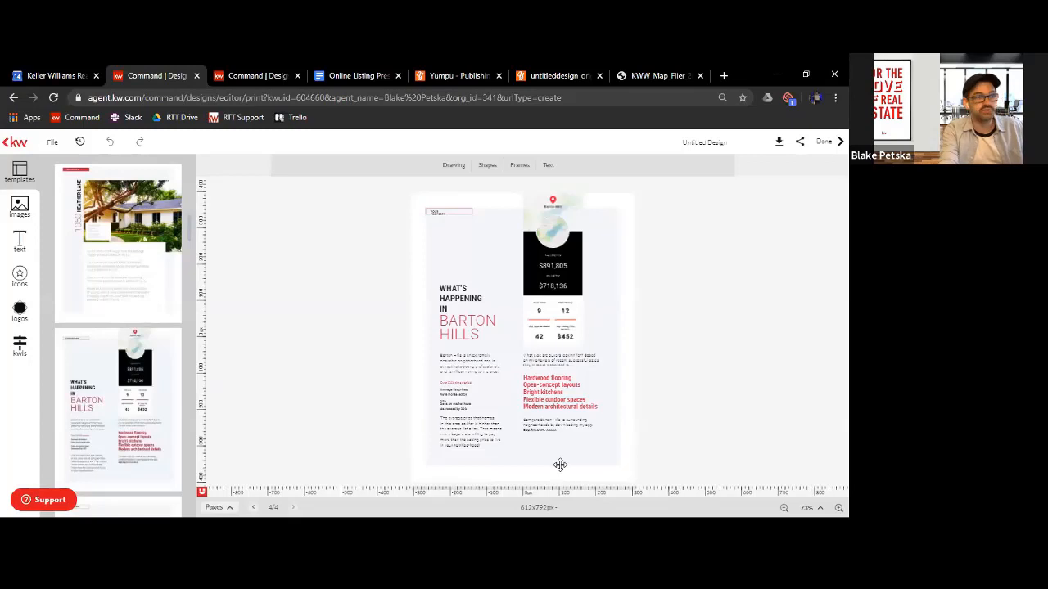
Add the Comparable Properties page from the template as the fifth page of the design
scroll(127, 398, "down", 3)
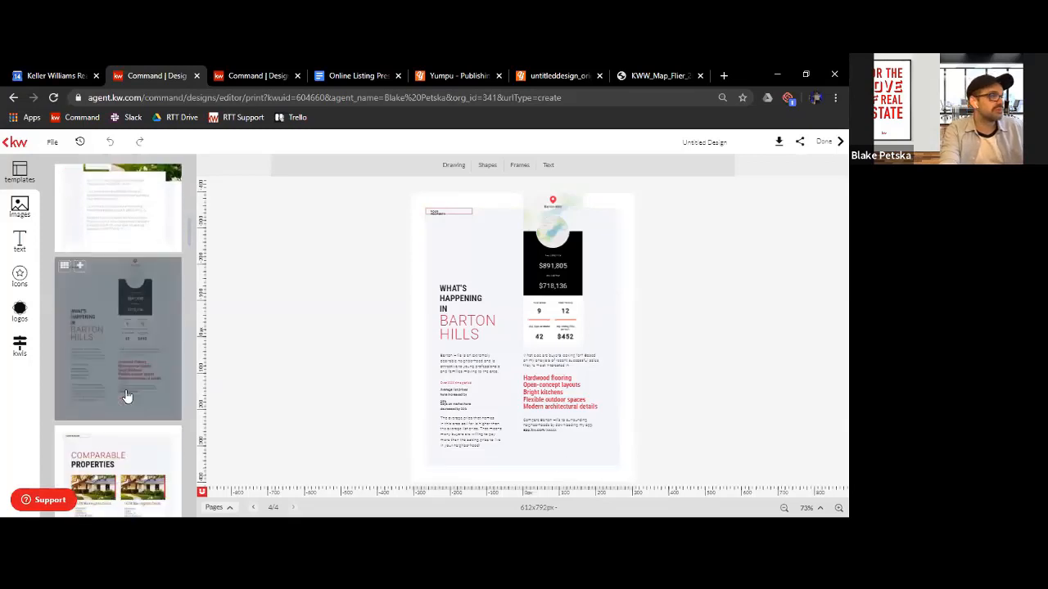
scroll(127, 396, "down", 1)
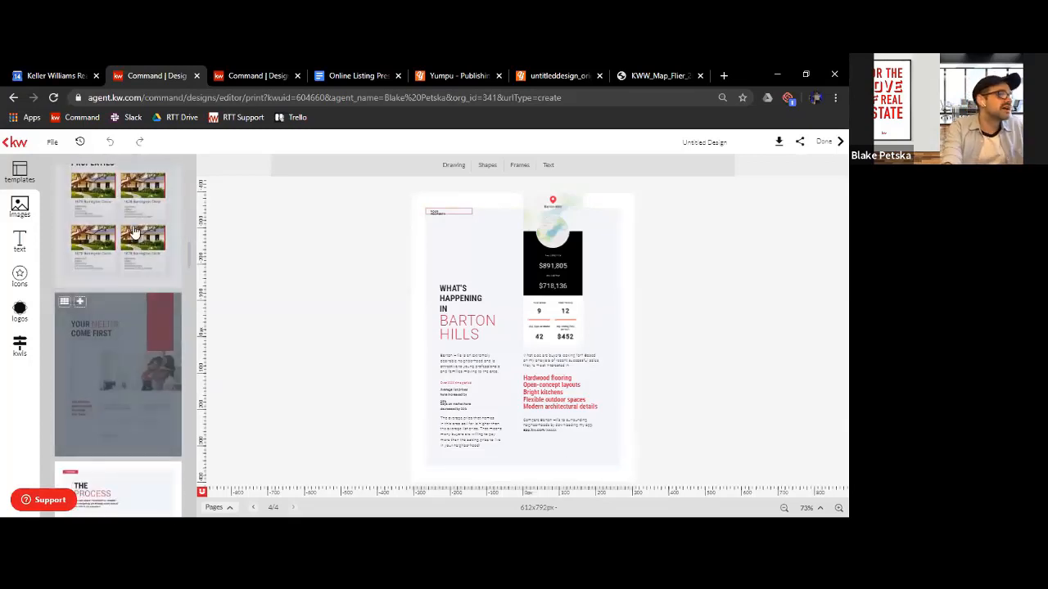
left_click(133, 241)
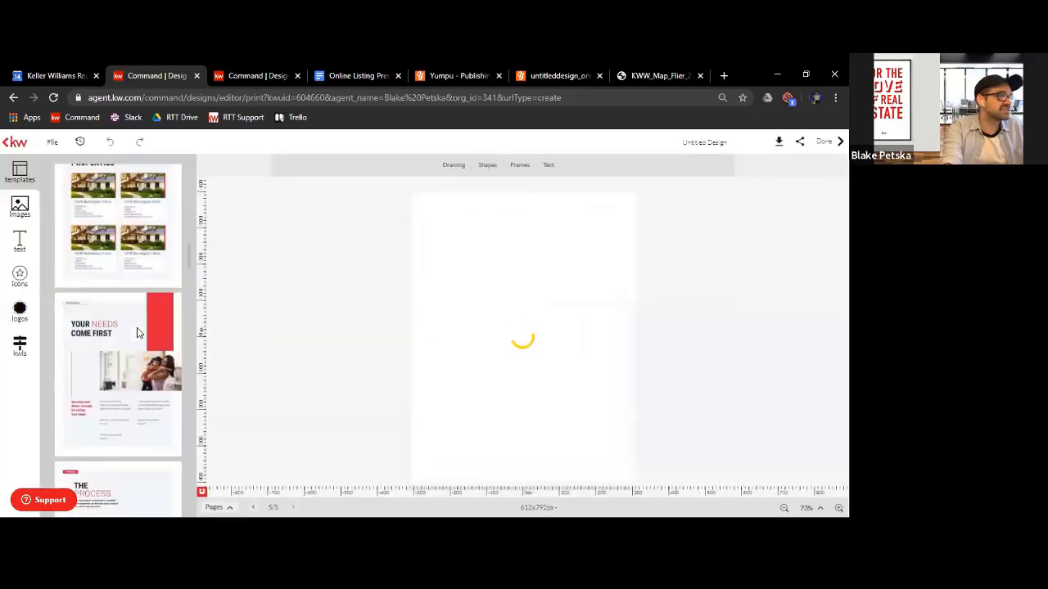
scroll(119, 341, "down", 1)
scroll(119, 341, "down", 2)
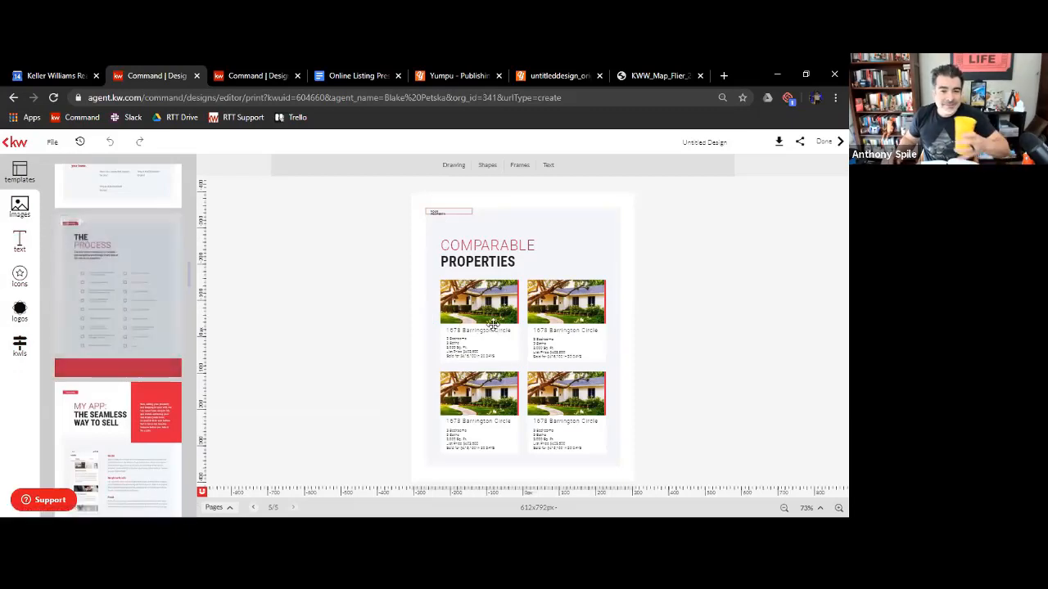
Select the first comparable property's photo and search the KW listings by the property's street address
left_click(482, 303)
left_click(376, 386)
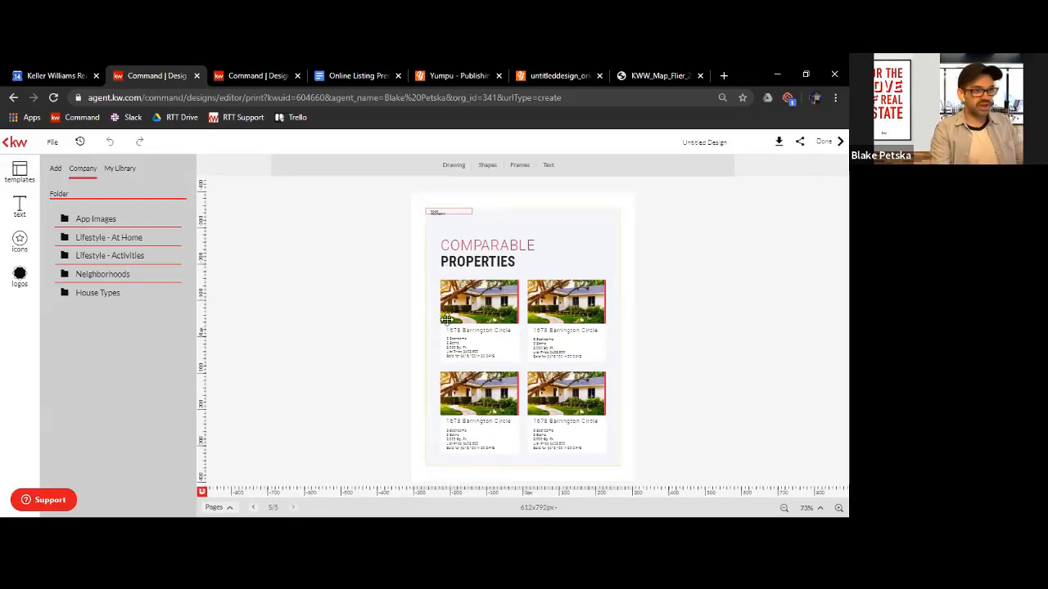
left_click(610, 259)
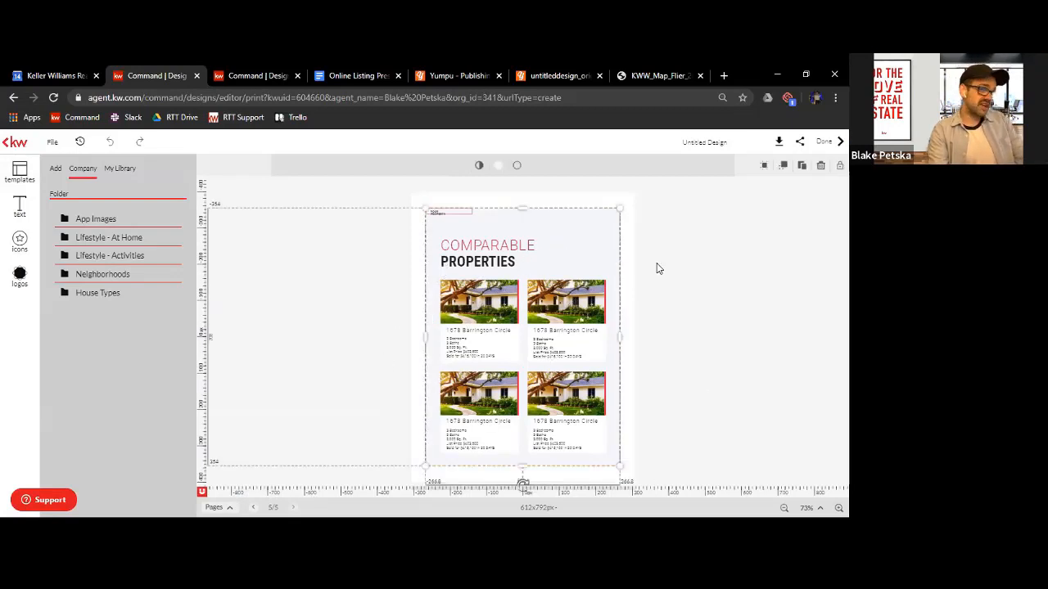
left_click(657, 266)
left_click(476, 314)
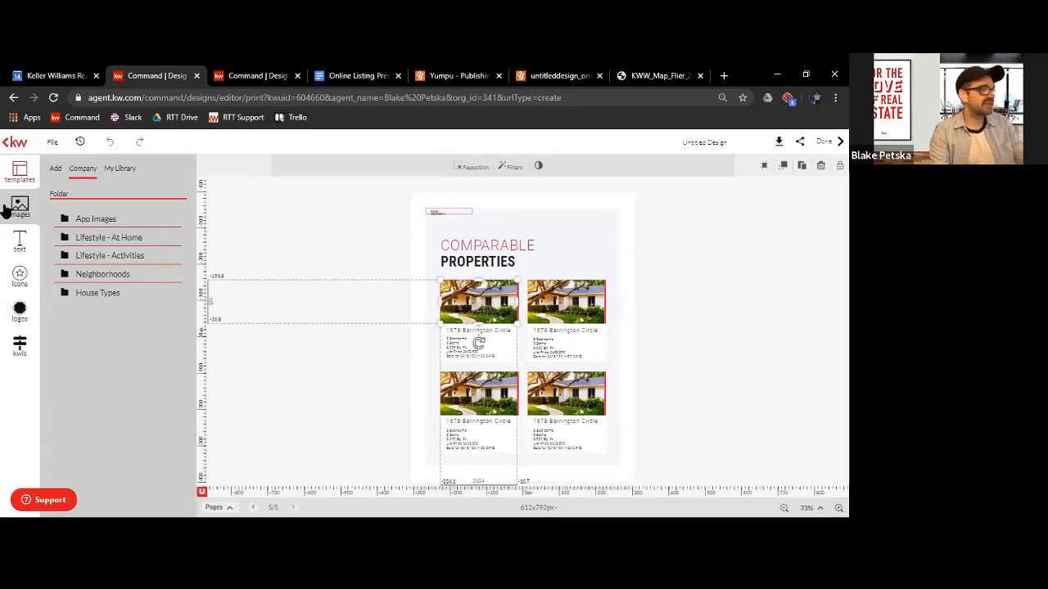
left_click(18, 358)
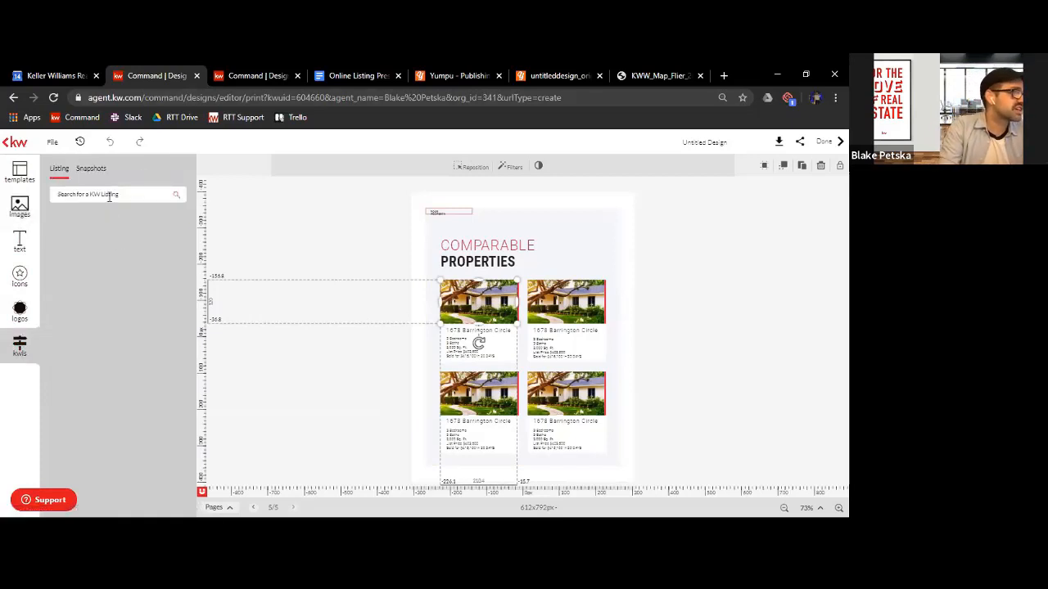
left_click(109, 196)
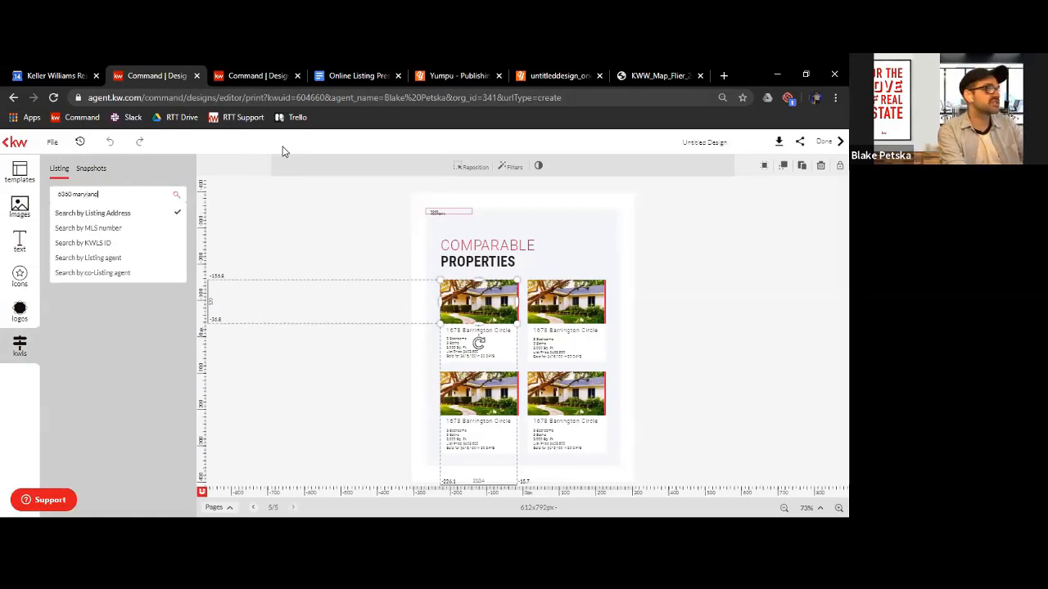
key("Return")
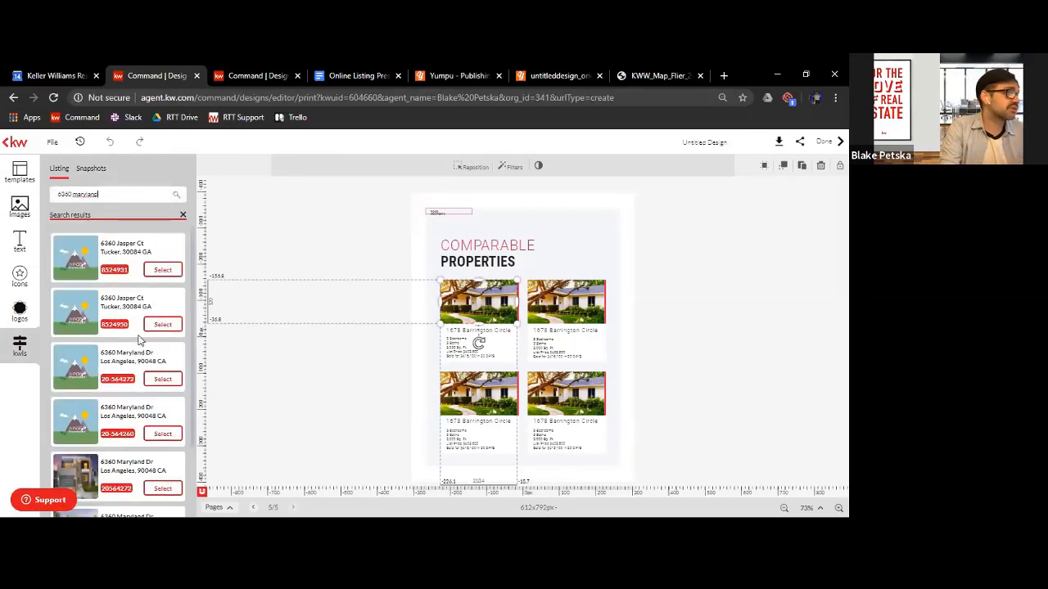
Open the first matching Los Angeles listing that has photos and replace the selected photo with its dusk pool view of the house
scroll(122, 324, "down", 3)
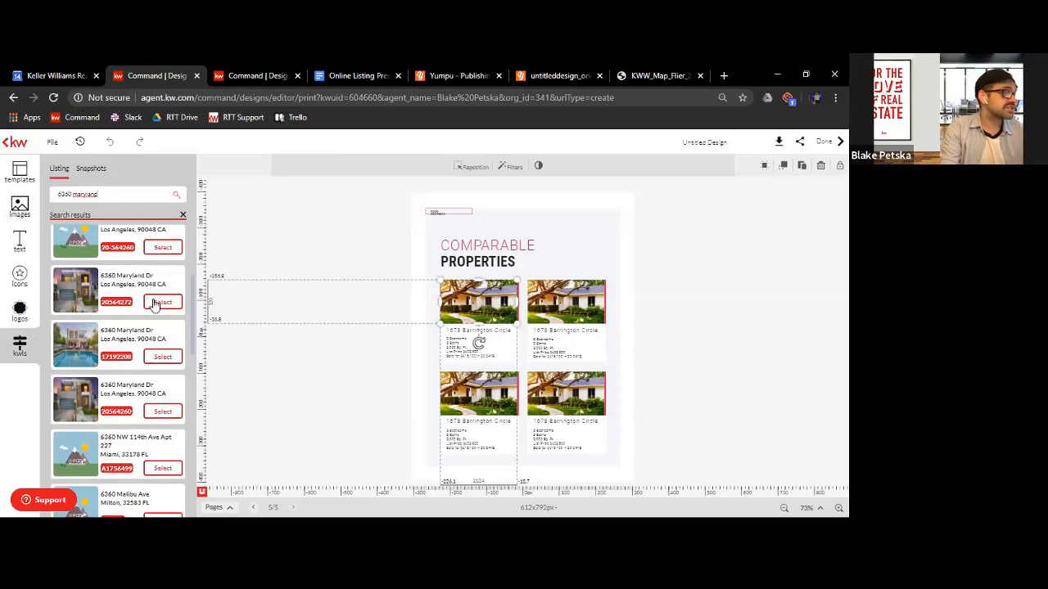
left_click(157, 303)
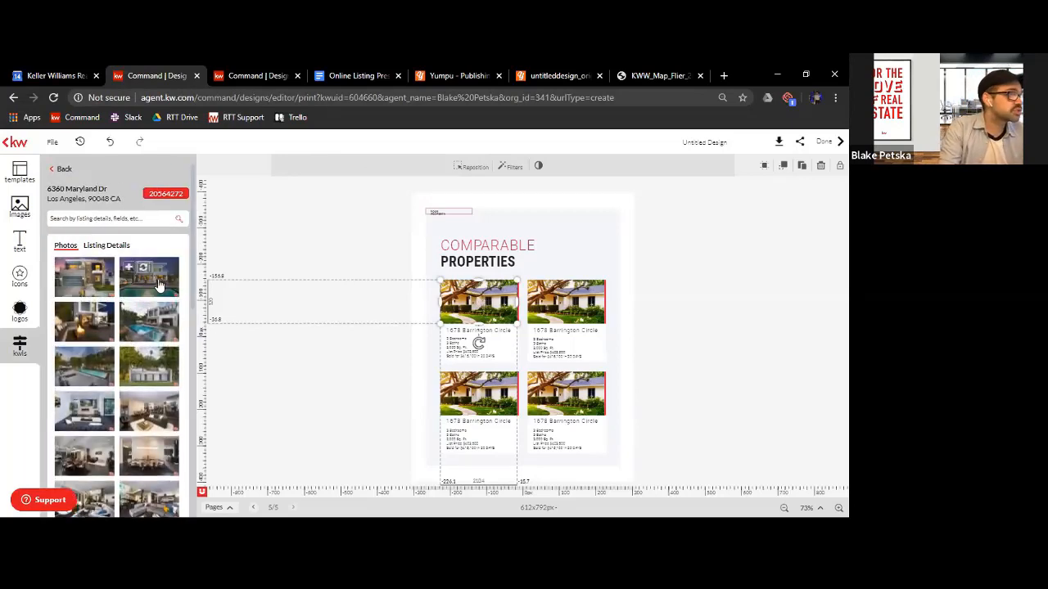
left_click(142, 271)
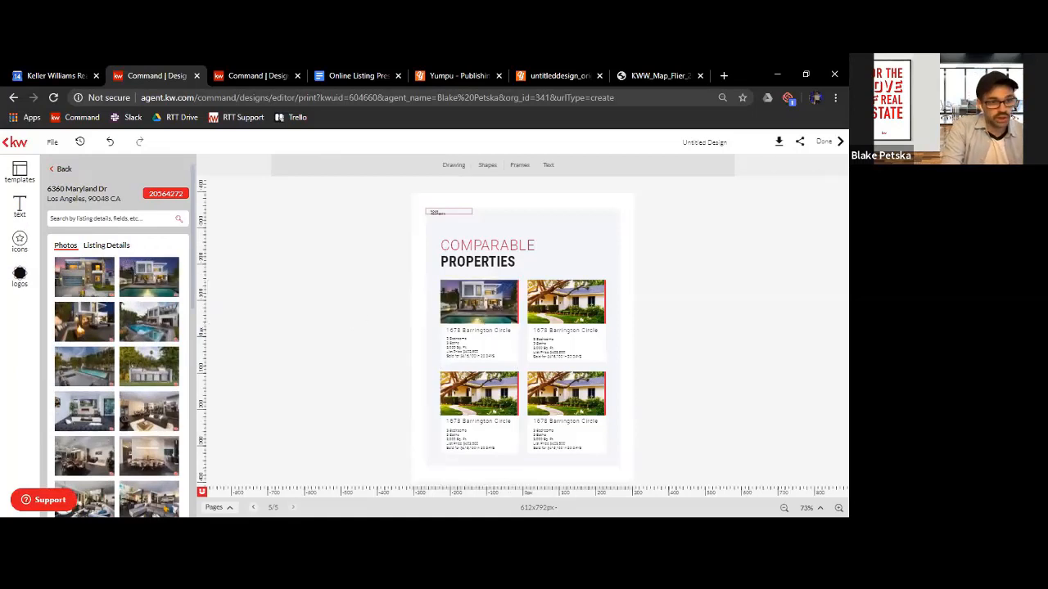
Enlarge the Comparable Properties page and look through the listing's details, such as price, living area, bedrooms and bathrooms
left_click(838, 508)
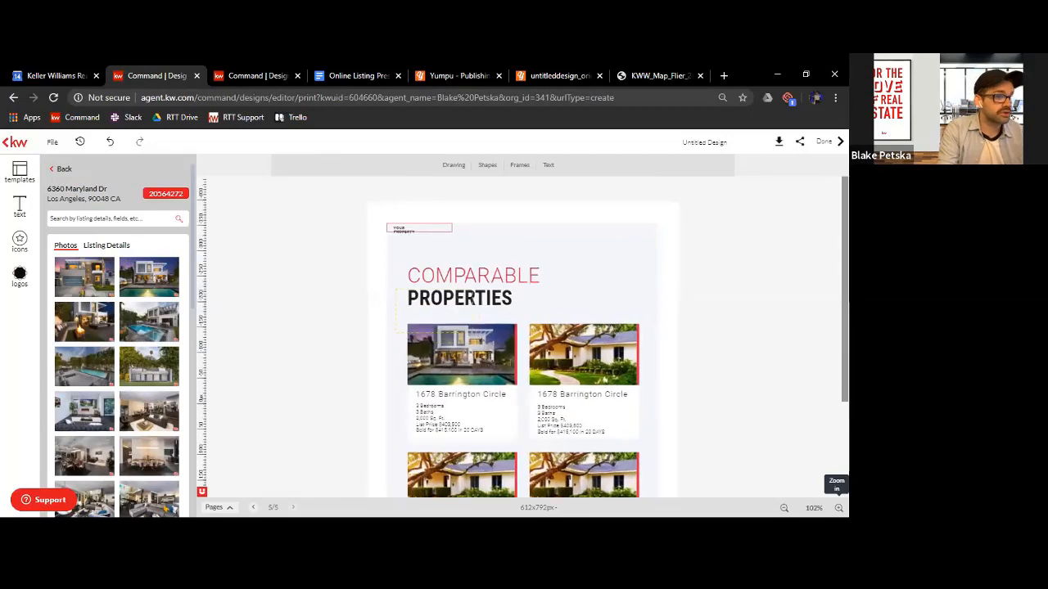
left_click(838, 508)
scroll(277, 376, "down", 4)
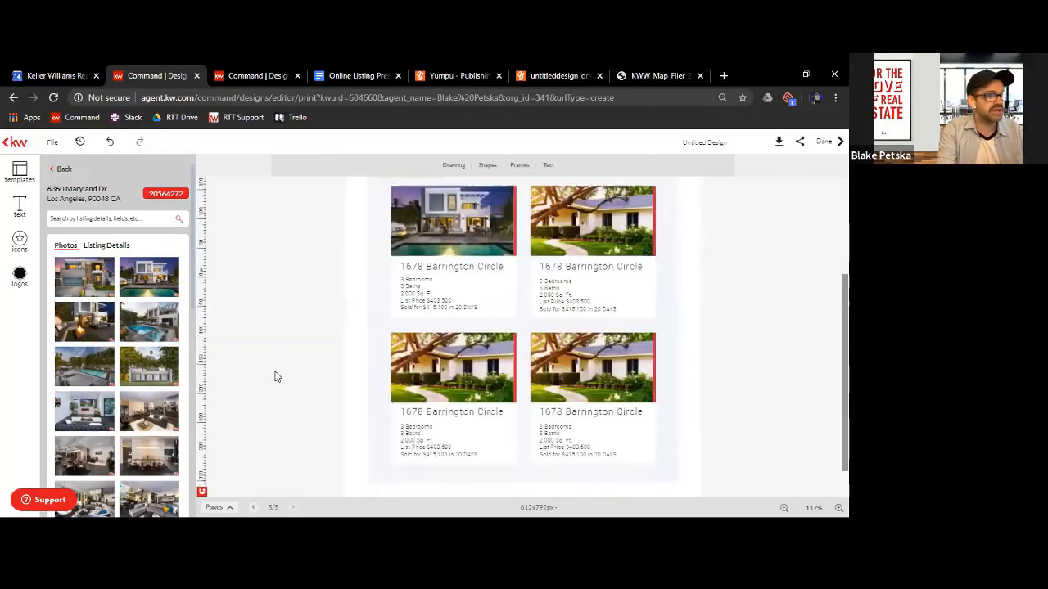
scroll(274, 374, "up", 2)
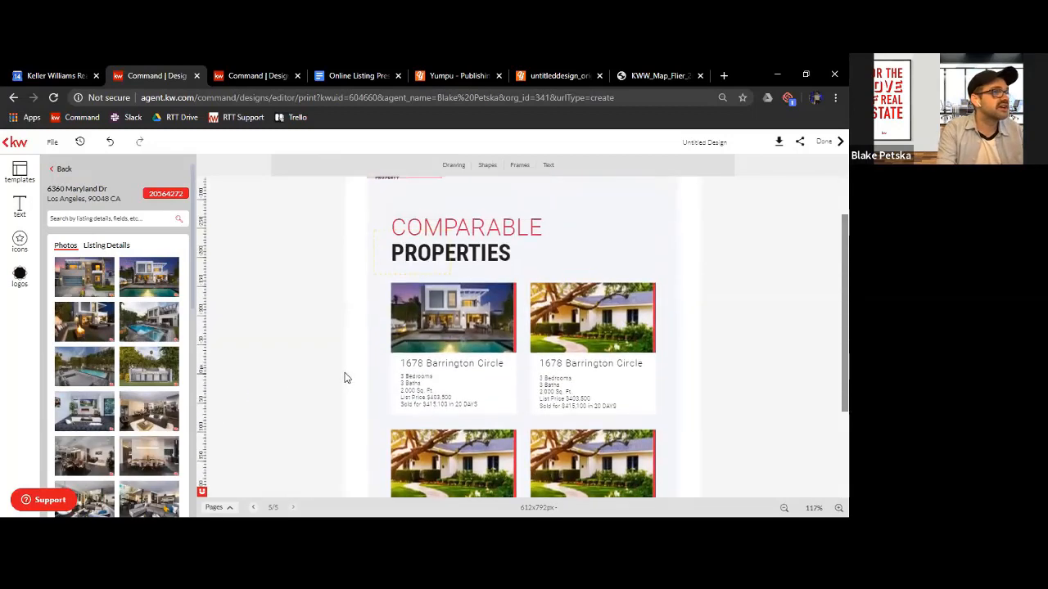
left_click(106, 247)
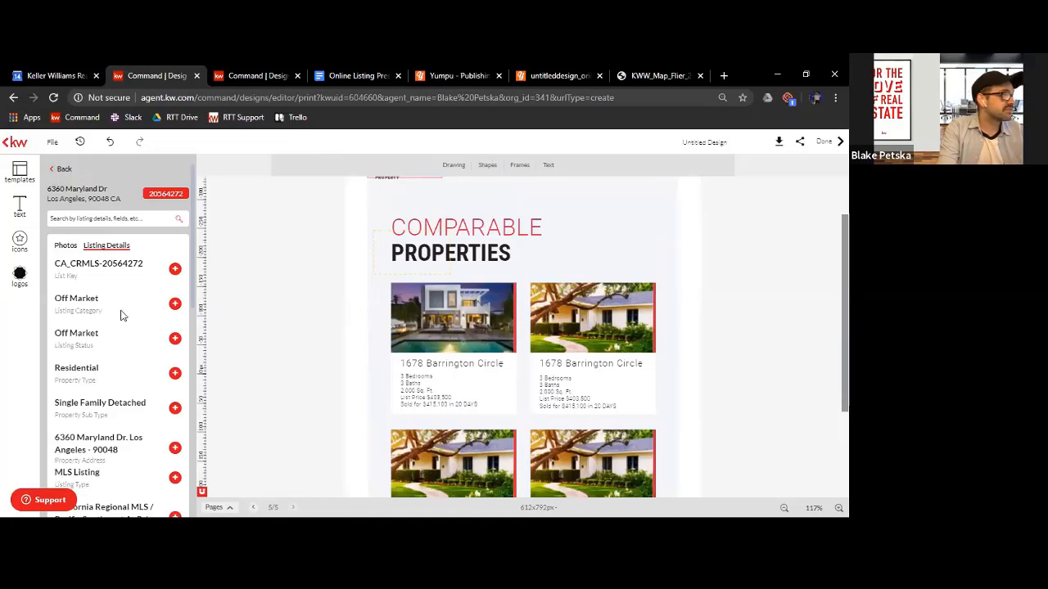
scroll(120, 315, "down", 2)
scroll(119, 324, "down", 2)
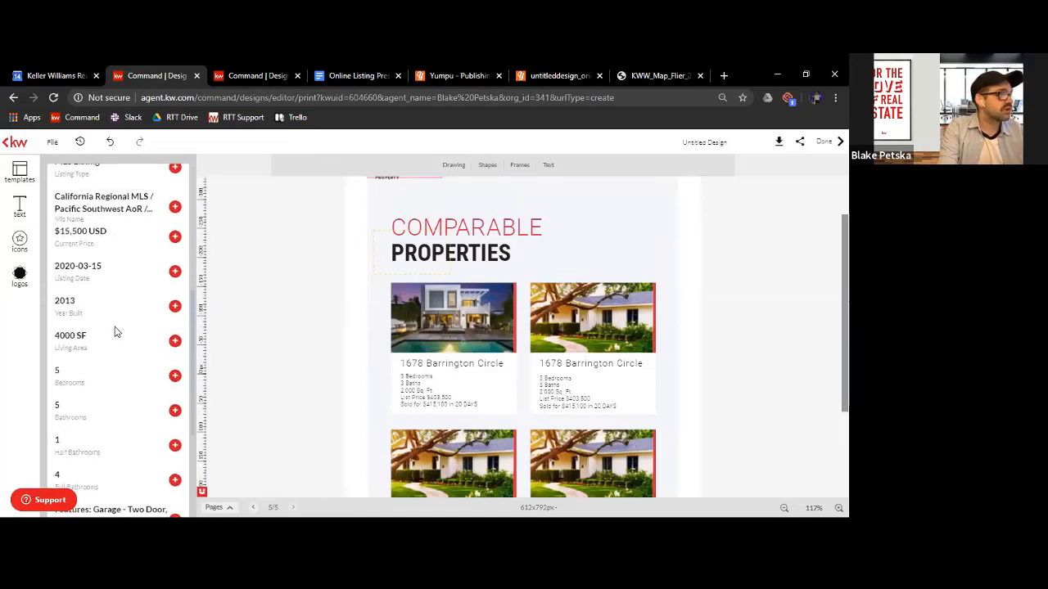
scroll(115, 335, "down", 2)
scroll(140, 317, "down", 1)
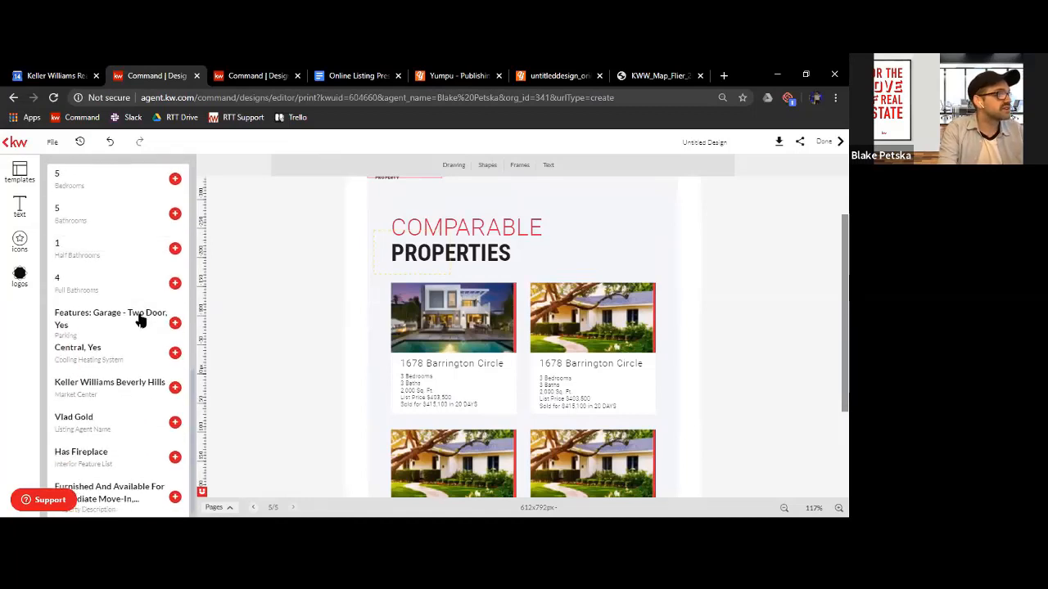
scroll(140, 318, "up", 2)
scroll(140, 317, "up", 2)
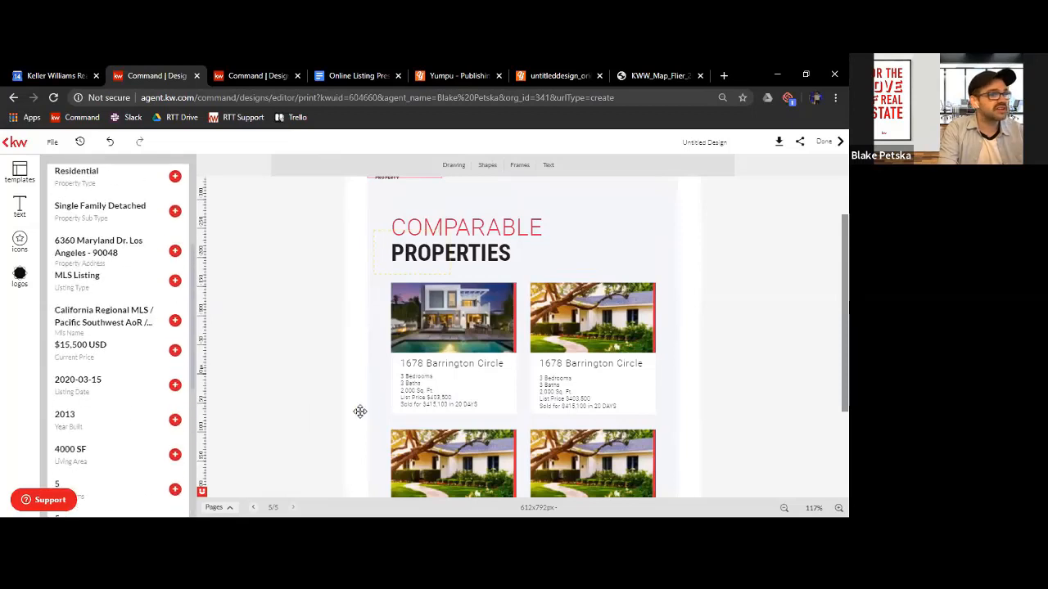
Edit the first comparable property's details to read 5 Bedrooms and 5 Baths, and save the text changes
left_click(433, 382)
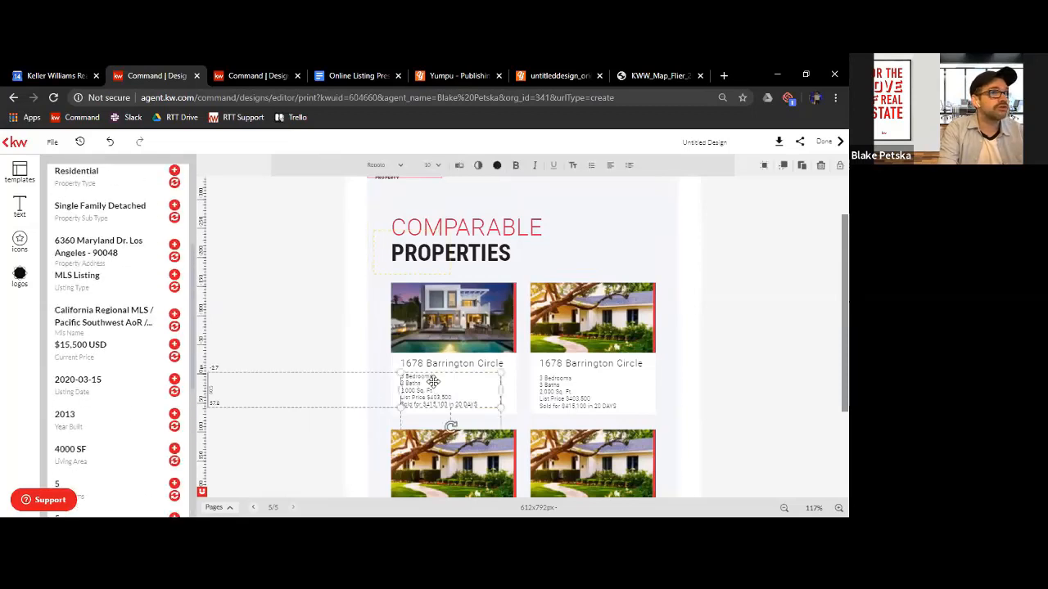
left_click(459, 166)
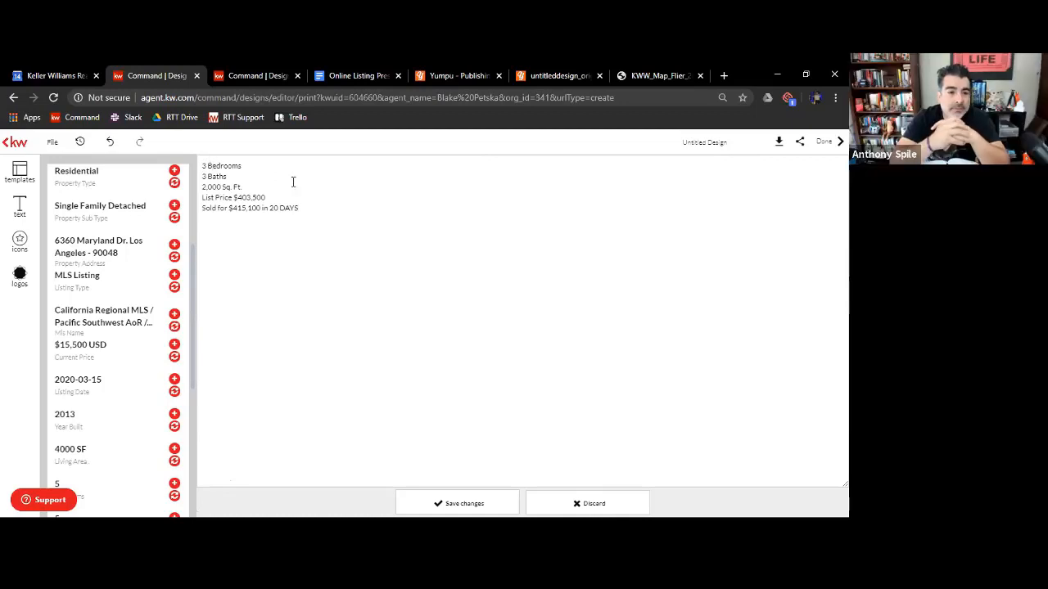
key("Delete")
key("Delete")
key("Delete")
type("5")
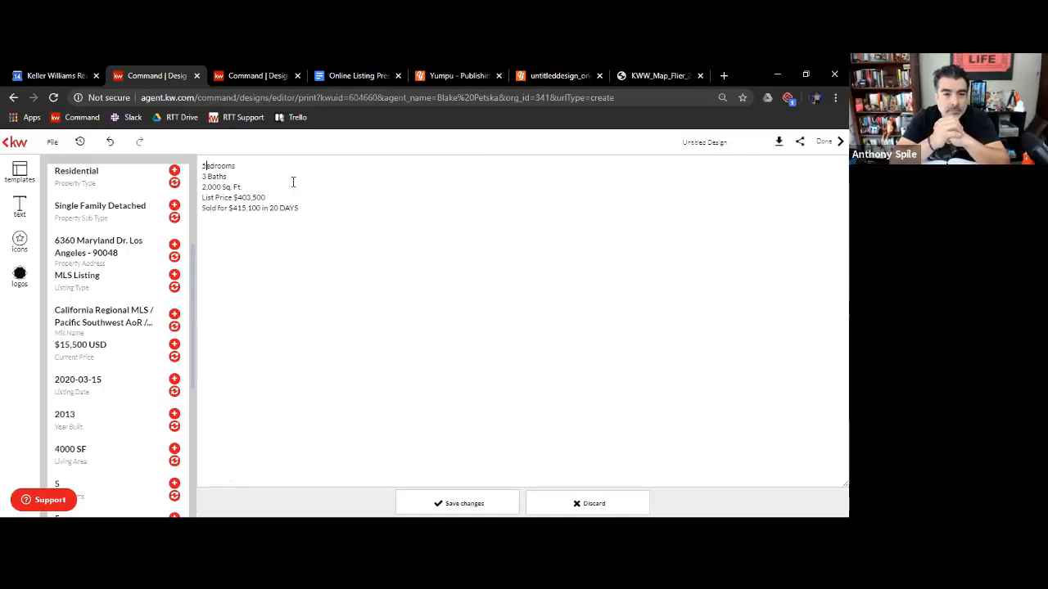
type(" B")
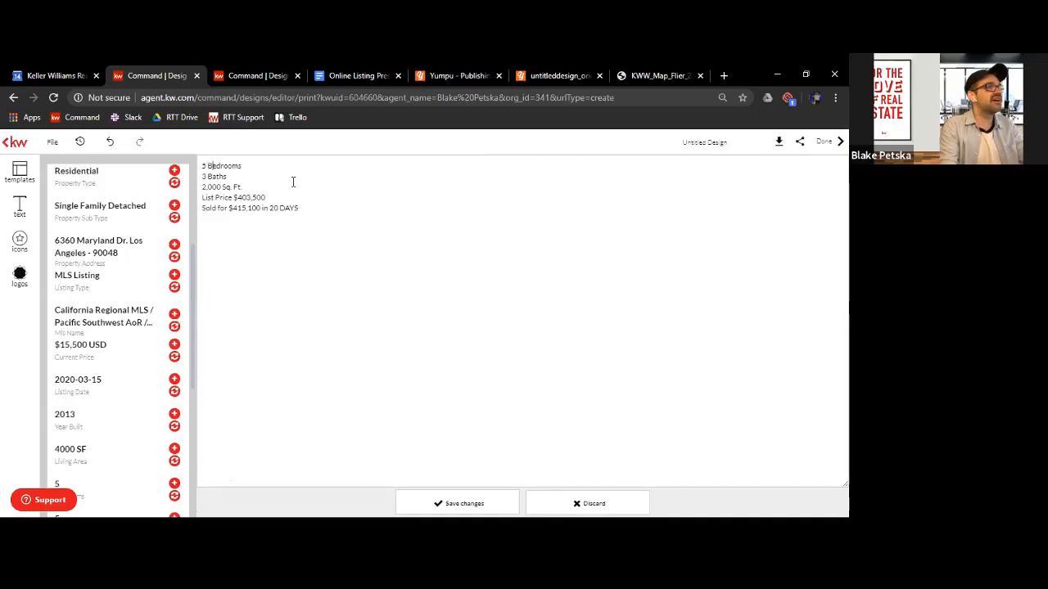
scroll(78, 364, "down", 3)
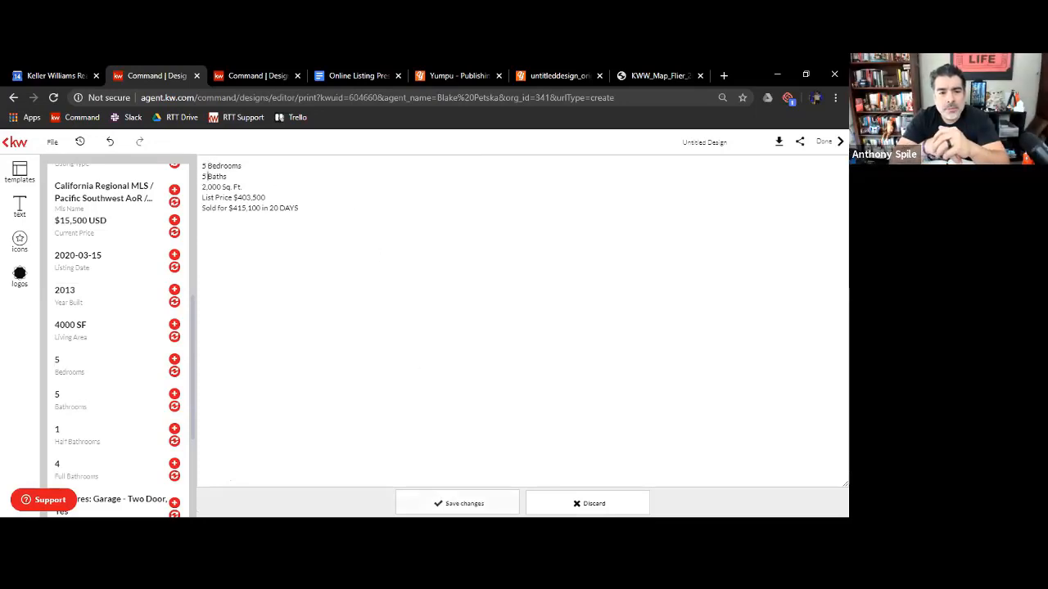
left_click(274, 334)
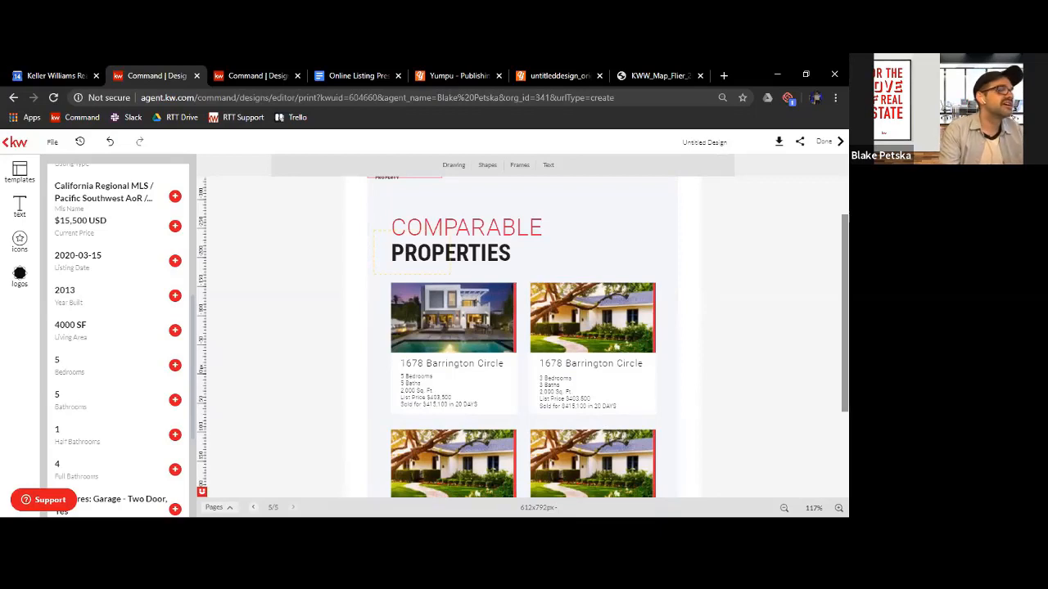
Show all pages of the design and delete the fifth page, Comparable Properties
left_click(220, 507)
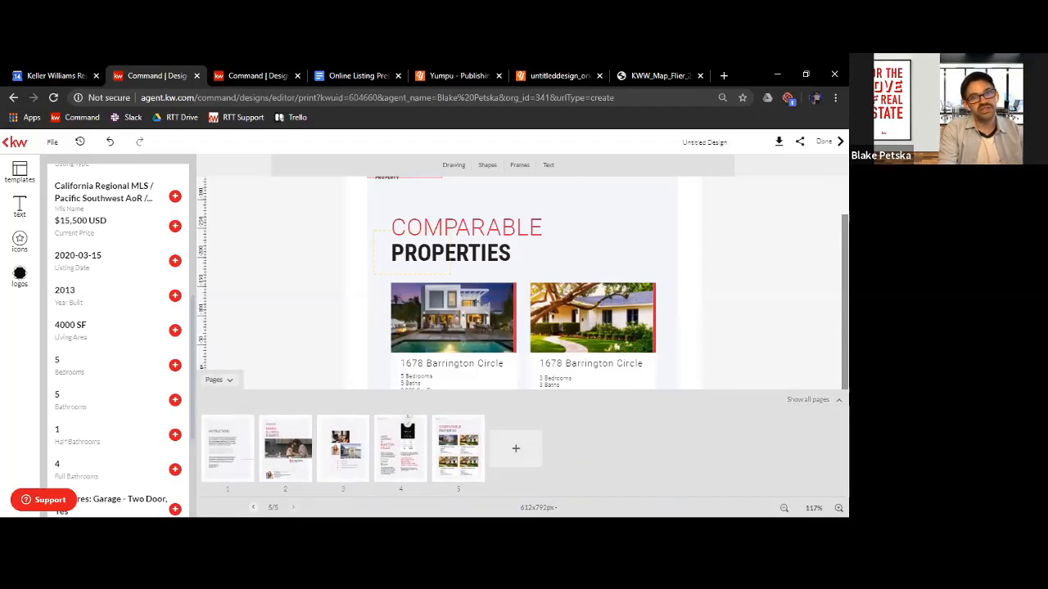
left_click(808, 399)
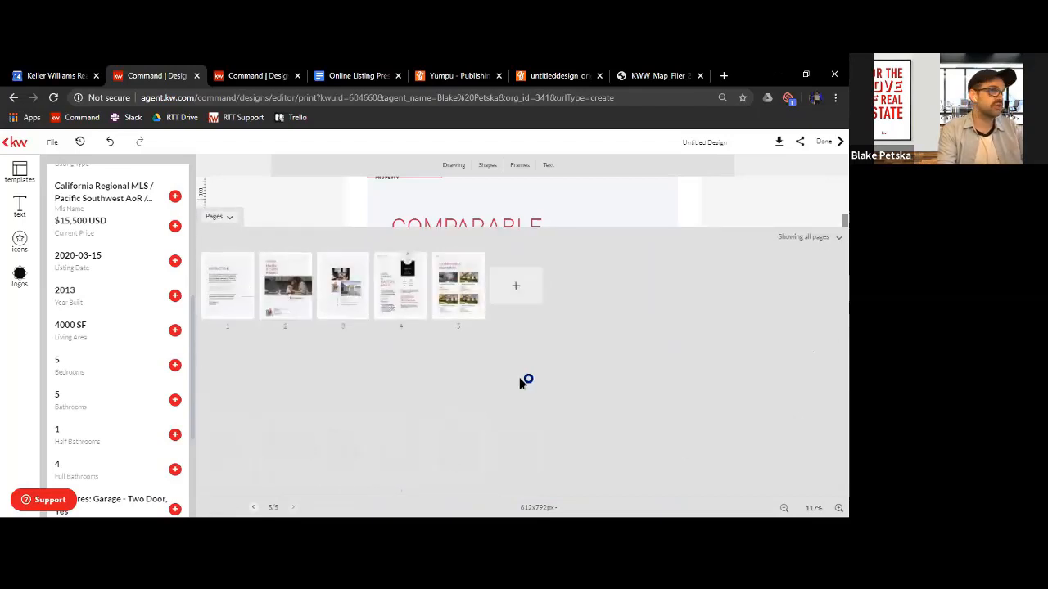
mouse_move(458, 303)
left_mouse_down()
mouse_move(327, 296)
mouse_move(458, 300)
left_mouse_up()
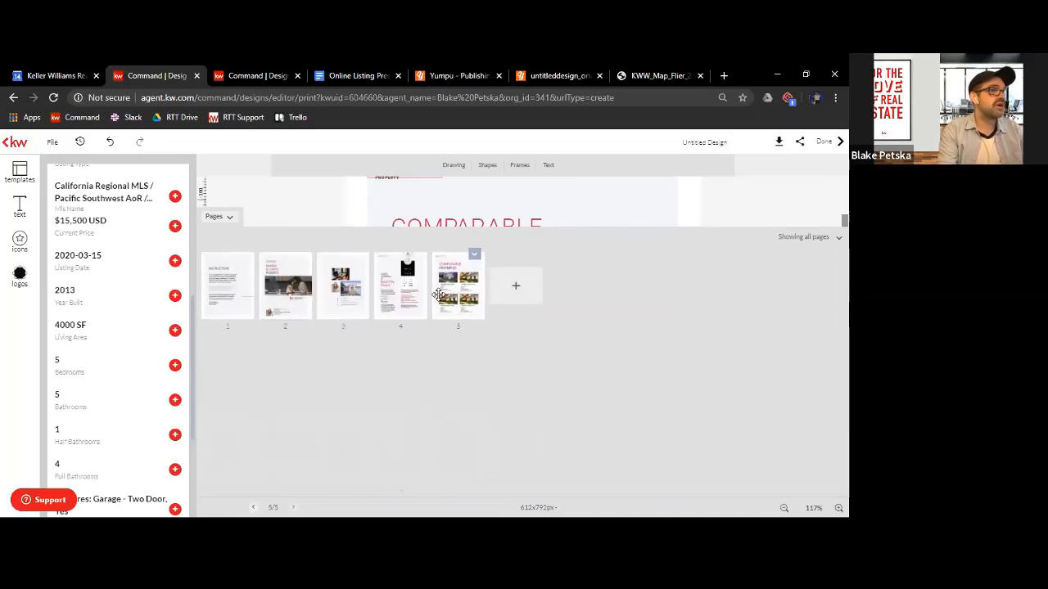
left_click(475, 257)
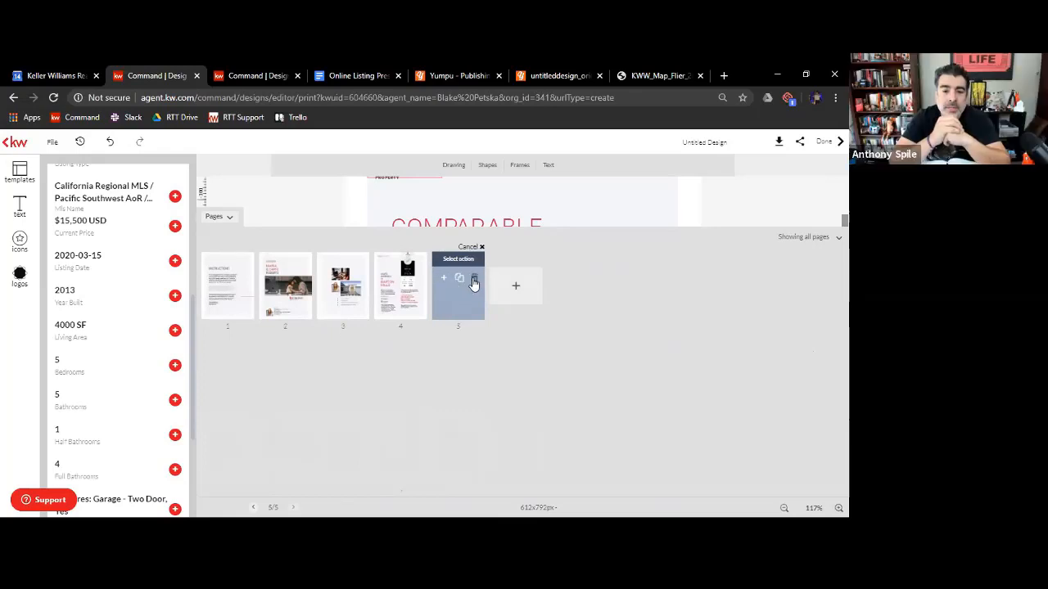
left_click(473, 281)
left_click(381, 341)
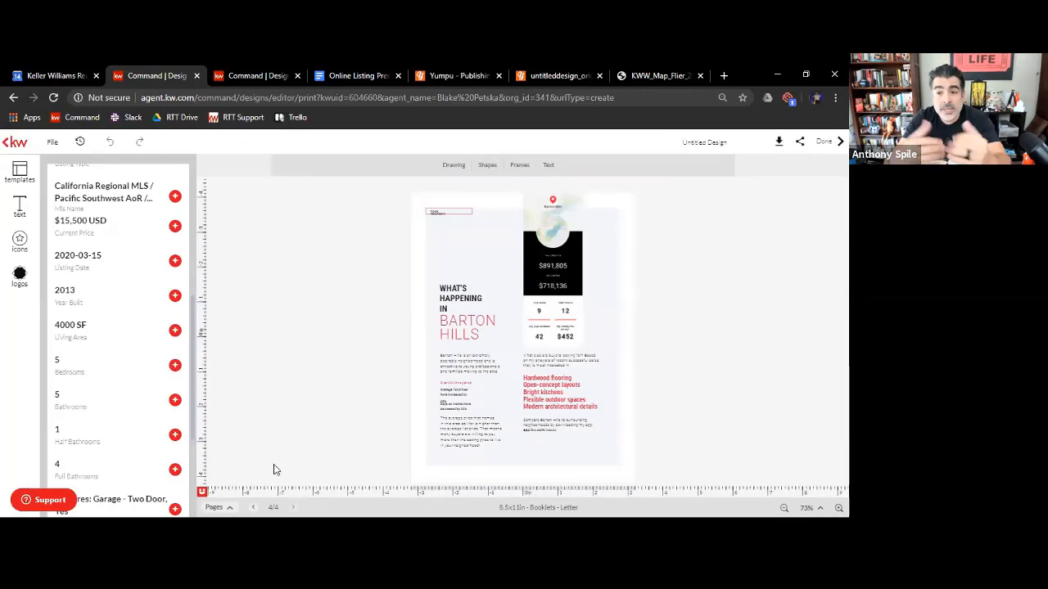
Duplicate the fourth page, What's Happening in Barton Hills, as the fifth page of the design
left_click(217, 507)
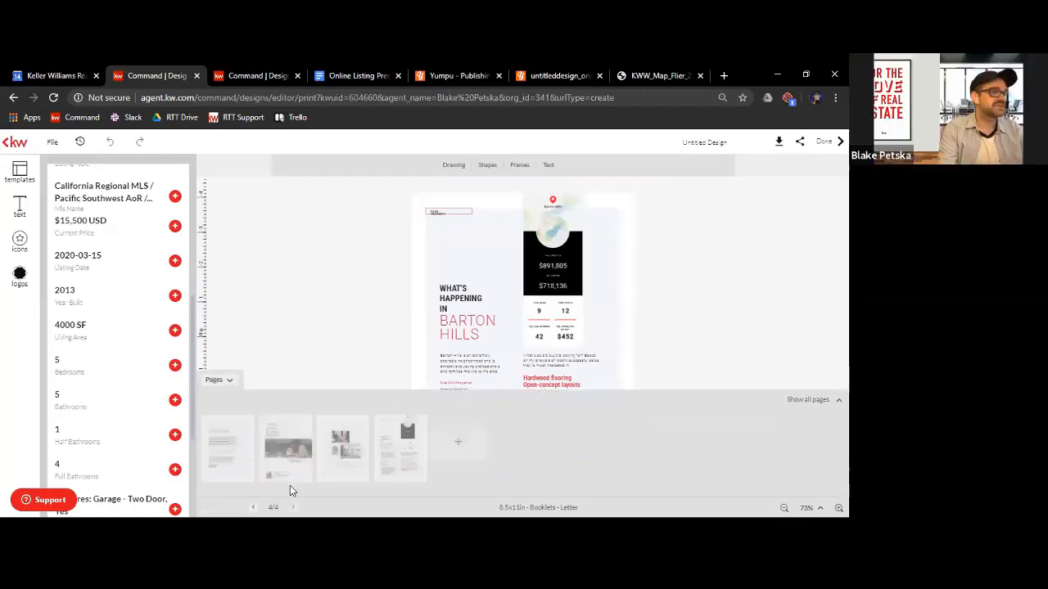
mouse_move(404, 466)
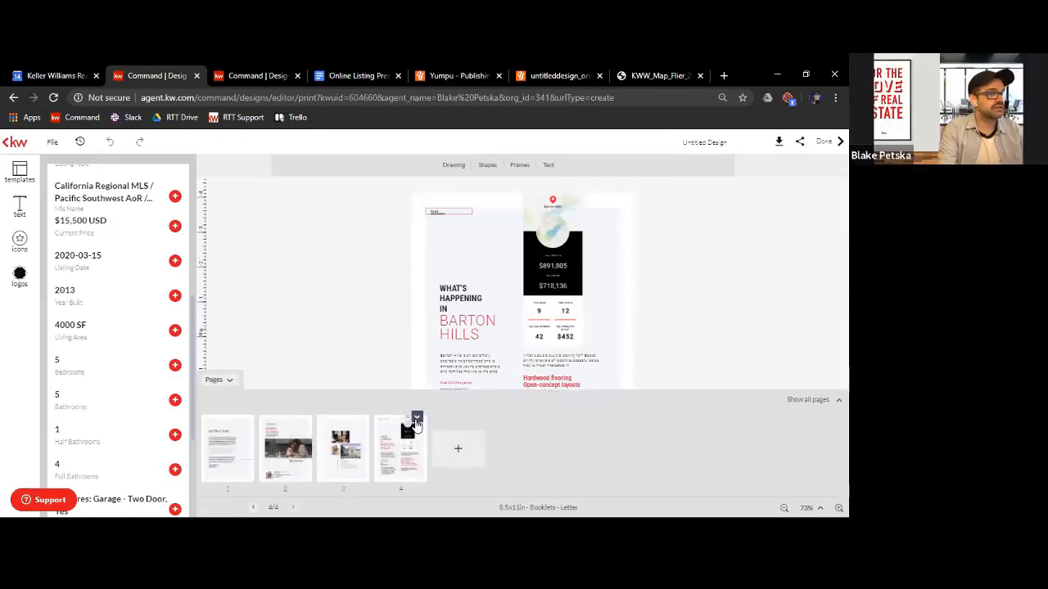
left_click(417, 421)
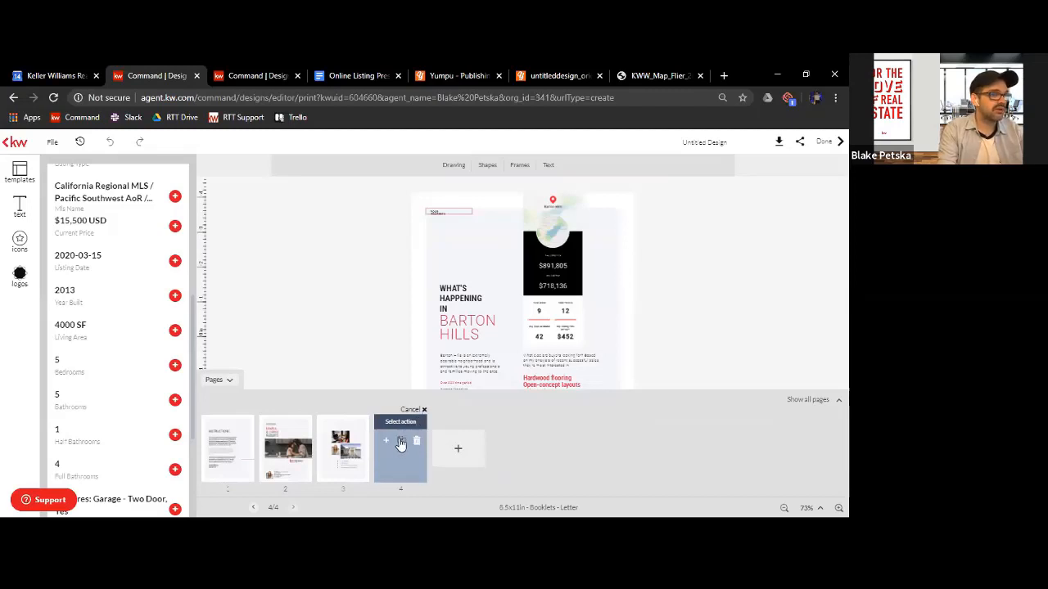
left_click(401, 443)
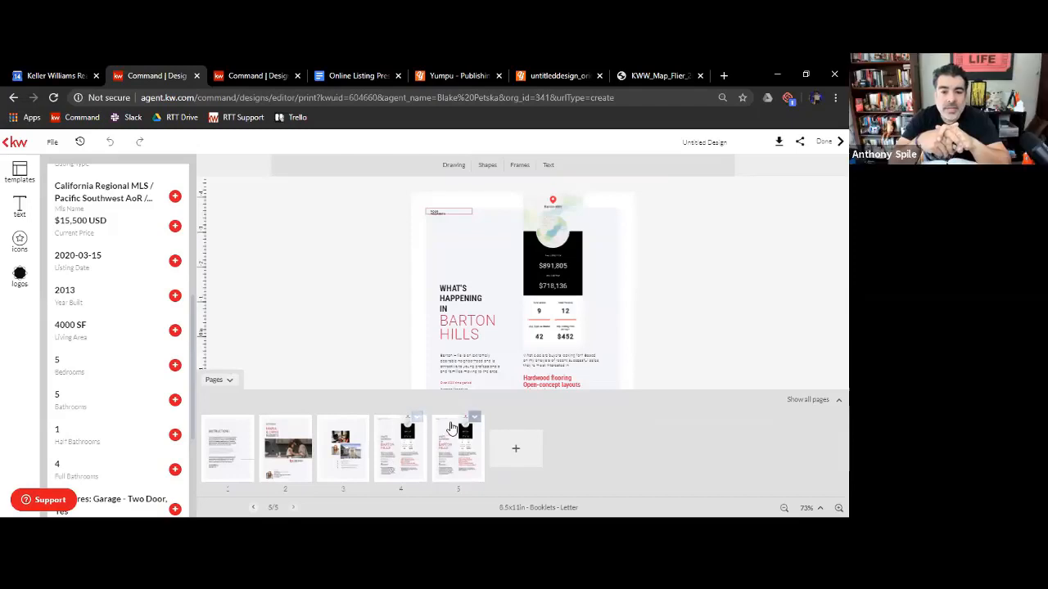
left_click(228, 385)
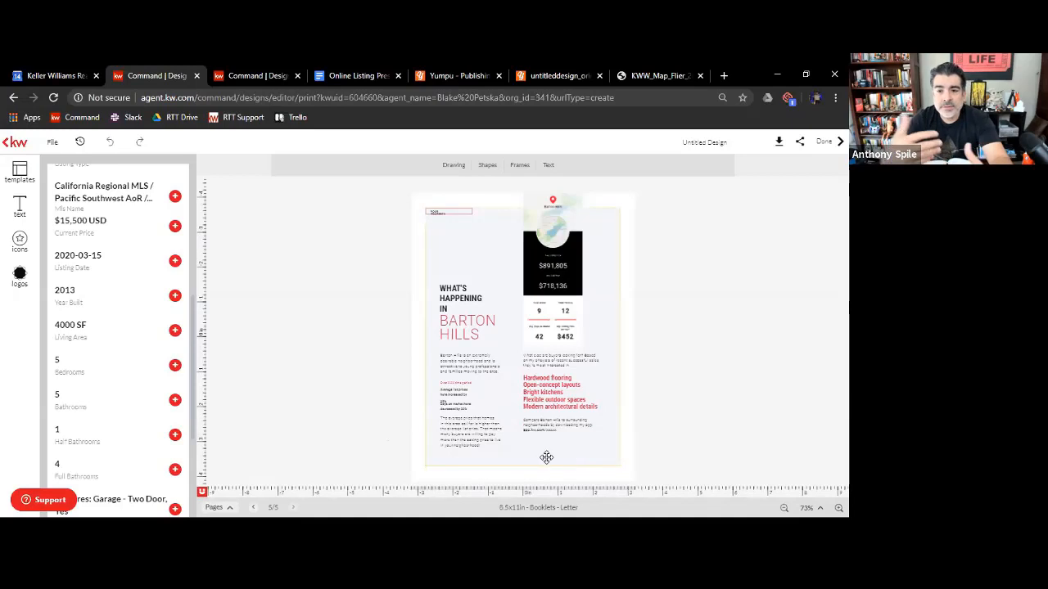
On the duplicated page, shift the market snapshot and the text beneath it down about 0.8 in, keeping the pale background panel centred
left_click_drag(607, 460, 576, 365)
left_click(459, 253)
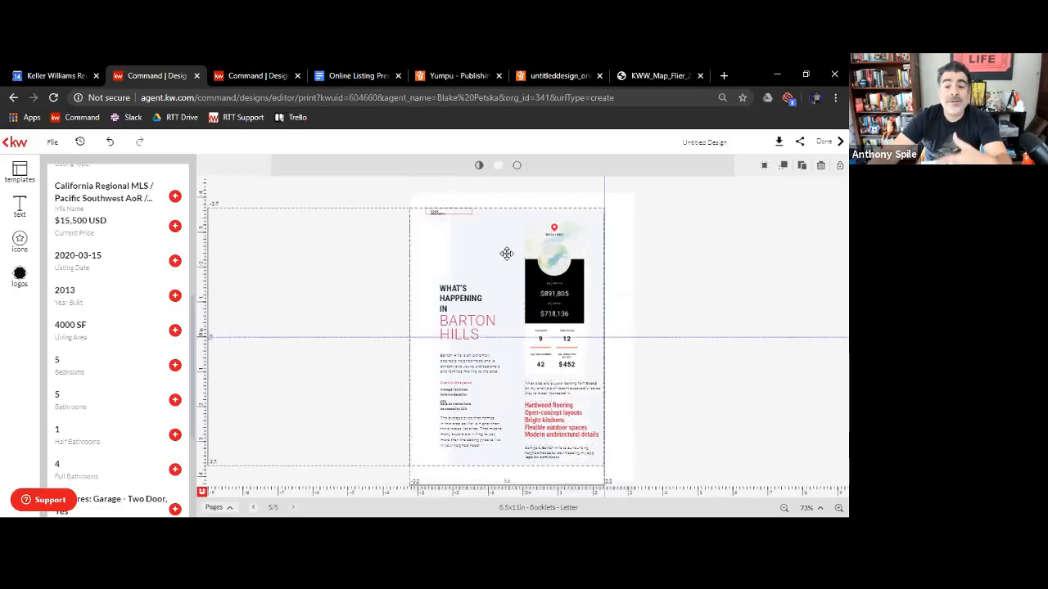
left_click_drag(506, 253, 530, 253)
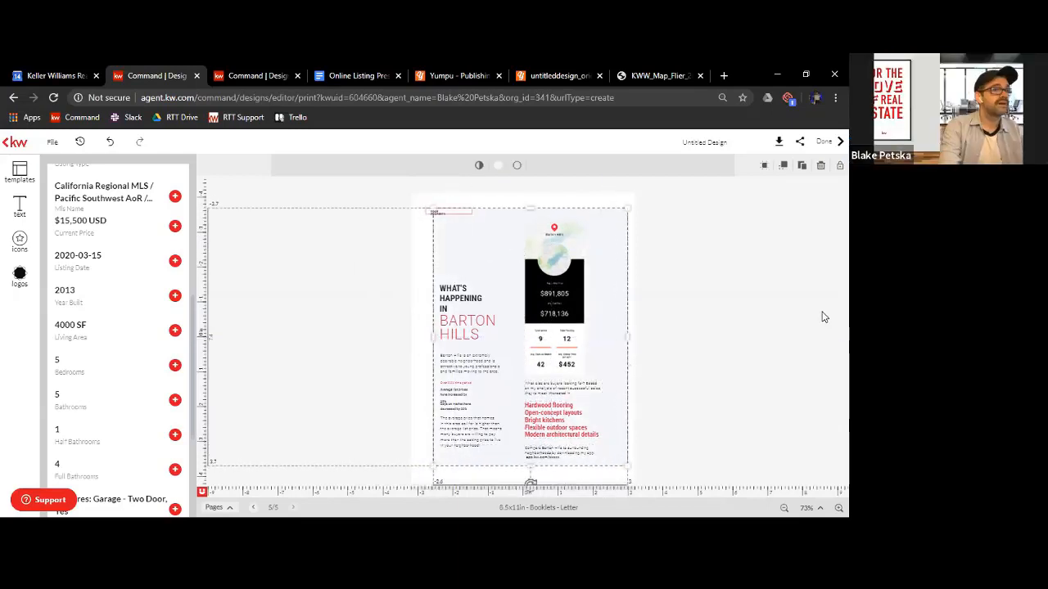
left_click(825, 317)
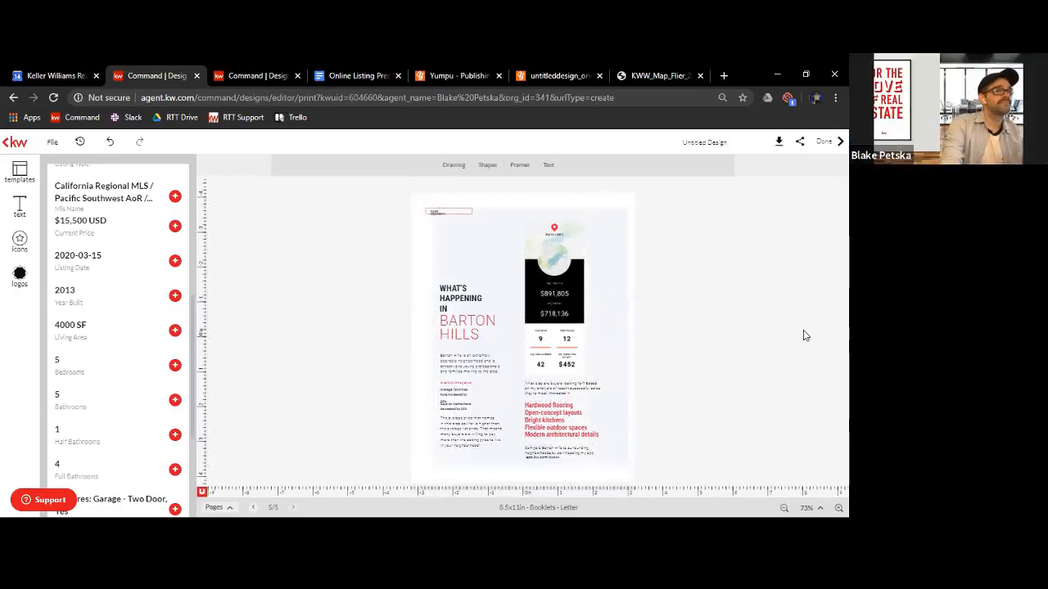
left_click(607, 236)
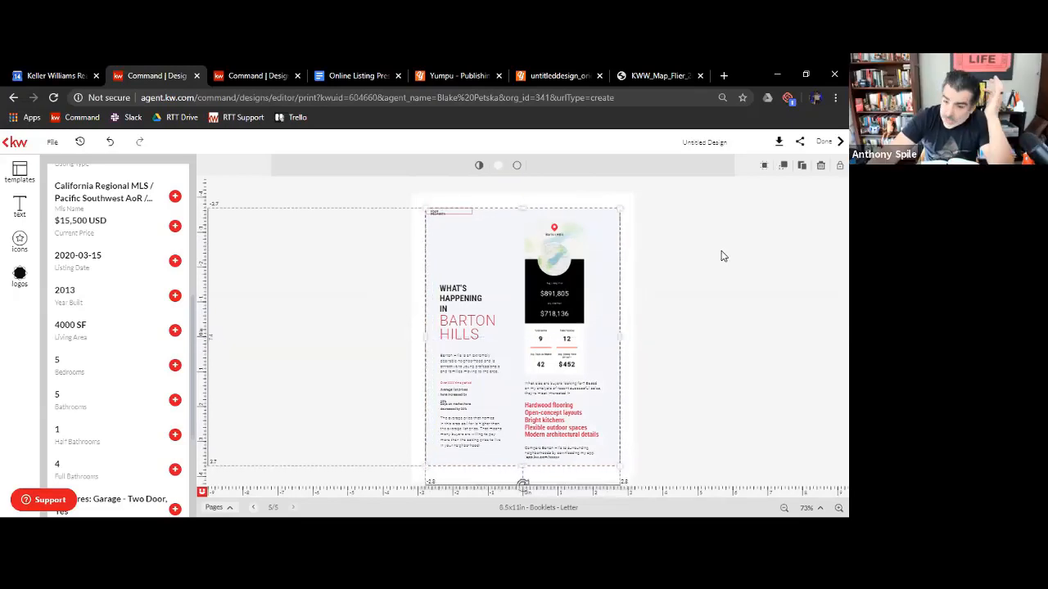
left_click(708, 278)
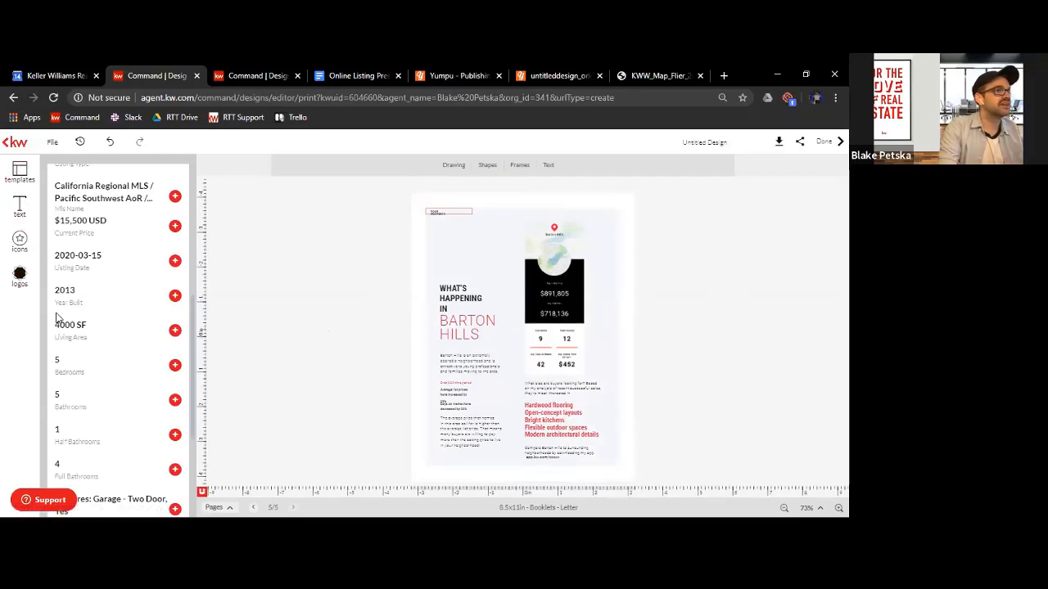
Go back to page 3 and inspect its editable elements: the house photo, portrait, laptop photo and Your Property text
left_click(575, 305)
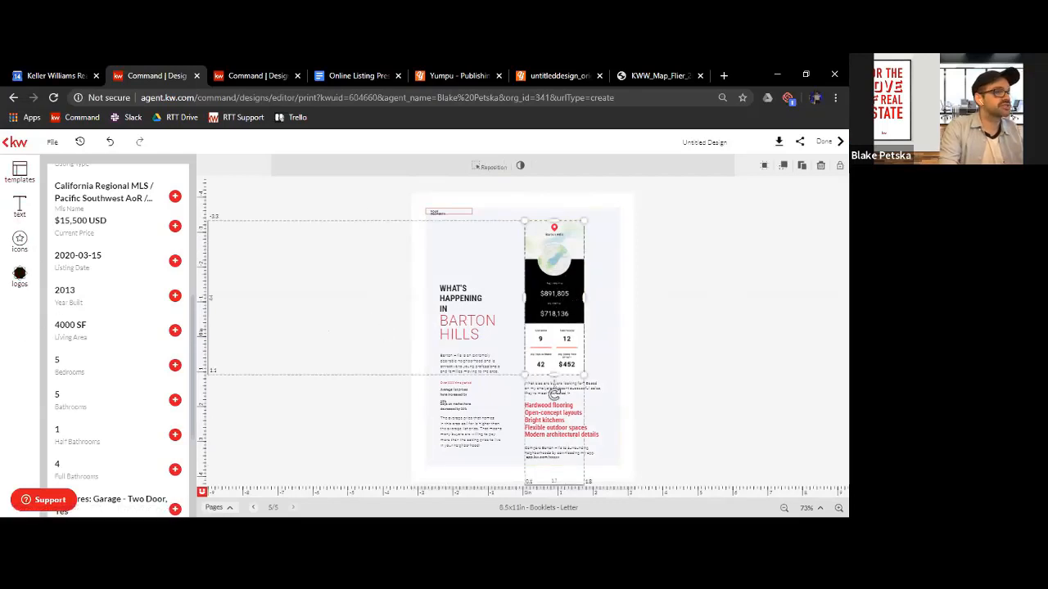
left_click(253, 508)
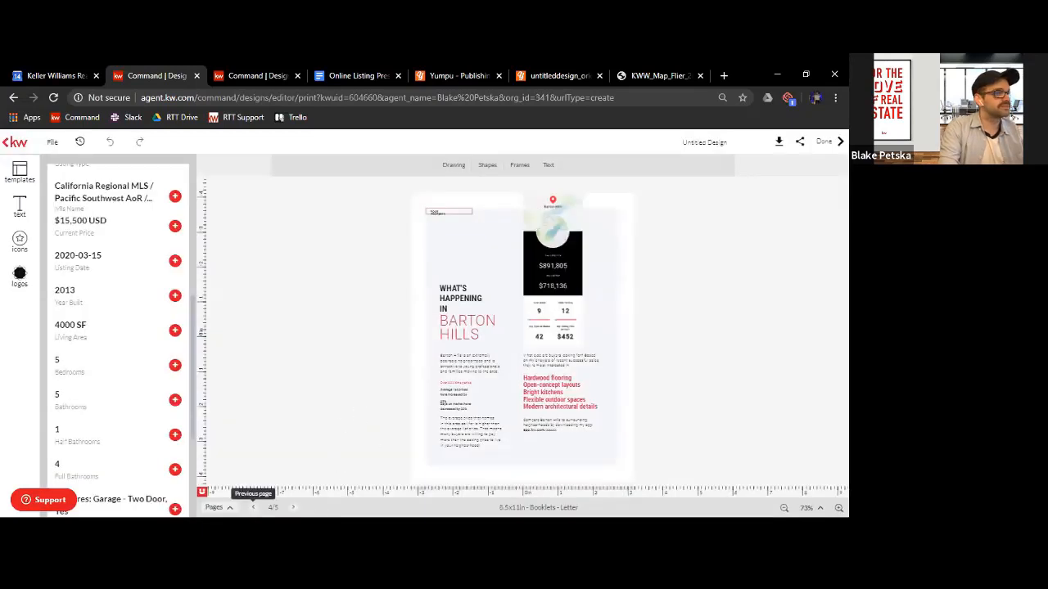
left_click(252, 507)
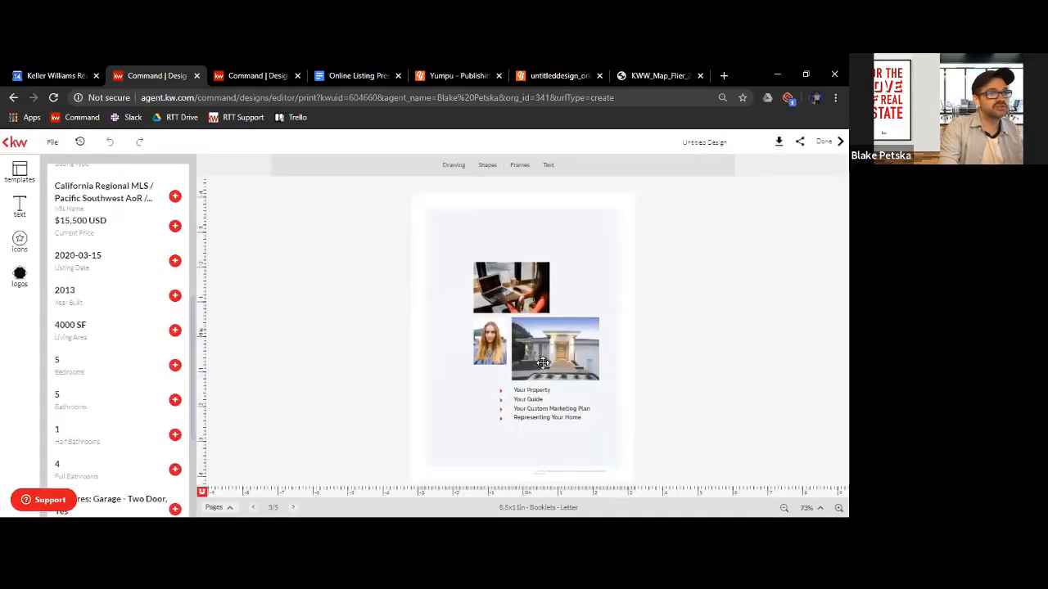
left_click(544, 364)
left_click(495, 350)
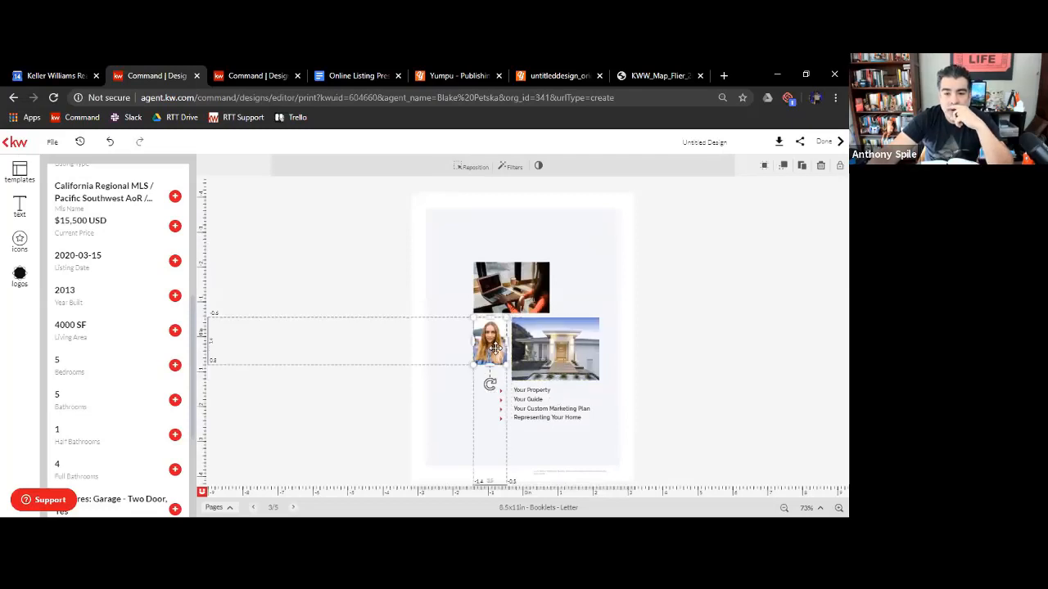
left_click(522, 273)
left_click(528, 394)
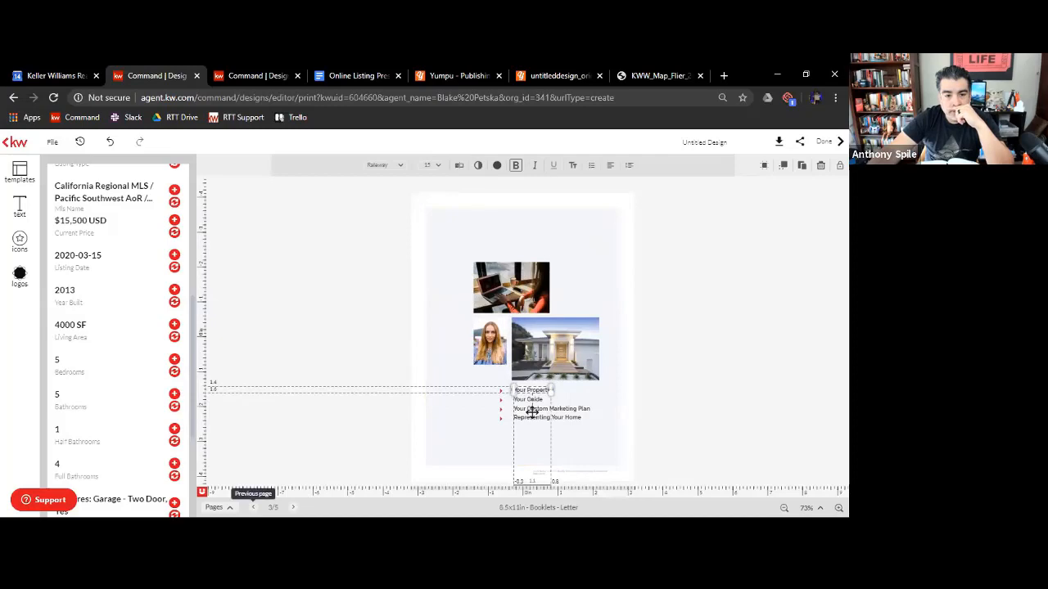
On page 2, return to the listing search results, inspect the portrait and kitchen photo, and view the company image folders
left_click(253, 507)
scroll(98, 260, "up", 5)
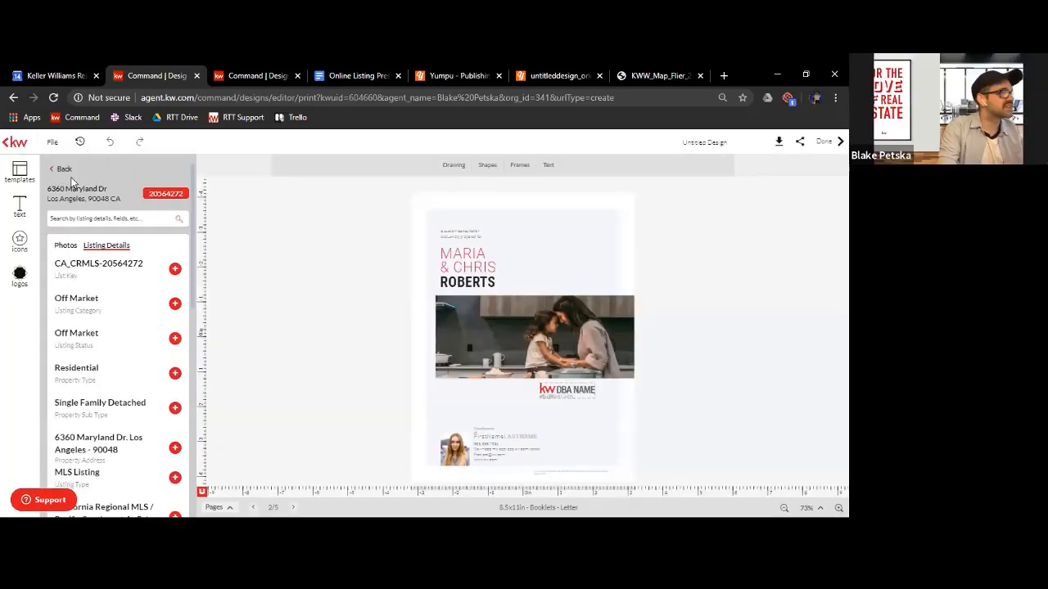
left_click(59, 170)
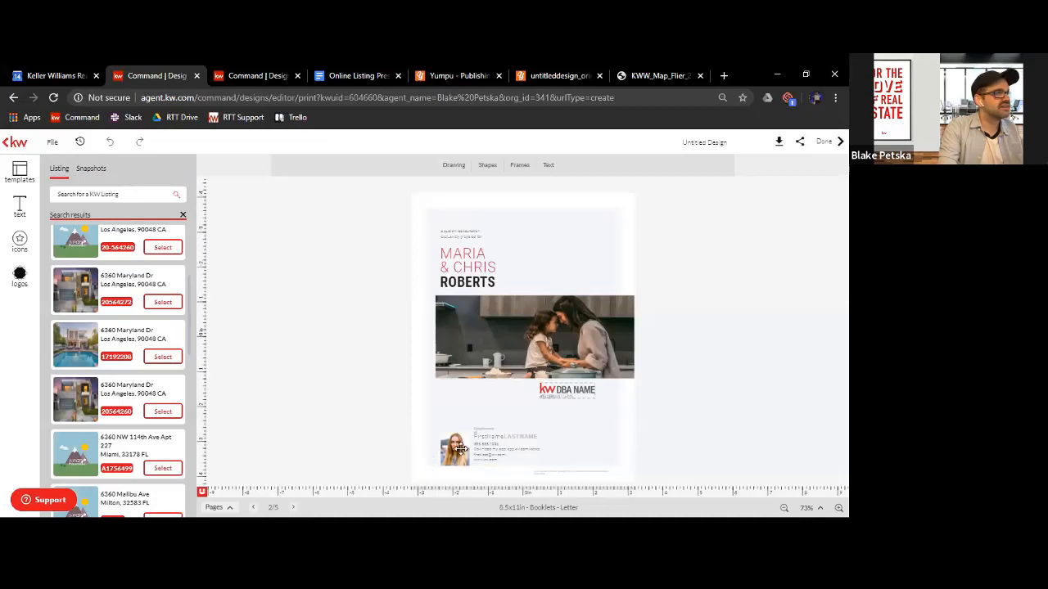
left_click(461, 449)
left_click(498, 339)
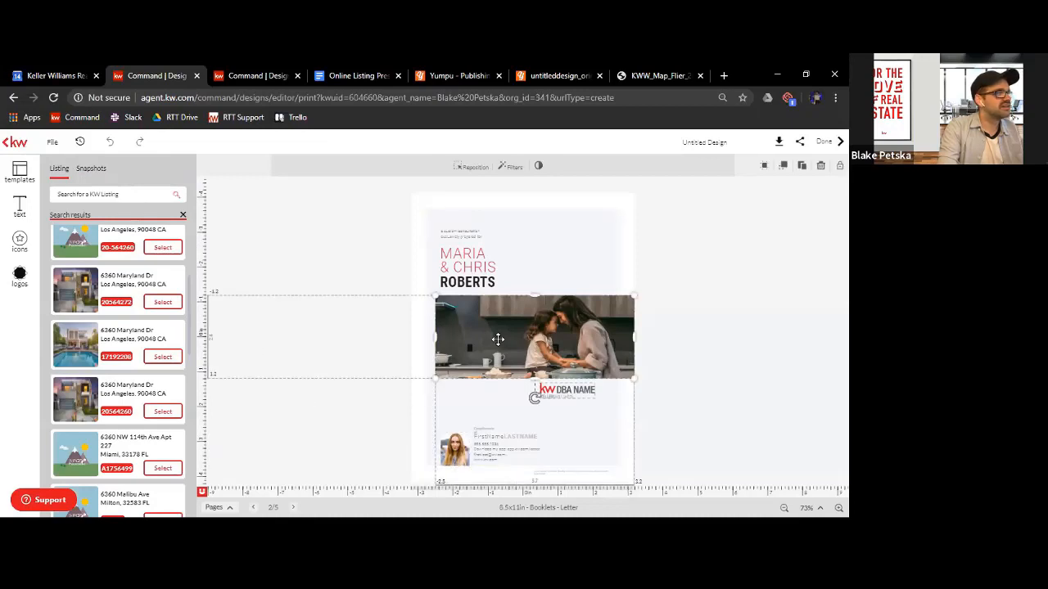
left_click(20, 207)
left_click(449, 449)
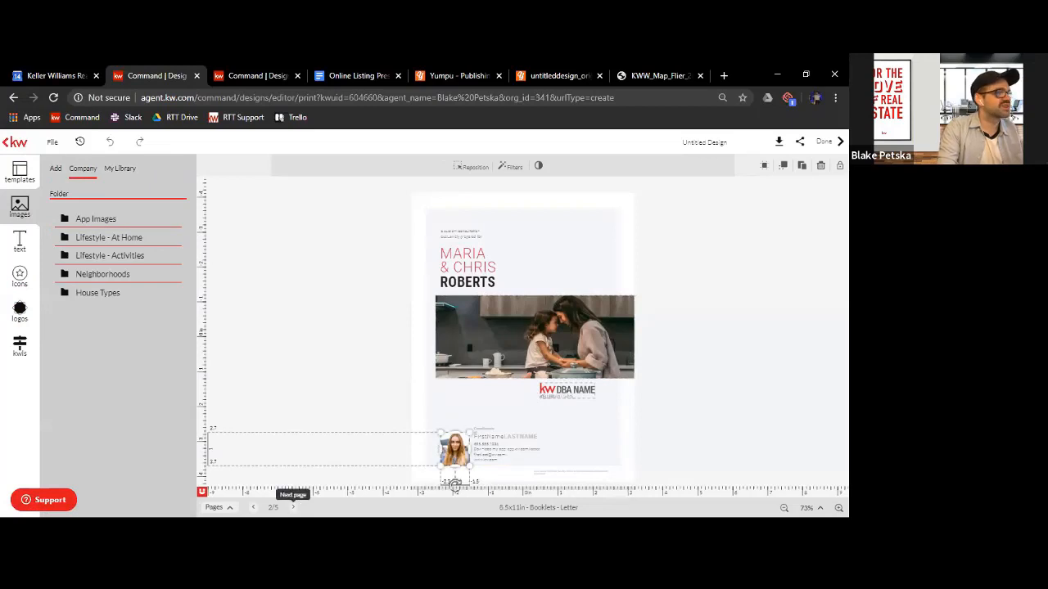
Return to page 4, inspect the Barton Hills market snapshot, and view the company text library and the KW listings
left_click(293, 507)
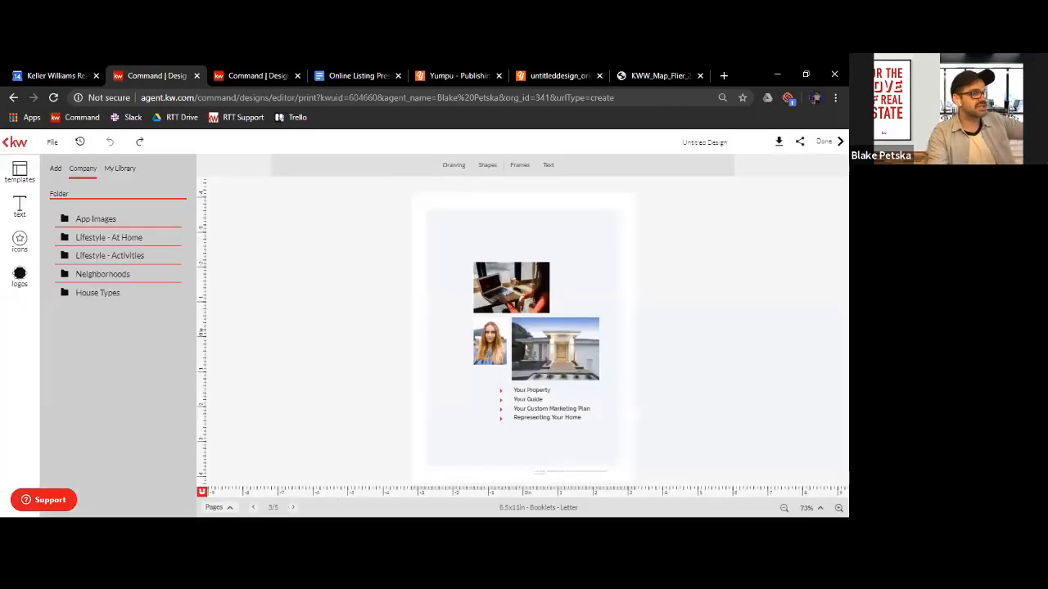
left_click(293, 507)
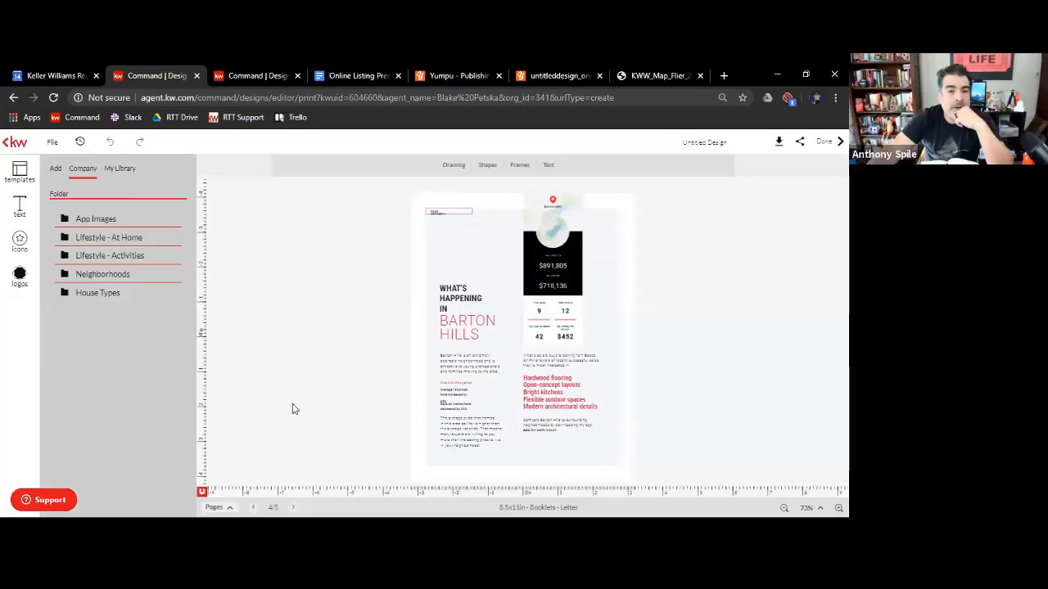
left_click(552, 302)
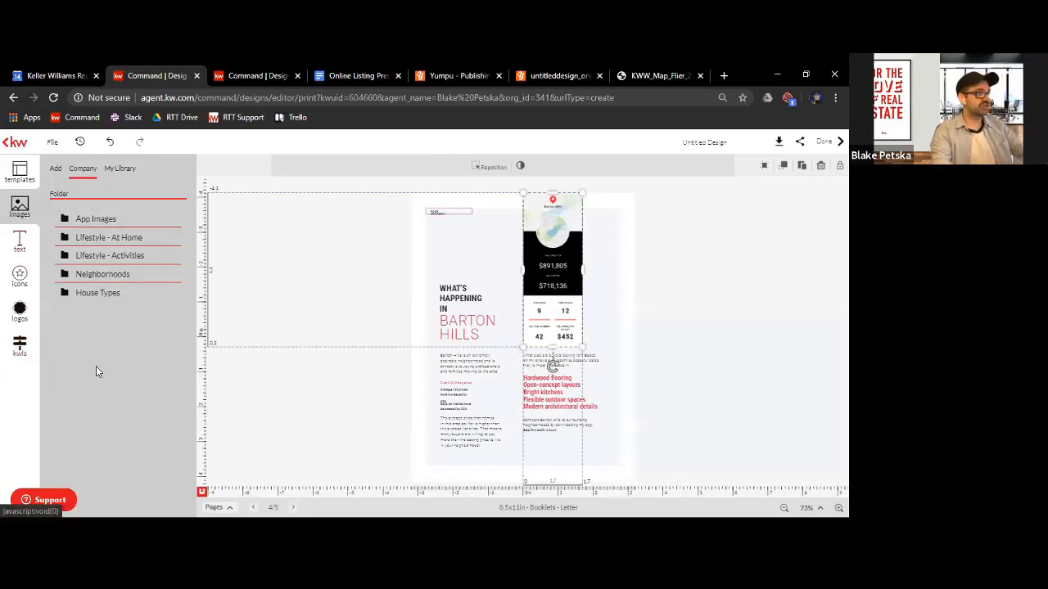
left_click(19, 244)
left_click(478, 484)
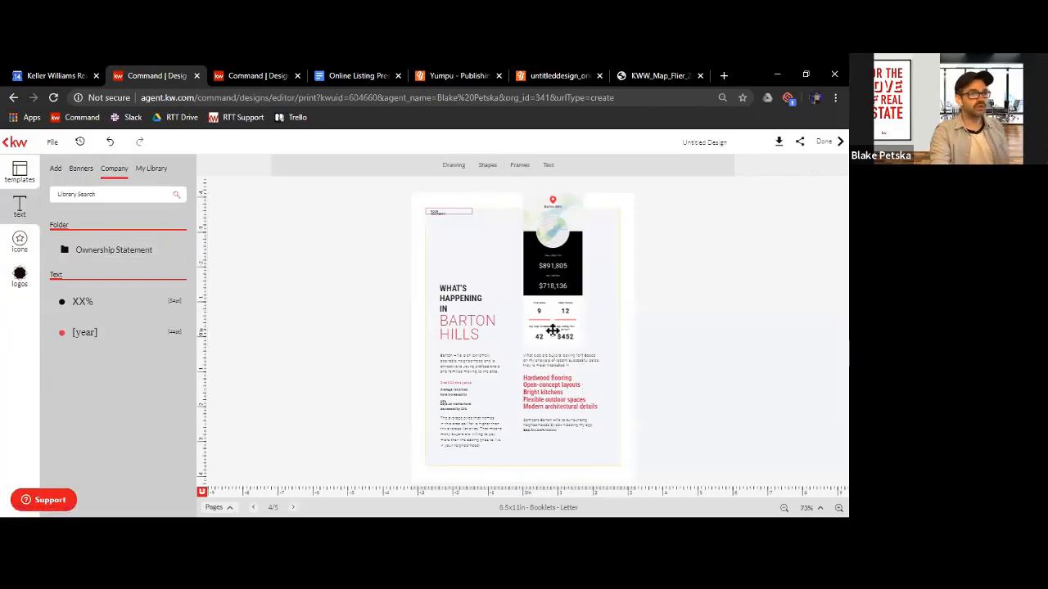
left_click(551, 333)
left_click(32, 350)
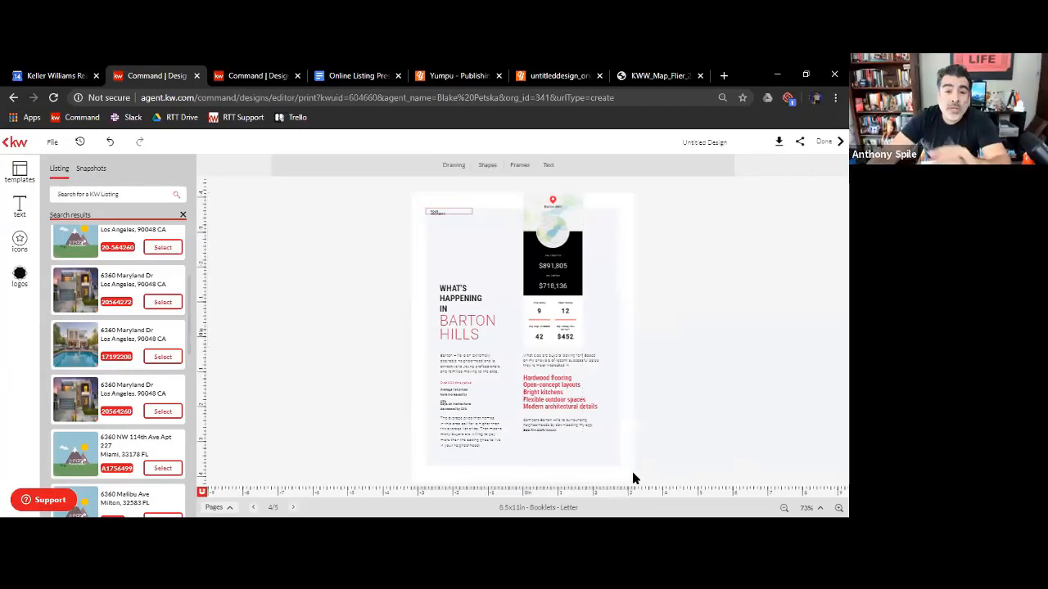
Move the market snapshot and the text beneath it about 0.7 in down and 0.2 in right, shifting the pale background panel slightly too
left_click_drag(632, 475, 541, 308)
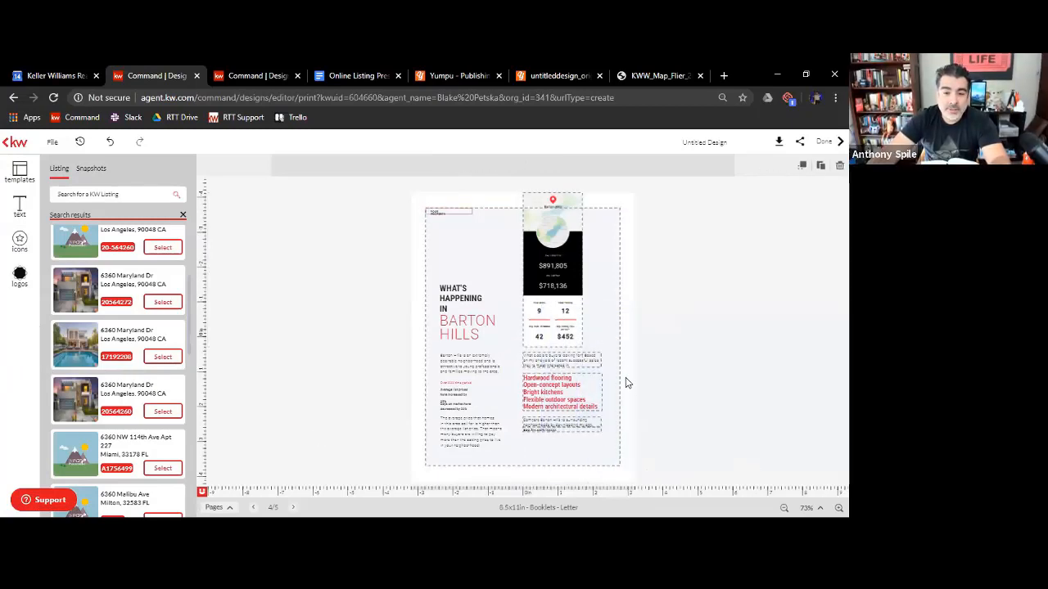
left_click_drag(611, 390, 562, 391)
left_click_drag(604, 458, 577, 329)
mouse_move(479, 270)
left_mouse_down()
mouse_move(552, 279)
mouse_move(543, 278)
left_mouse_up()
left_click(827, 311)
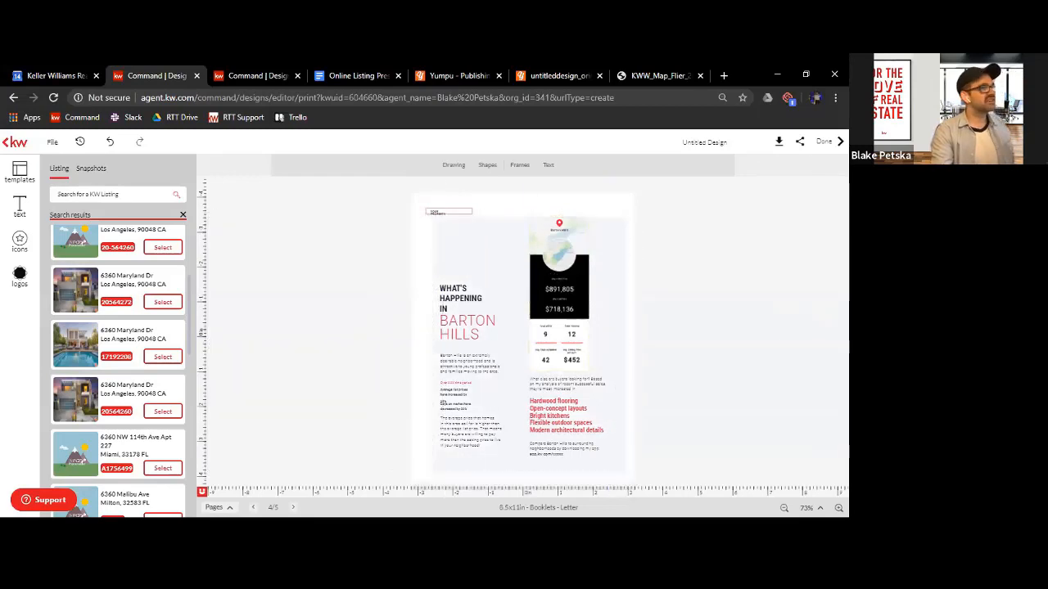
Shift the pale background panel about 0.2 in left so it sits centred across the page
left_click(542, 287)
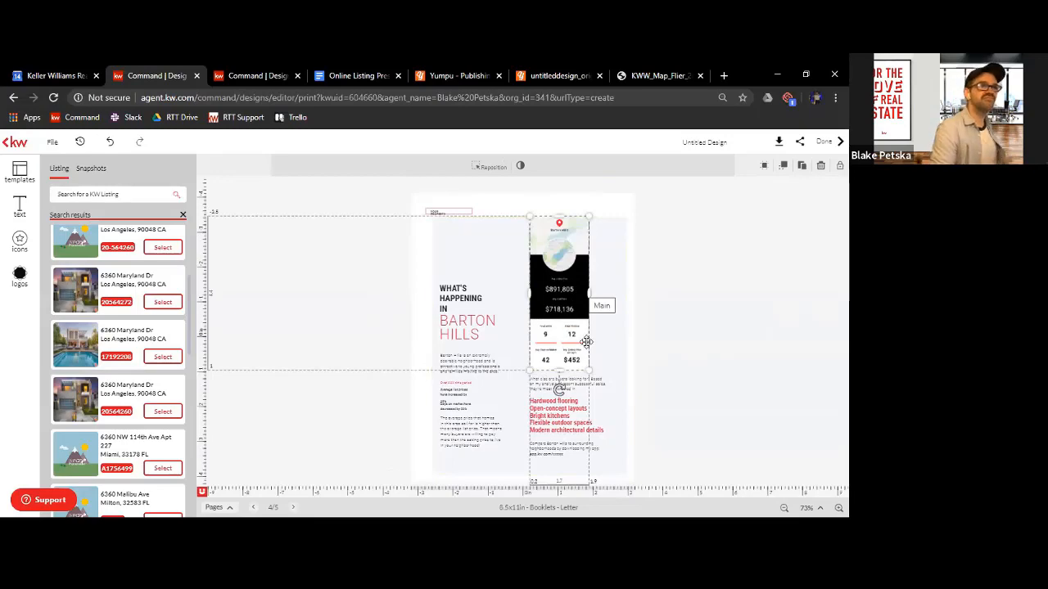
left_click(838, 508)
left_click(838, 507)
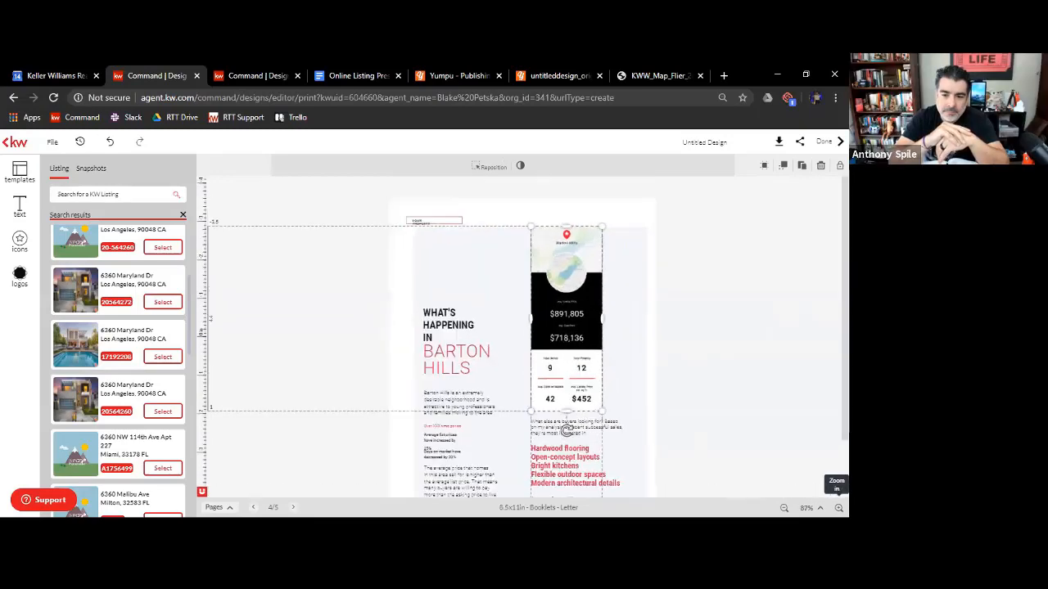
left_click(838, 507)
scroll(625, 392, "down", 1)
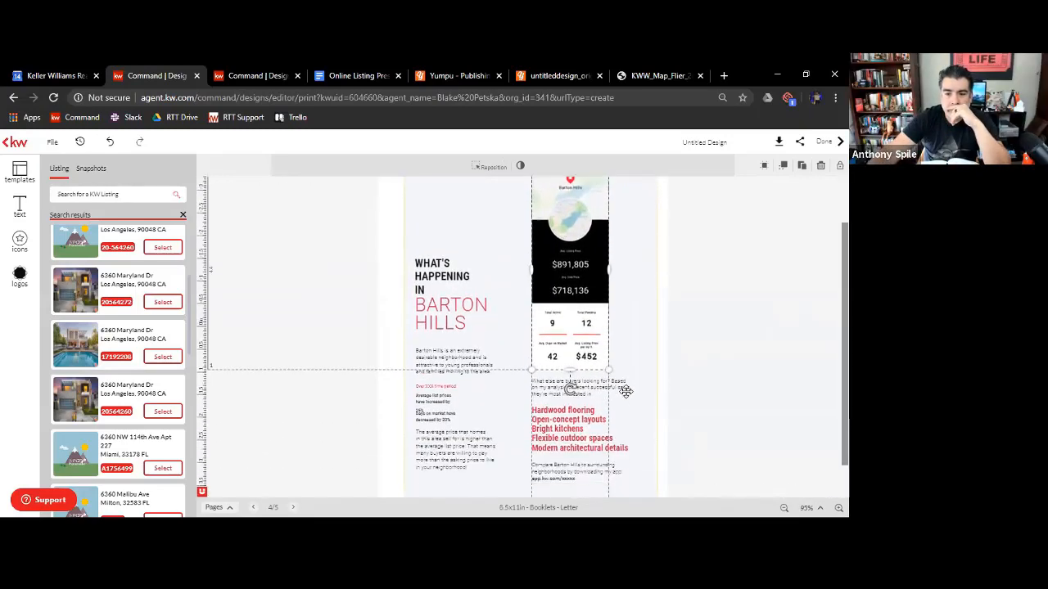
scroll(625, 392, "up", 1)
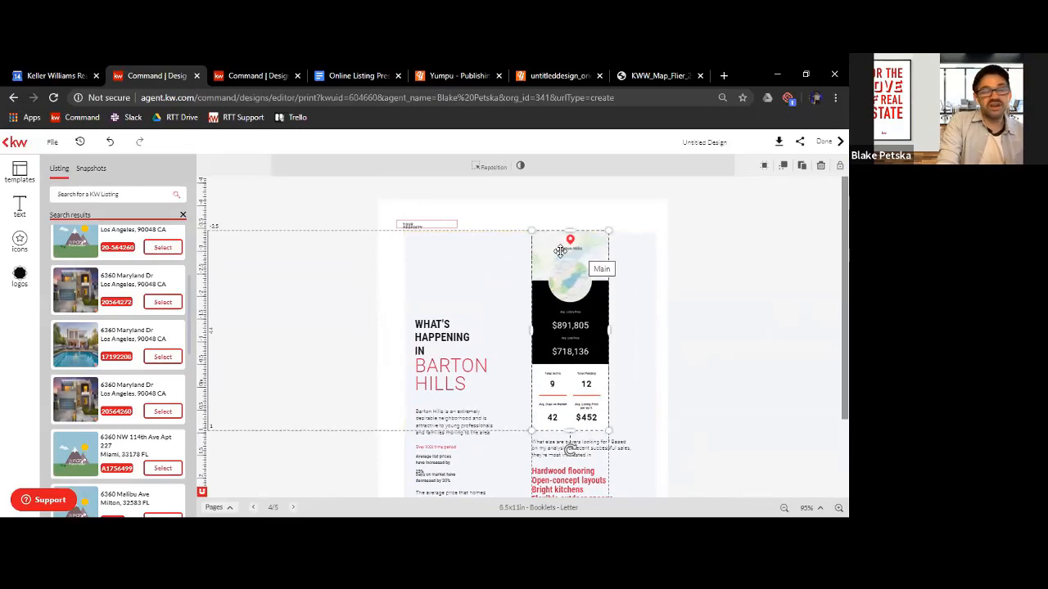
mouse_move(560, 252)
left_mouse_down()
mouse_move(653, 276)
mouse_move(643, 274)
left_mouse_up()
left_click(743, 318)
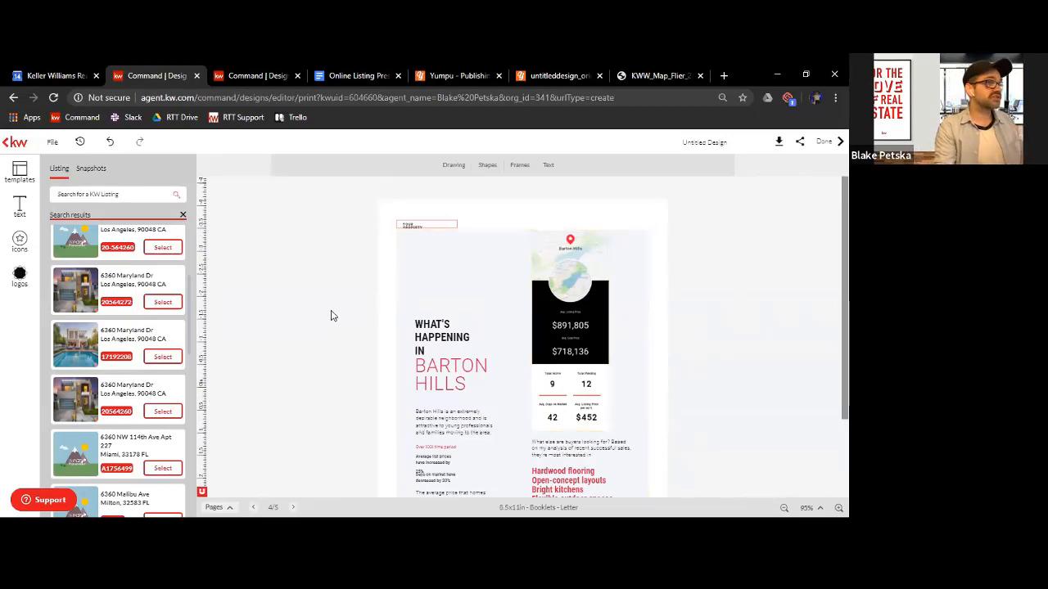
Select the Barton Hills market snapshot and bring up the KW neighborhood snapshots, checking the company text and icon libraries on the way
left_click(573, 293)
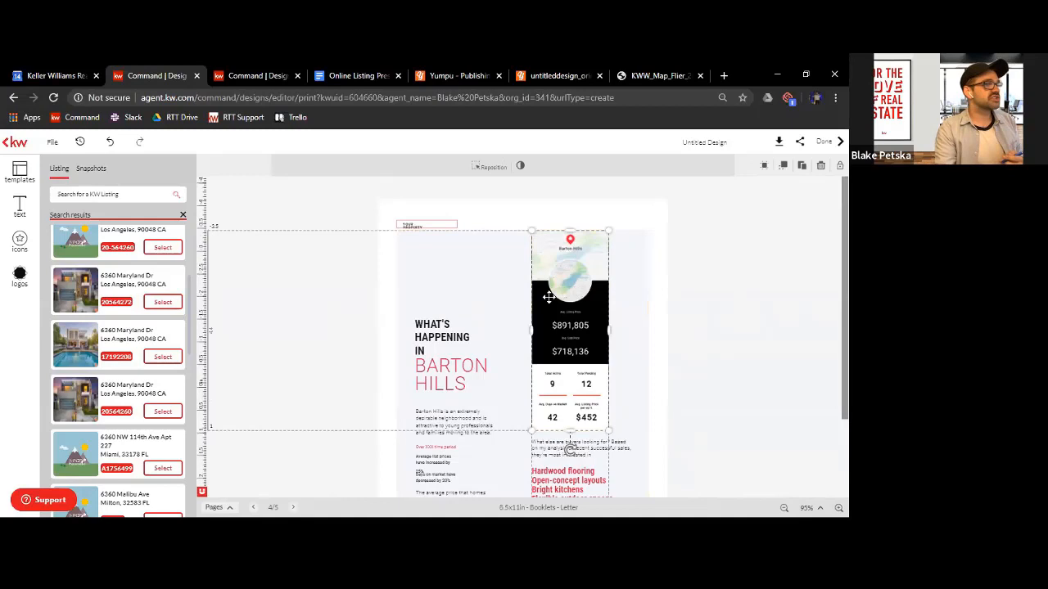
left_click(23, 274)
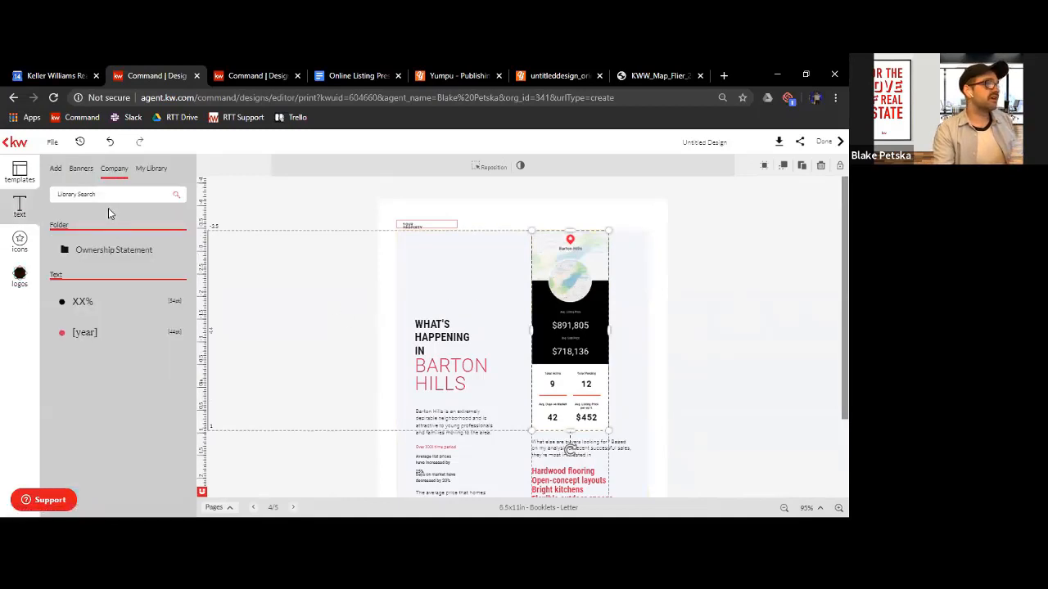
left_click(20, 241)
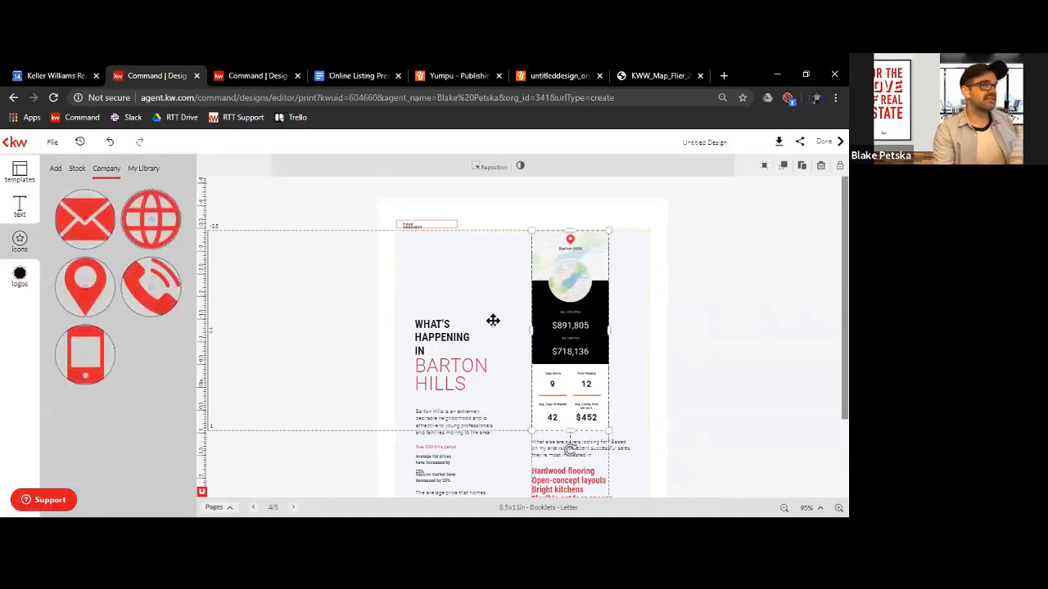
left_click(272, 358)
left_click(14, 351)
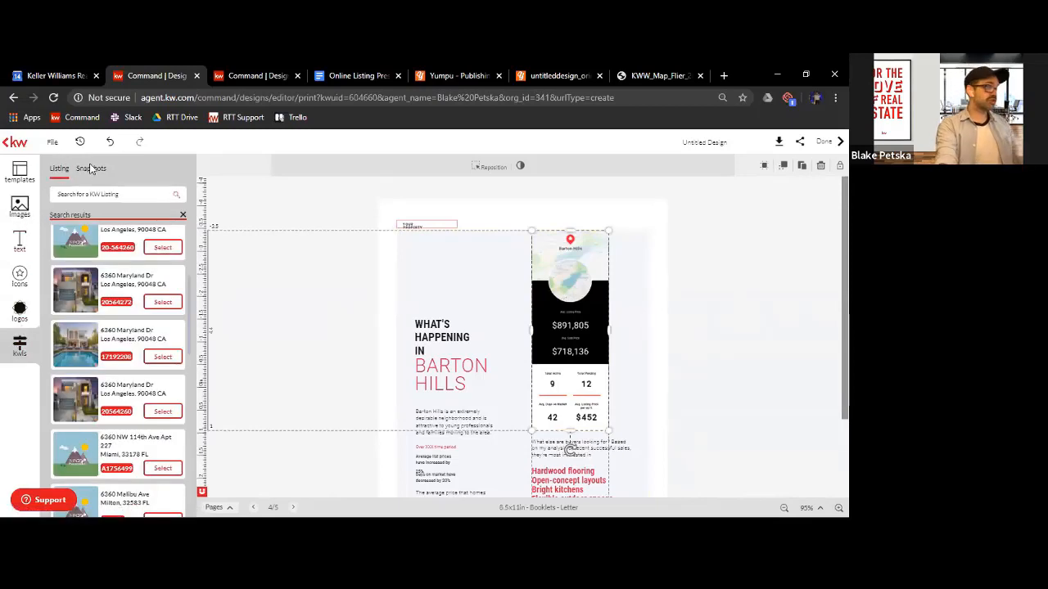
left_click(25, 174)
left_click(19, 345)
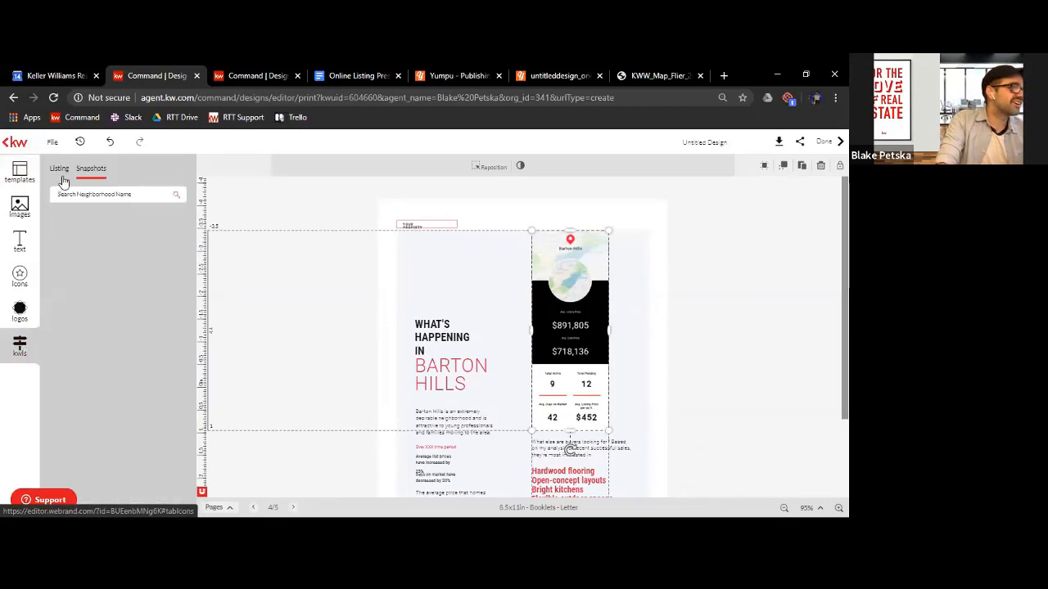
Search the snapshots by postal code 90049 and replace the Barton Hills snapshot with the tall 90049 version
left_click(100, 170)
left_click(132, 194)
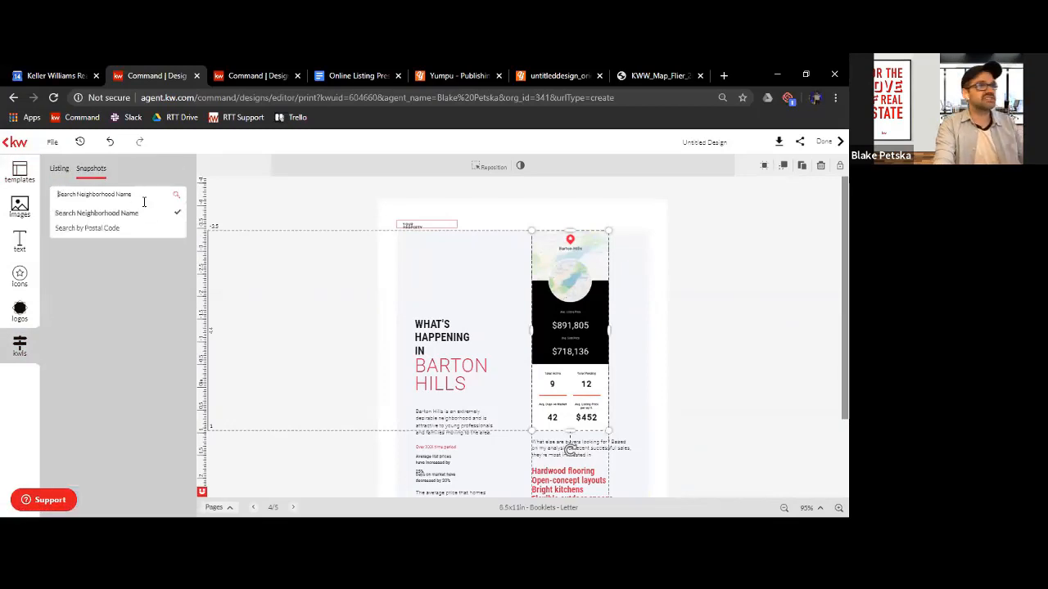
left_click(105, 229)
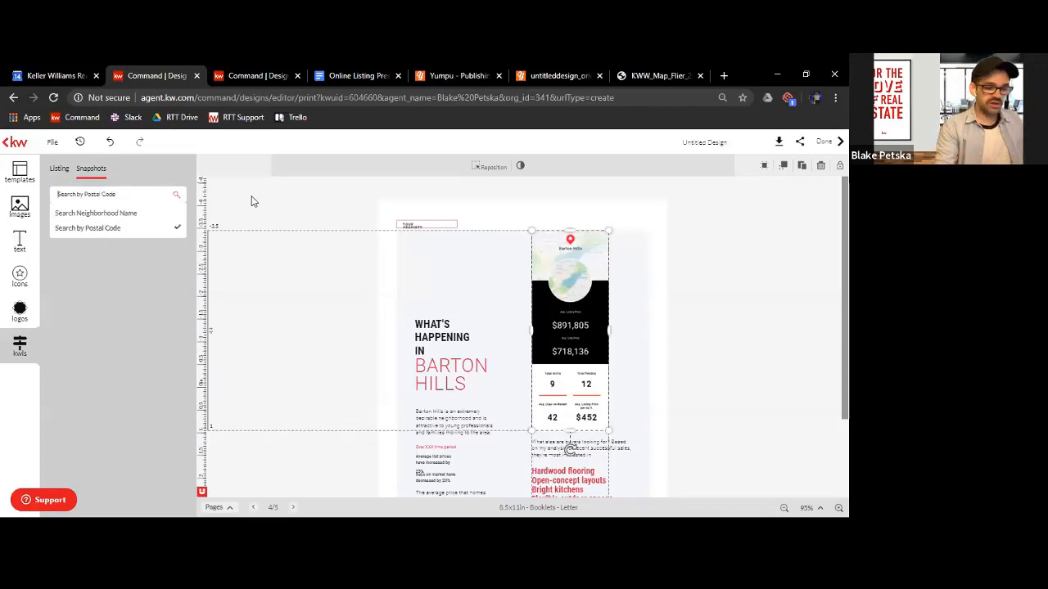
type("90049")
key("Return")
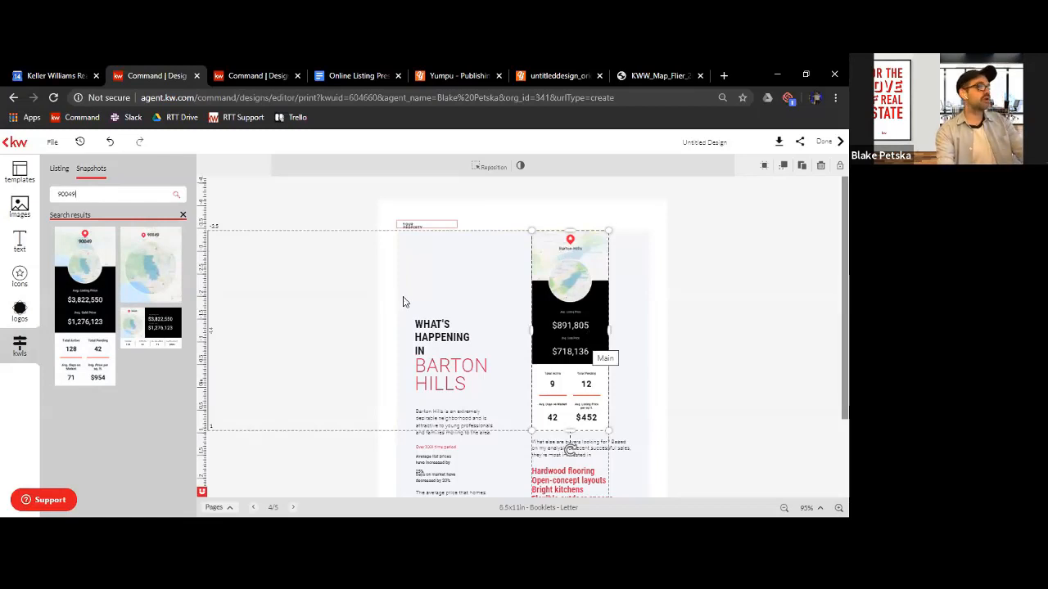
mouse_move(93, 297)
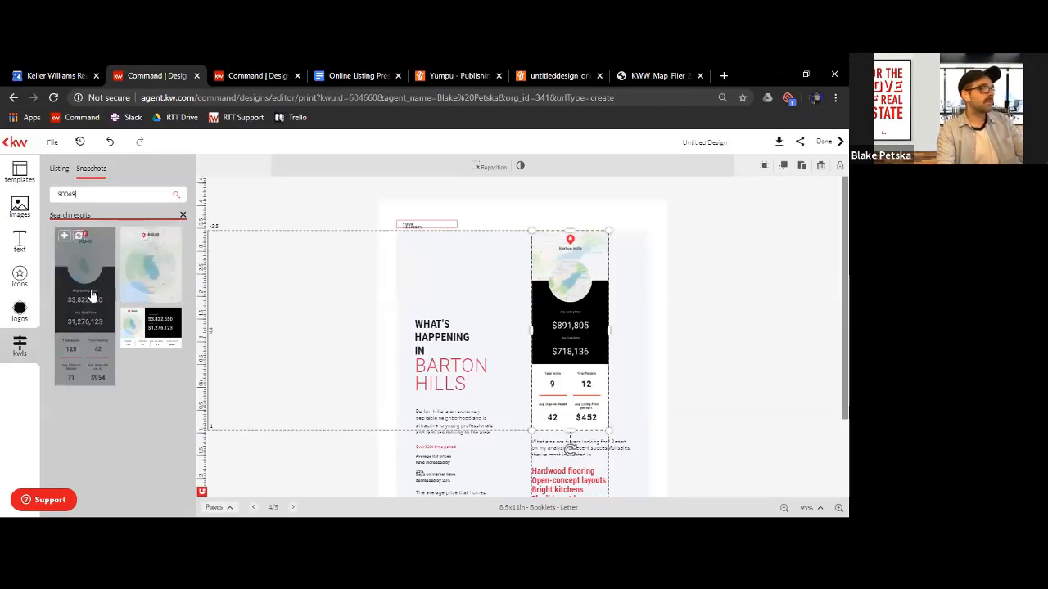
left_click(79, 238)
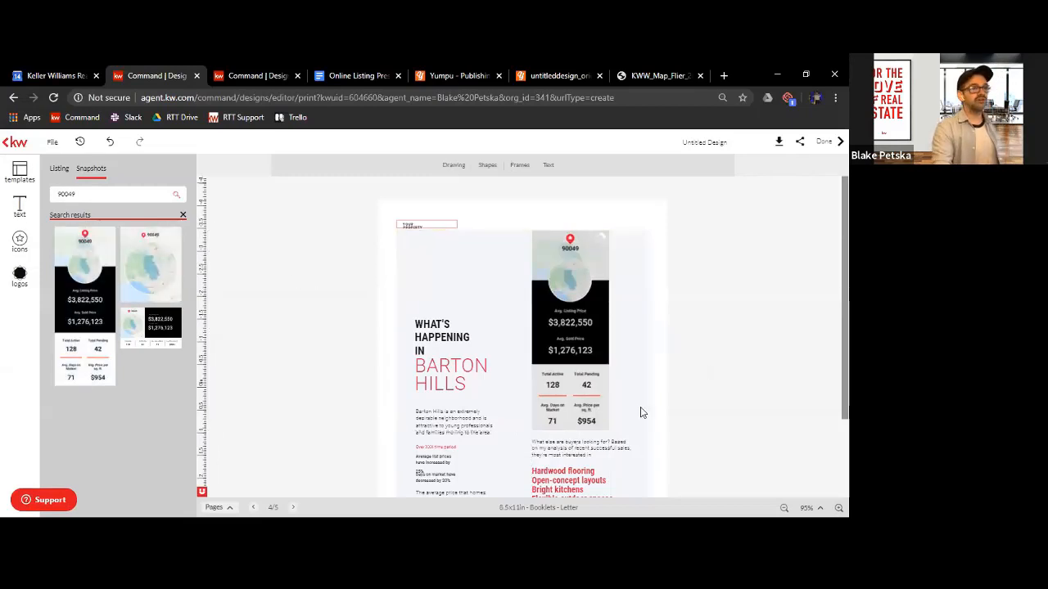
scroll(606, 307, "down", 1)
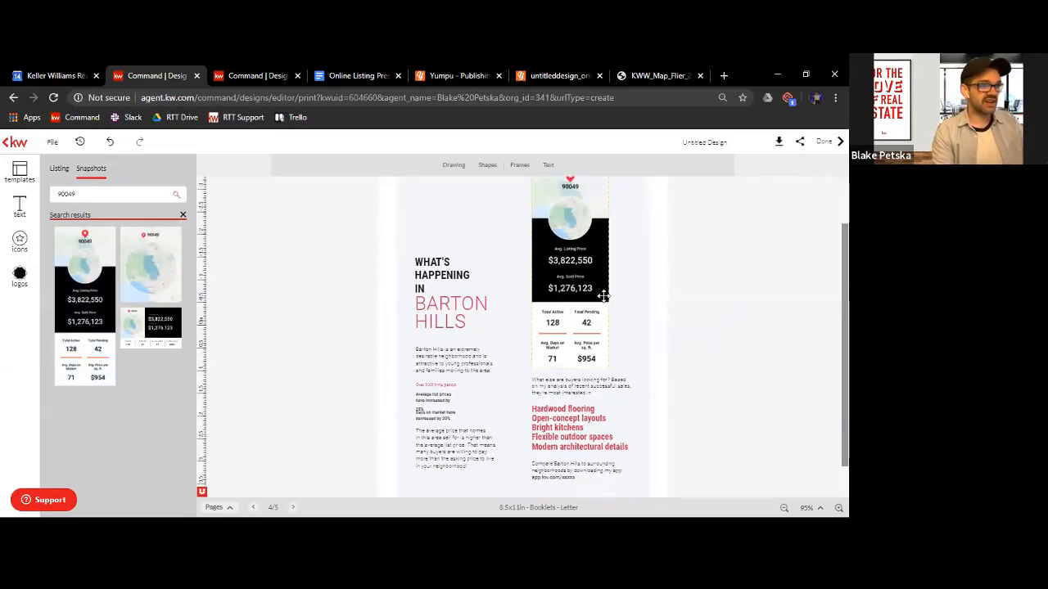
scroll(604, 305, "up", 1)
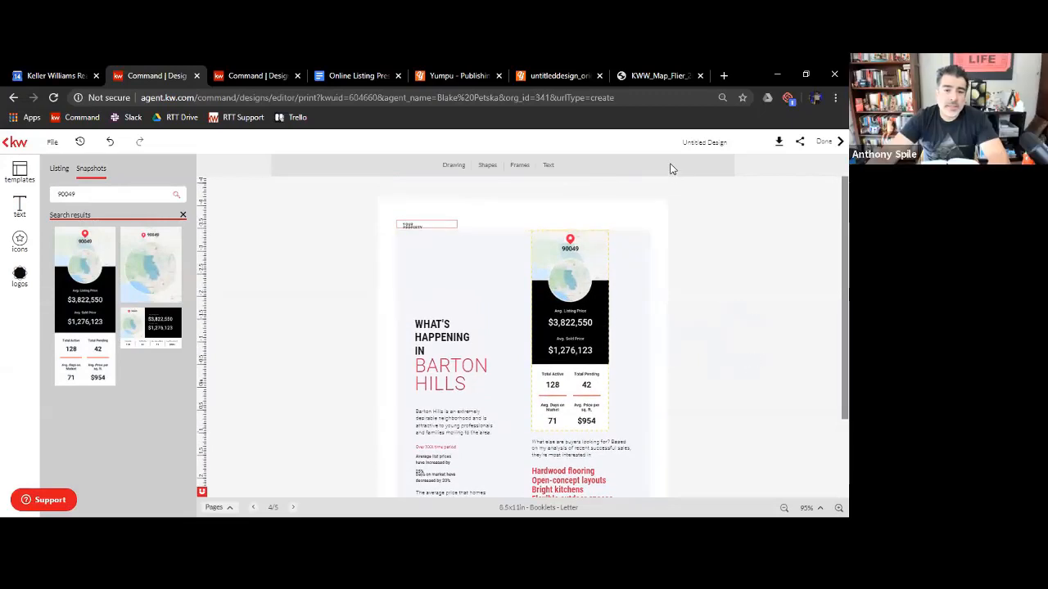
scroll(643, 440, "down", 2)
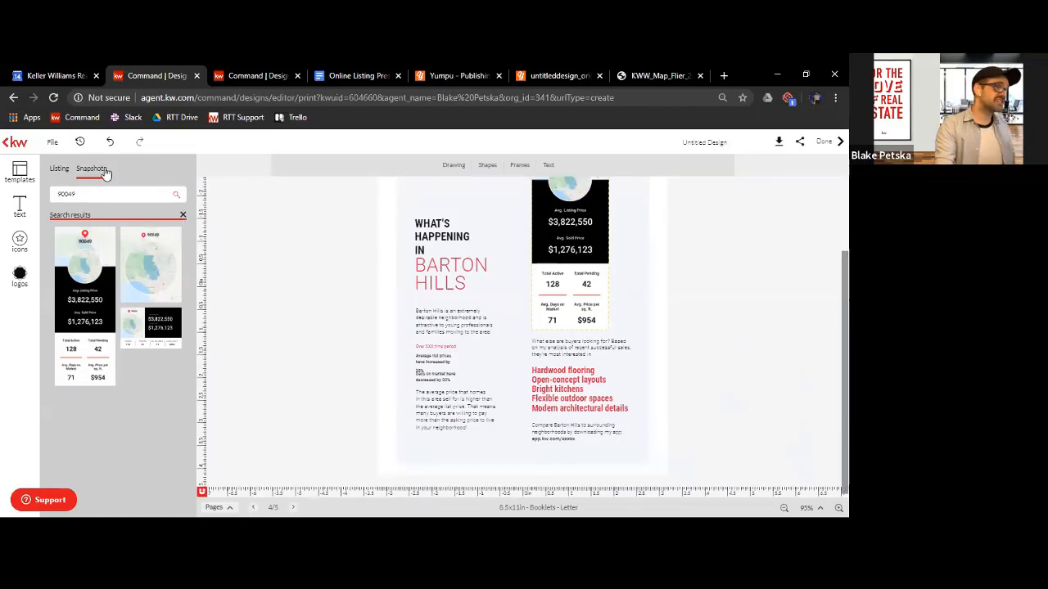
Save the booklet design
left_click(54, 143)
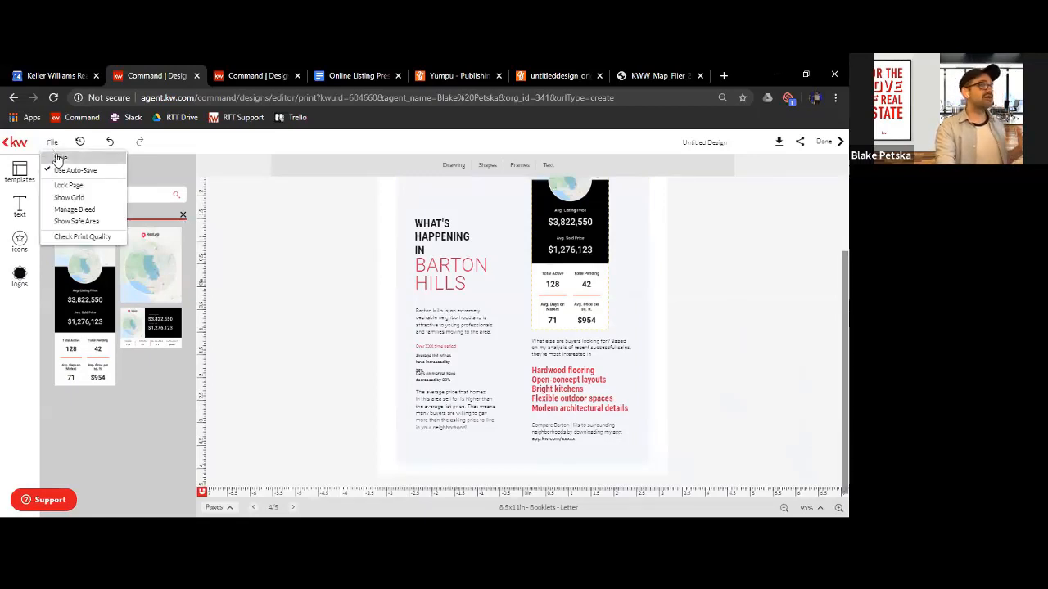
left_click(61, 158)
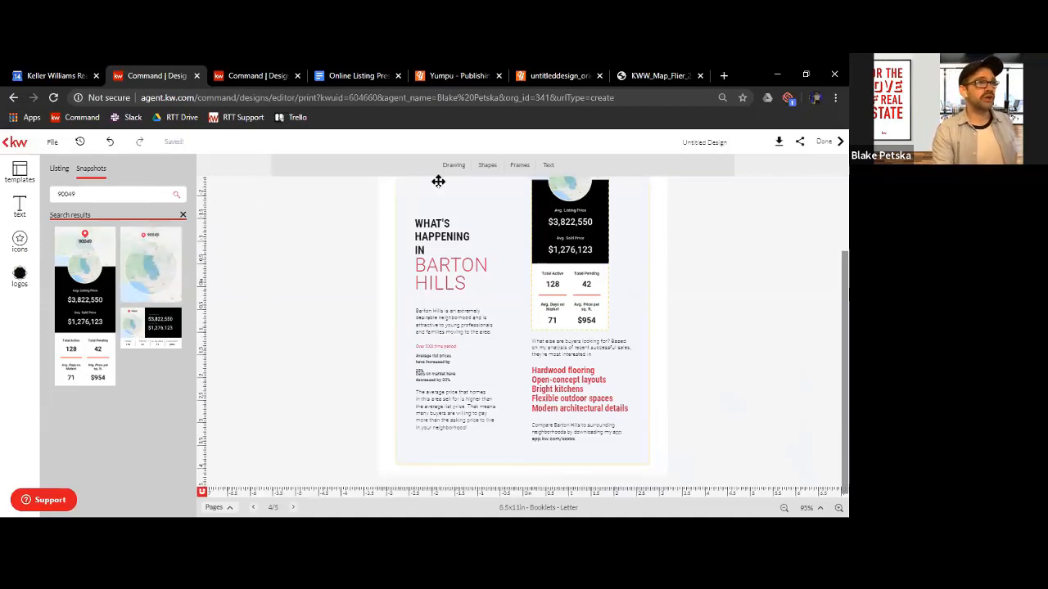
left_click(53, 143)
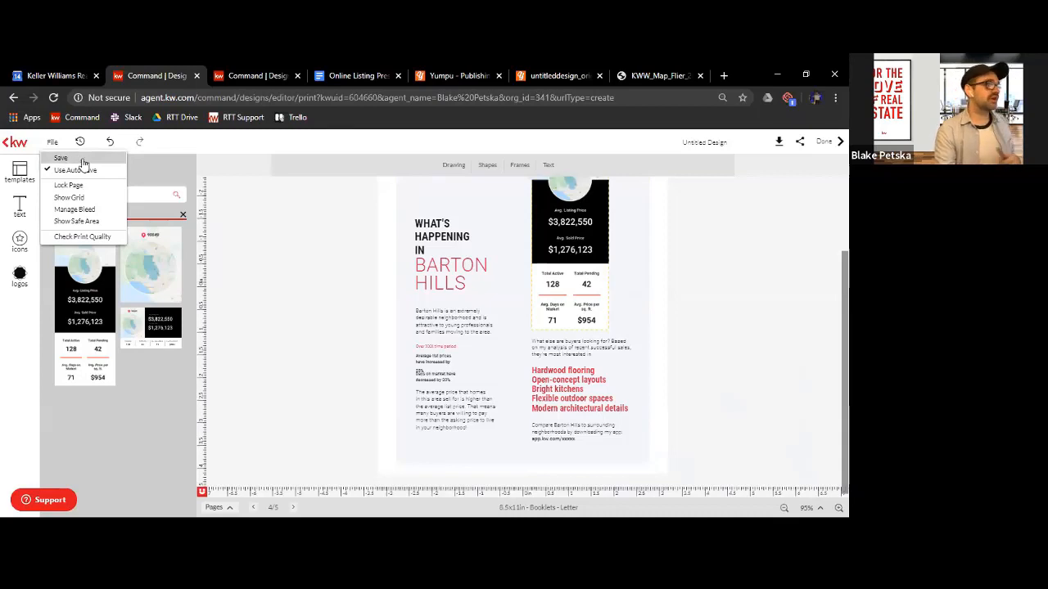
left_click(82, 159)
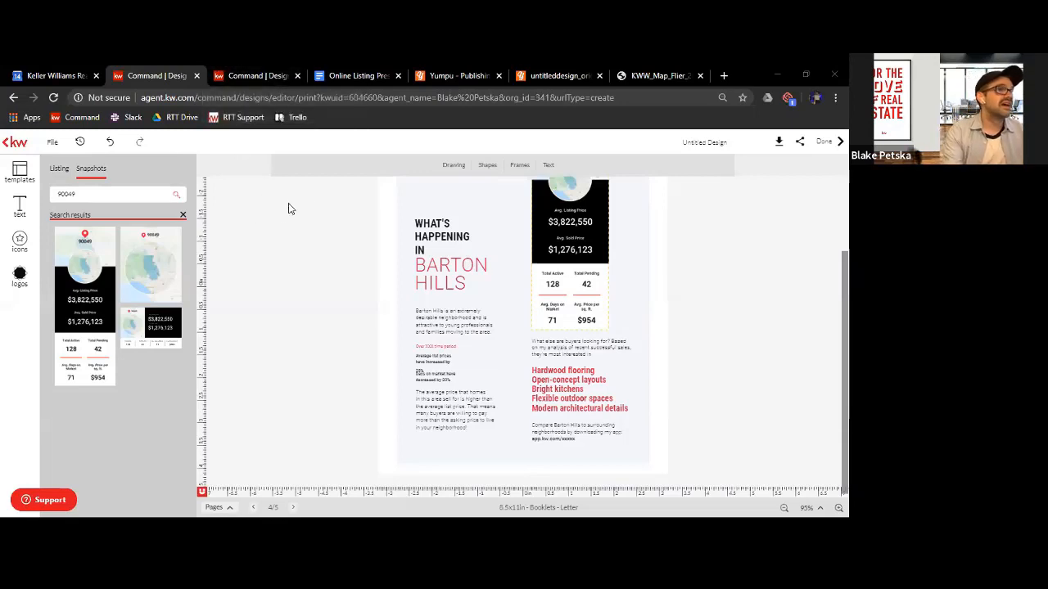
Switch to the published booklet on Yumpu and examine its spreads from the cover to the Real Experience, Real Expertise page
left_click(465, 75)
left_click(564, 75)
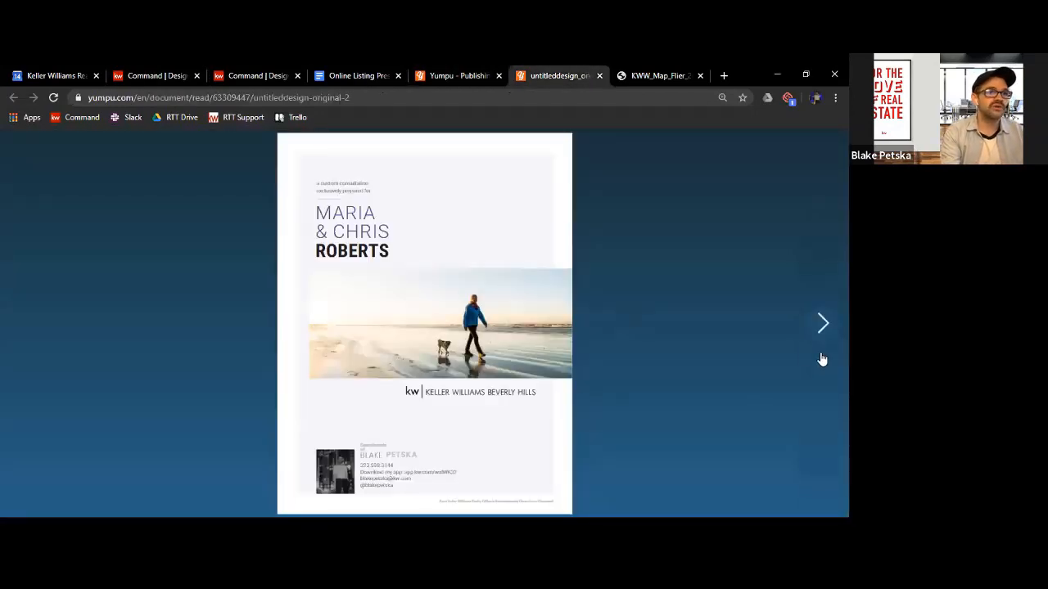
left_click(823, 325)
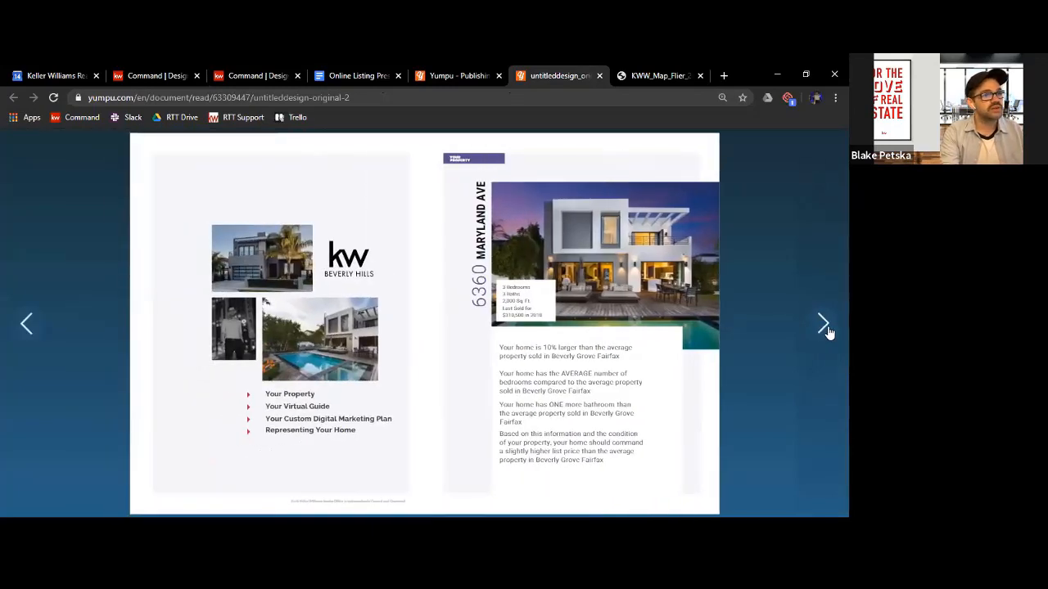
left_click(824, 327)
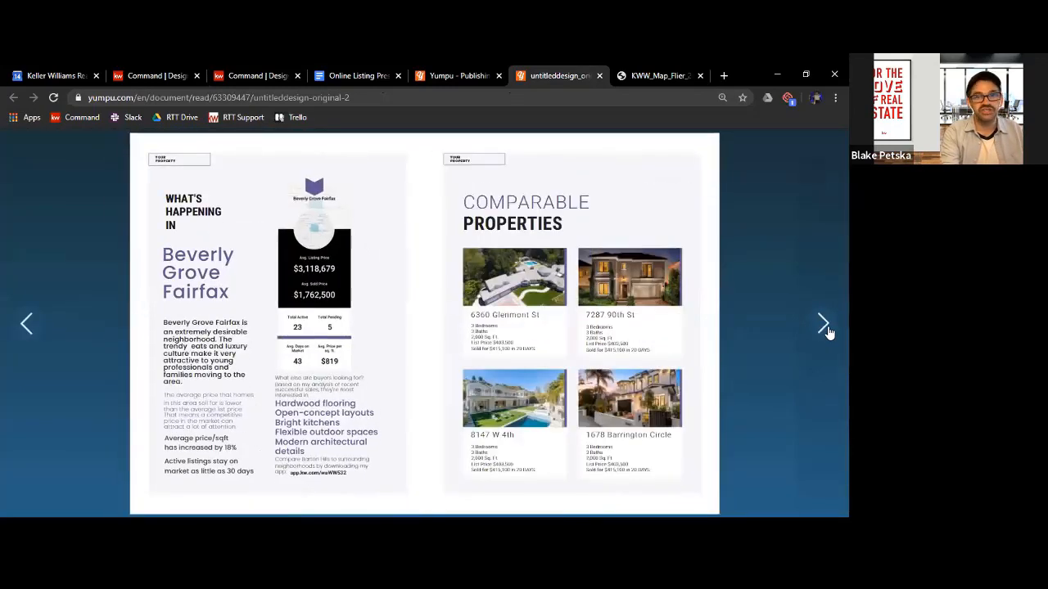
left_click(824, 324)
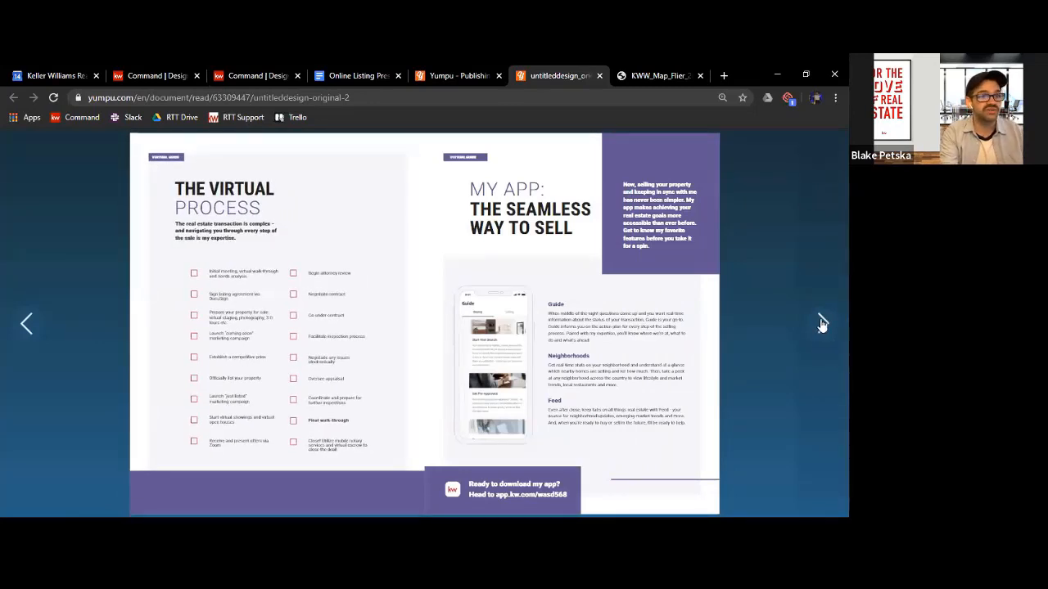
left_click(822, 322)
left_click(822, 322)
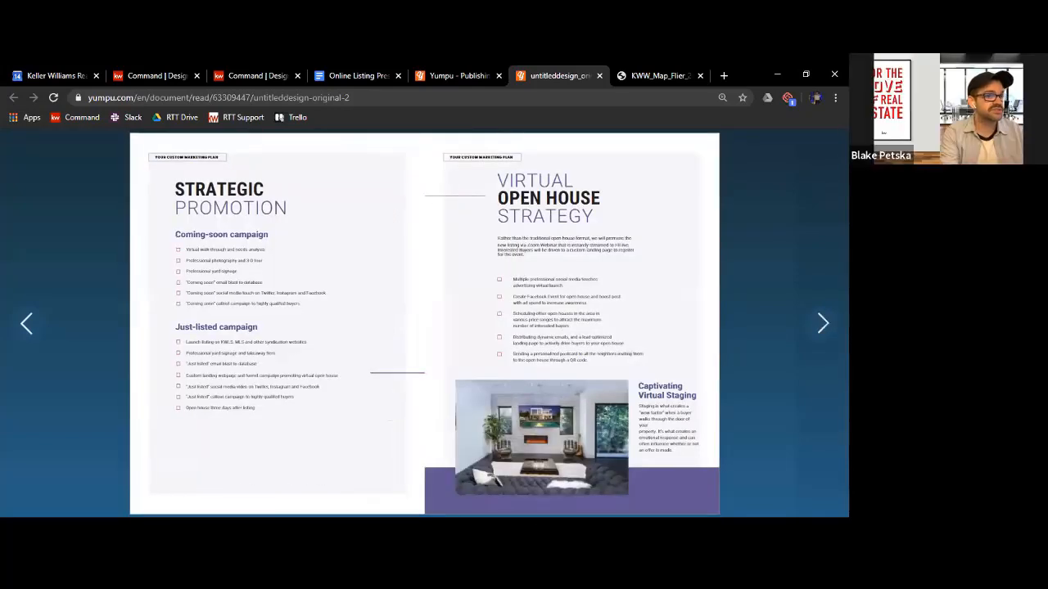
left_click(825, 321)
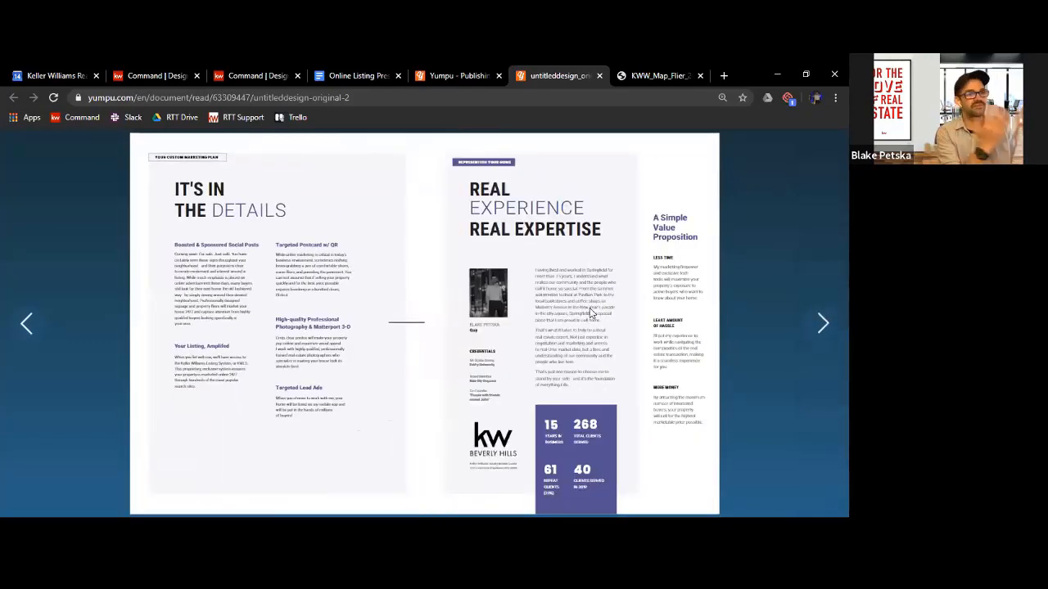
Return to the booklet design in KW Command Designs and add the Comparable Properties page from the templates
left_click(247, 74)
left_click(160, 76)
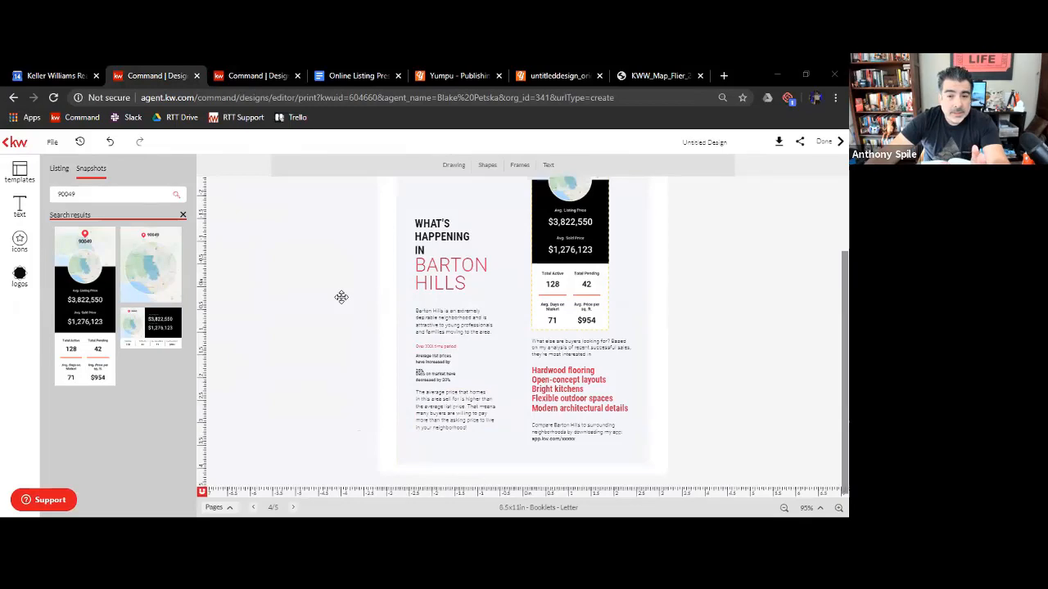
scroll(442, 391, "up", 2)
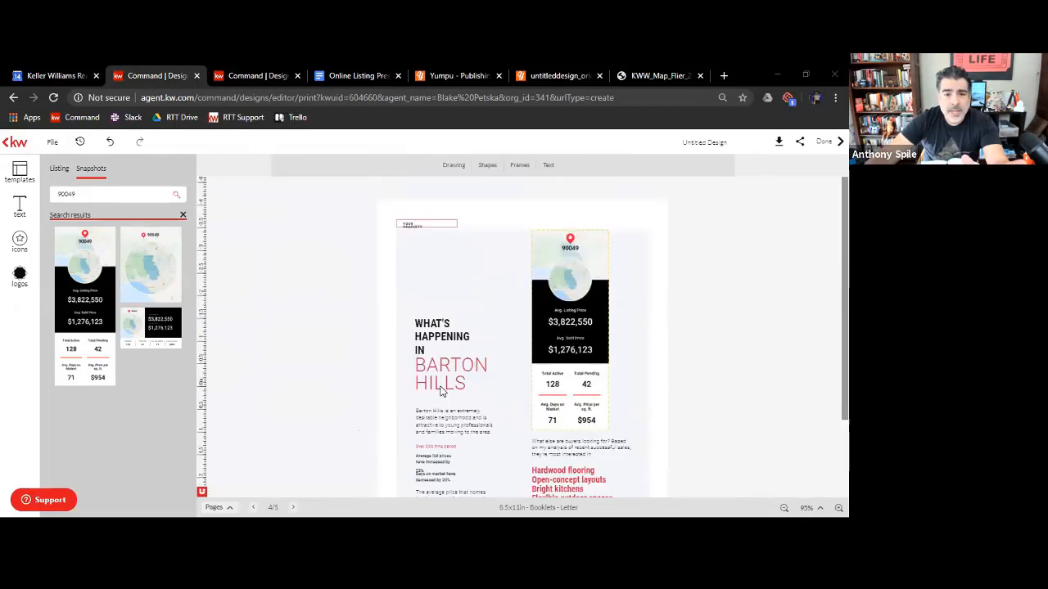
scroll(441, 391, "down", 2)
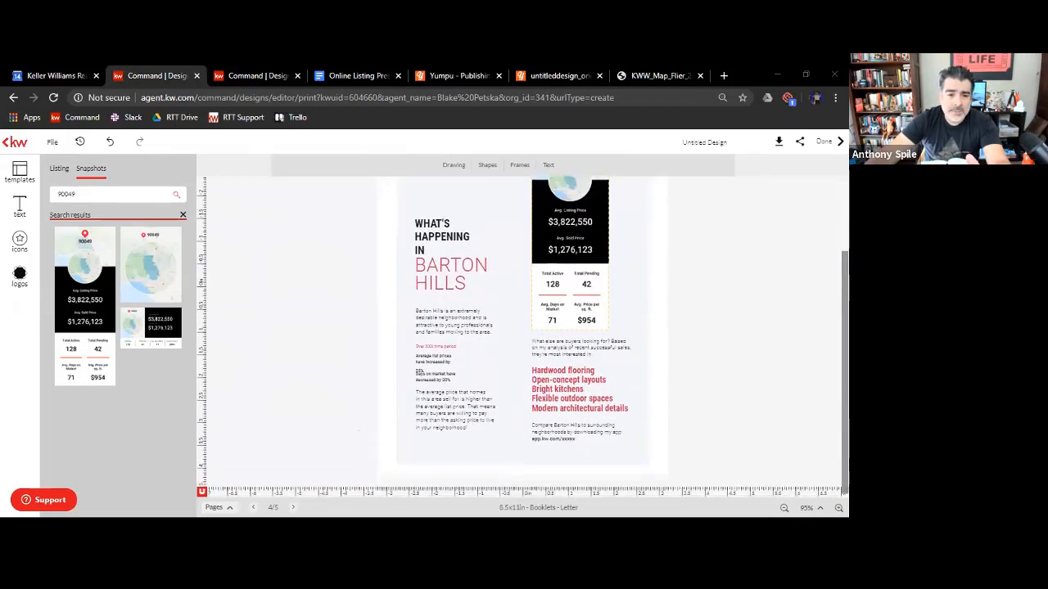
left_click(20, 172)
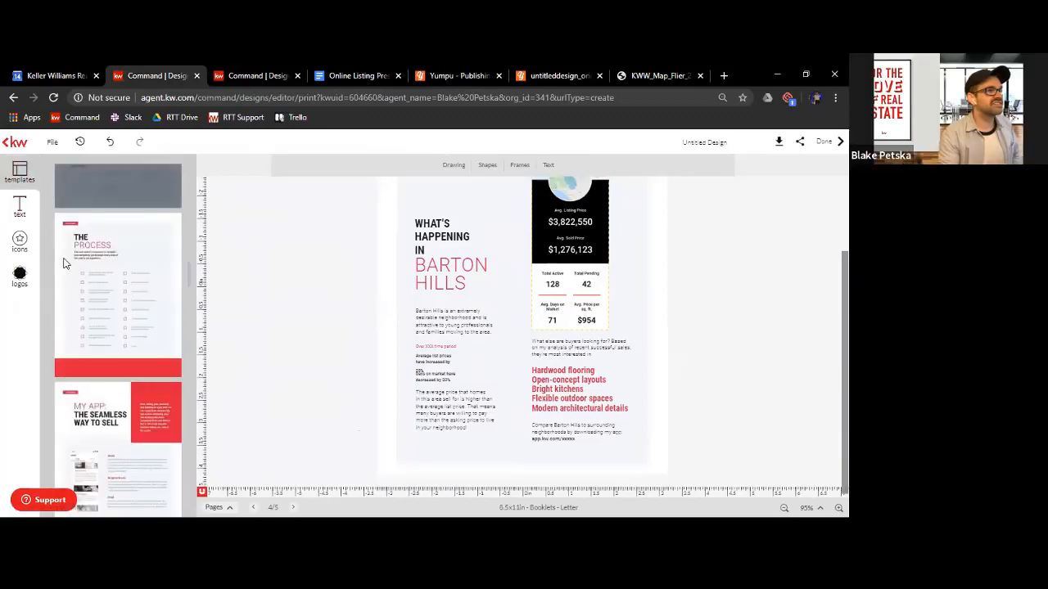
scroll(94, 318, "down", 5)
scroll(98, 317, "up", 2)
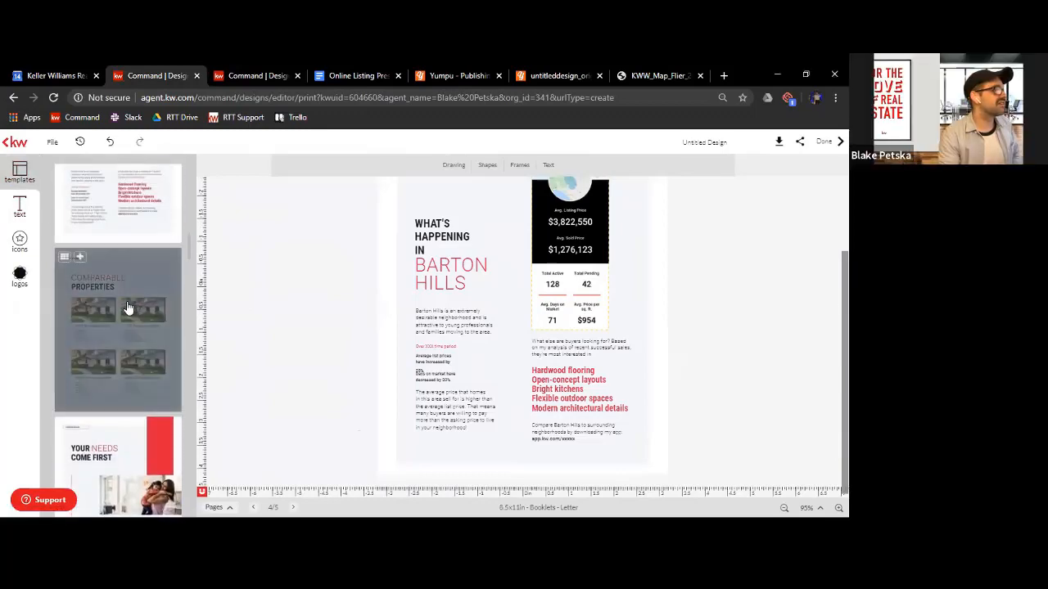
left_click(122, 314)
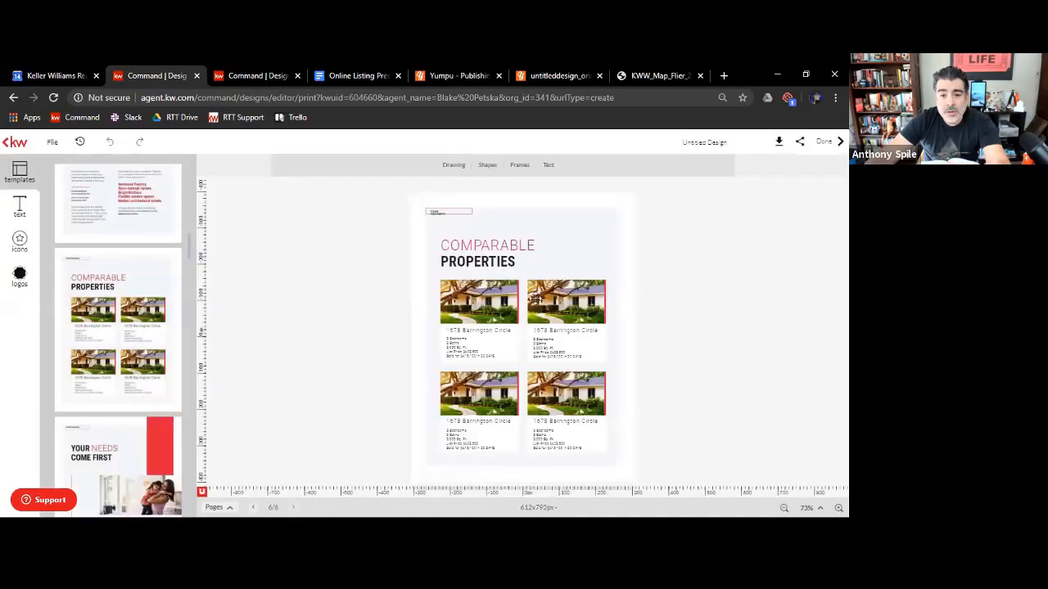
Select the first comparable property's photo and open listing 20564272 from the KW listings
left_click(502, 317)
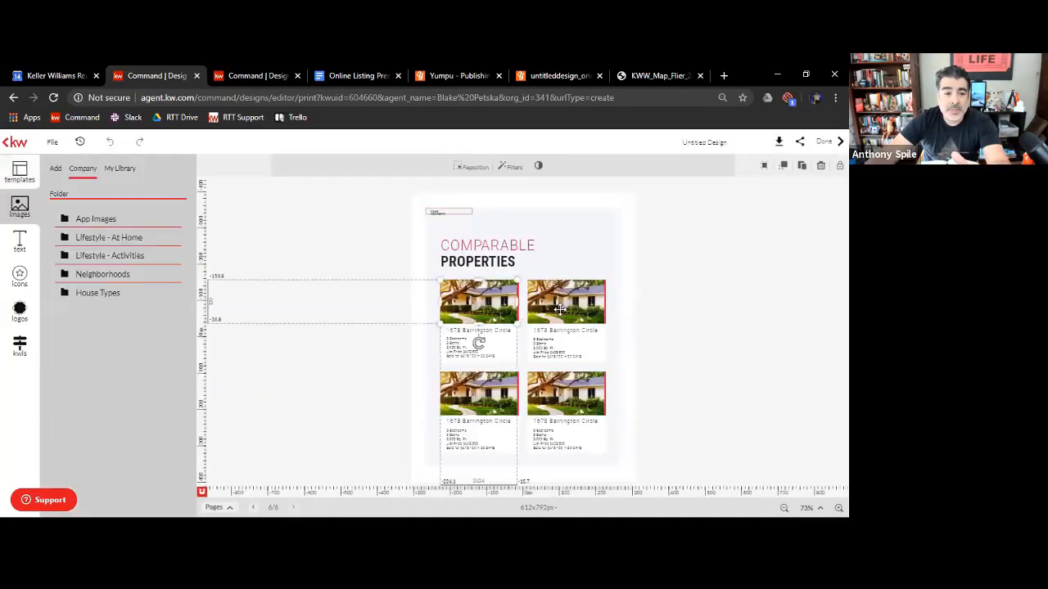
left_click(770, 288)
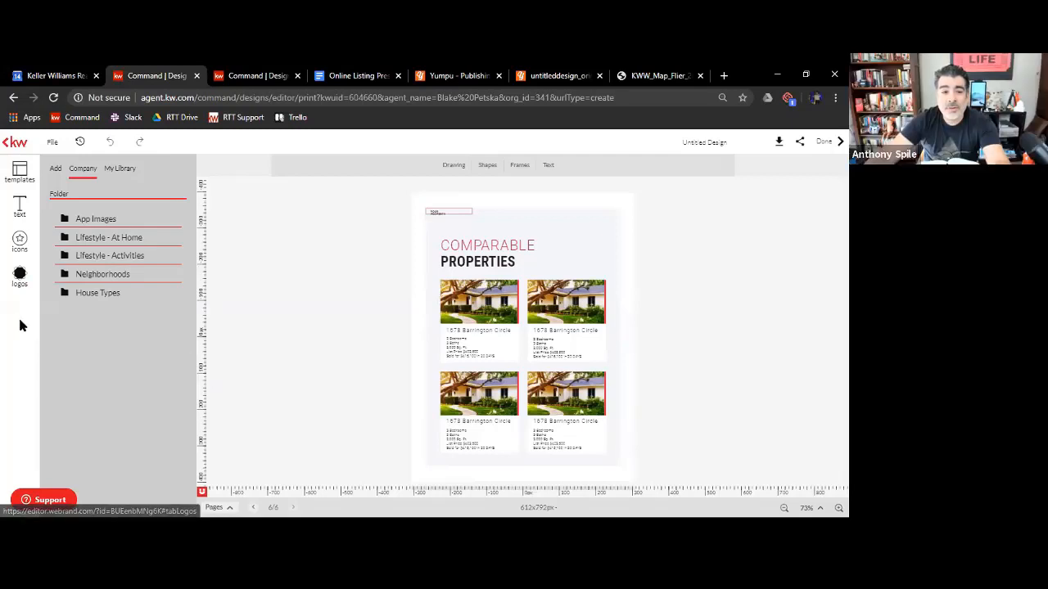
left_click(468, 313)
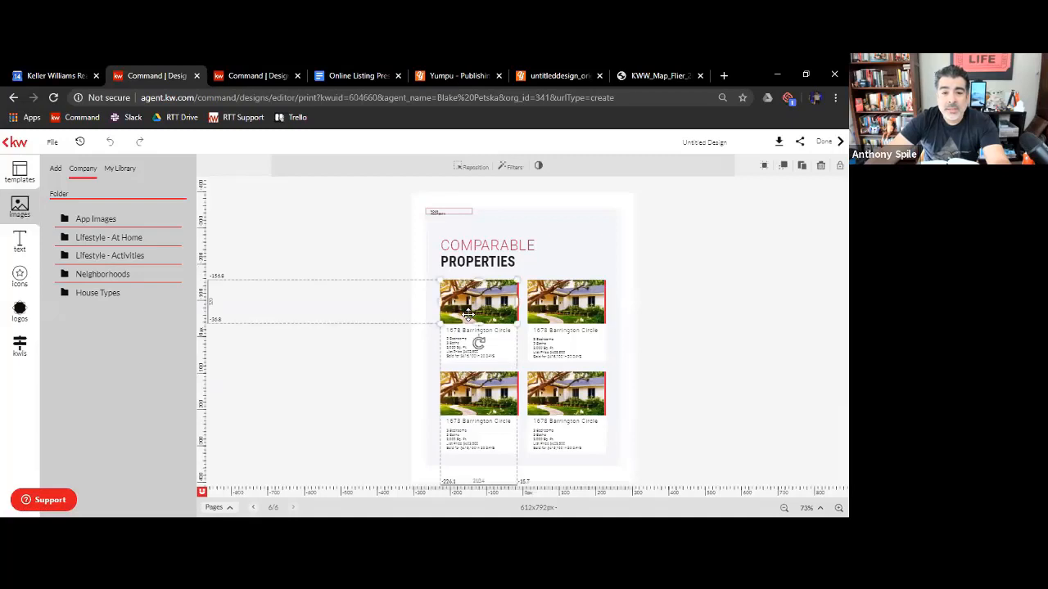
left_click(14, 356)
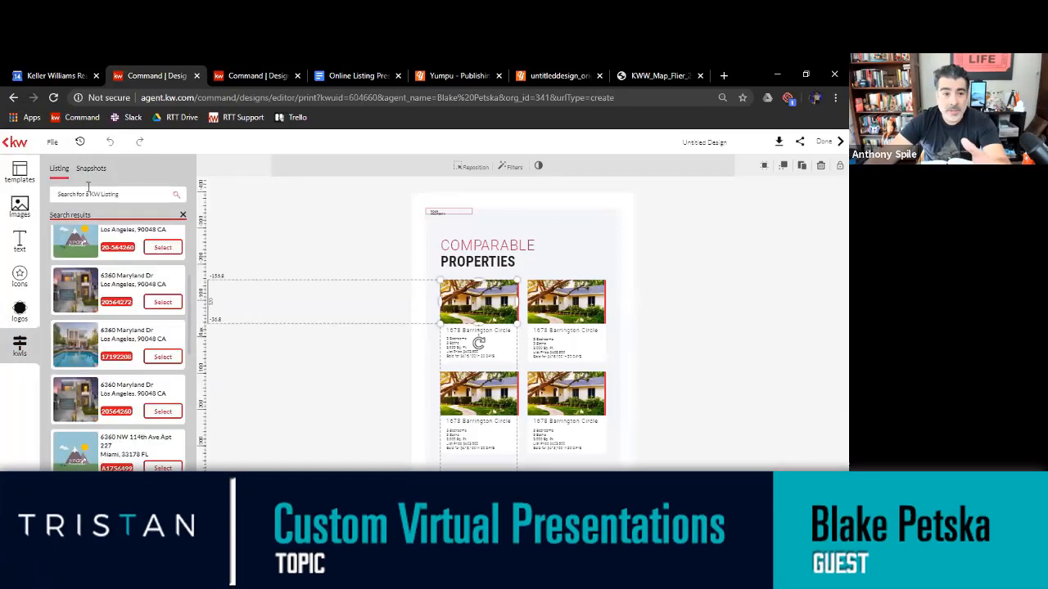
left_click(96, 193)
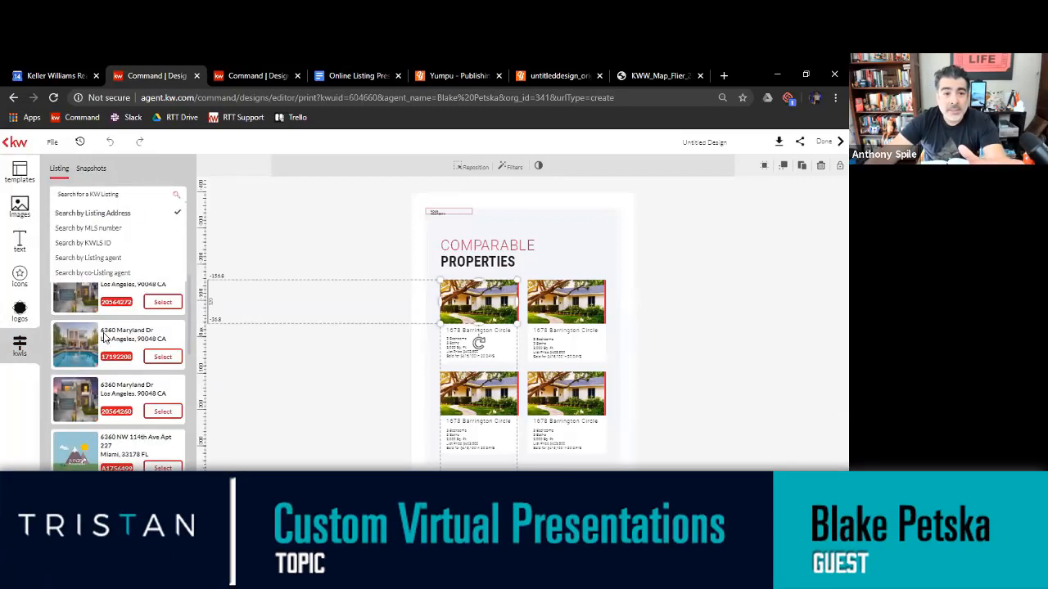
left_click(160, 303)
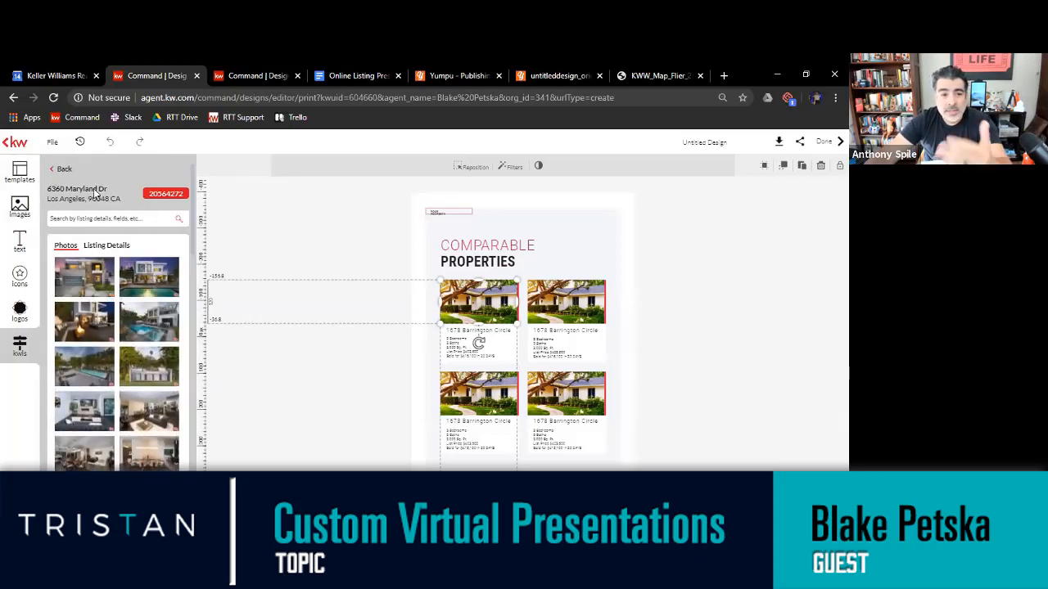
Replace the first comparable property's photo with the listing's dusk photo of the white modern house and pool
scroll(125, 188, "down", 2)
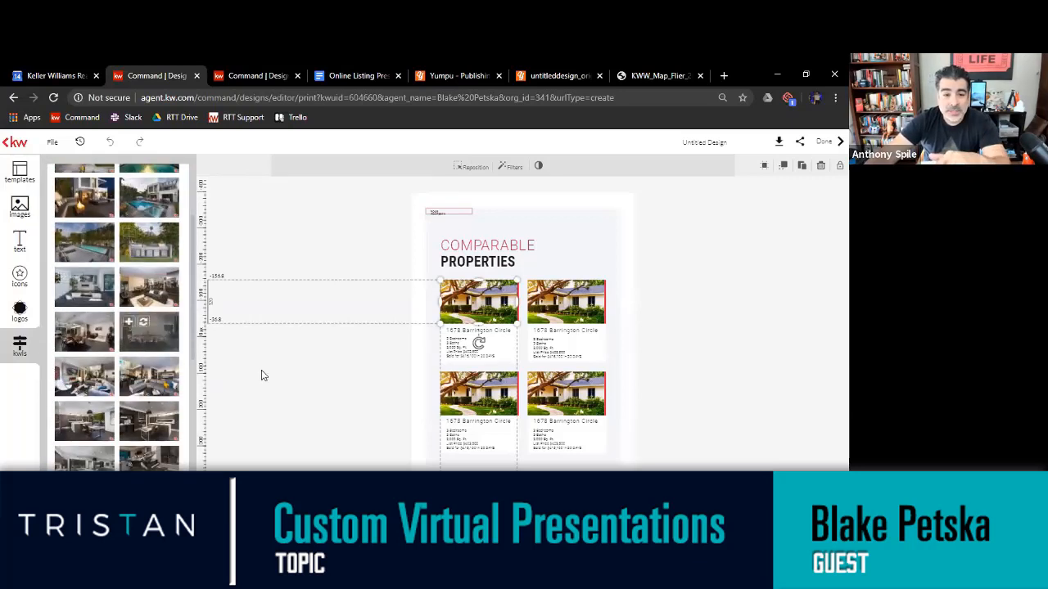
scroll(141, 275, "up", 2)
mouse_move(141, 275)
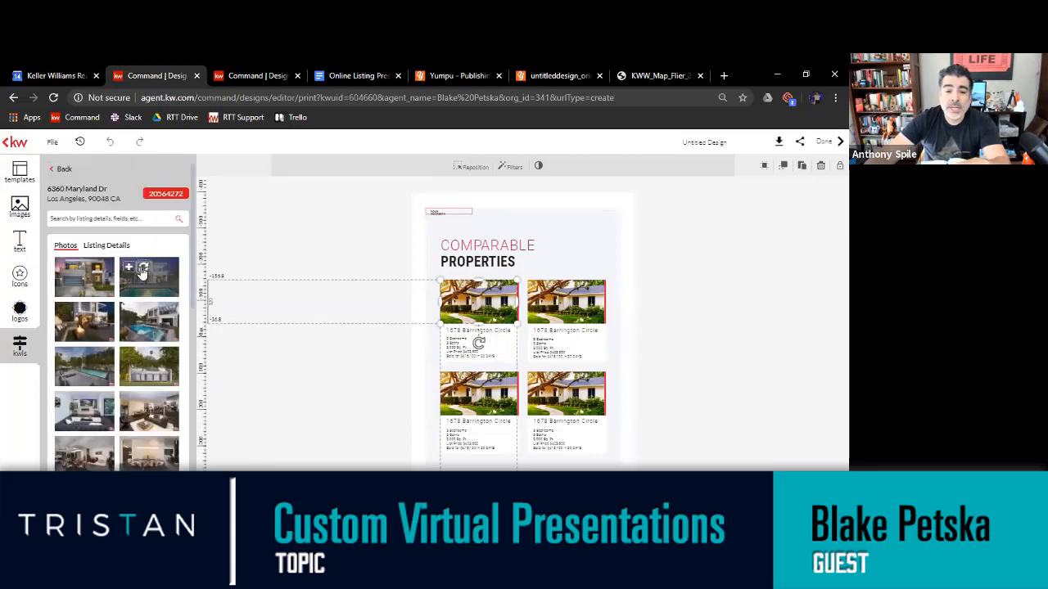
left_click(143, 272)
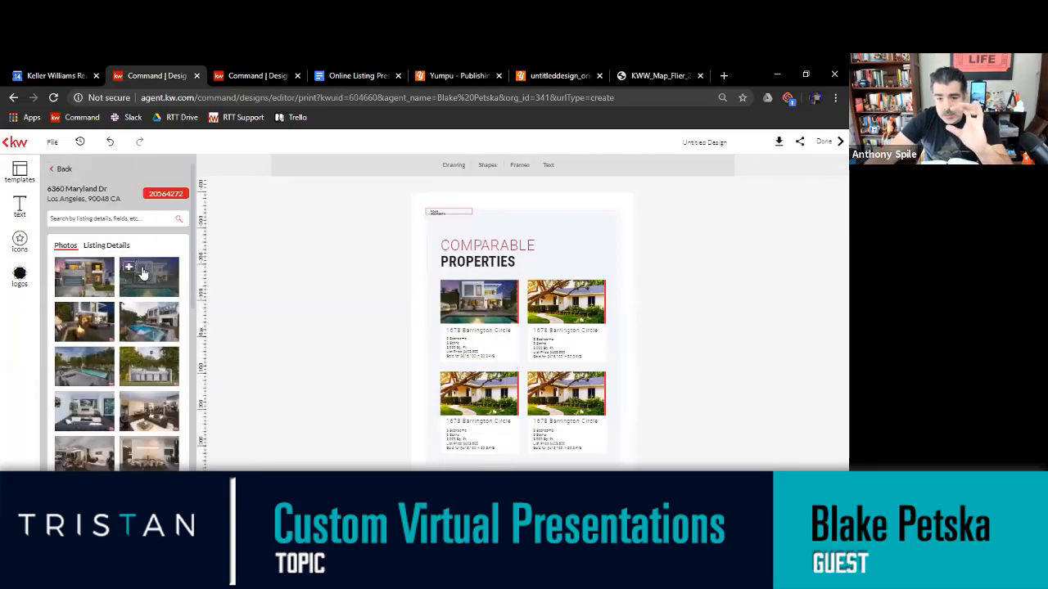
Change the address under the first comparable photo to the selected listing's street number and name, checking the listing details
left_click(478, 330)
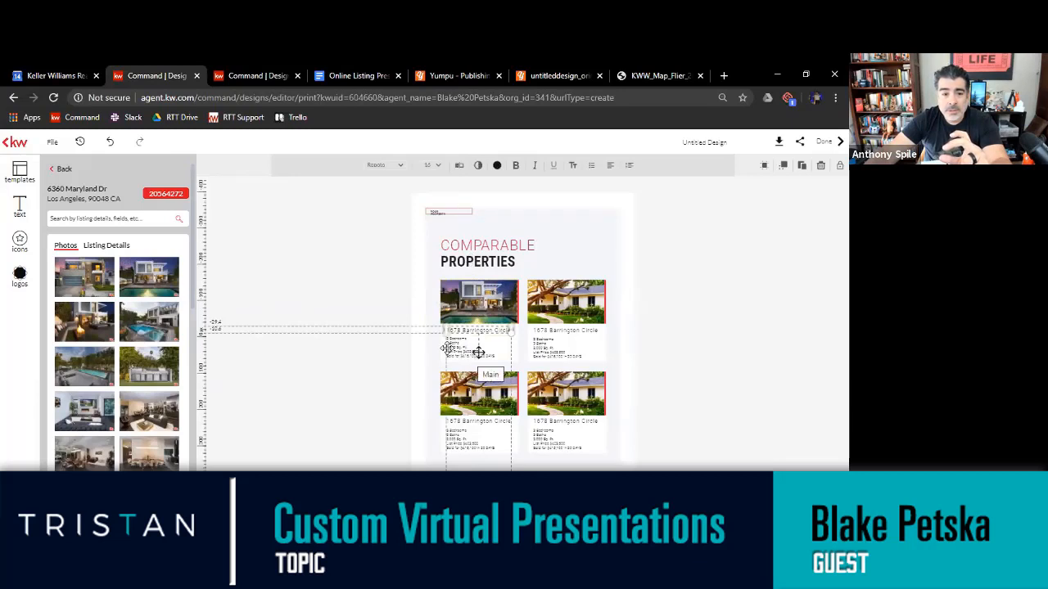
left_click(108, 245)
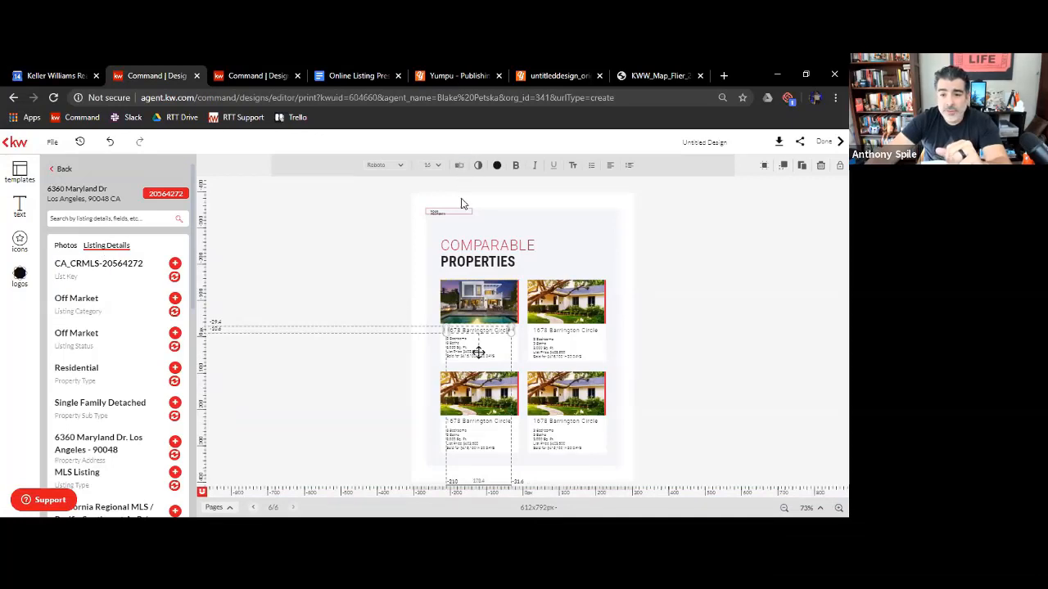
left_click(459, 166)
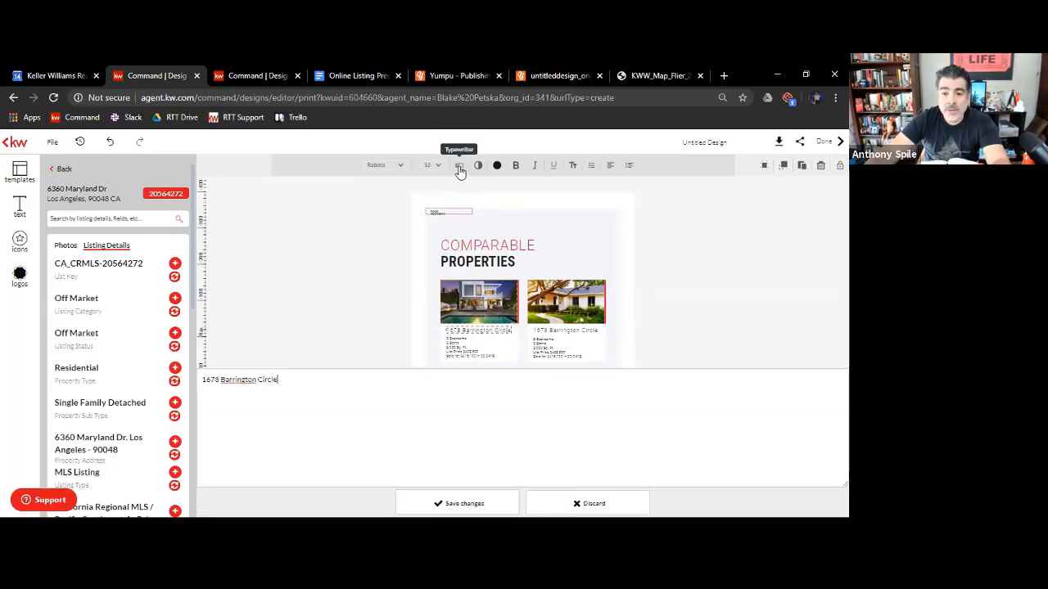
left_click_drag(279, 167, 211, 166)
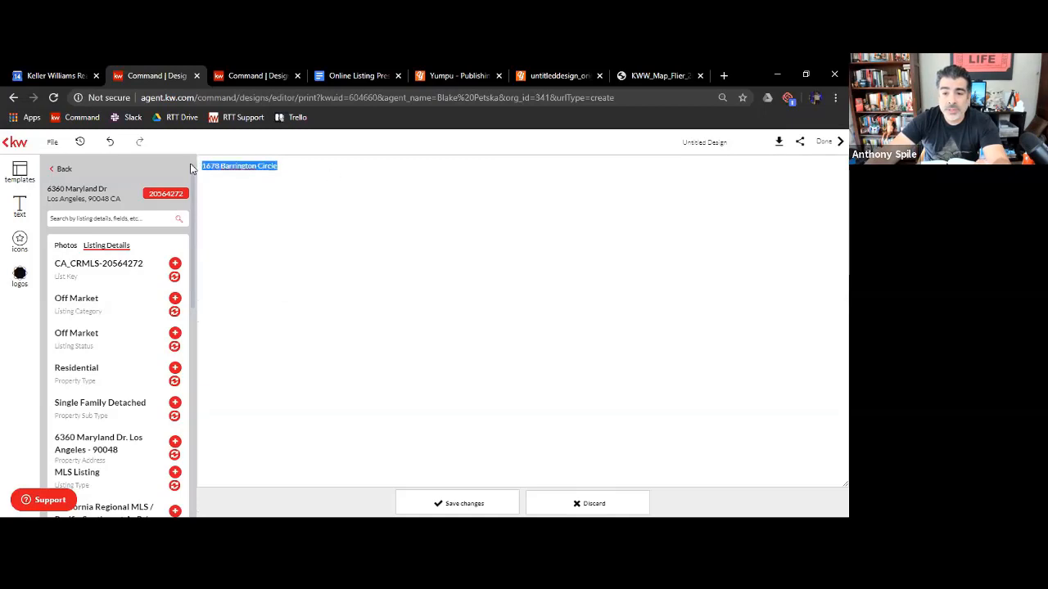
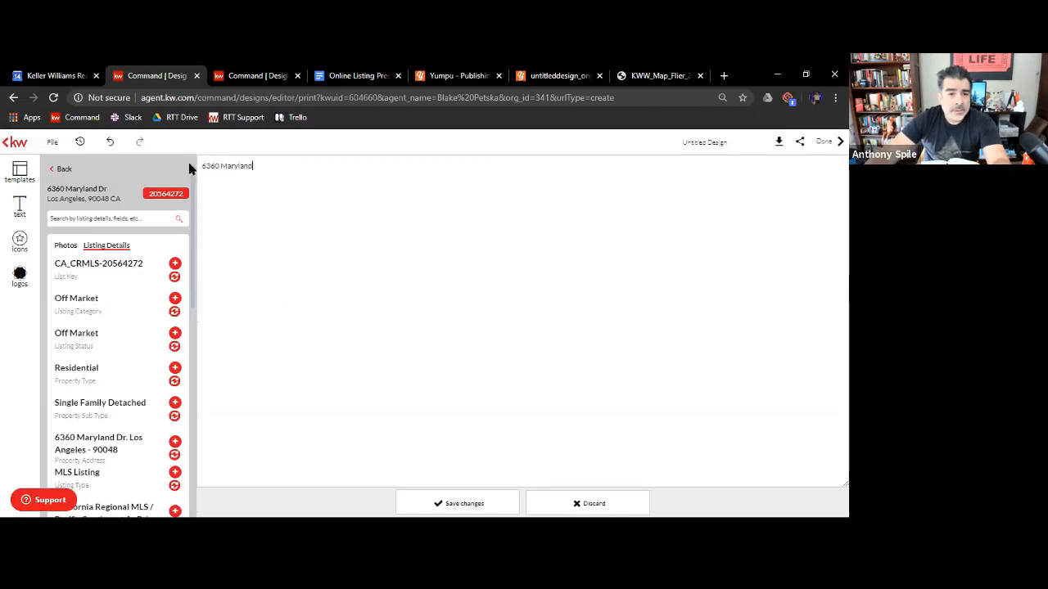
left_click(453, 502)
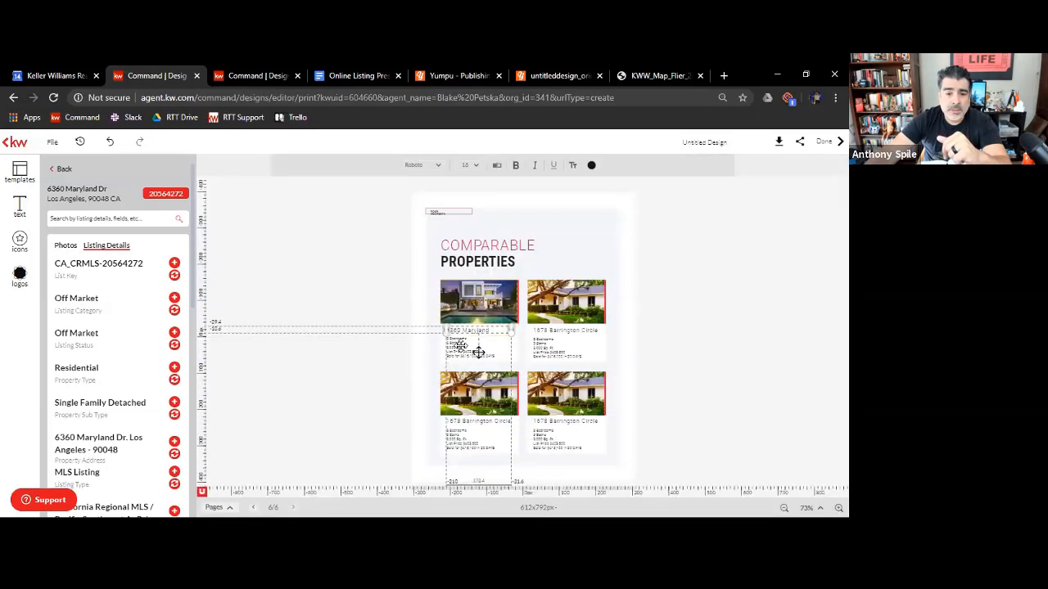
left_click(478, 352)
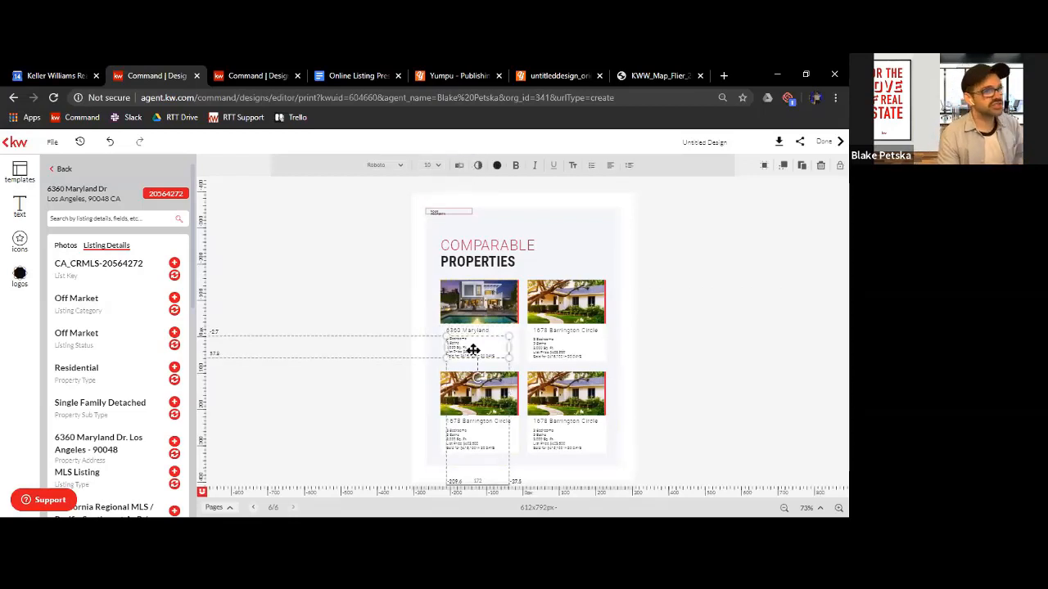
left_click(461, 168)
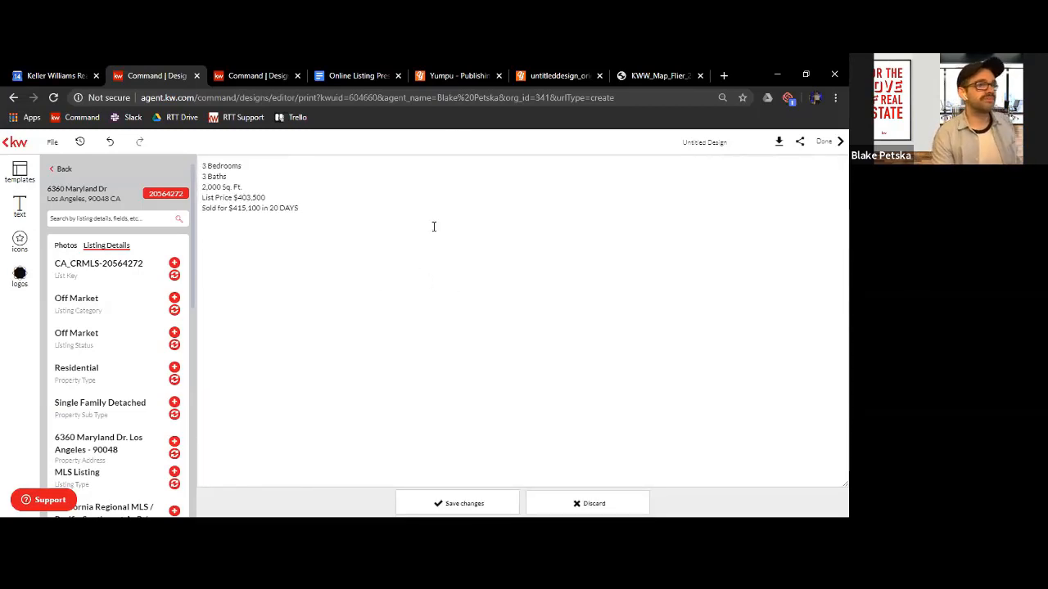
left_click(594, 503)
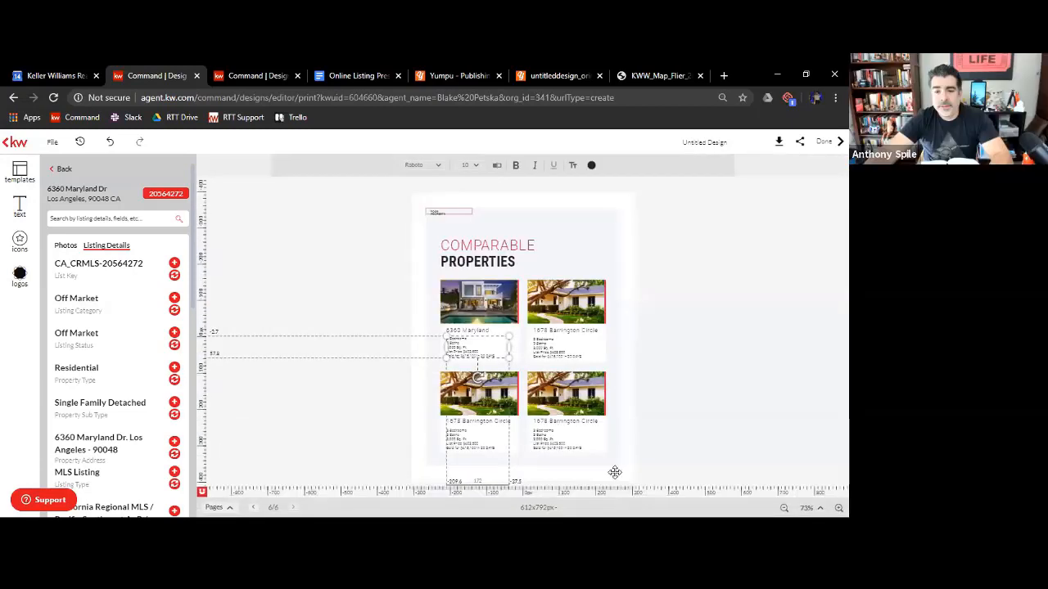
left_click(20, 174)
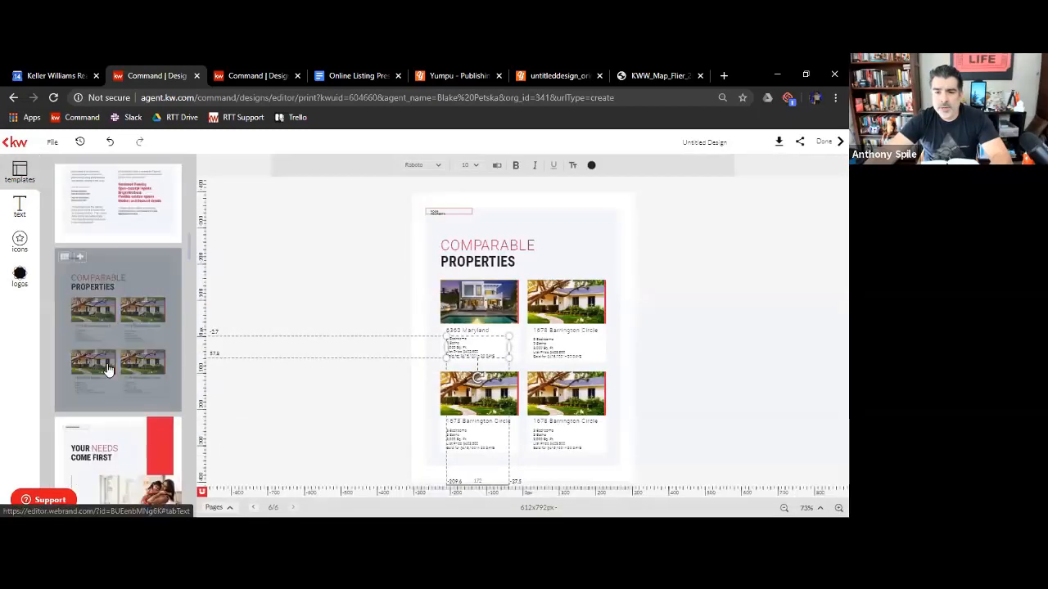
scroll(90, 368, "down", 5)
scroll(82, 376, "down", 5)
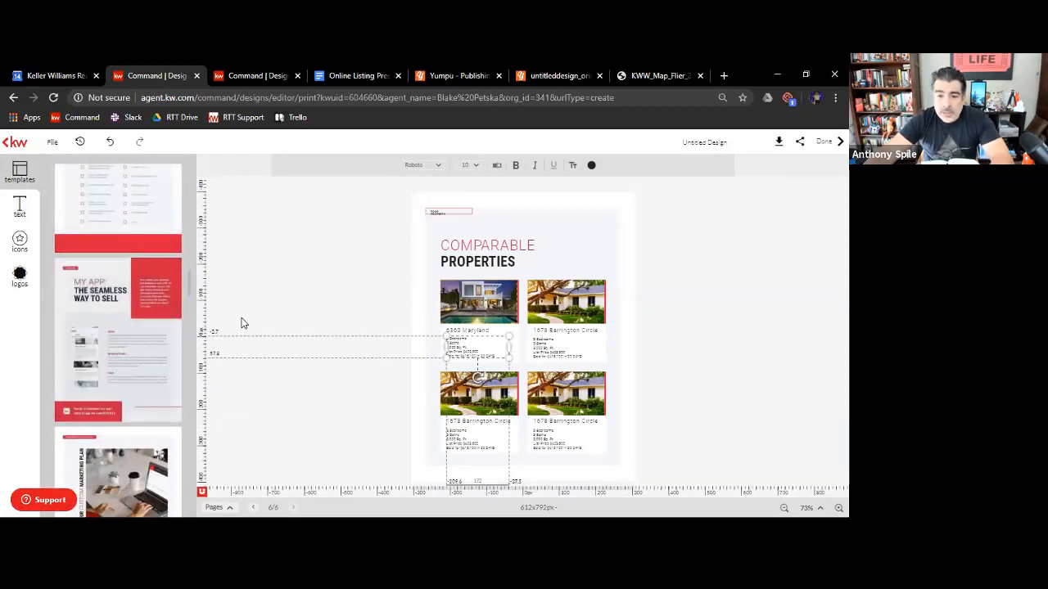
left_click(310, 296)
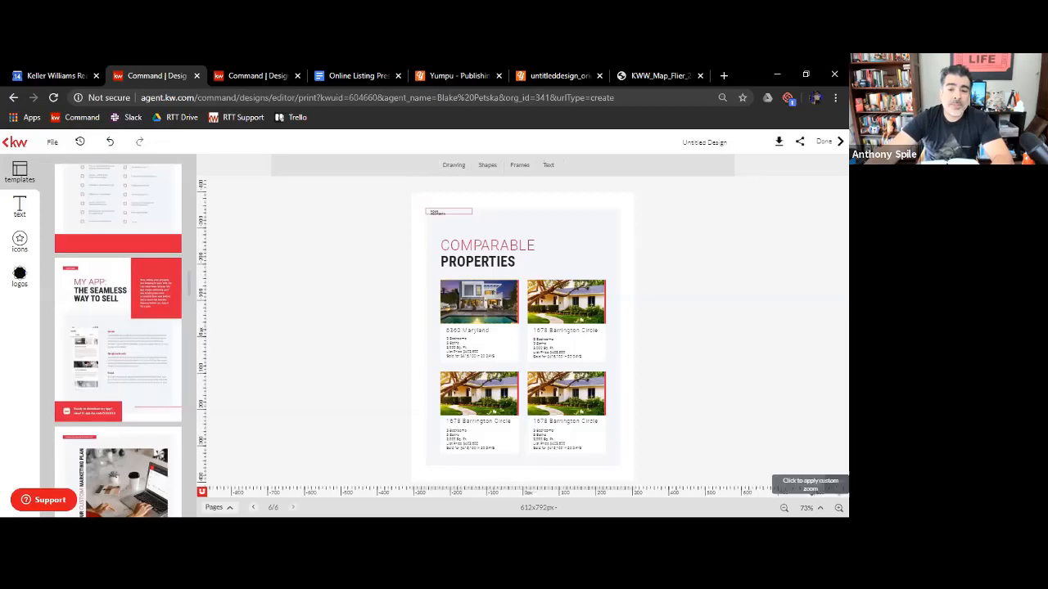
Set the bedroom count in the first comparable property's details to 5 and save the text
left_click(838, 508)
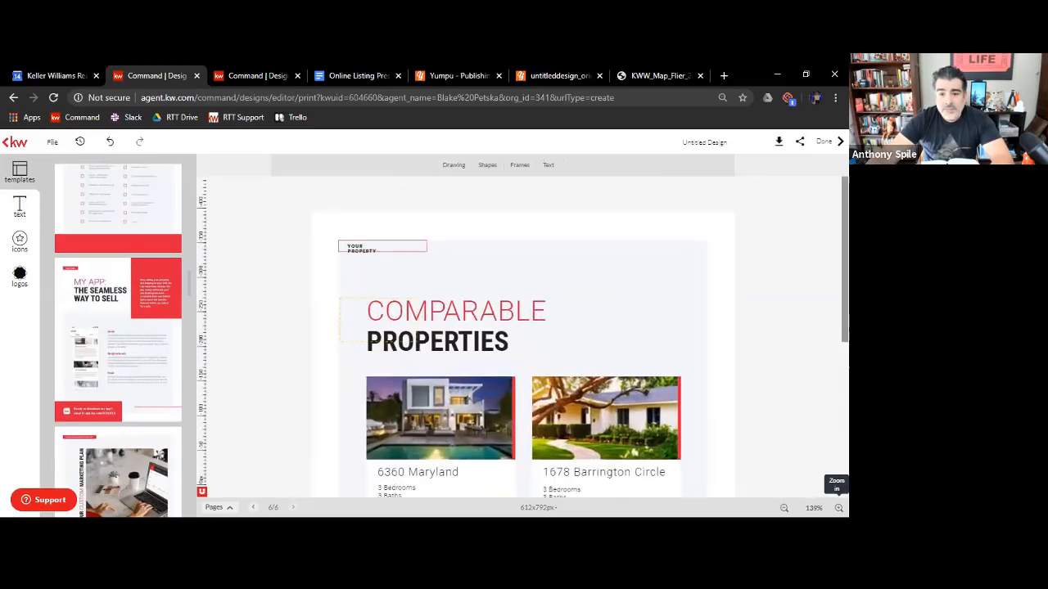
scroll(803, 452, "down", 4)
scroll(803, 457, "up", 1)
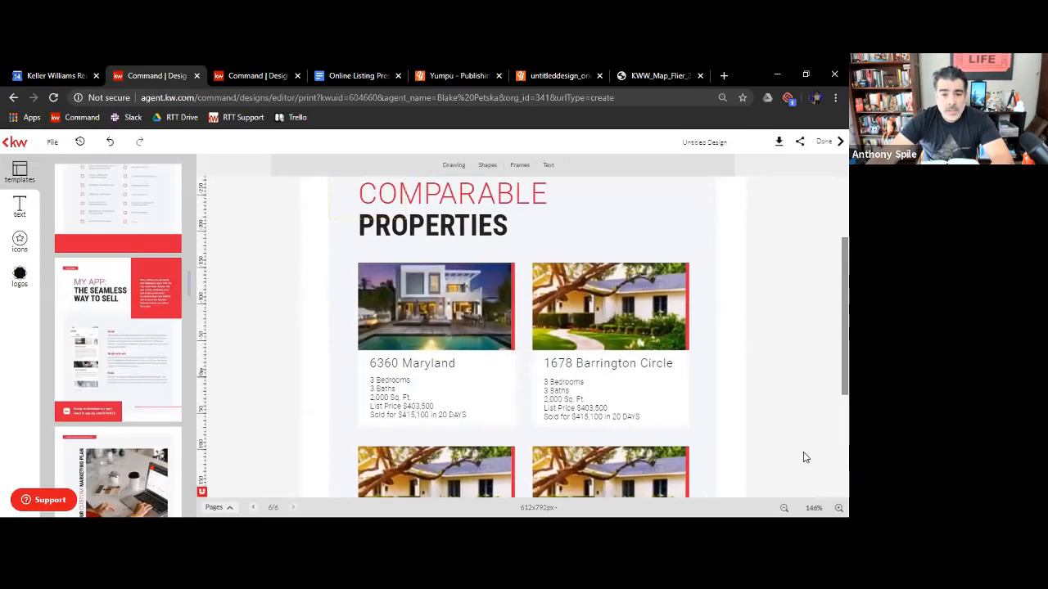
double_click(422, 405)
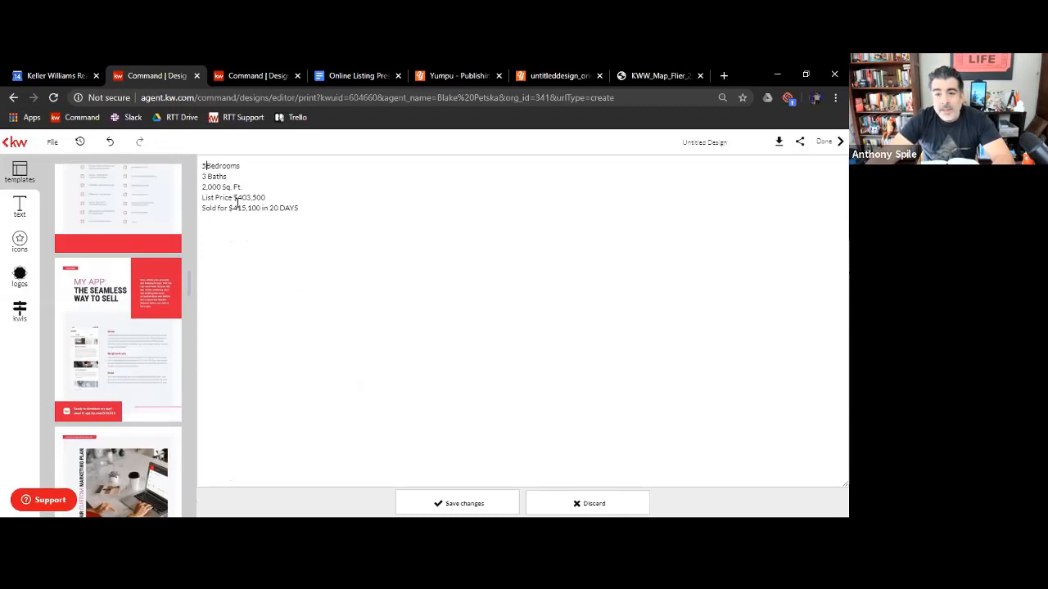
type("5")
left_click(485, 501)
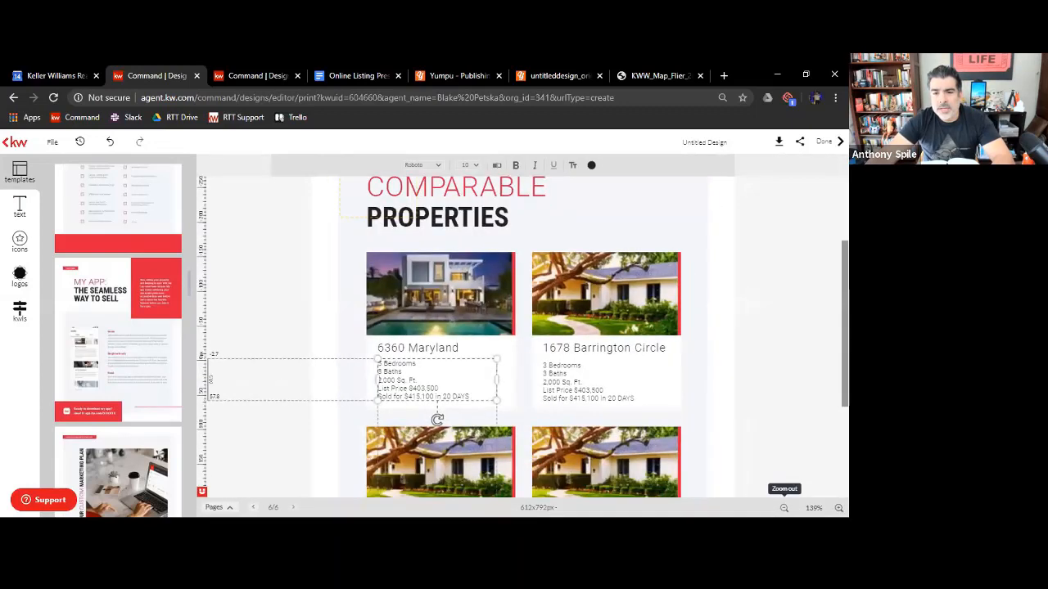
left_click(783, 507)
left_click(783, 508)
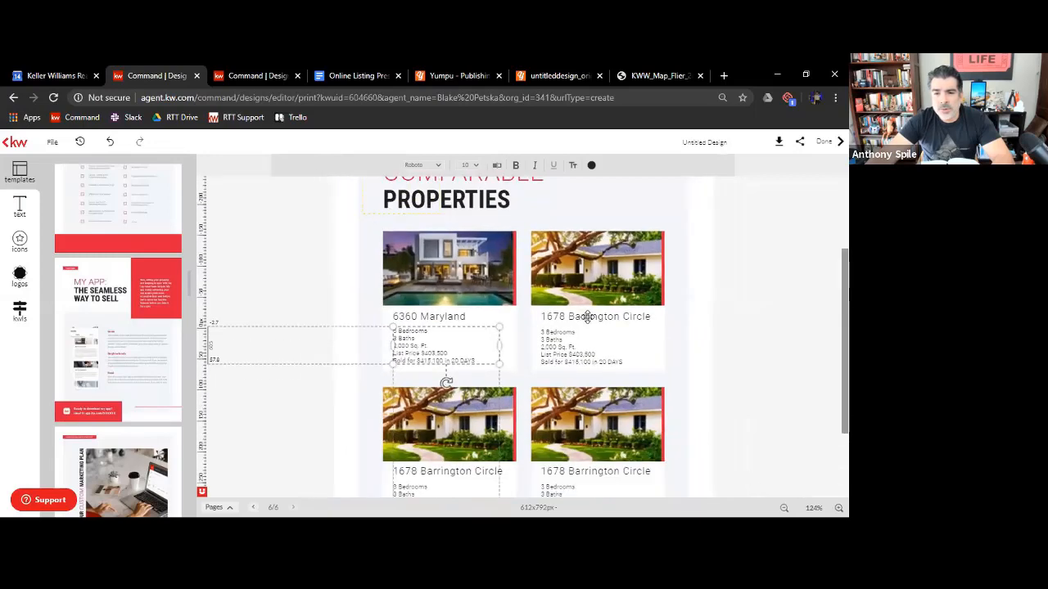
scroll(587, 316, "down", 2)
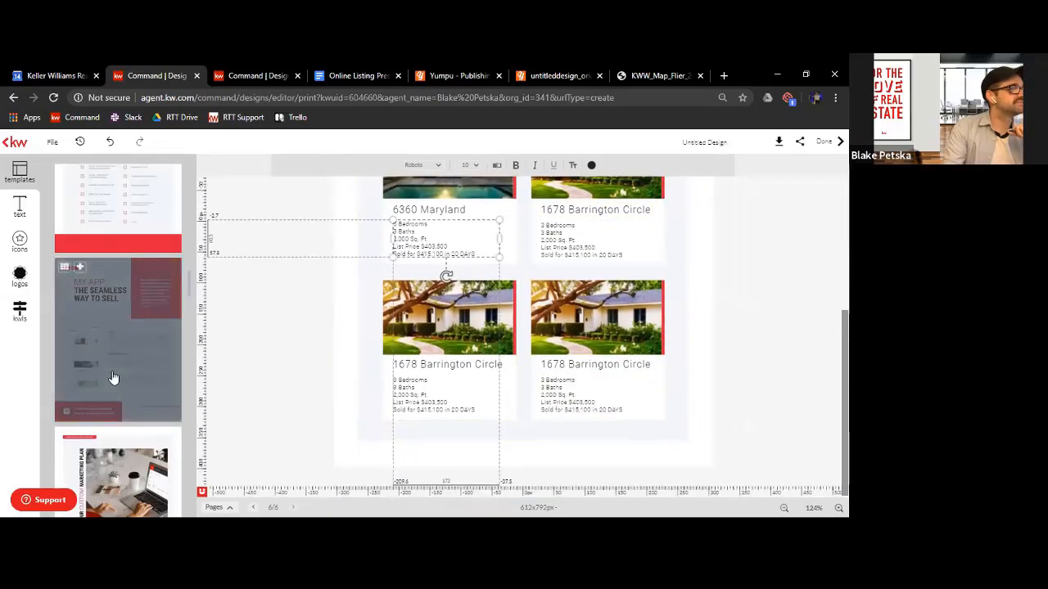
scroll(114, 385, "down", 3)
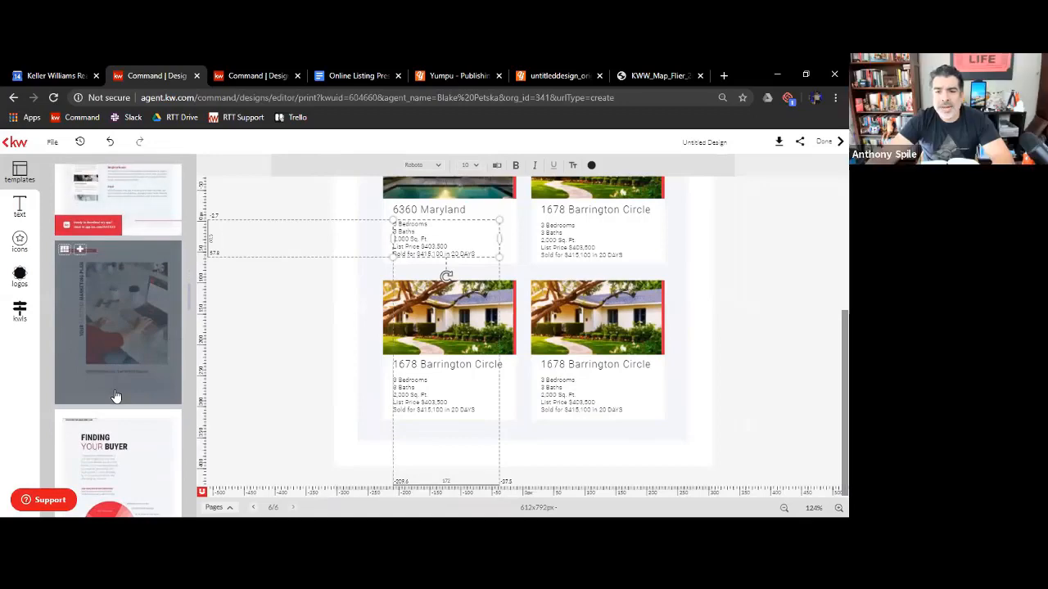
scroll(115, 396, "down", 4)
scroll(114, 395, "up", 7)
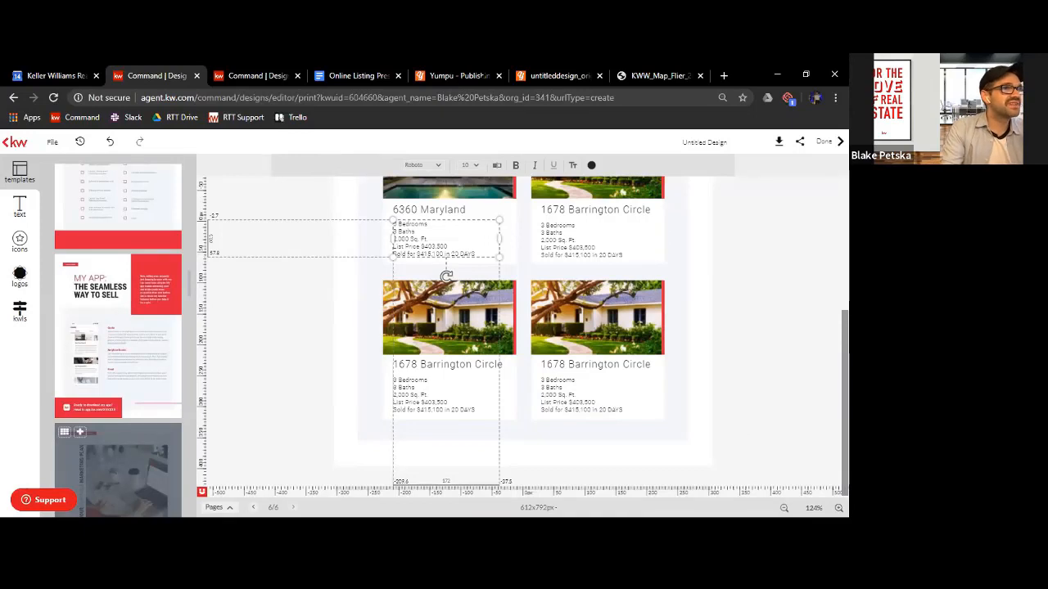
Switch to the Yumpu website and look over its page for turning PDFs into online magazines
scroll(740, 219, "up", 2)
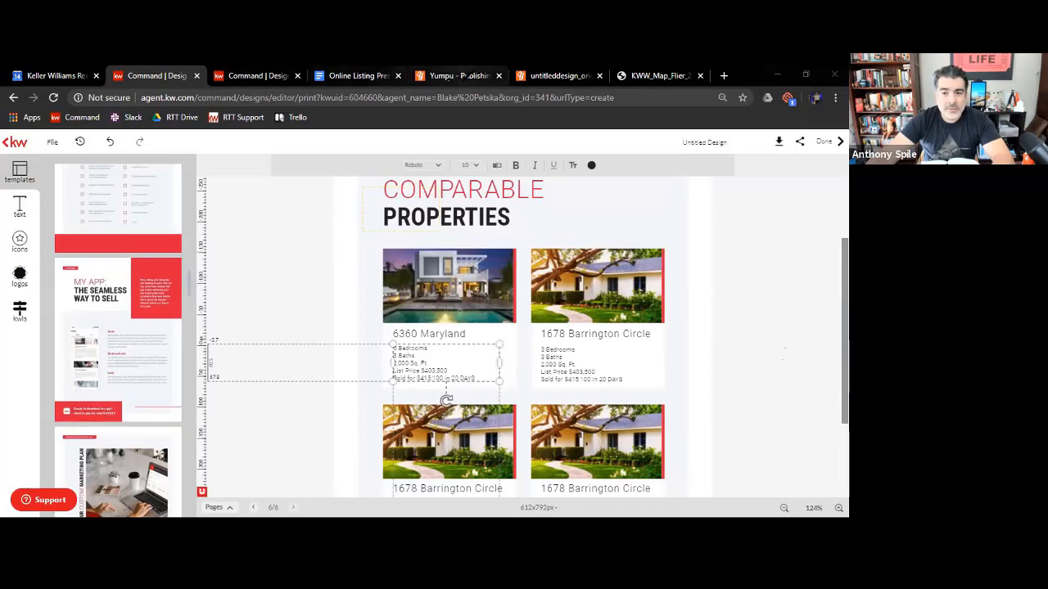
left_click(454, 75)
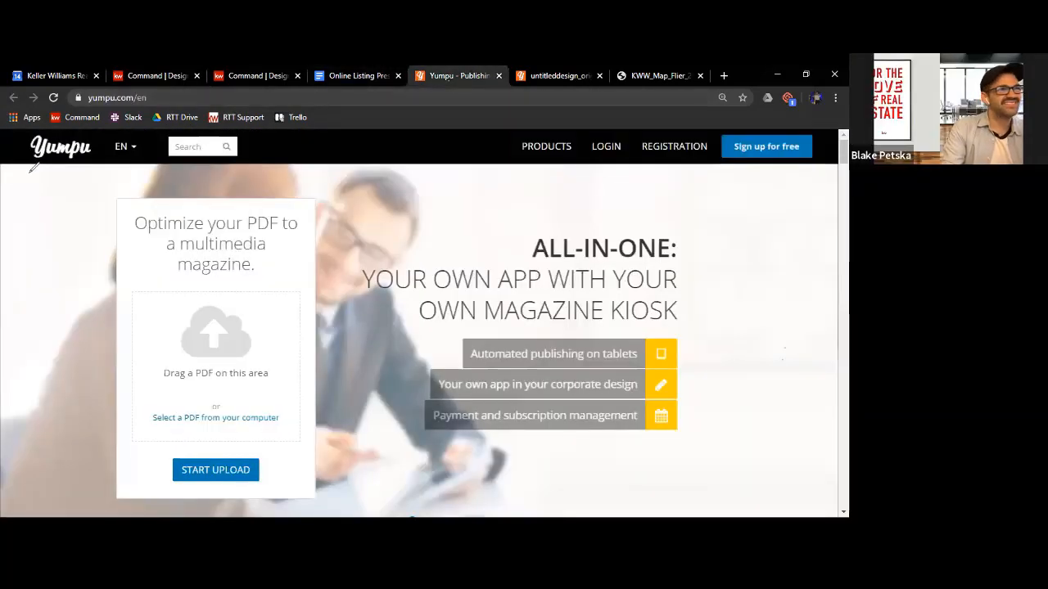
left_click_drag(22, 162, 821, 154)
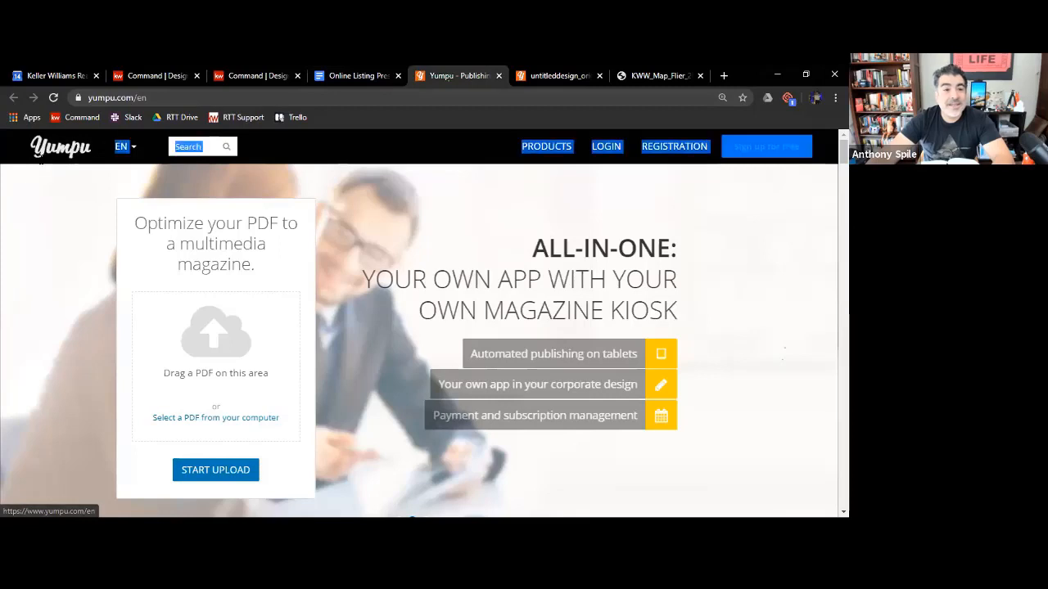
left_click(73, 205)
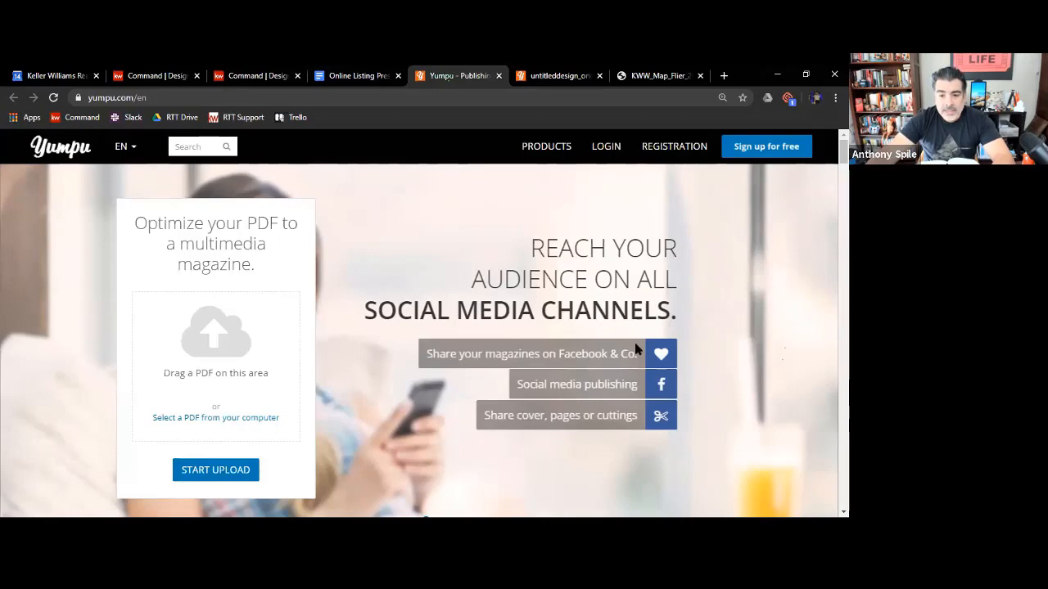
Return to the booklet and replace the Barton Hills market snapshot on page 5 with the tall 90049 snapshot
left_click(175, 76)
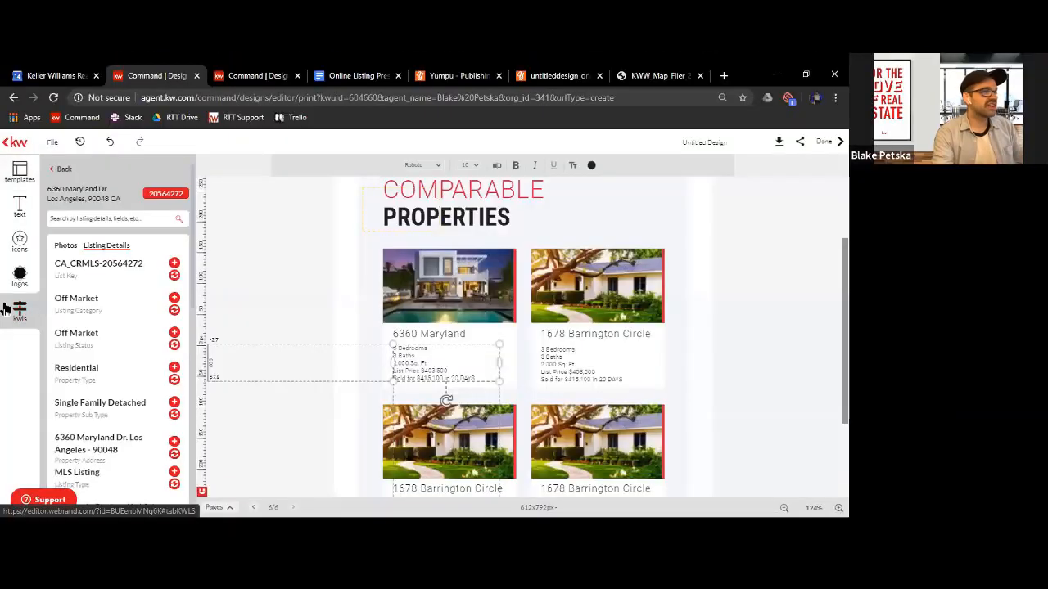
left_click(60, 169)
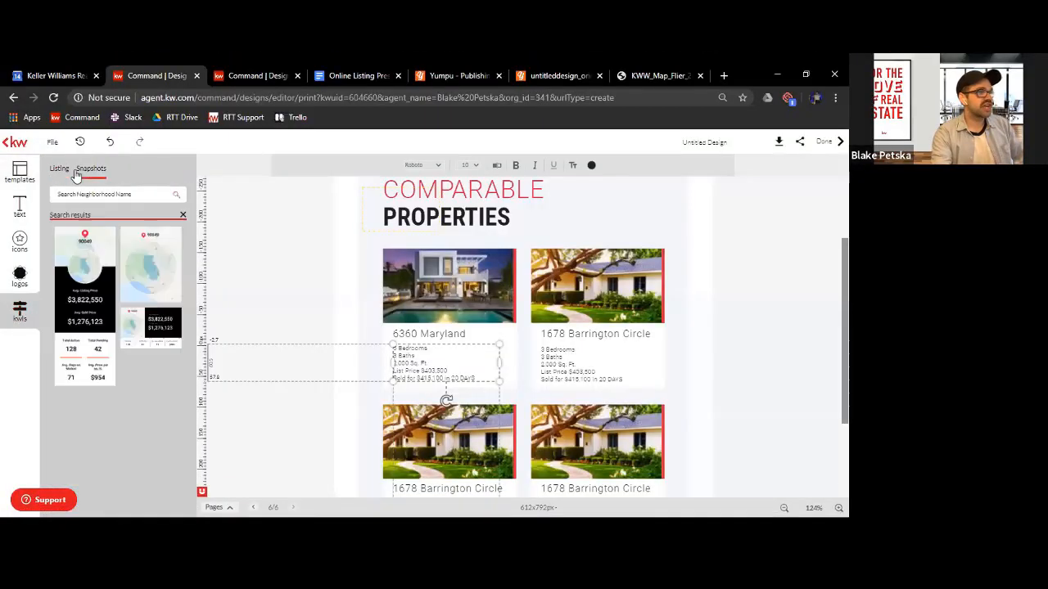
left_click(77, 171)
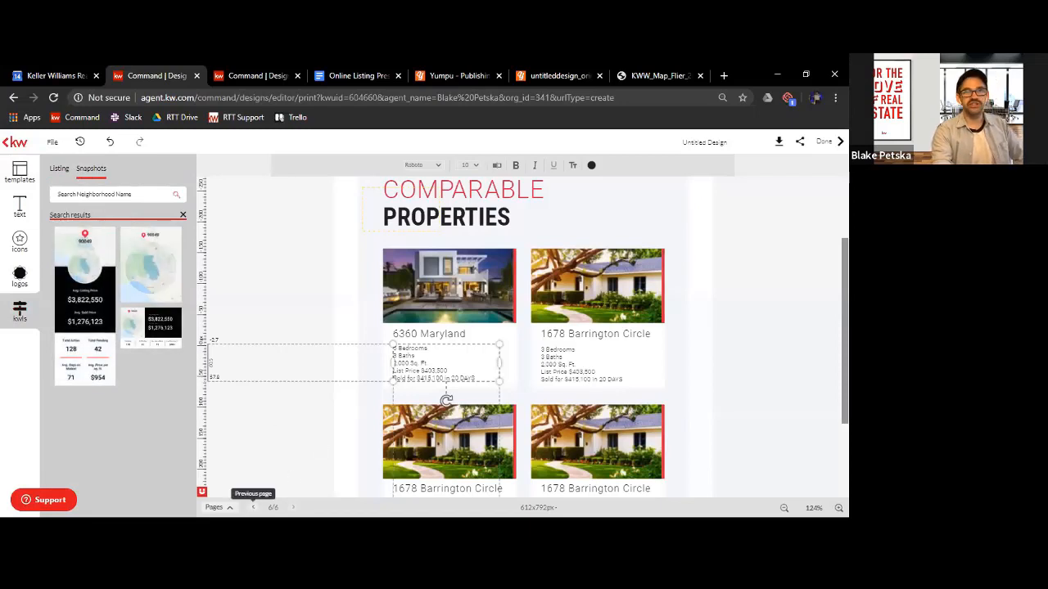
left_click(253, 507)
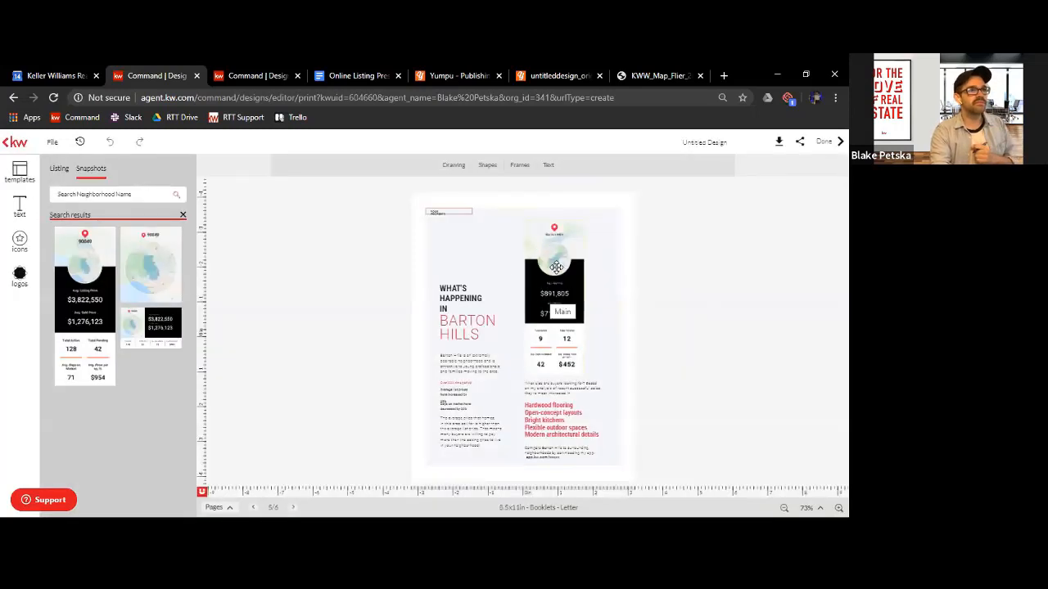
left_click(556, 267)
left_click(79, 237)
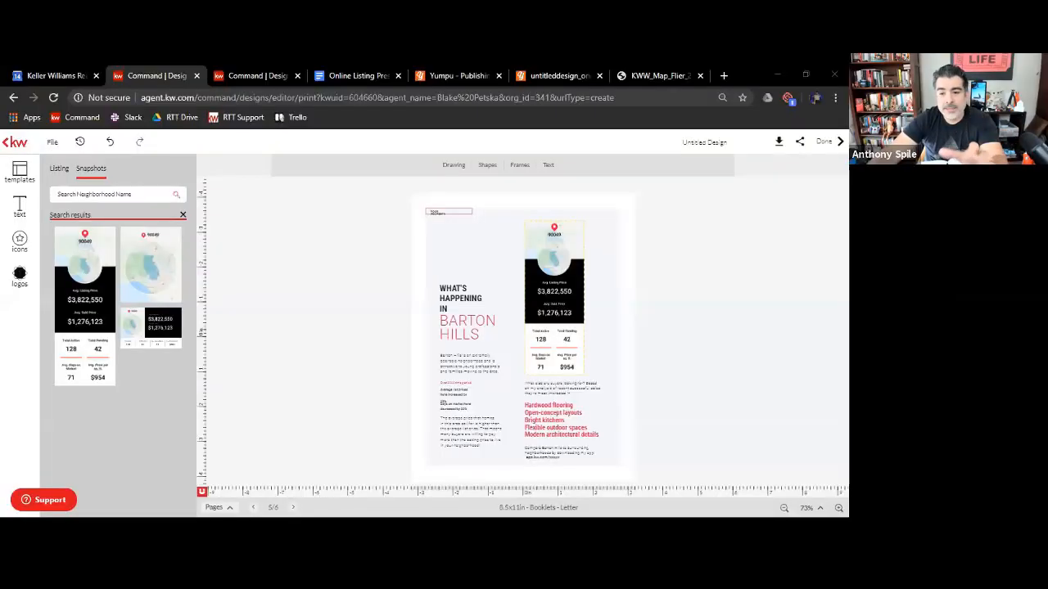
Go to the booklet cover on page 2 and select its kitchen photo for replacement, with the image library open
left_click(213, 507)
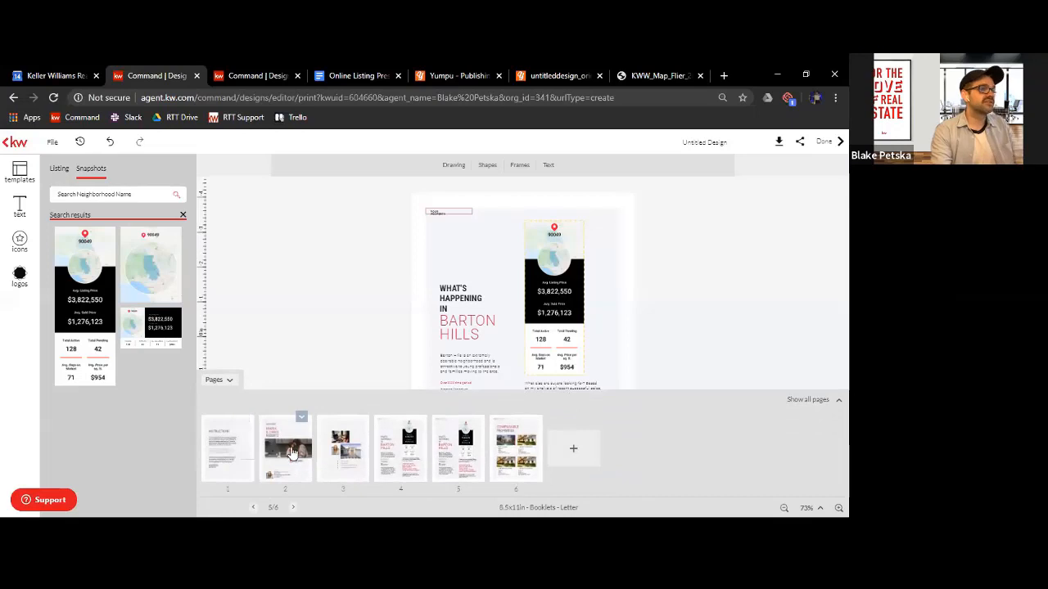
left_click(293, 451)
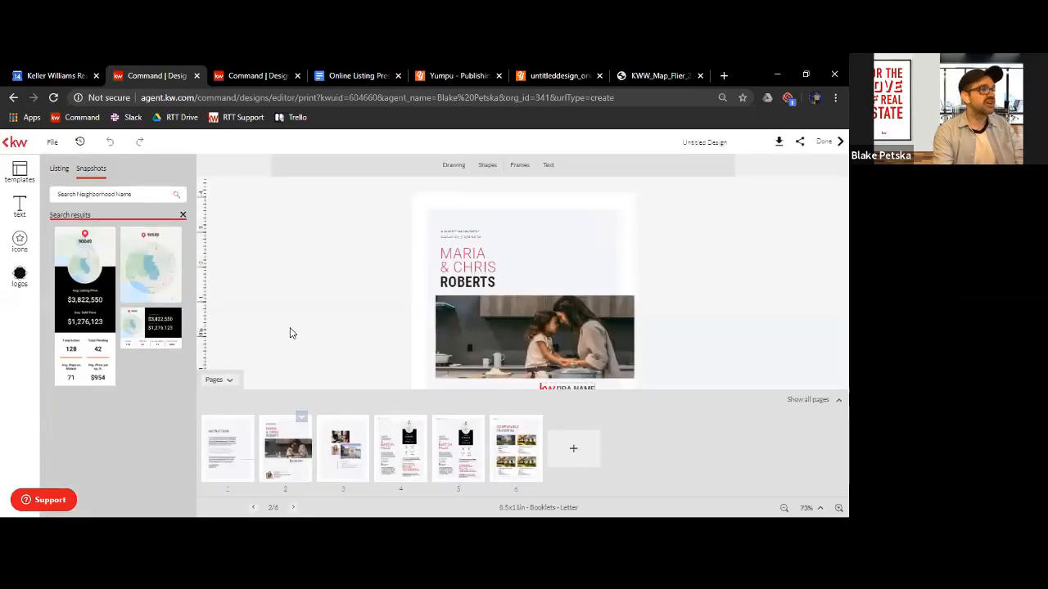
left_click(238, 384)
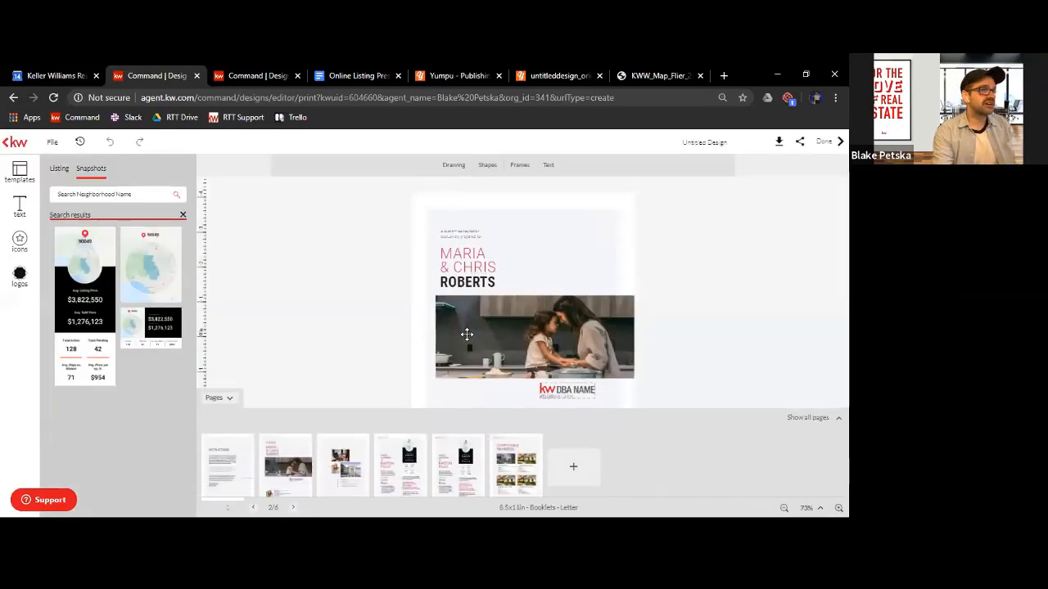
left_click(466, 334)
left_click(7, 211)
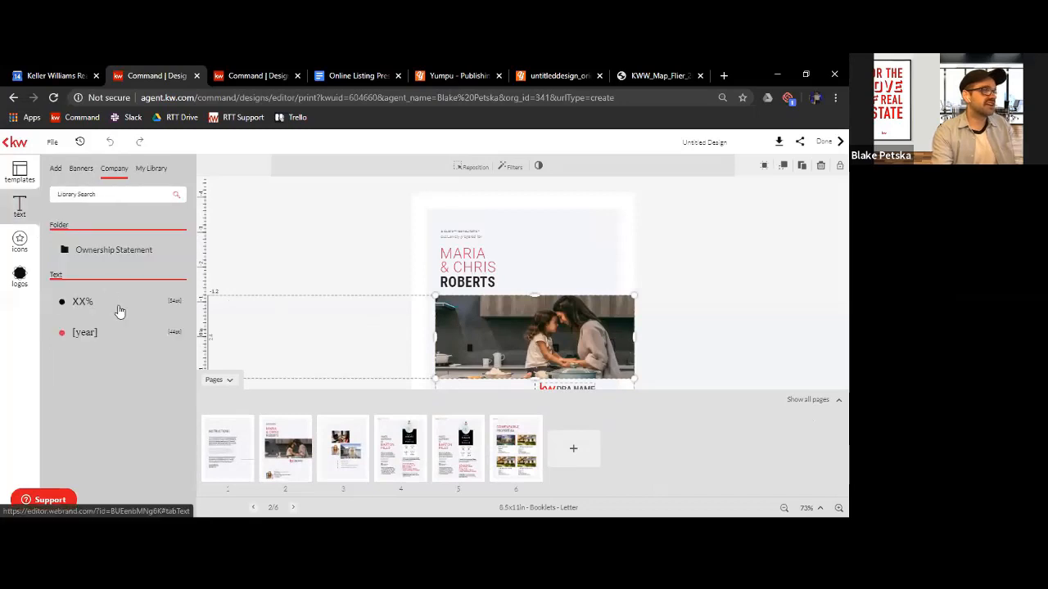
left_click(227, 385)
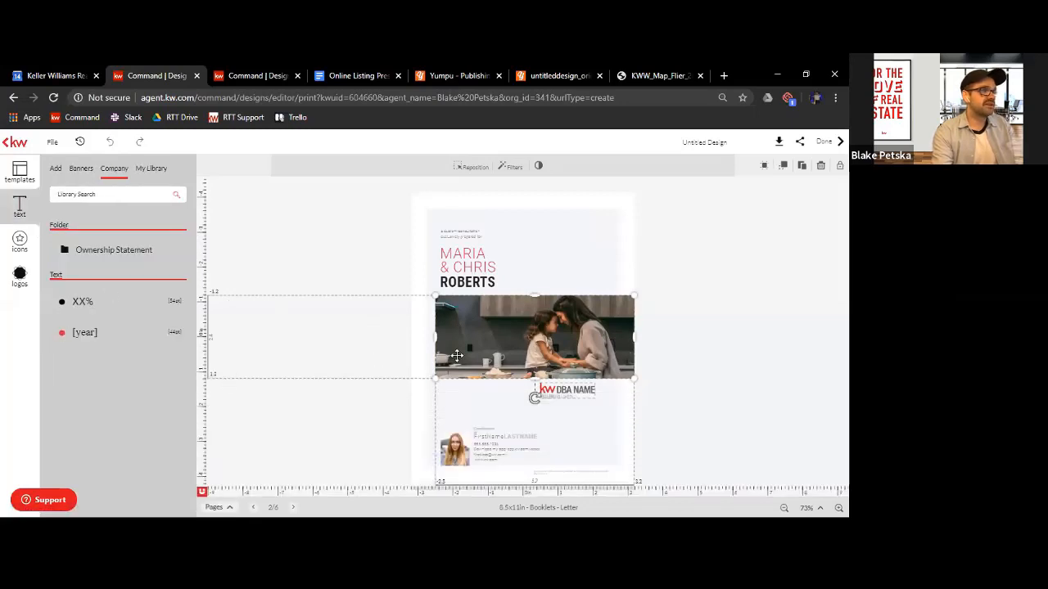
left_click(495, 334)
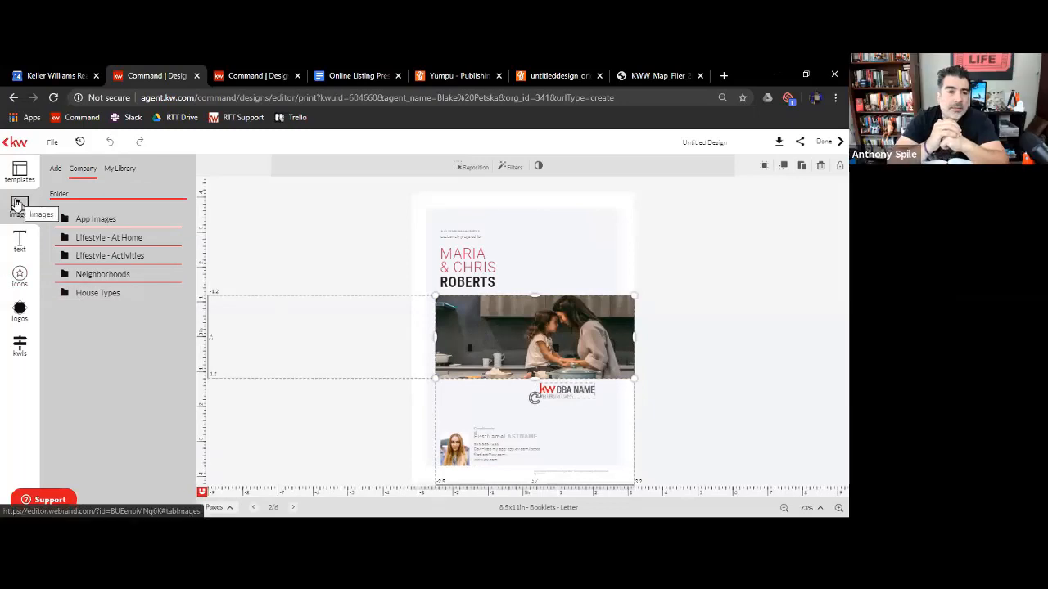
Check the options for importing own images, including uploading a file from the computer
left_click(55, 169)
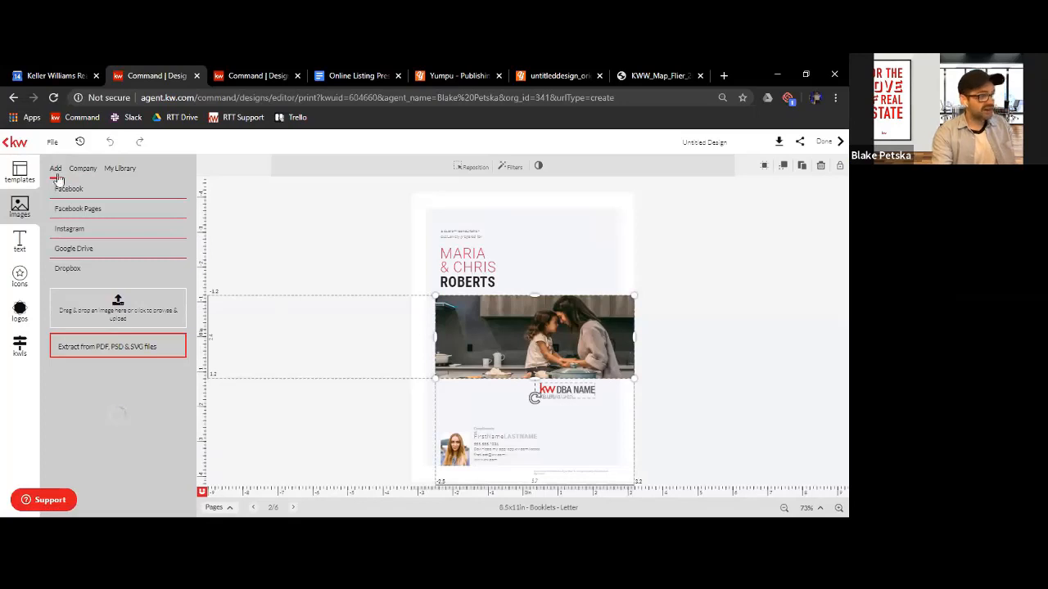
left_click(94, 308)
left_click(374, 343)
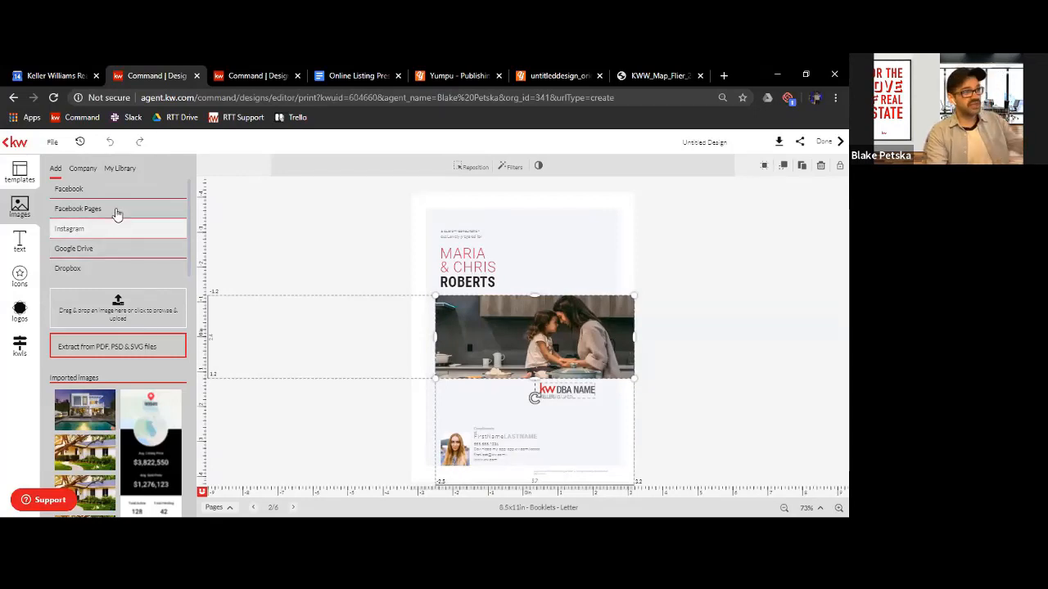
Browse the company's Lifestyle - At Home and Lifestyle - Activities image folders
left_click(80, 169)
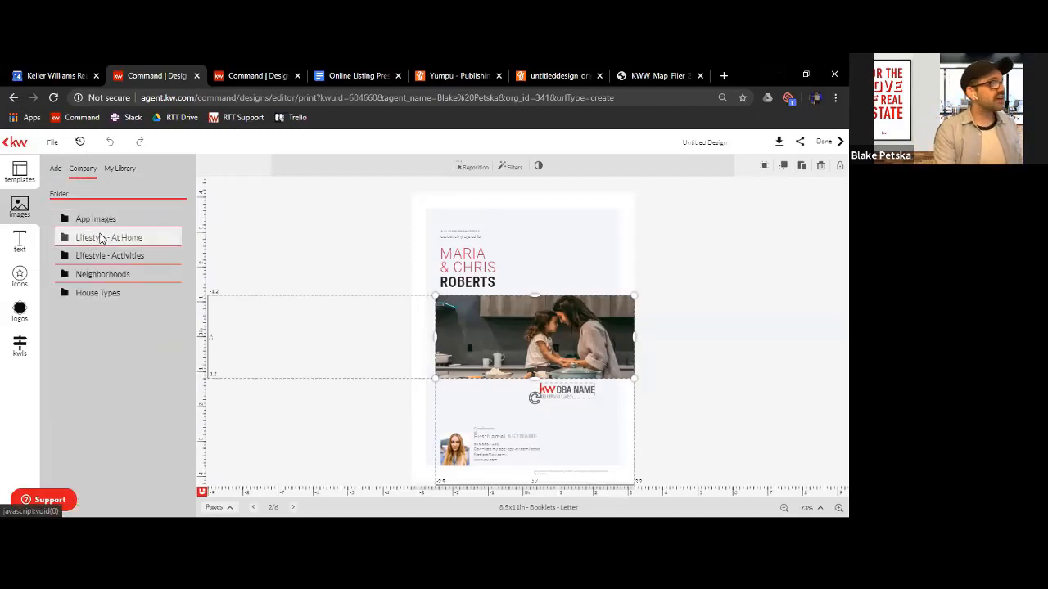
left_click(101, 237)
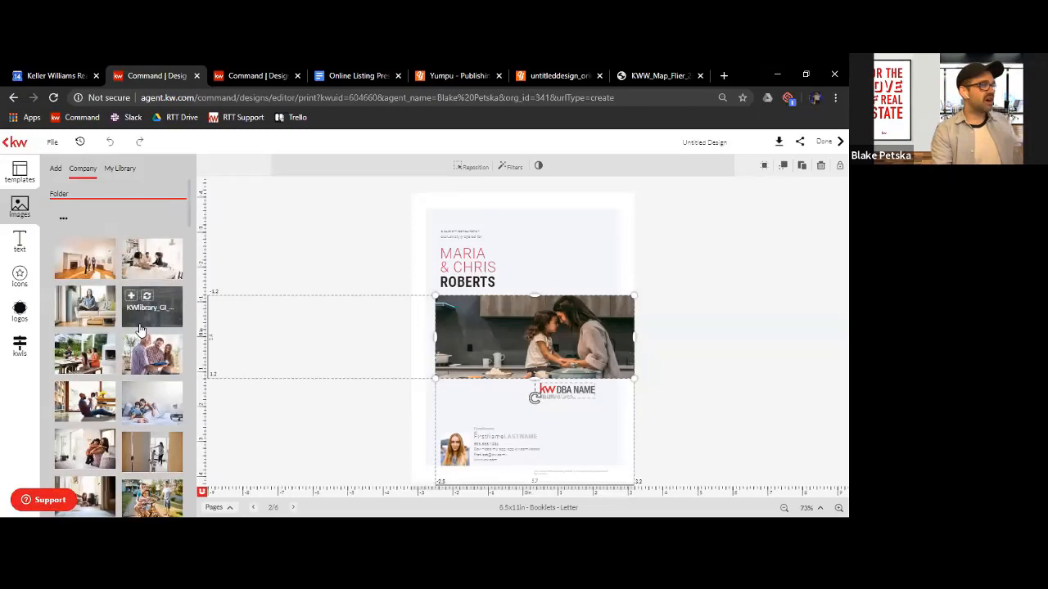
left_click(64, 217)
left_click(108, 259)
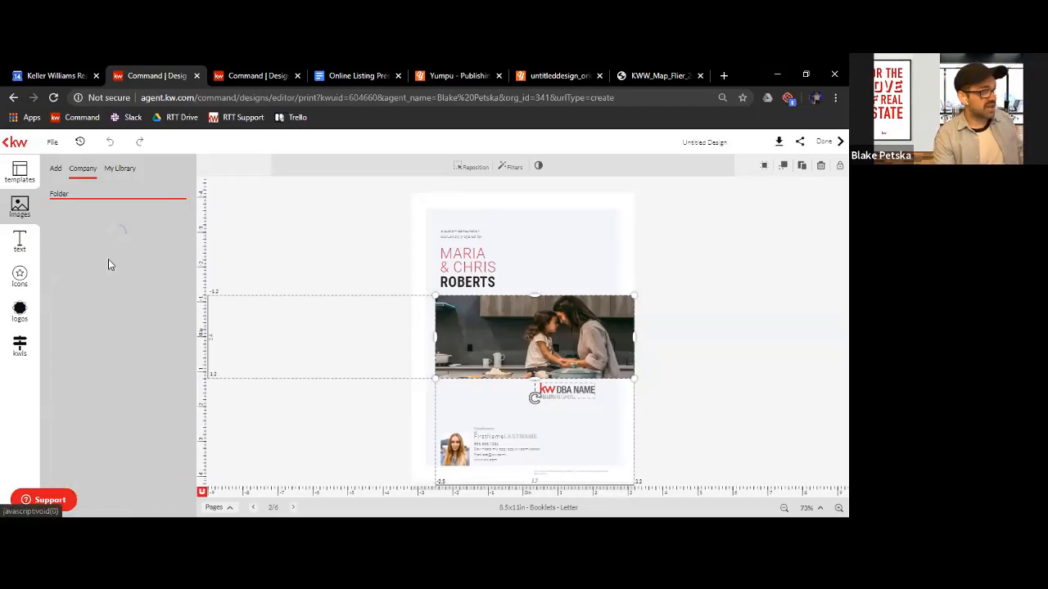
scroll(93, 284, "down", 2)
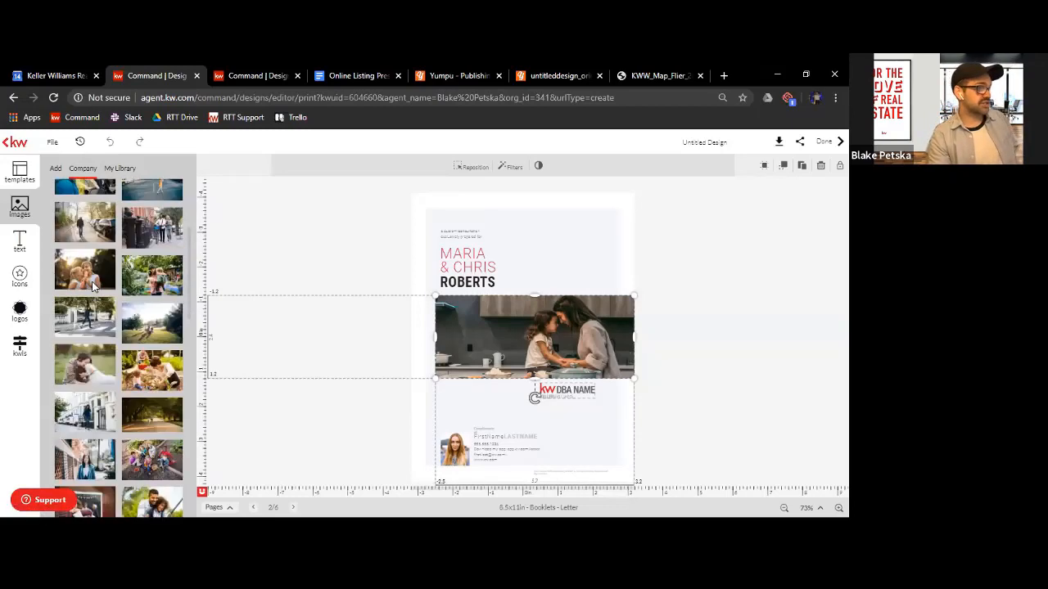
scroll(93, 284, "up", 2)
Replace the cover's kitchen photo with the white apartment building image from the company's House Types folder
left_click(63, 218)
left_click(96, 293)
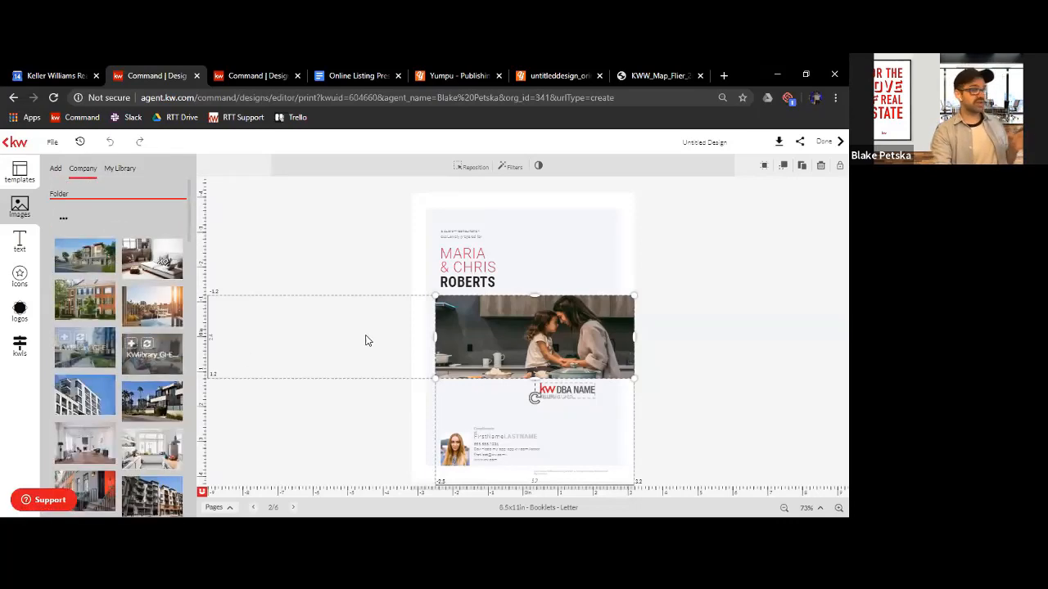
mouse_move(93, 401)
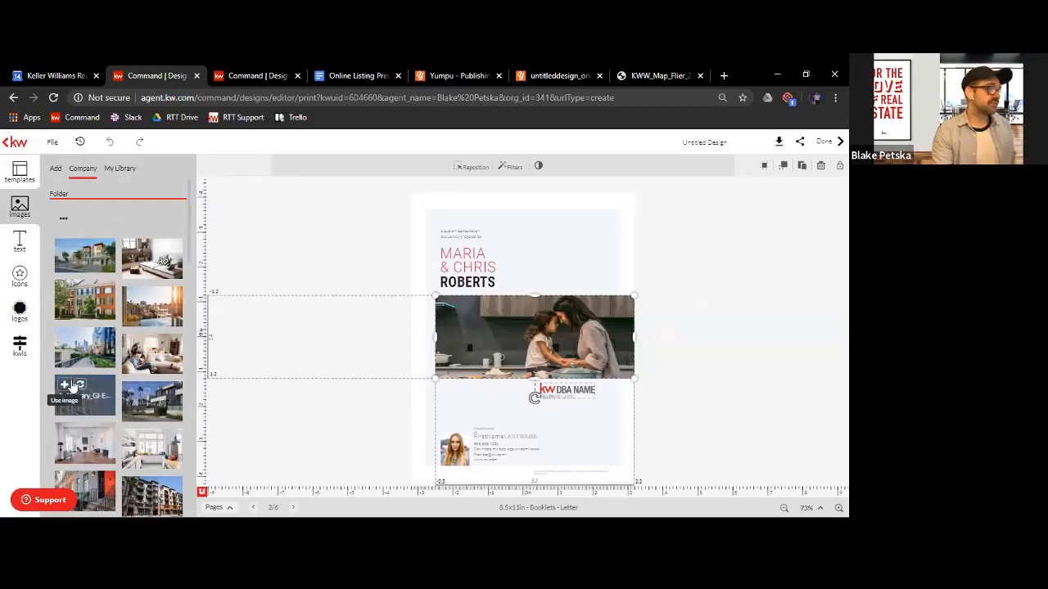
left_click(80, 387)
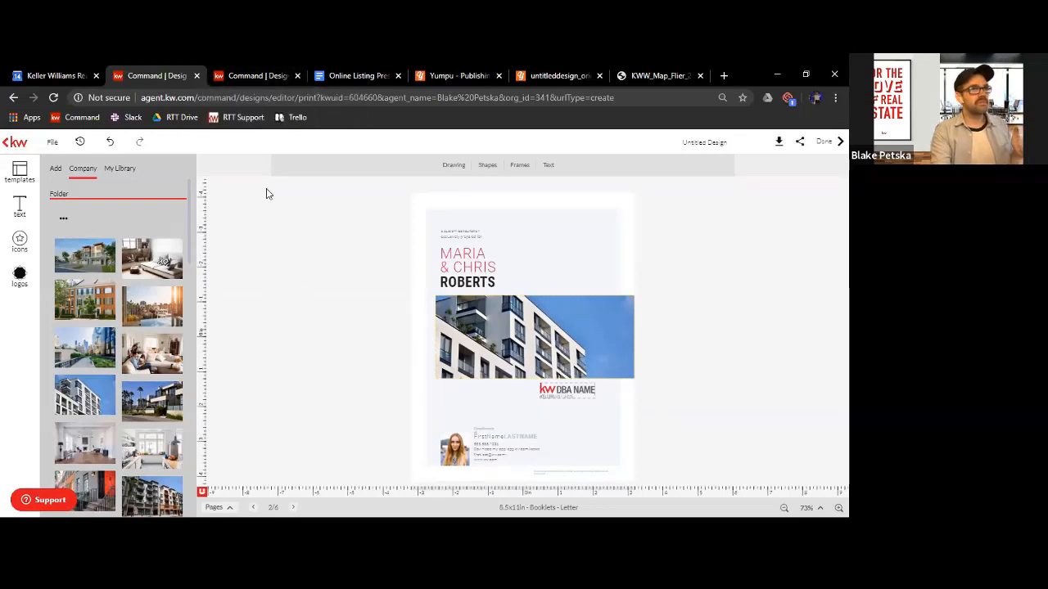
Switch to the finished 20-page booklet, review all its pages, view The Virtual Process on page 6, and return to the cover
left_click(244, 76)
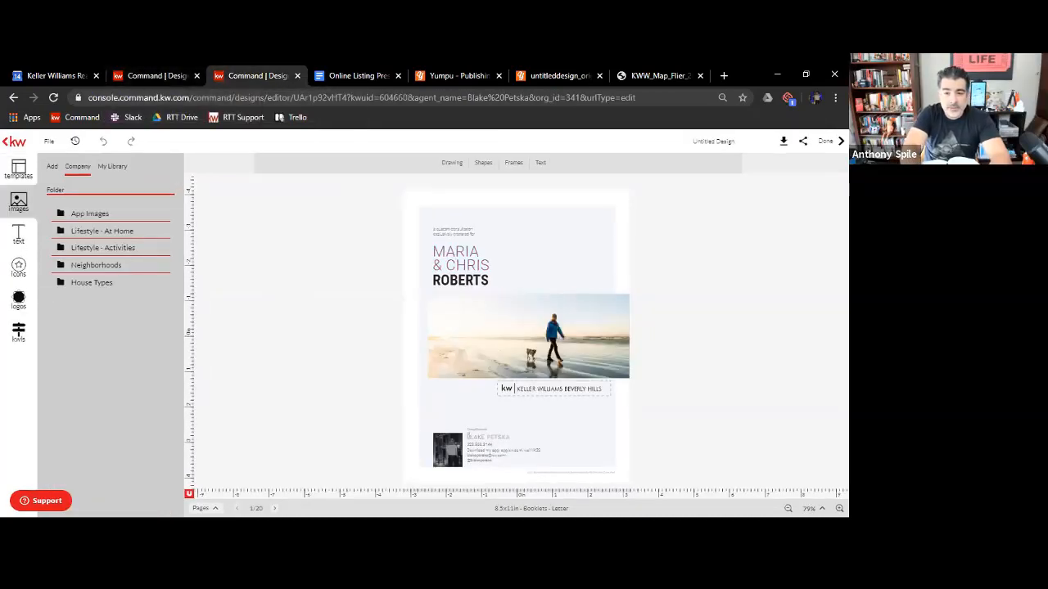
left_click(204, 509)
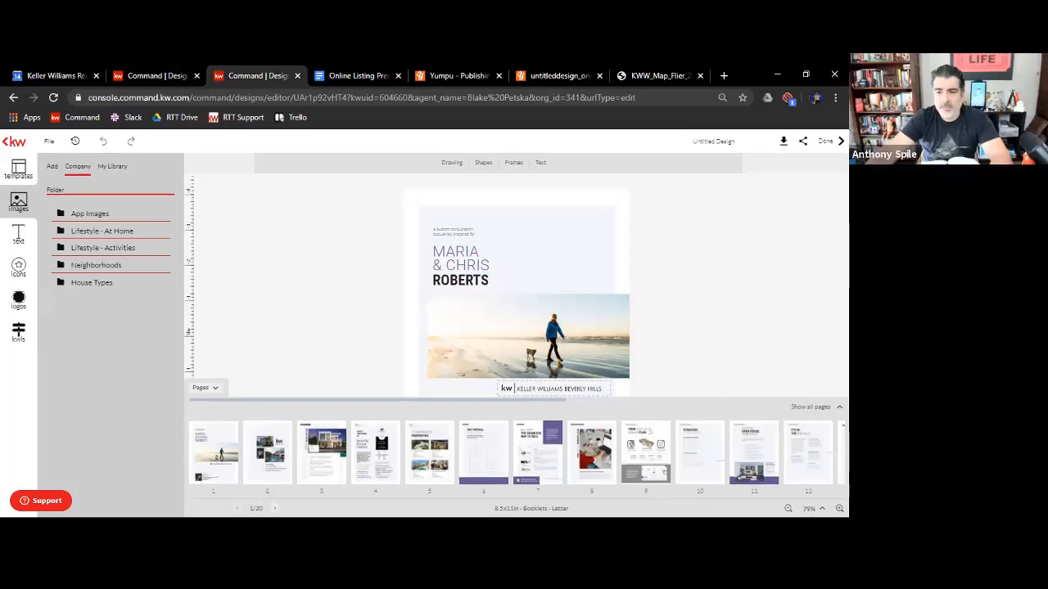
left_click(810, 406)
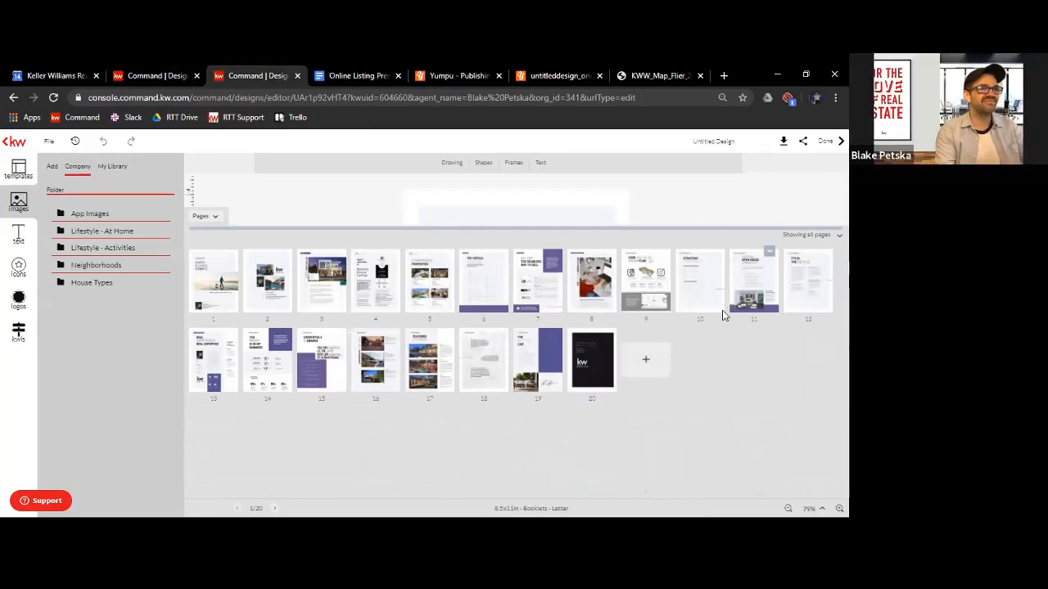
left_click(475, 297)
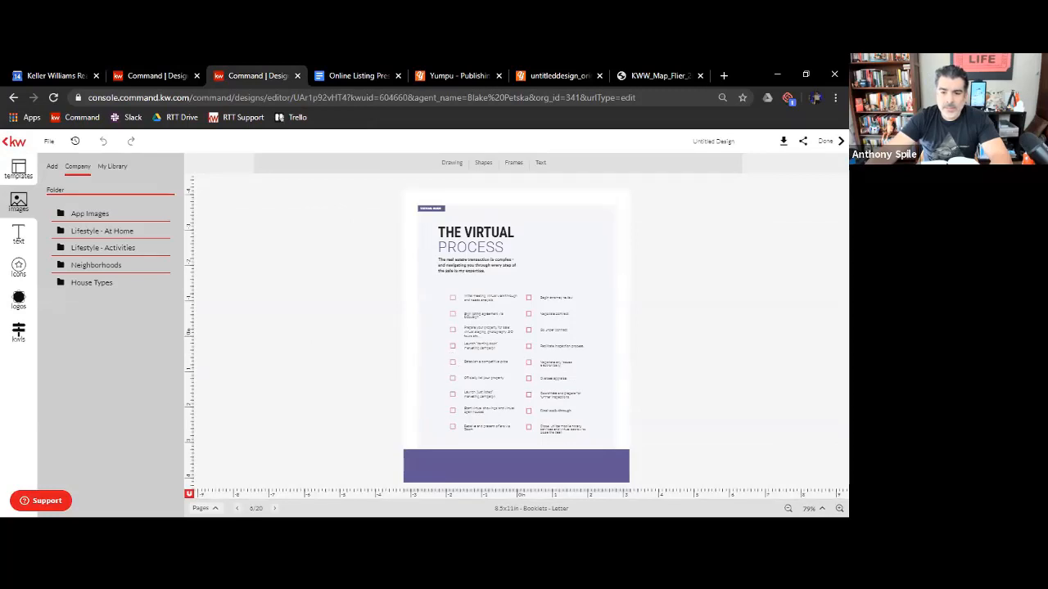
left_click(234, 504)
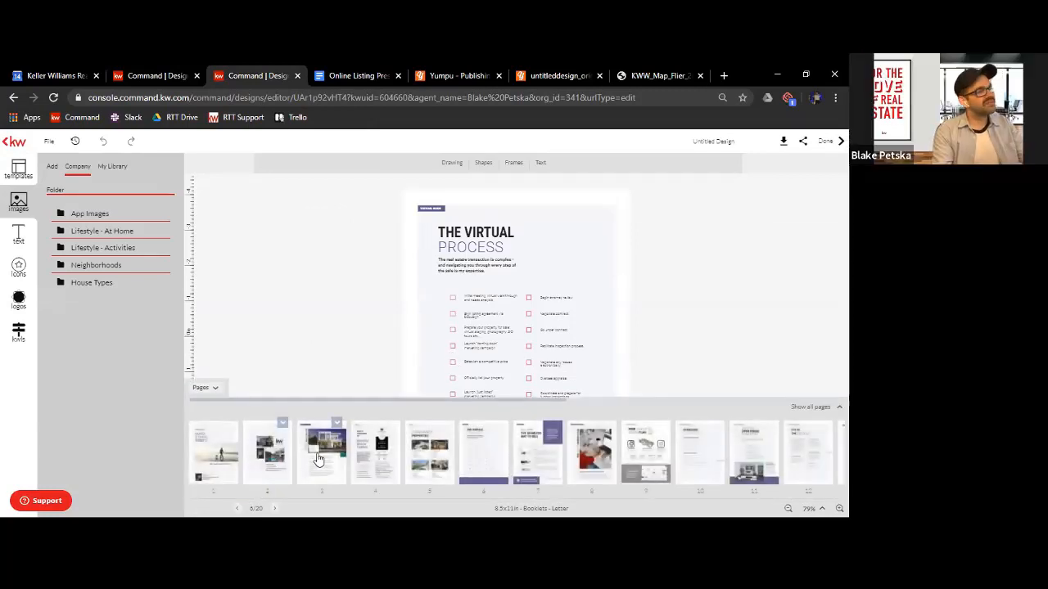
left_click(231, 461)
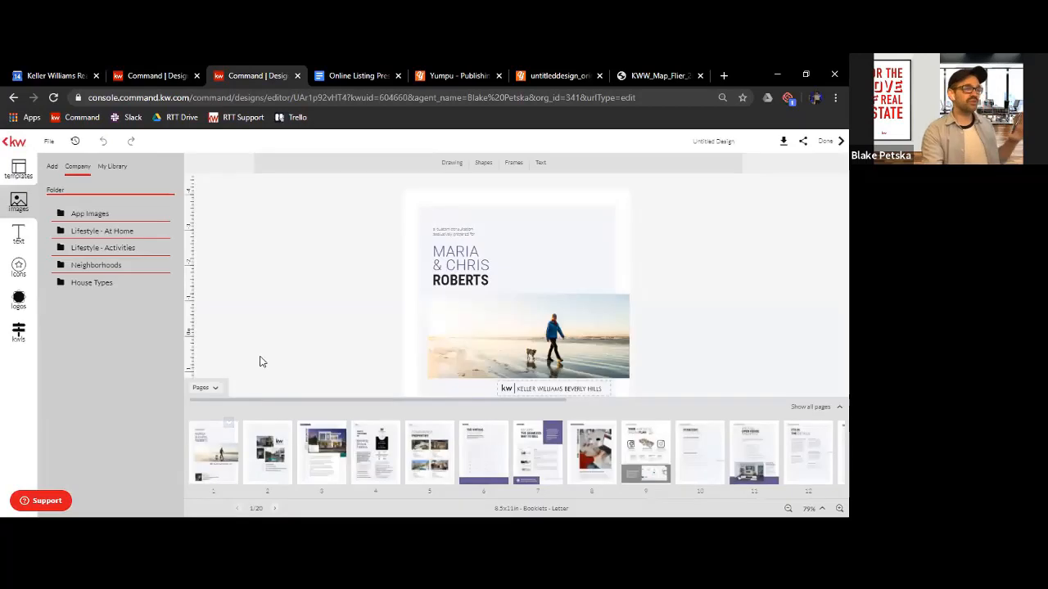
left_click(205, 389)
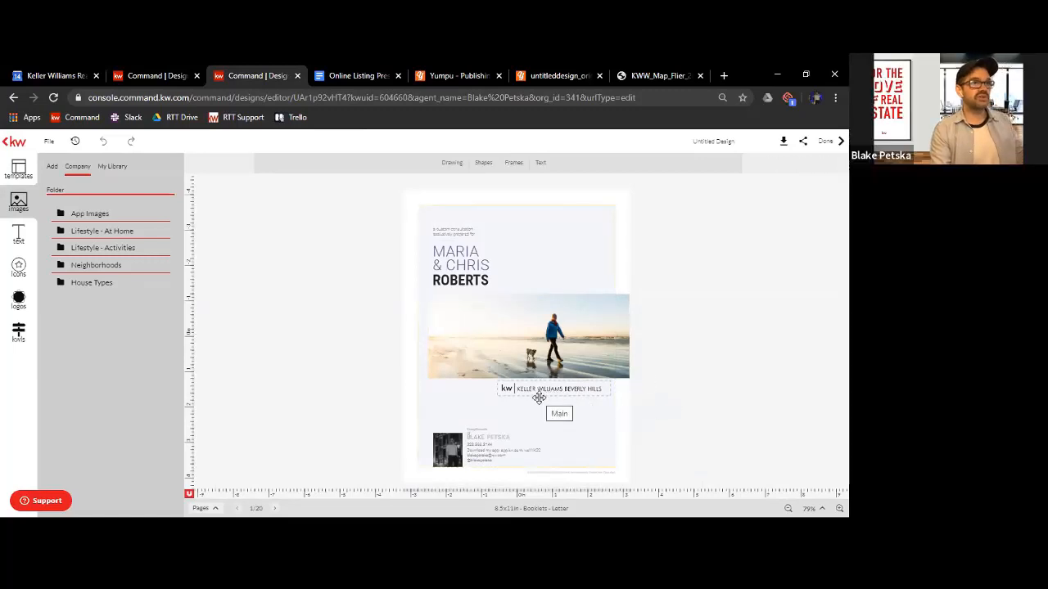
Delete the Keller Williams Beverly Hills logo below the cover photo and check the personal logo library and image import options
left_click(531, 390)
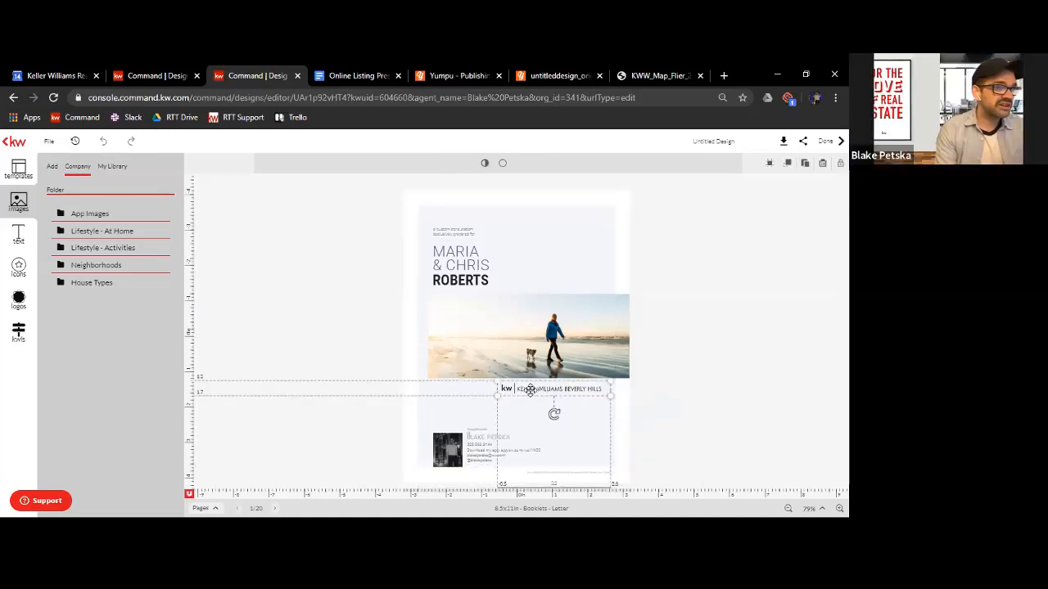
key("Delete")
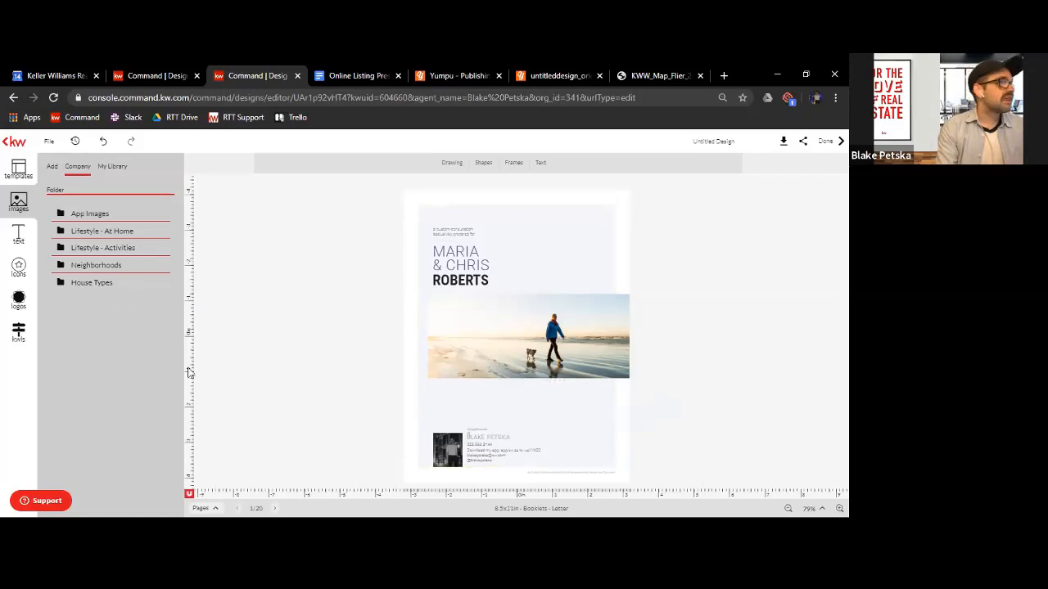
left_click(16, 304)
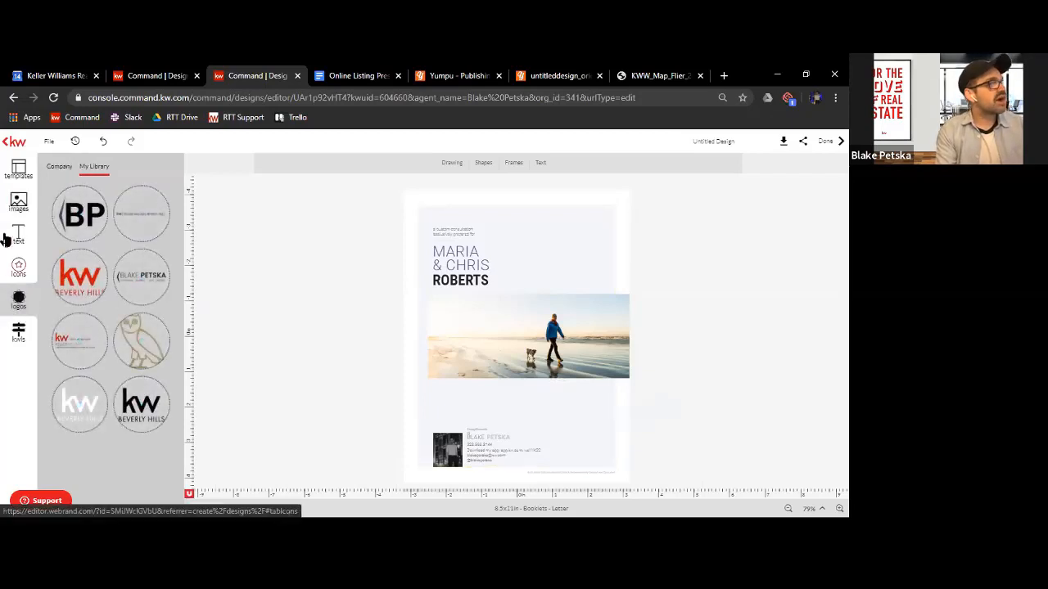
left_click(18, 203)
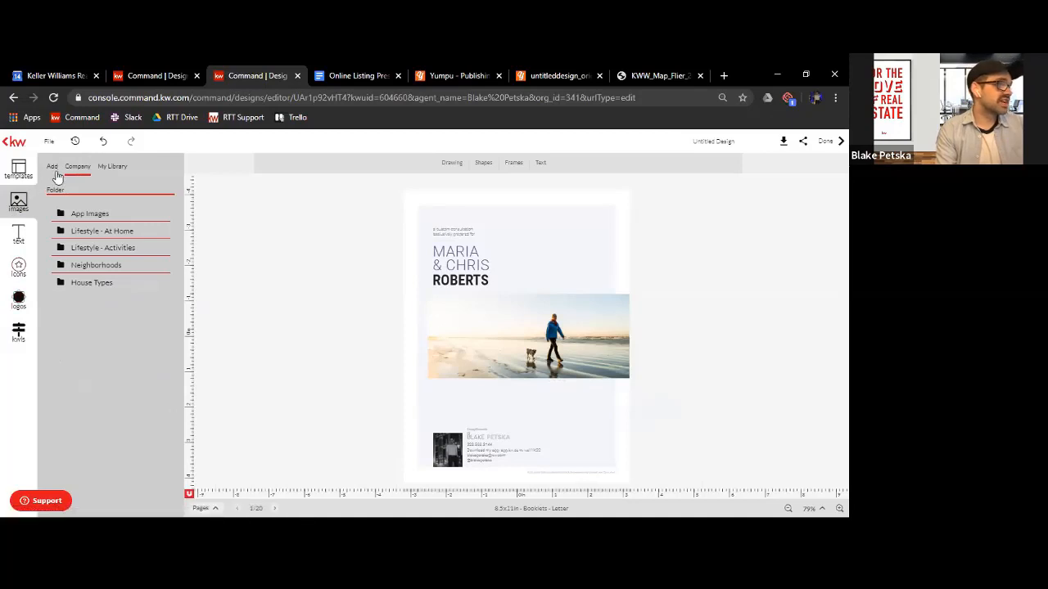
left_click(52, 166)
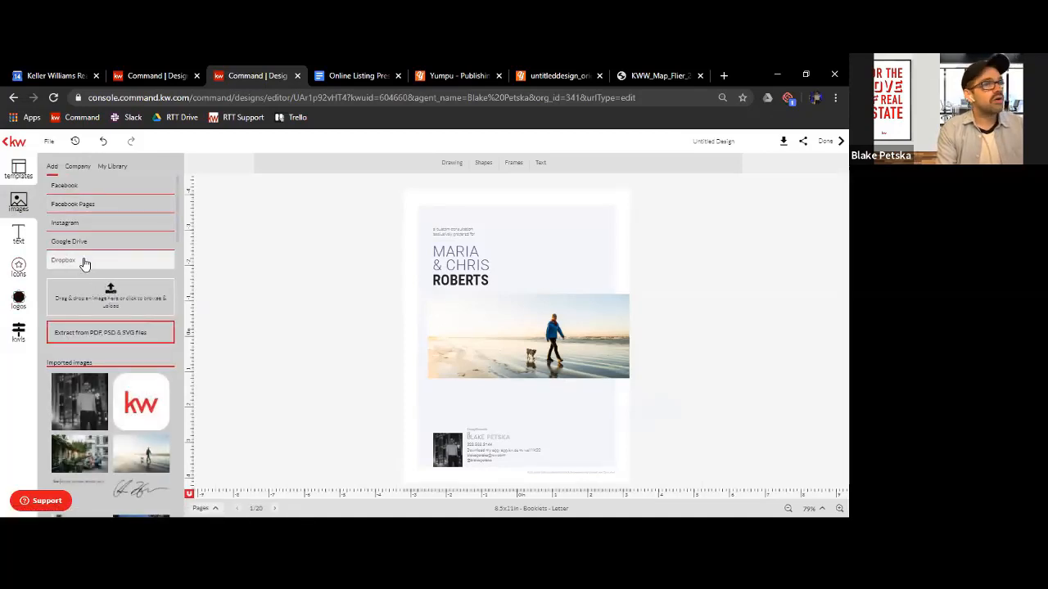
Place the plain red kw logo from the company's KW logo folder just below the right end of the cover photo
left_click(18, 303)
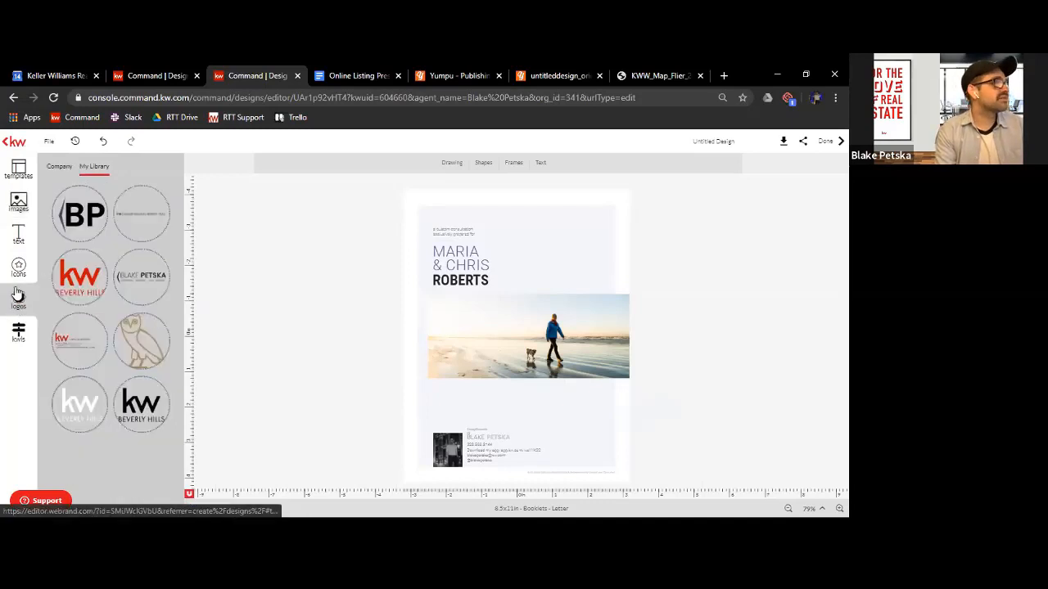
left_click(56, 169)
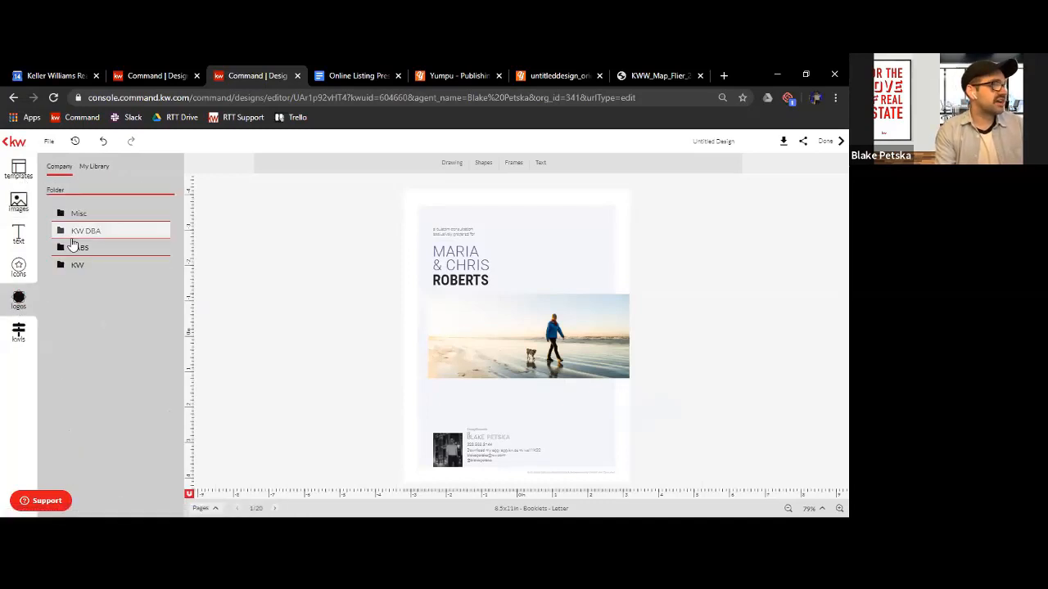
left_click(73, 270)
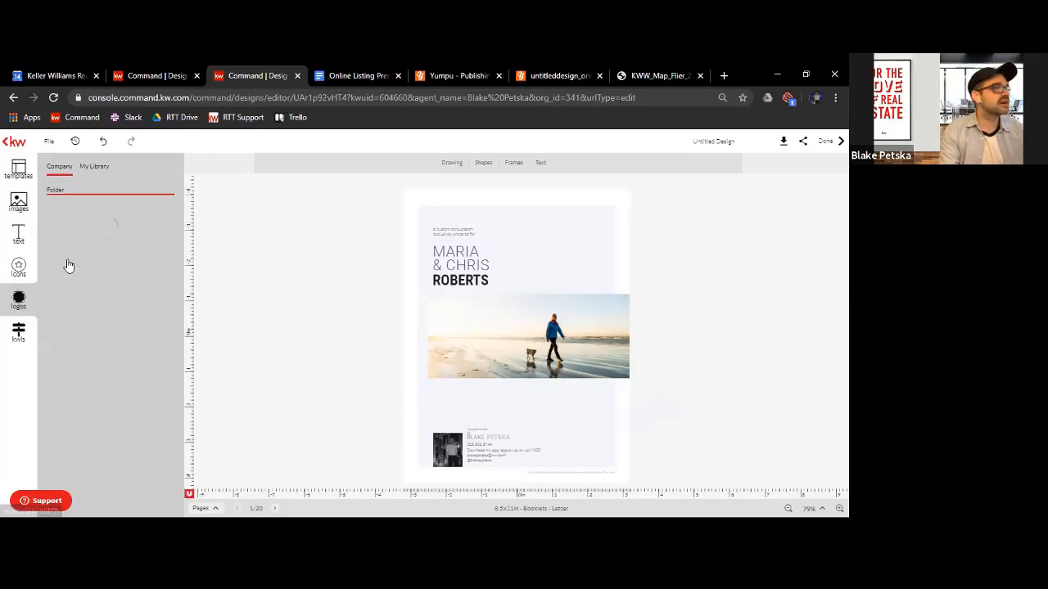
scroll(111, 303, "down", 1)
scroll(115, 327, "down", 2)
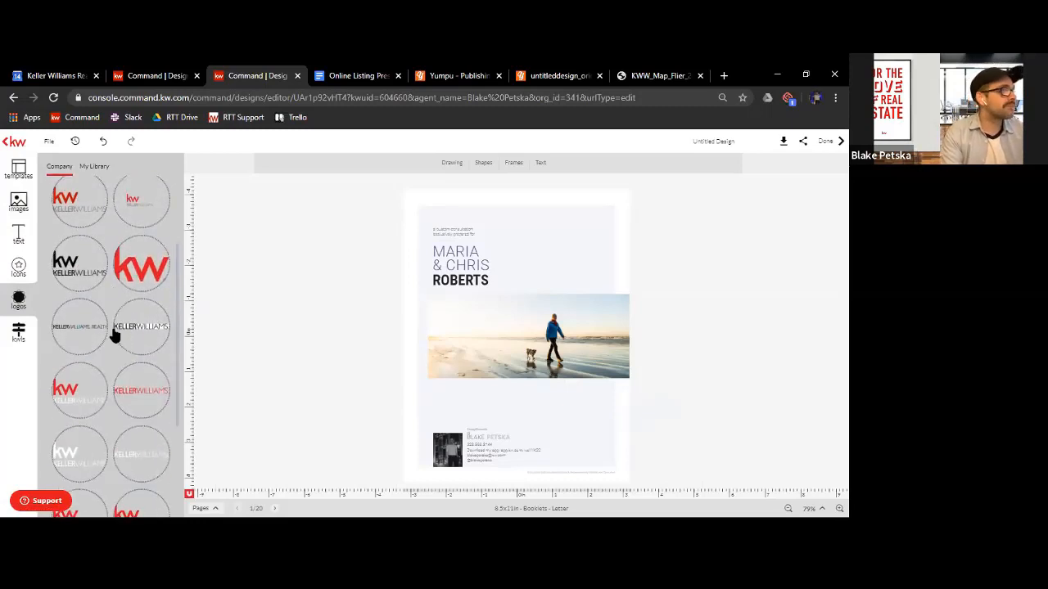
left_click(79, 409)
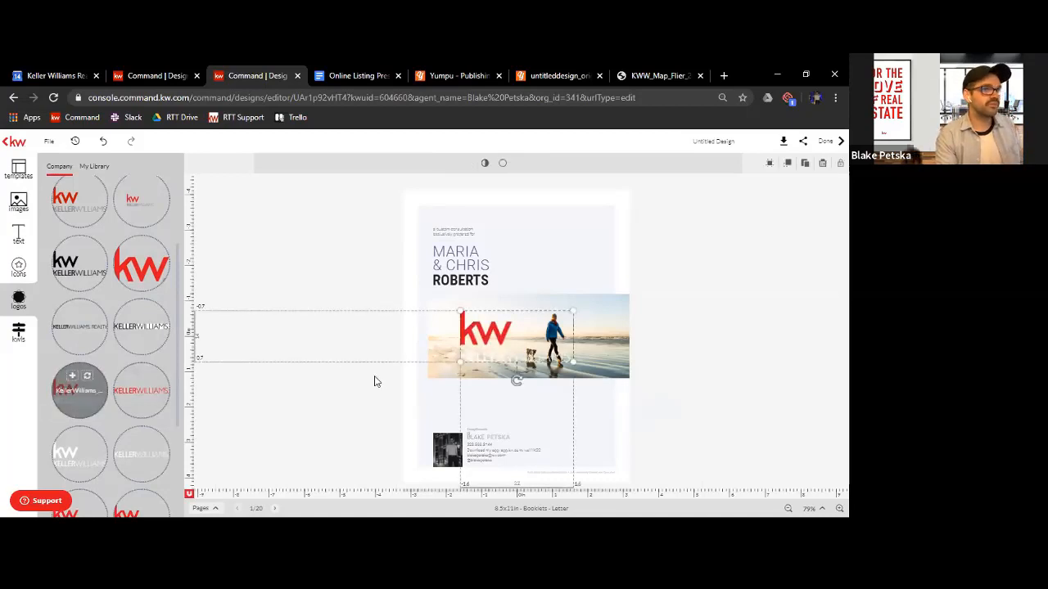
key("Delete")
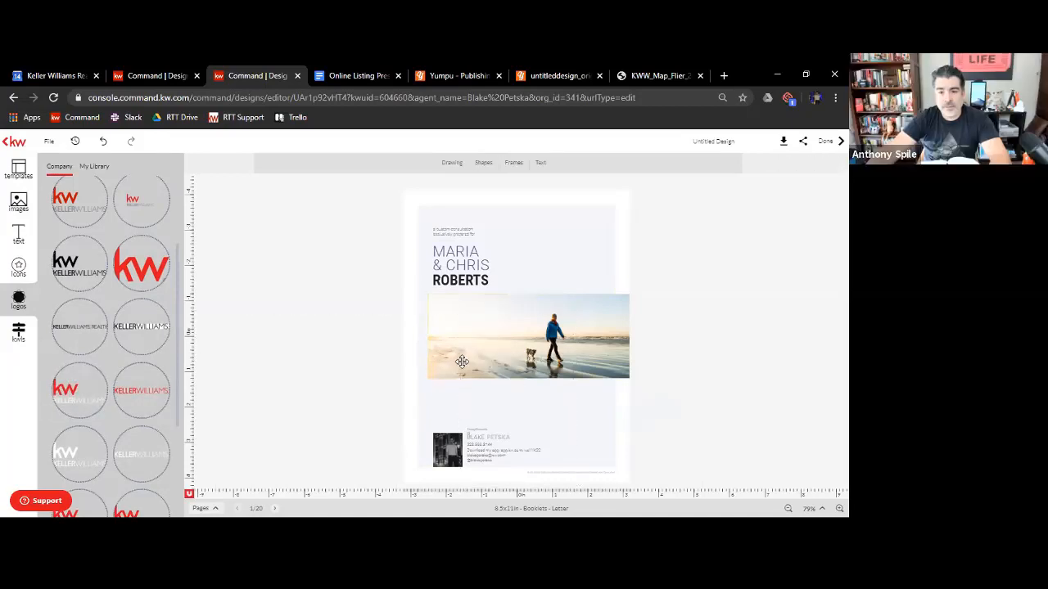
left_click(144, 270)
left_click_drag(573, 297, 591, 394)
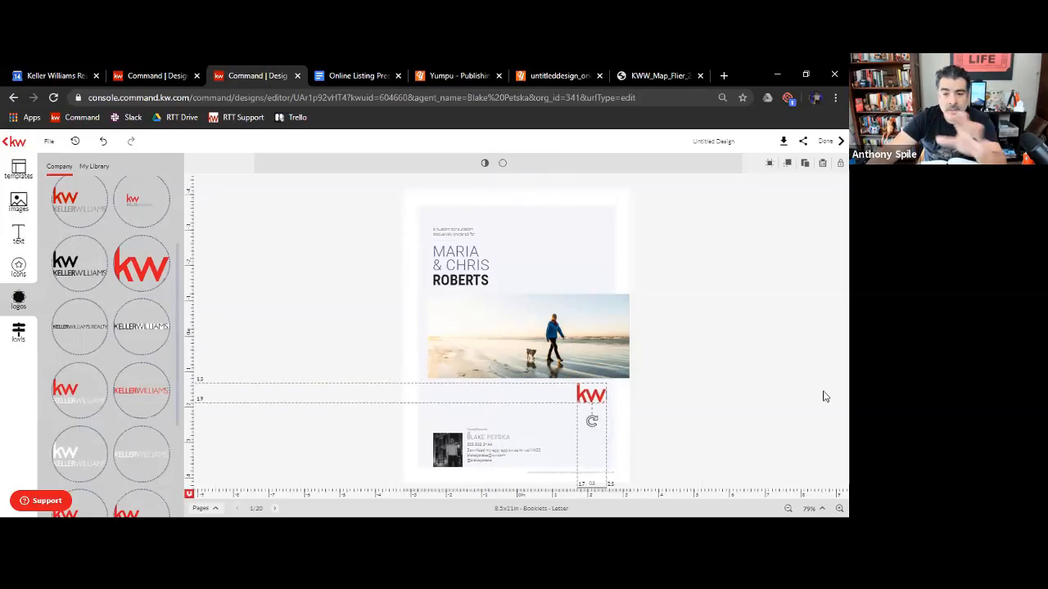
left_click(777, 377)
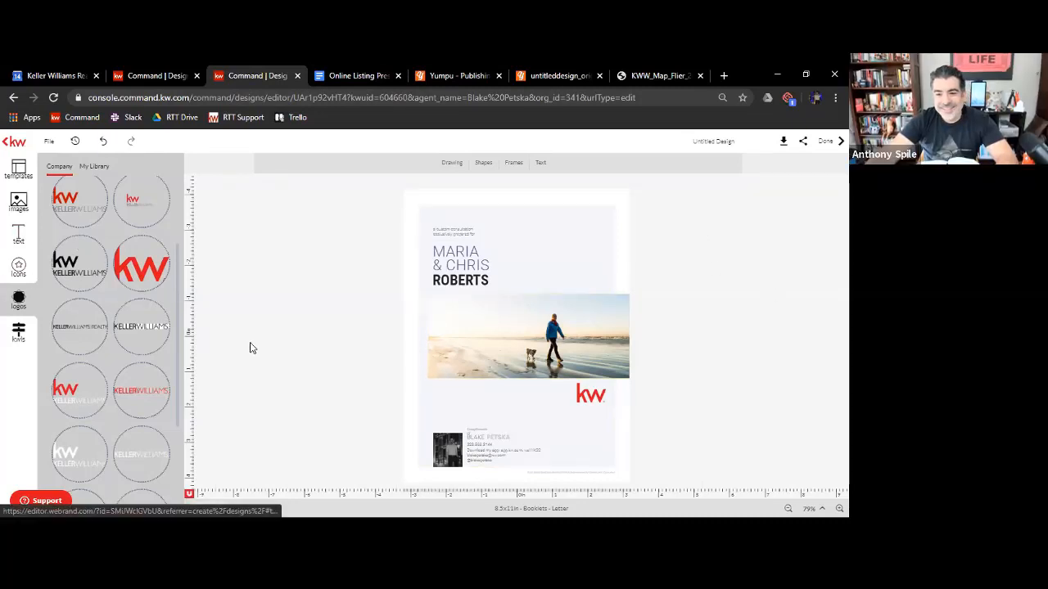
Look through the company's KW logos and display the thumbnails of the booklet's pages
scroll(155, 391, "down", 1)
scroll(155, 401, "down", 2)
scroll(139, 417, "up", 5)
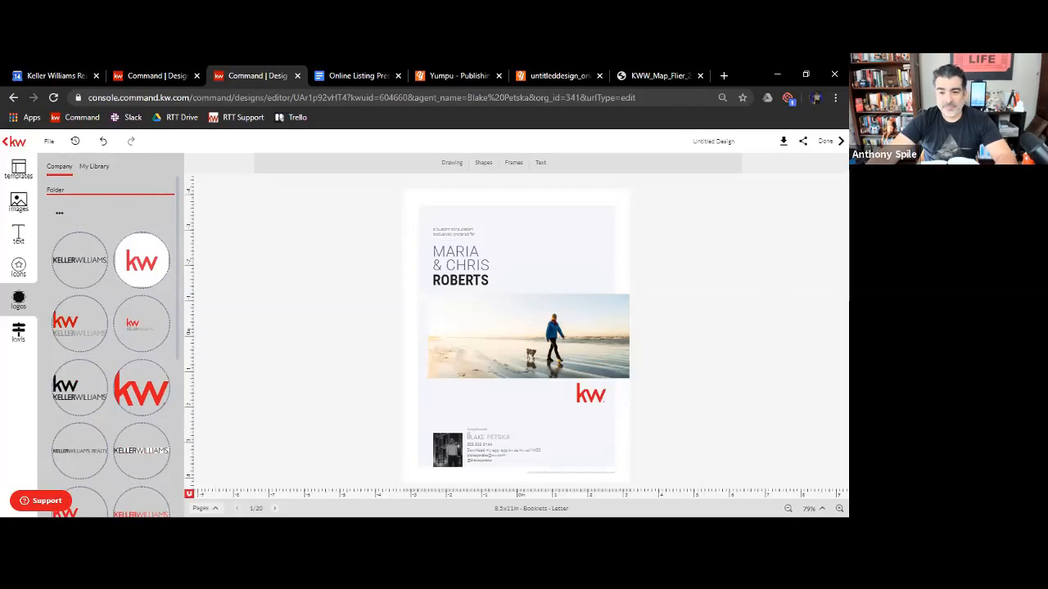
left_click(211, 507)
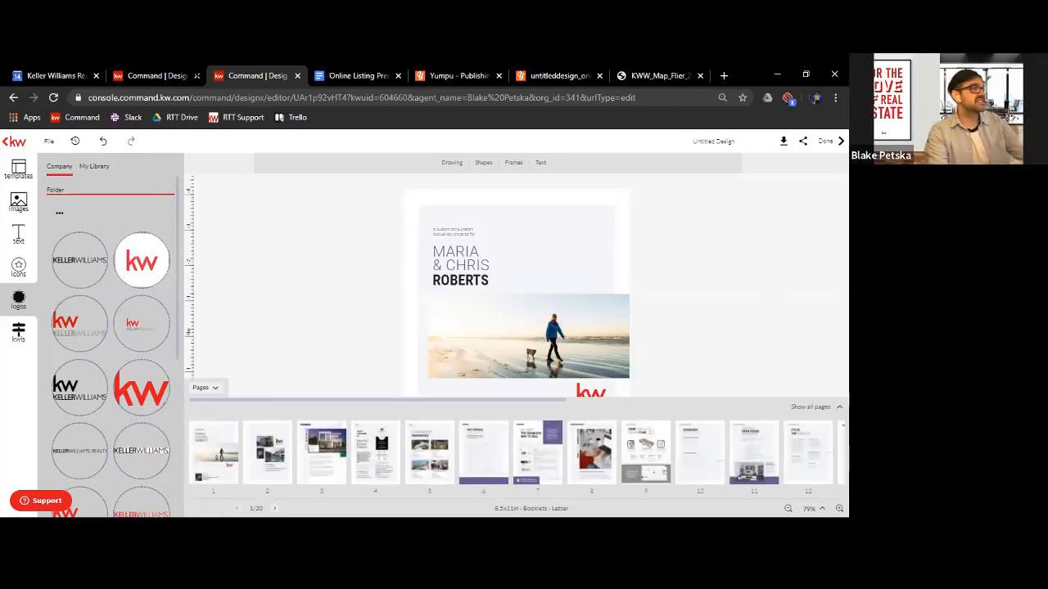
Switch to the booklet with the apartment building cover and add the Your Media Plan template as a new page
left_click(160, 75)
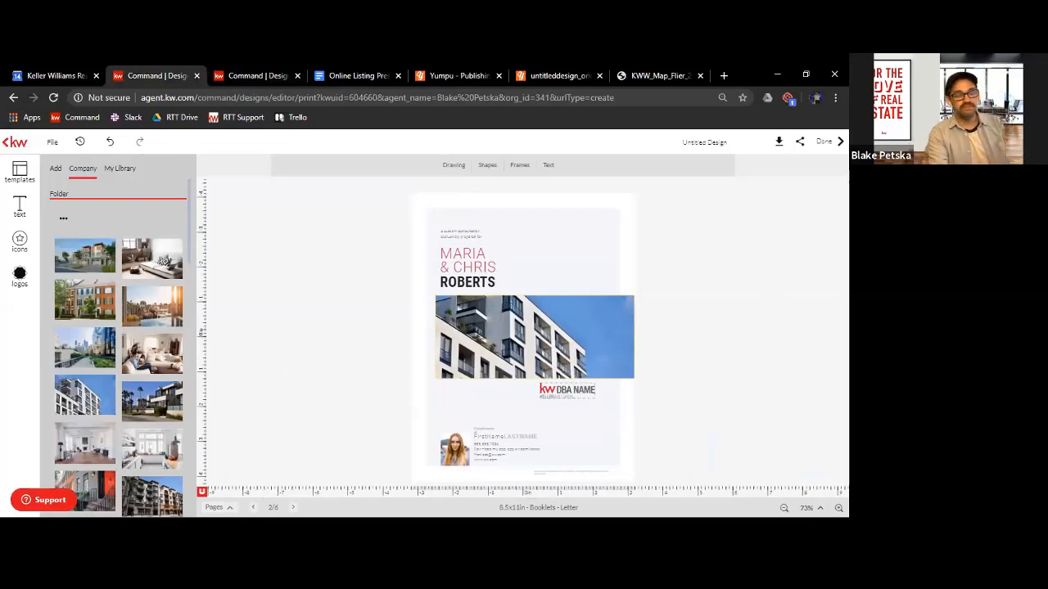
left_click(217, 508)
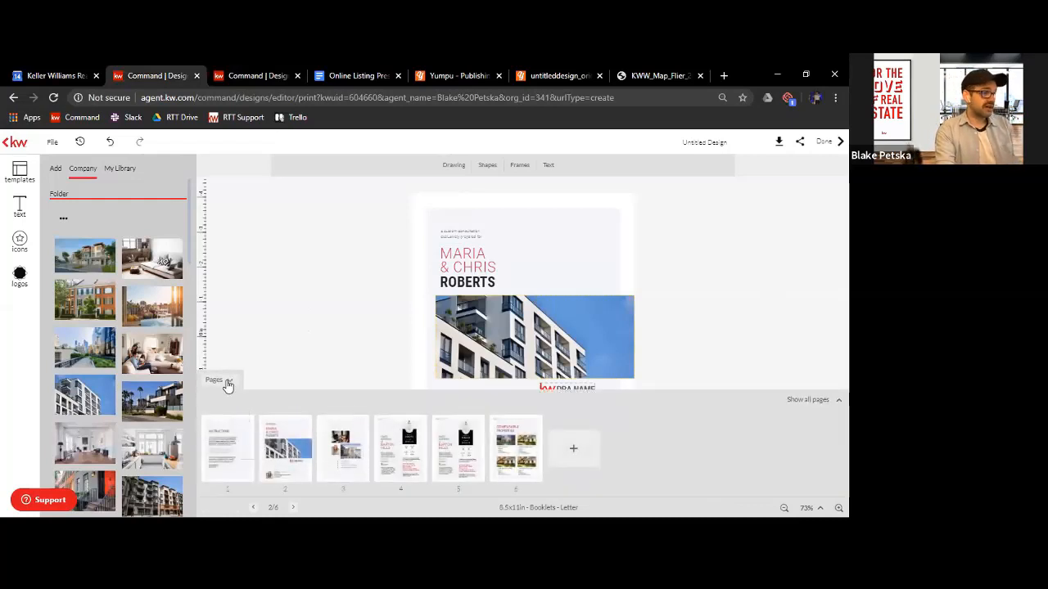
left_click(226, 381)
left_click(15, 177)
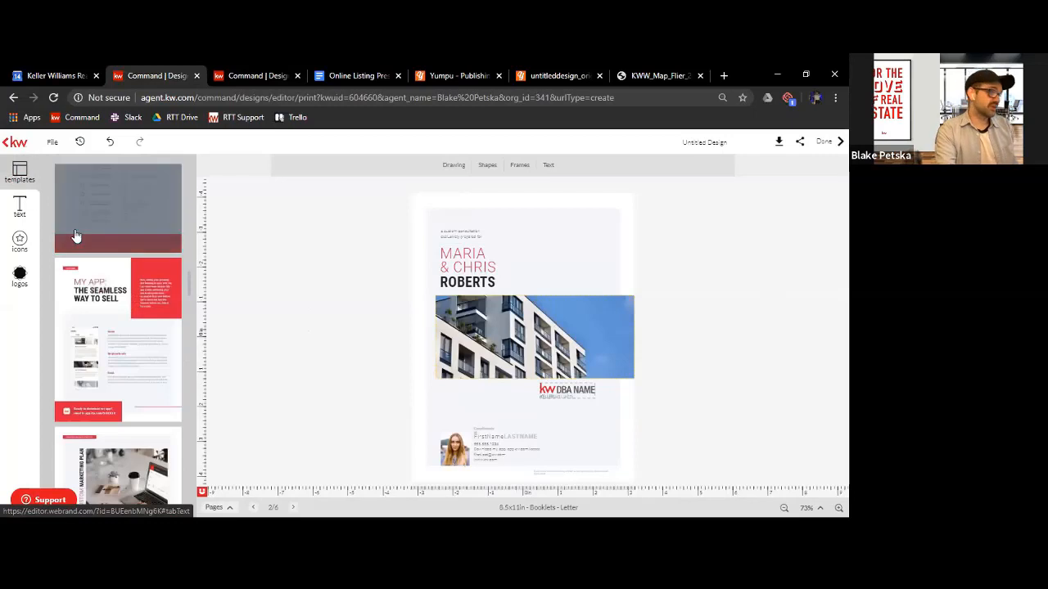
scroll(125, 293, "down", 1)
scroll(126, 293, "down", 5)
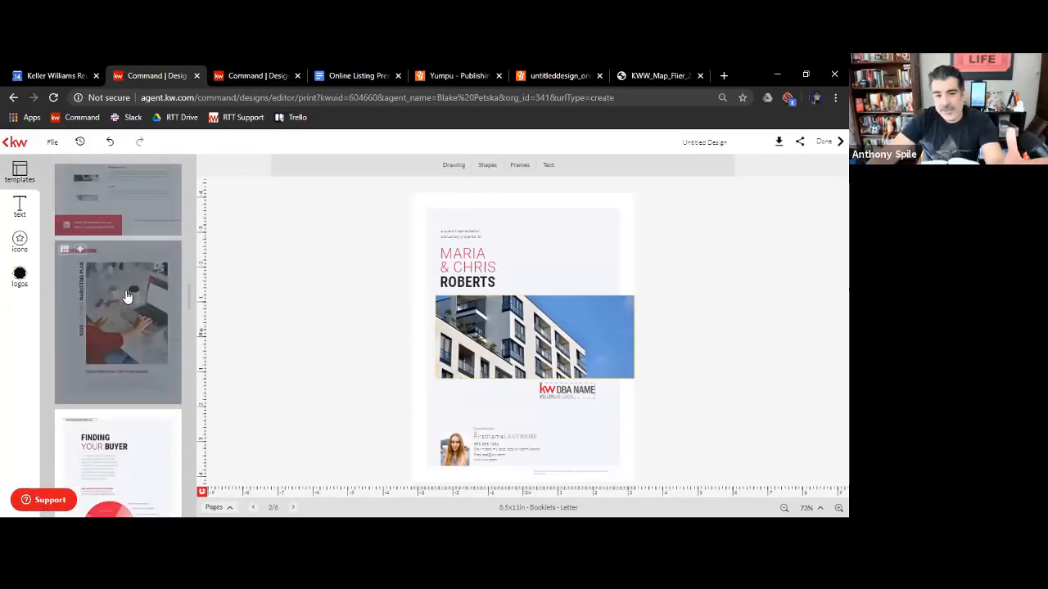
scroll(128, 322, "down", 4)
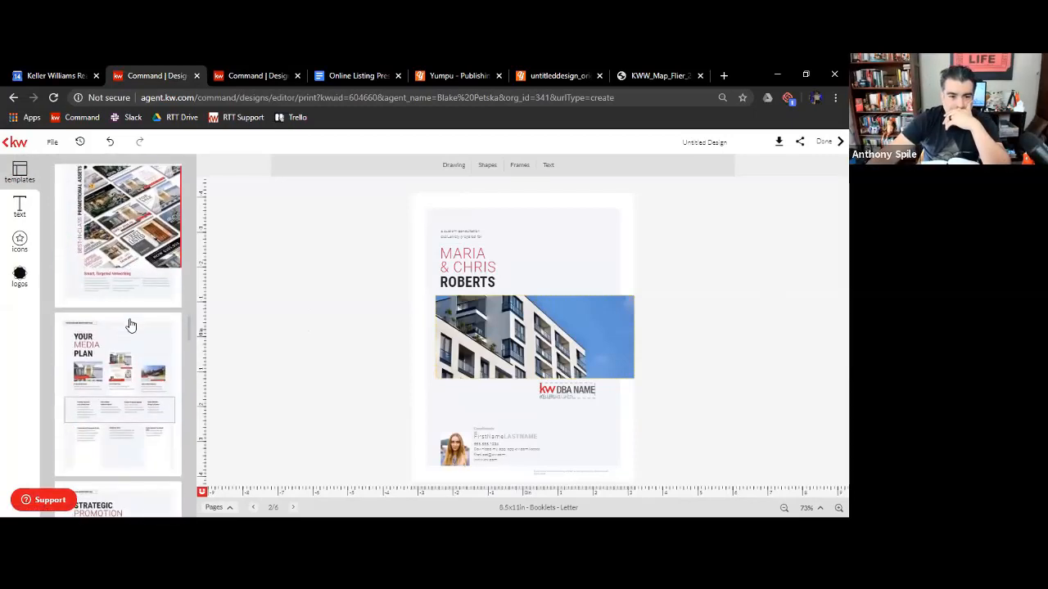
left_click(115, 293)
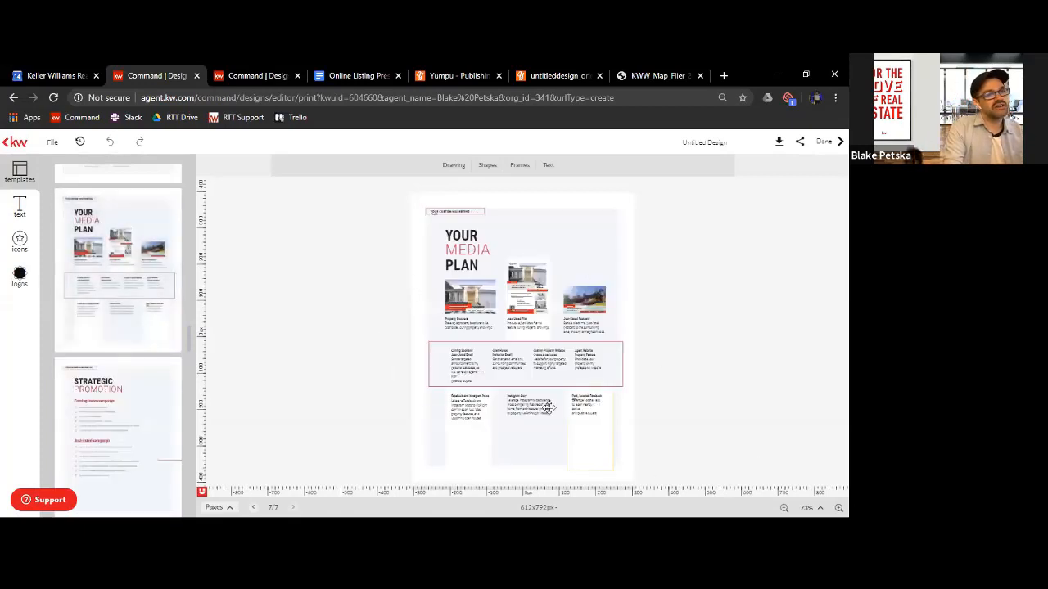
Add the Strategic Promotion and Open House Strategy template pages to the booklet
scroll(117, 409, "down", 1)
scroll(117, 409, "down", 2)
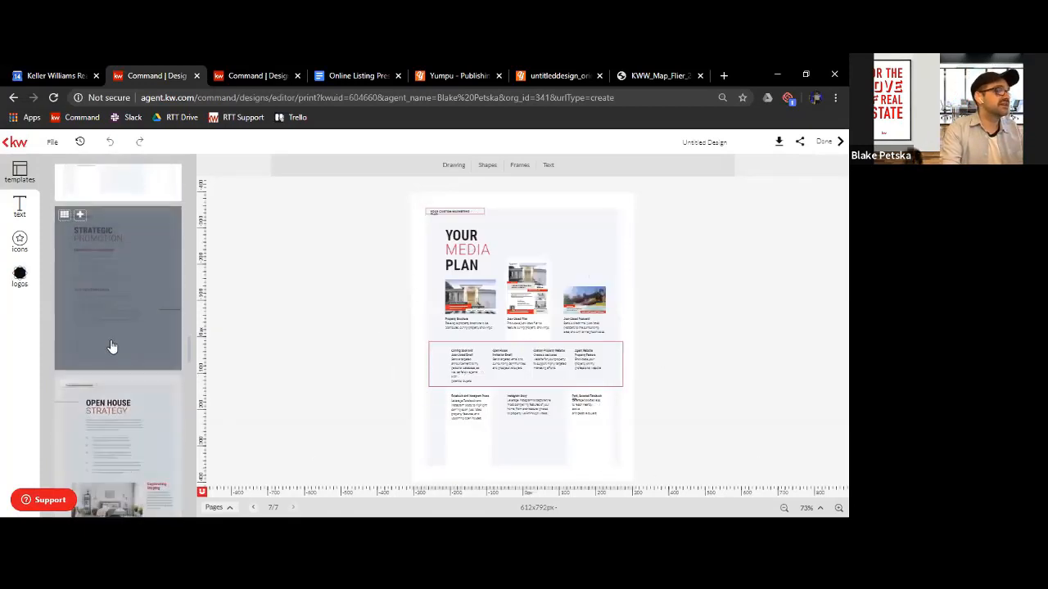
left_click(107, 284)
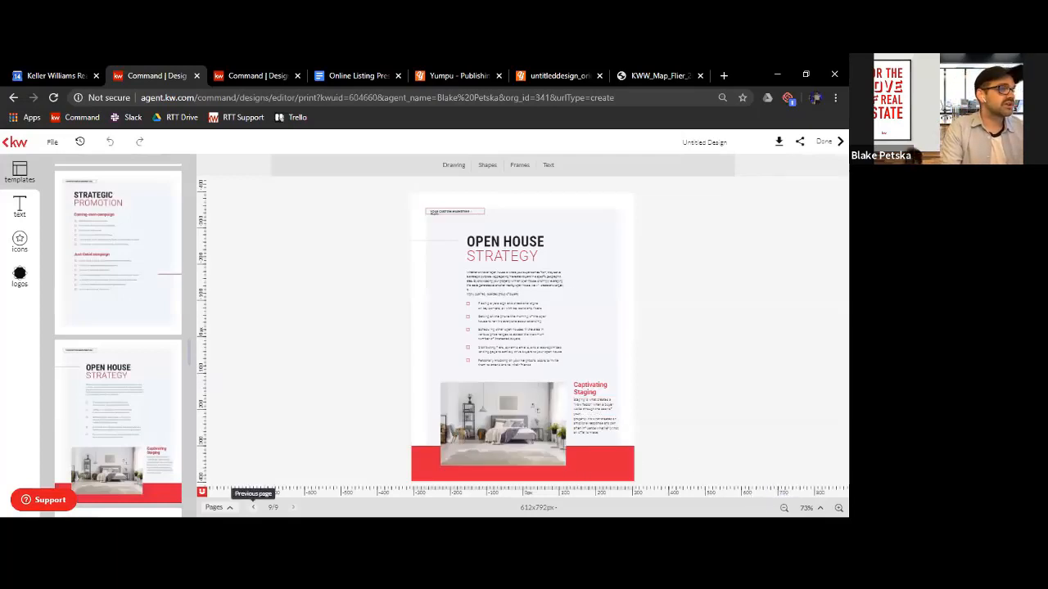
Go back to the Your Media Plan page and examine its marketing materials and descriptions up close
left_click(253, 508)
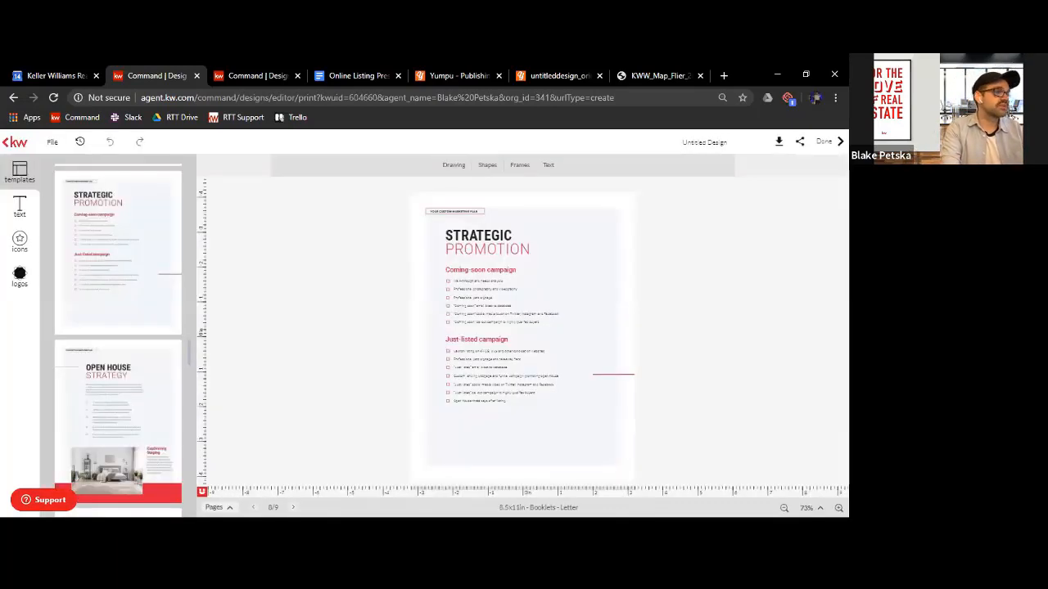
left_click(253, 508)
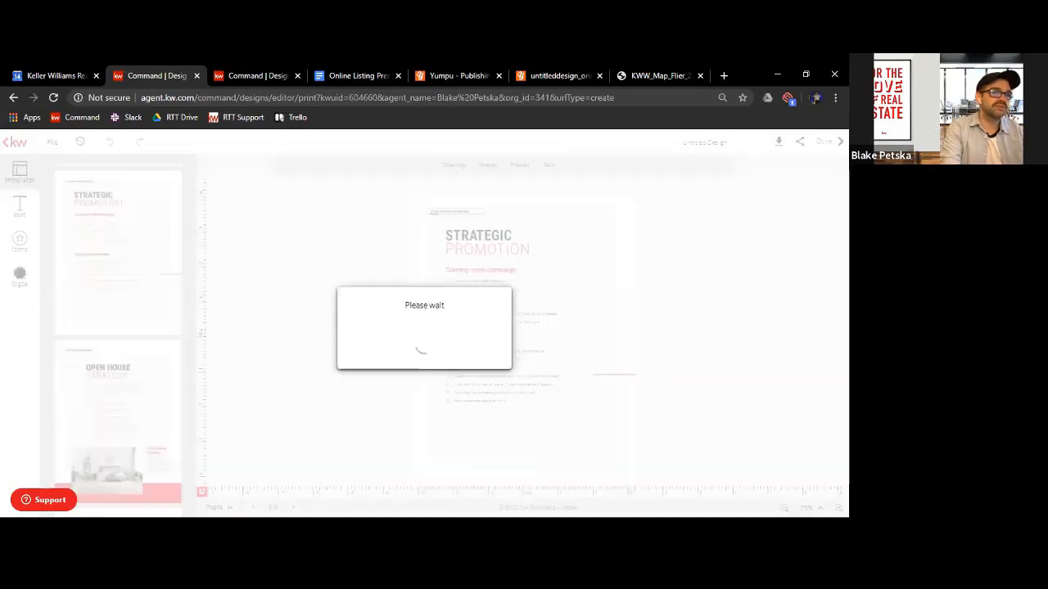
left_click(838, 507)
left_click(838, 507)
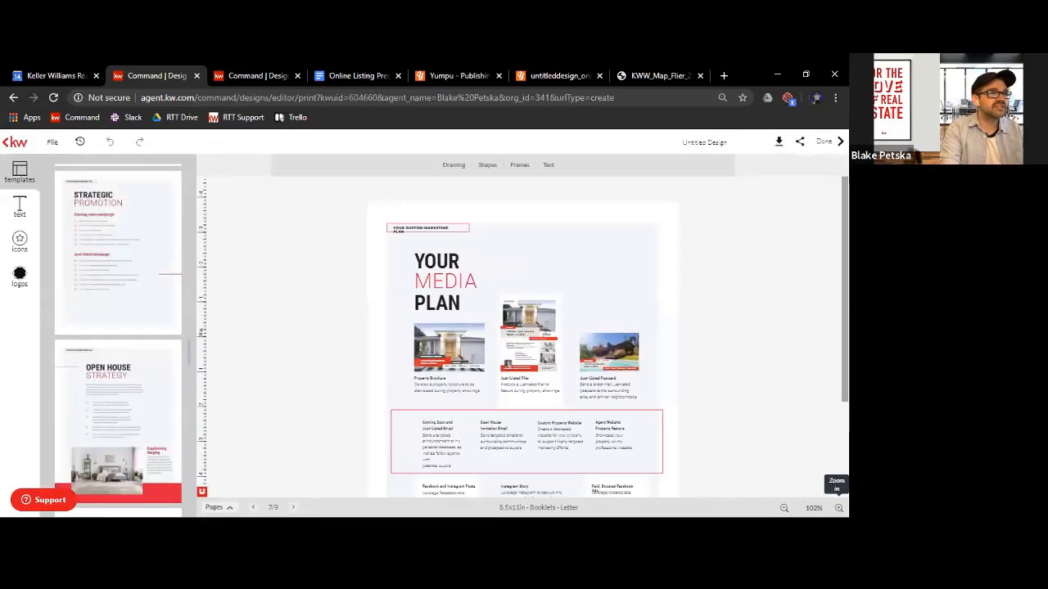
left_click(838, 507)
left_click(838, 507)
left_click(838, 507)
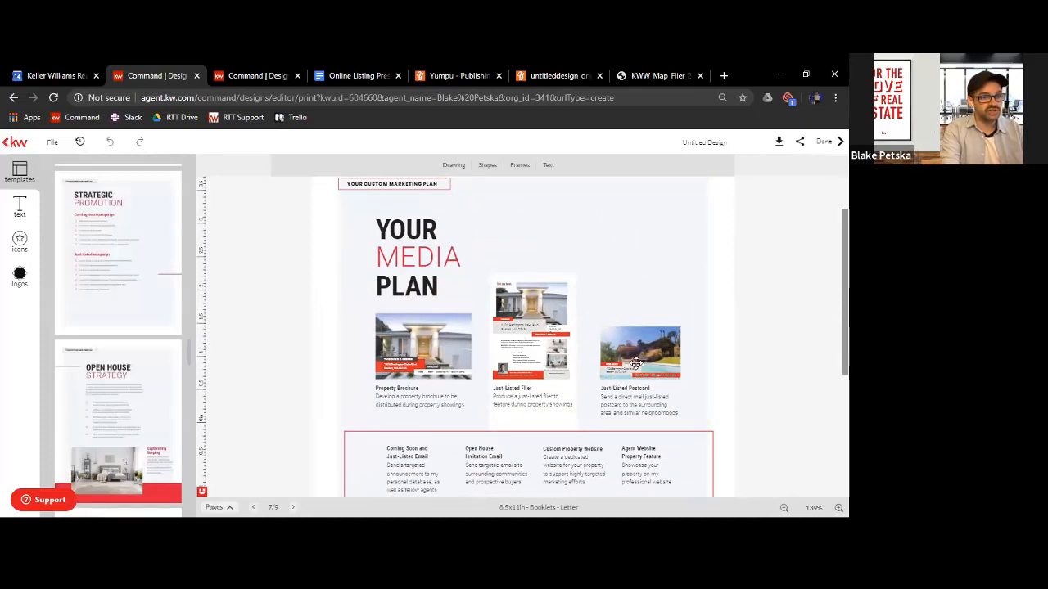
scroll(650, 402, "down", 1)
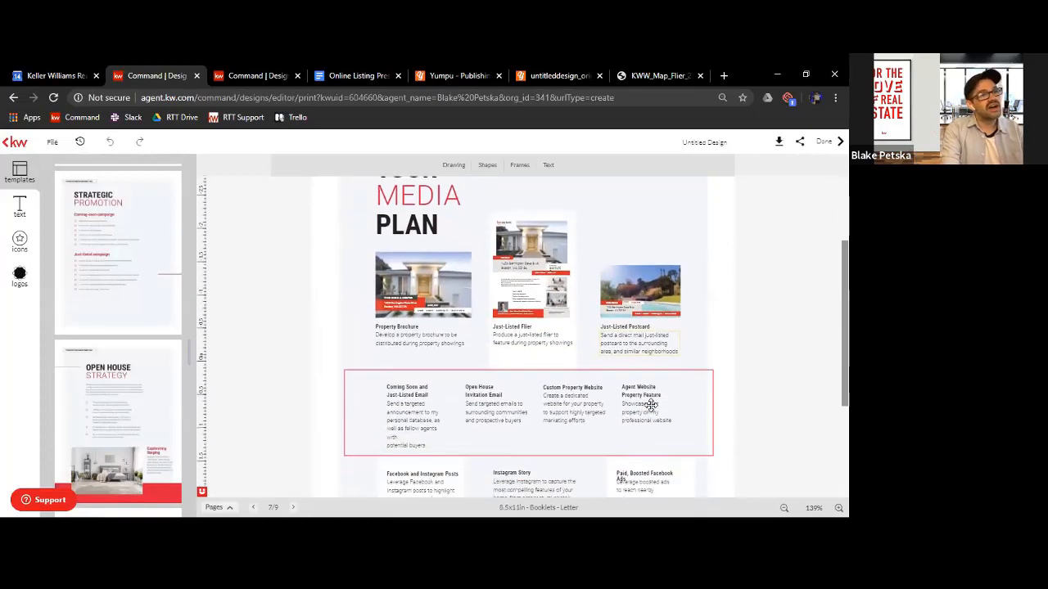
scroll(650, 403, "up", 1)
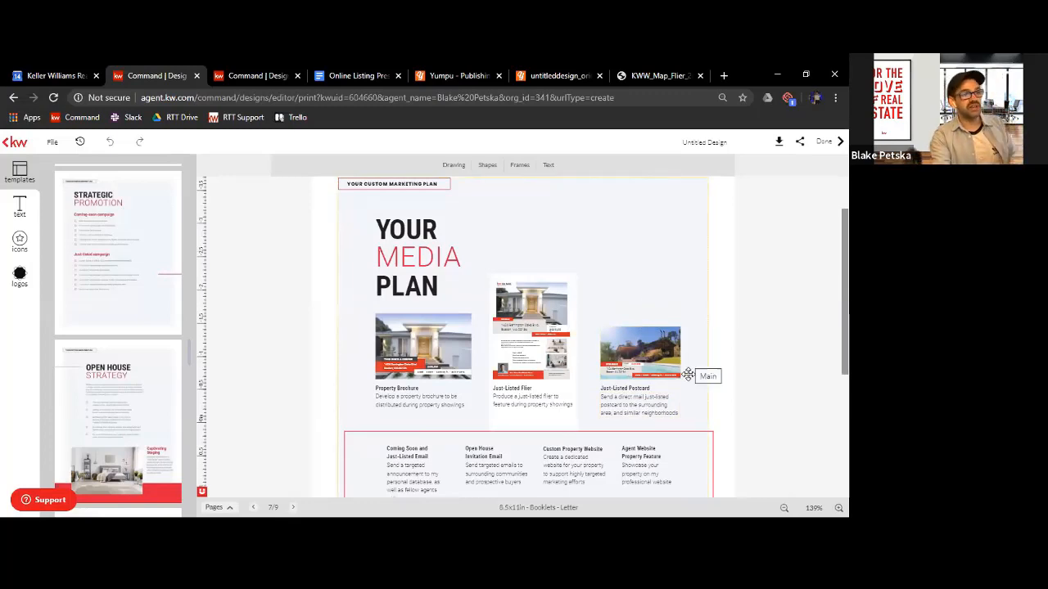
scroll(690, 376, "down", 1)
scroll(693, 379, "up", 1)
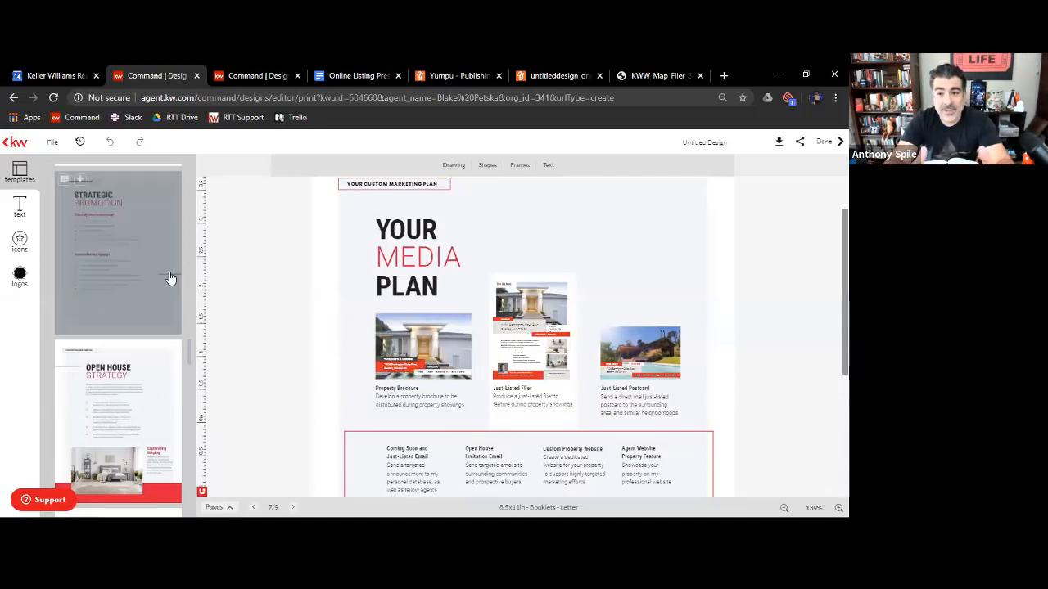
Delete the Property Brochure house photo and its empty picture placeholder from the Your Media Plan page
left_click(405, 355)
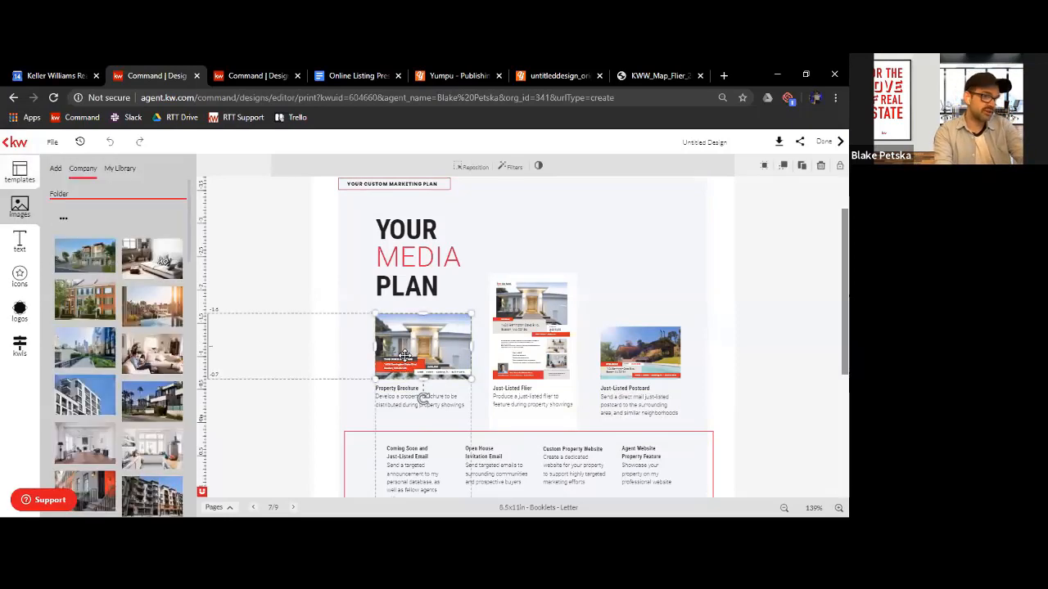
key("Delete")
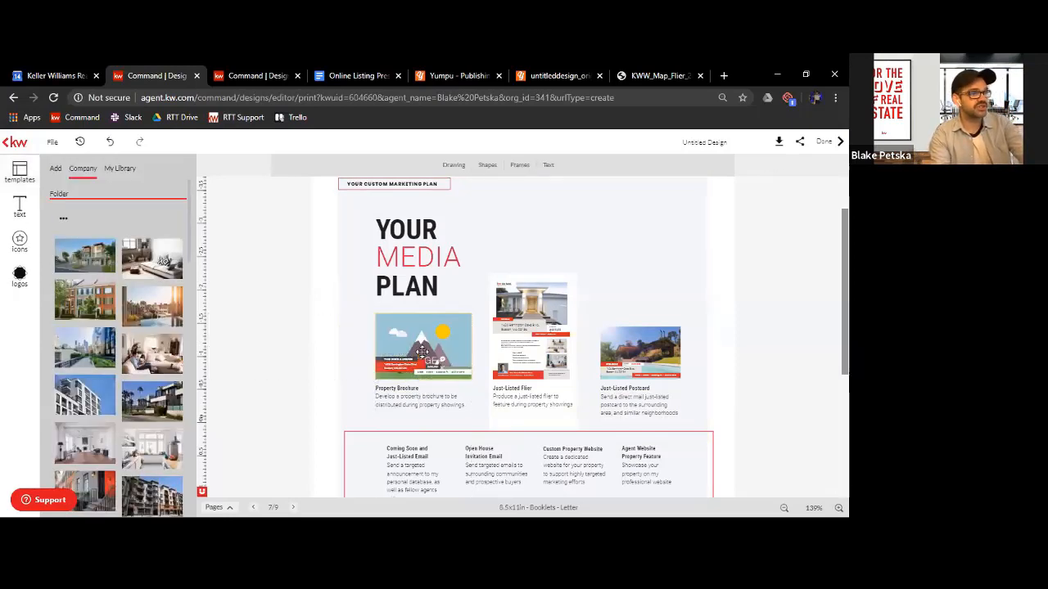
left_click(425, 349)
key("Delete")
left_click(370, 336)
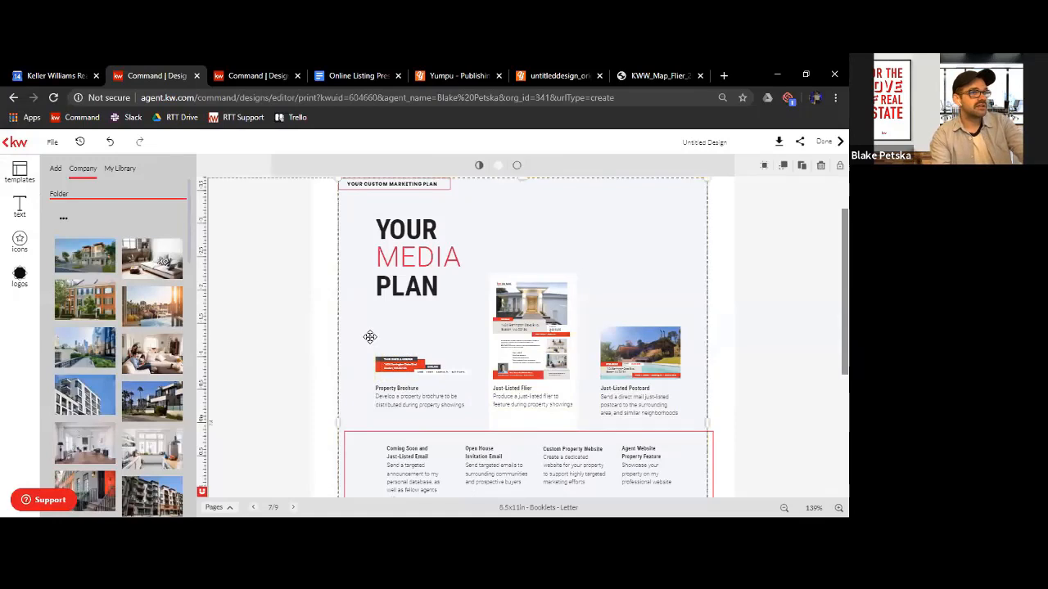
Delete the red address banner and the leftover photo strip above the Property Brochure caption
left_click(389, 365)
key("Delete")
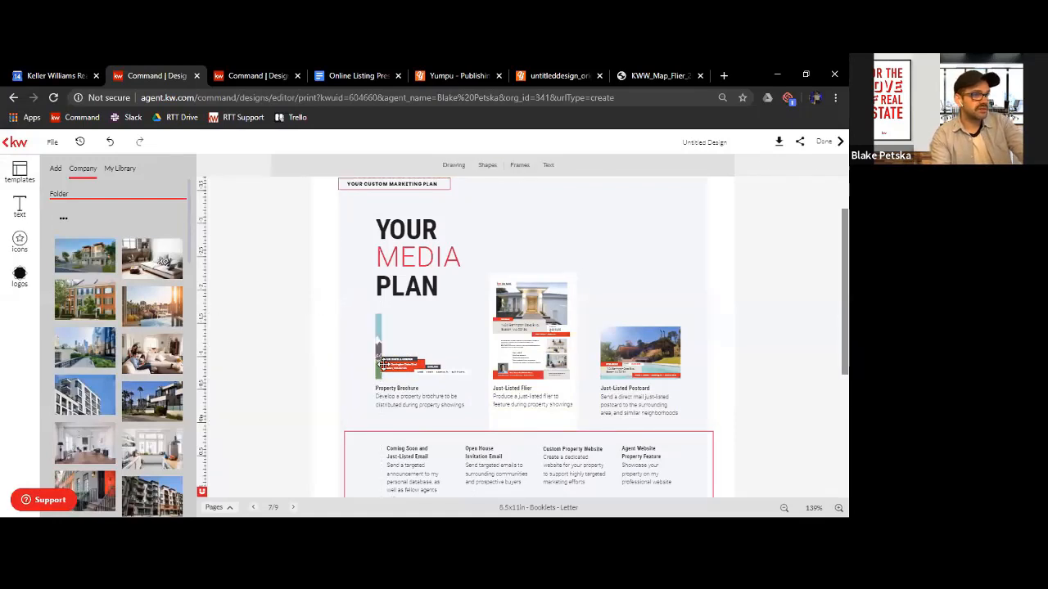
left_click(391, 367)
key("Delete")
left_click(381, 364)
left_click(379, 363)
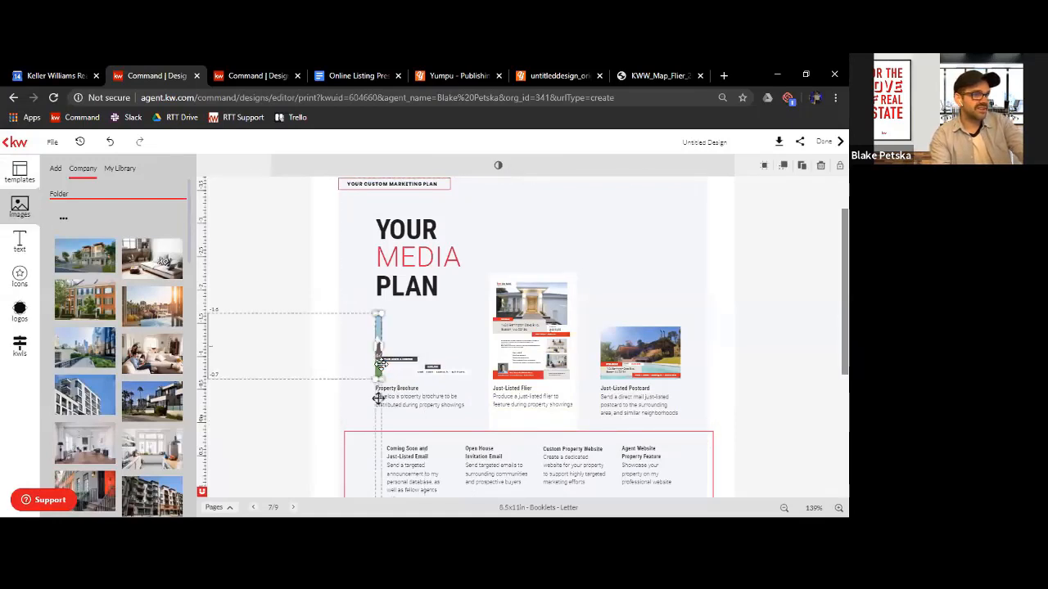
key("Delete")
Delete the remaining dark bars, label and small detail text above the Property Brochure caption
left_click(395, 359)
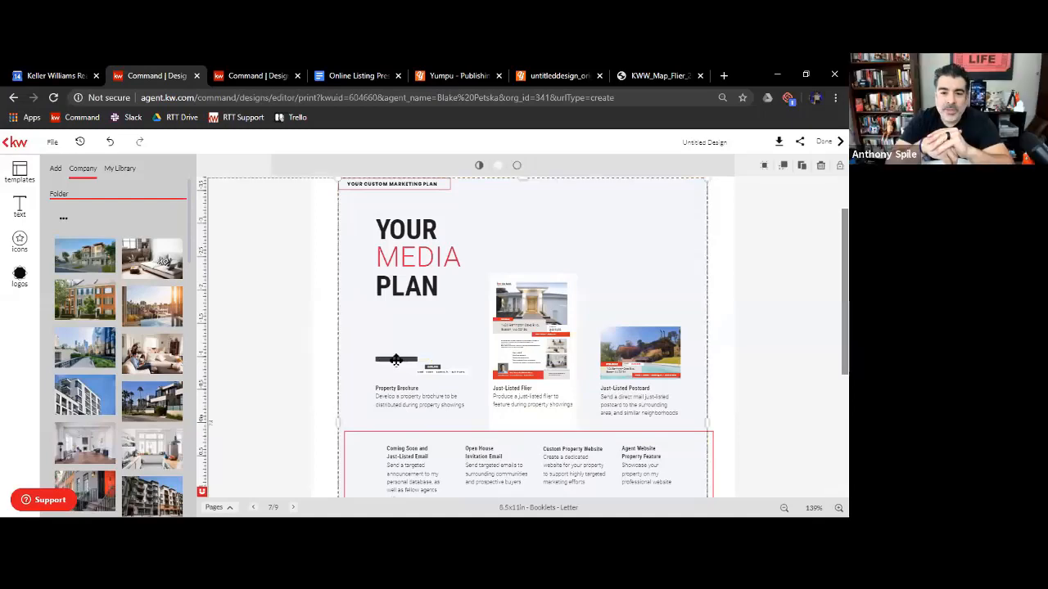
left_click(397, 359)
key("Delete")
left_click(457, 380)
left_click(435, 368)
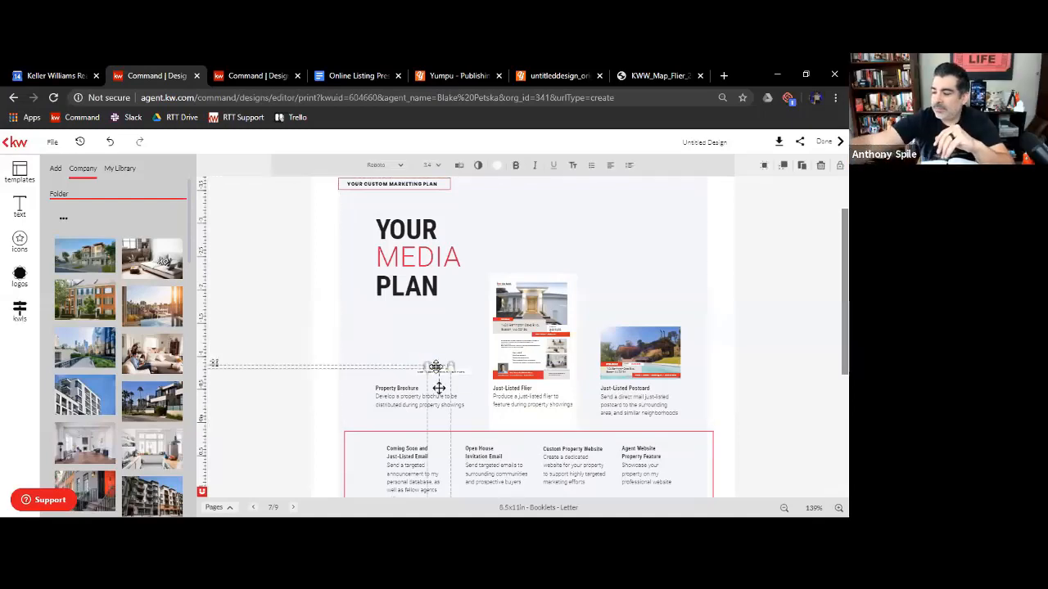
key("Delete")
left_click(433, 367)
key("Delete")
left_click(432, 367)
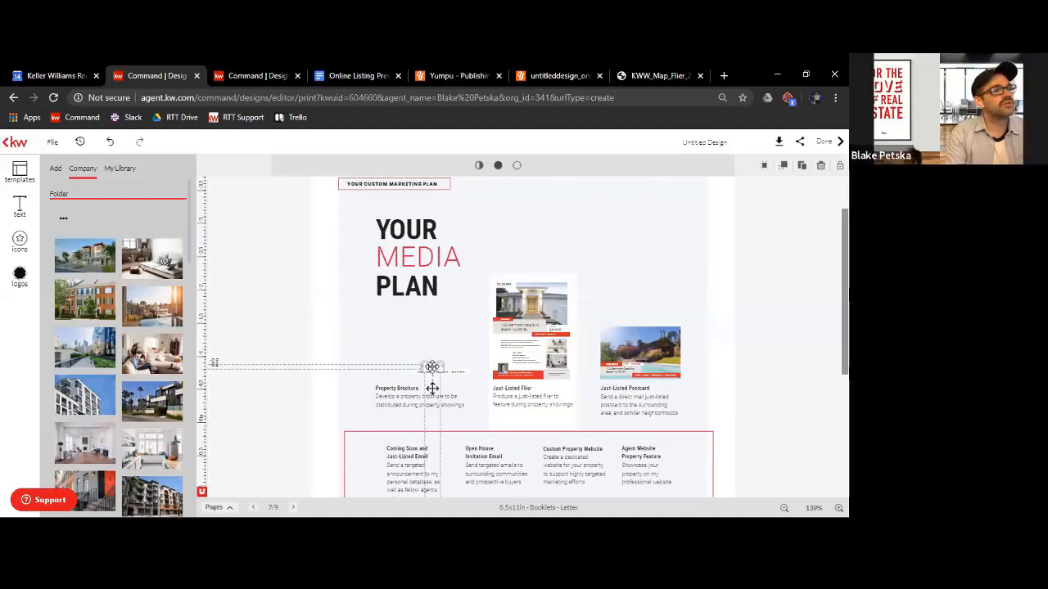
key("Delete")
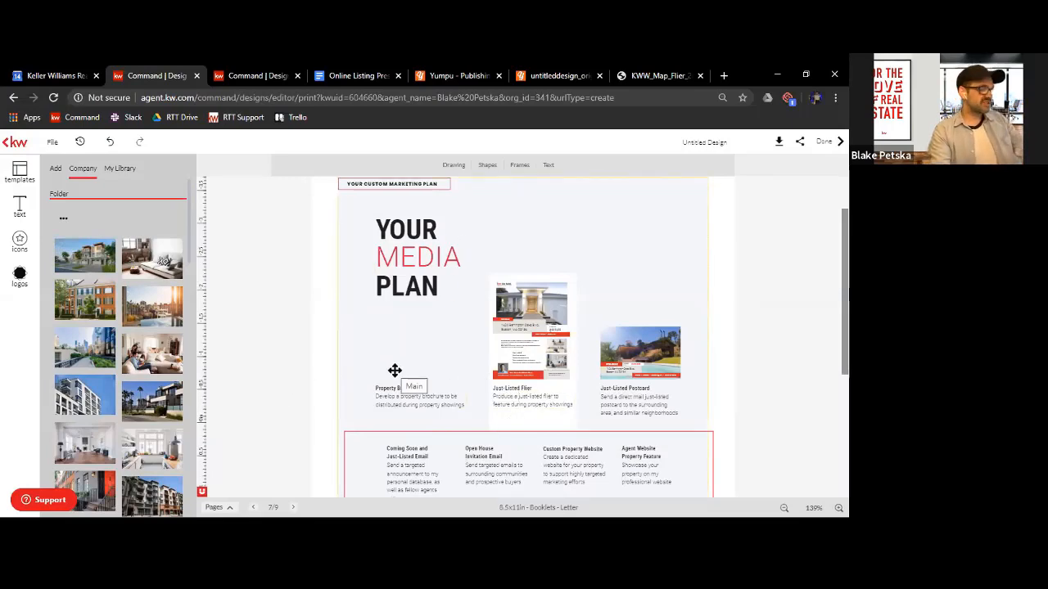
Insert the Facebook icon from the stock icons and shrink it into the empty space above the Property Brochure caption
scroll(114, 317, "down", 5)
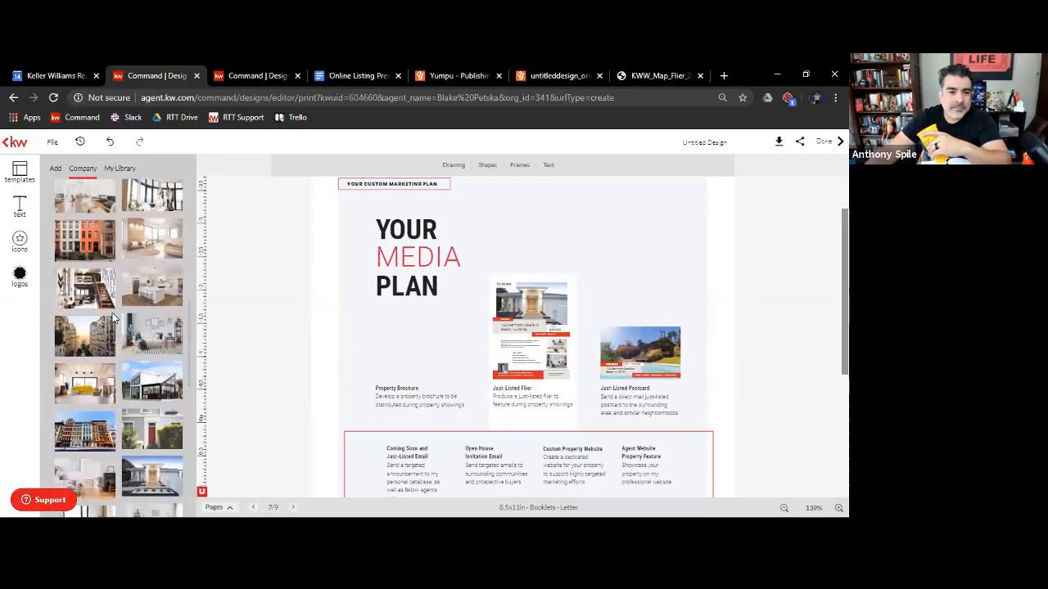
scroll(114, 317, "up", 5)
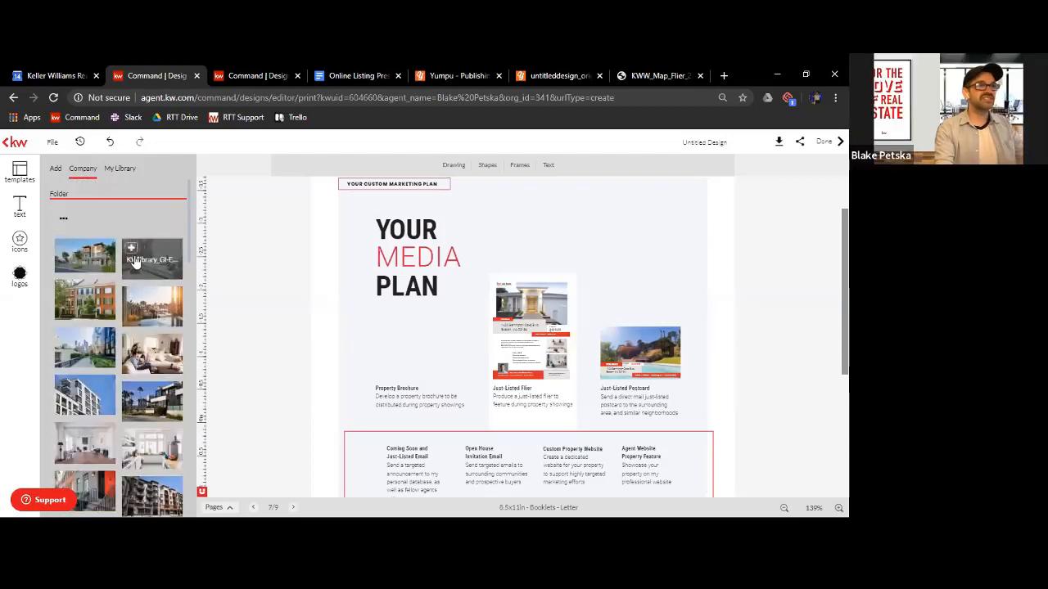
left_click(15, 244)
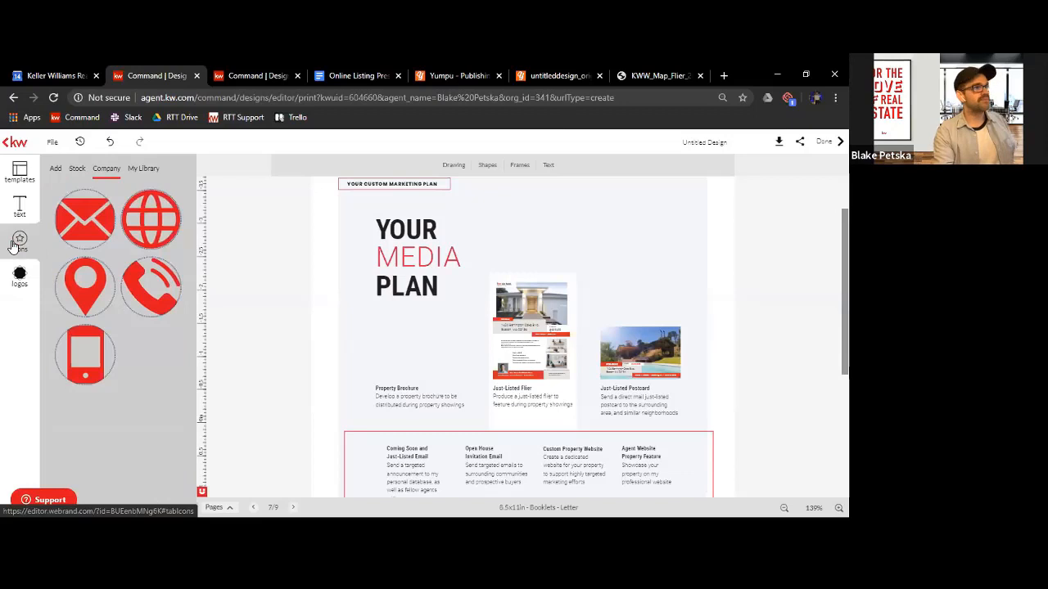
left_click(76, 170)
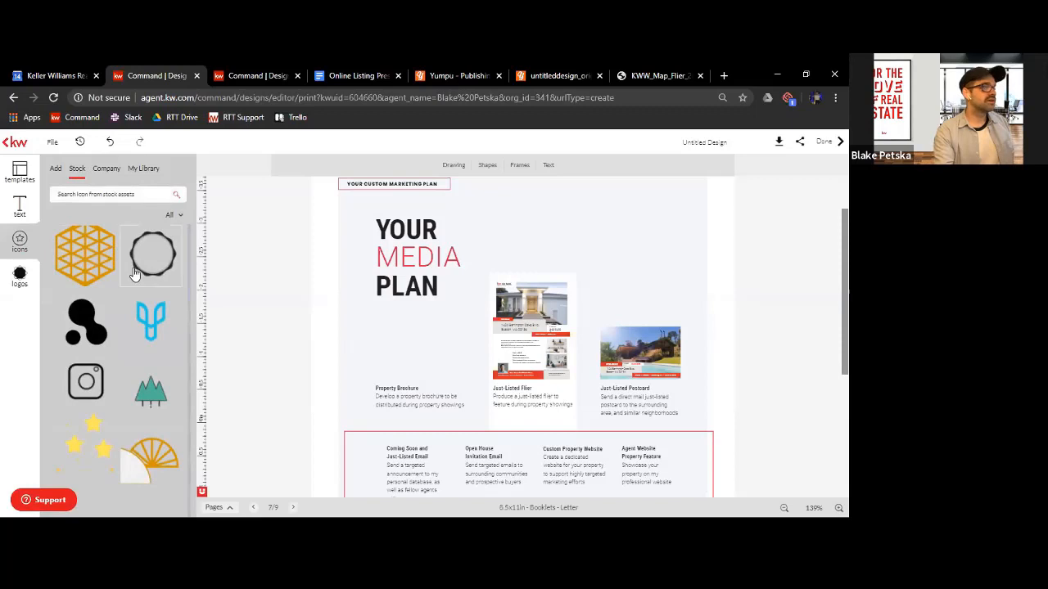
scroll(130, 312, "down", 1)
scroll(130, 312, "down", 5)
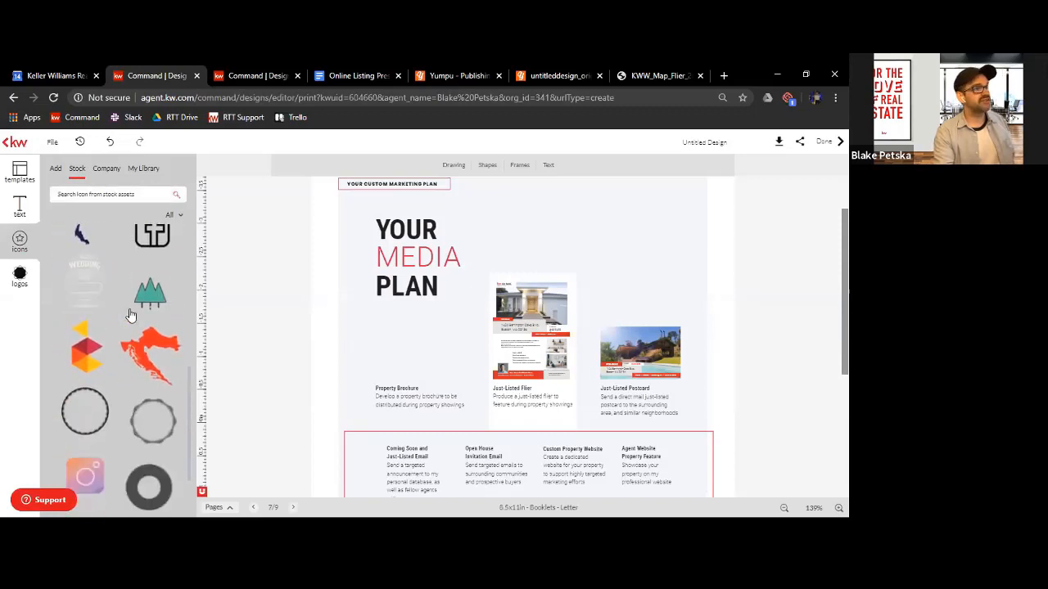
scroll(141, 327, "up", 1)
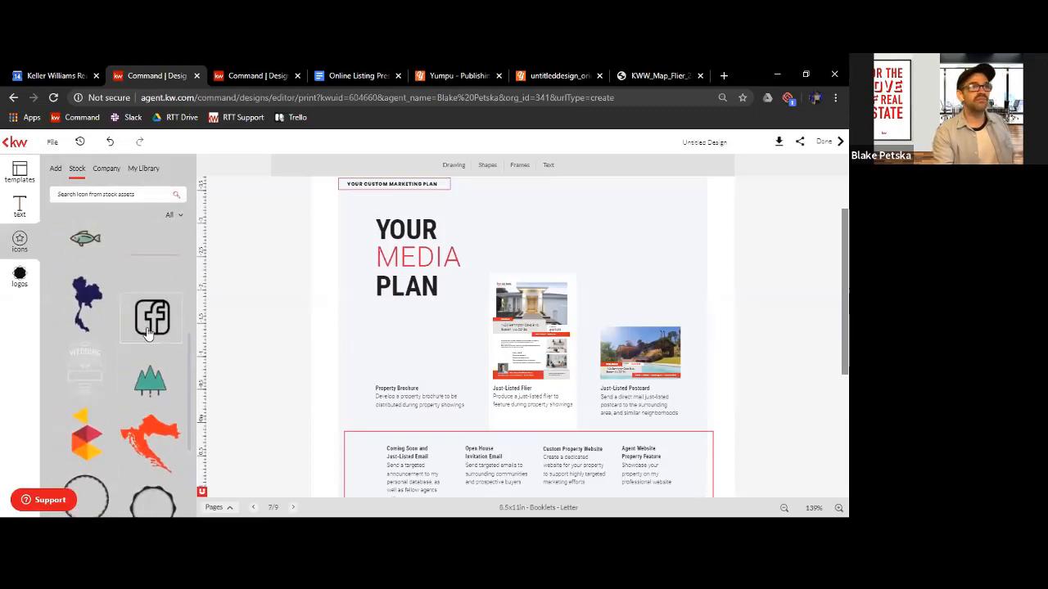
left_click(142, 328)
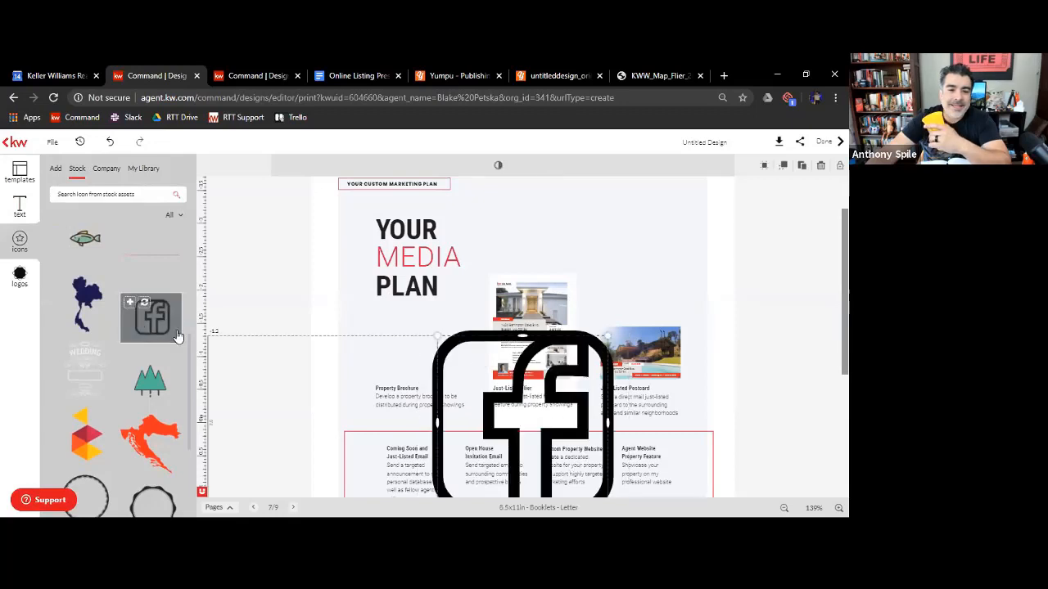
left_click_drag(608, 330, 403, 345)
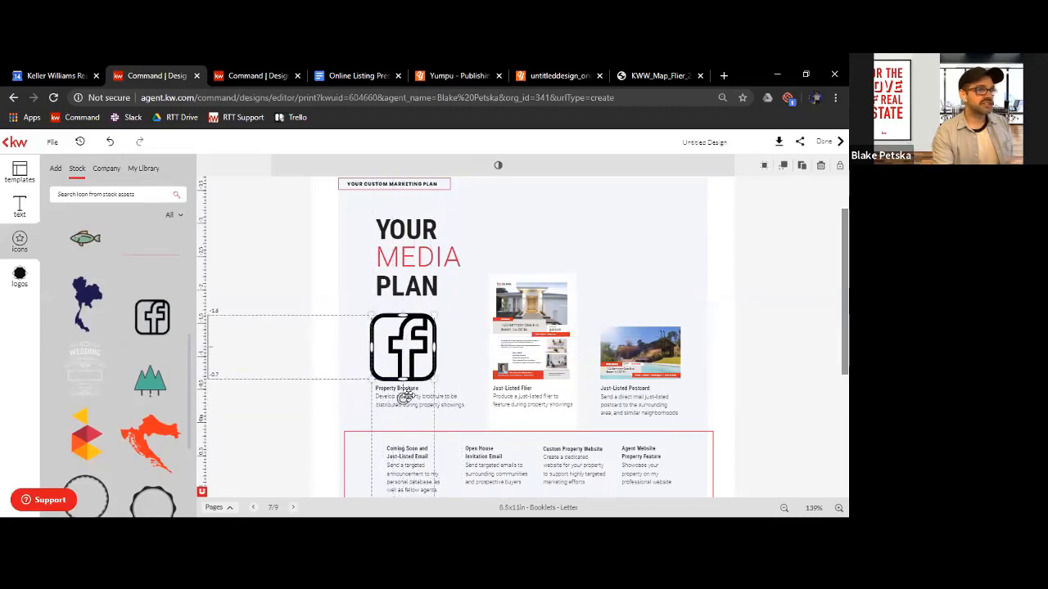
Replace the Property Brochure heading text with "Paid FB Ads" and save the change
left_click(408, 390)
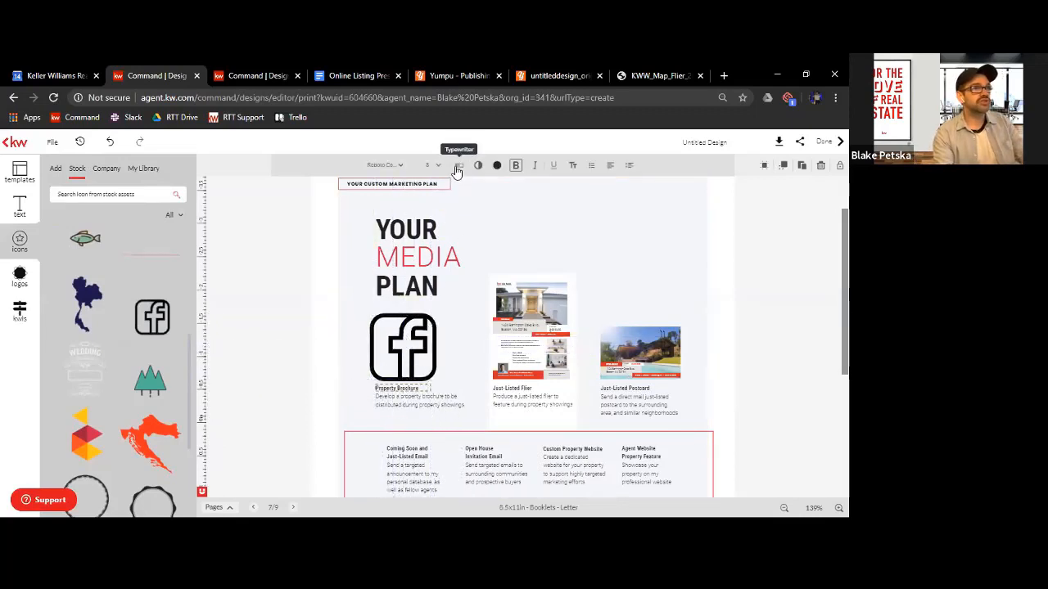
left_click(456, 167)
left_click_drag(290, 161, 204, 197)
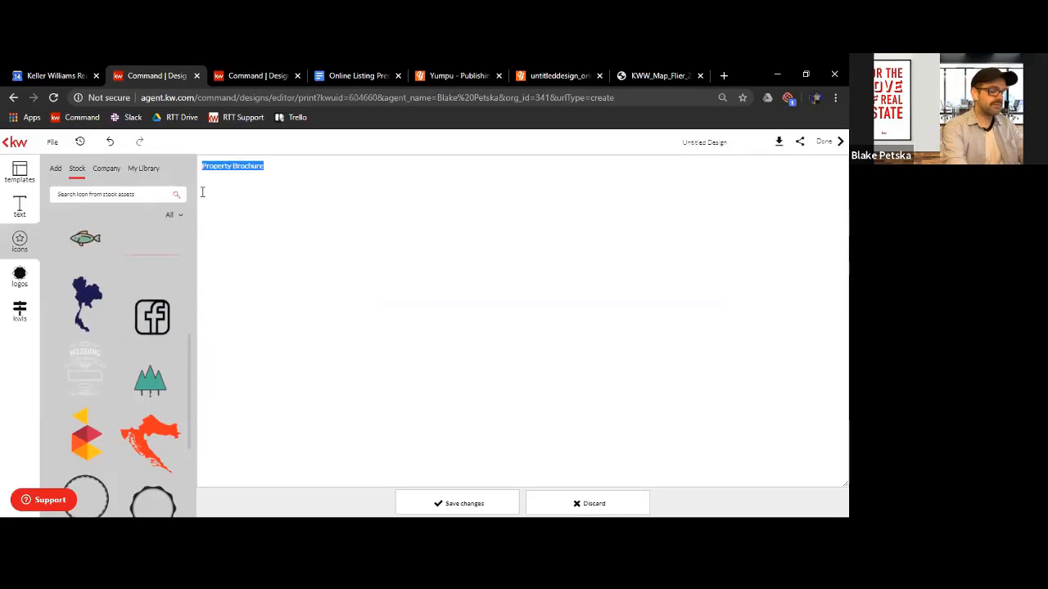
type("OP")
type("i")
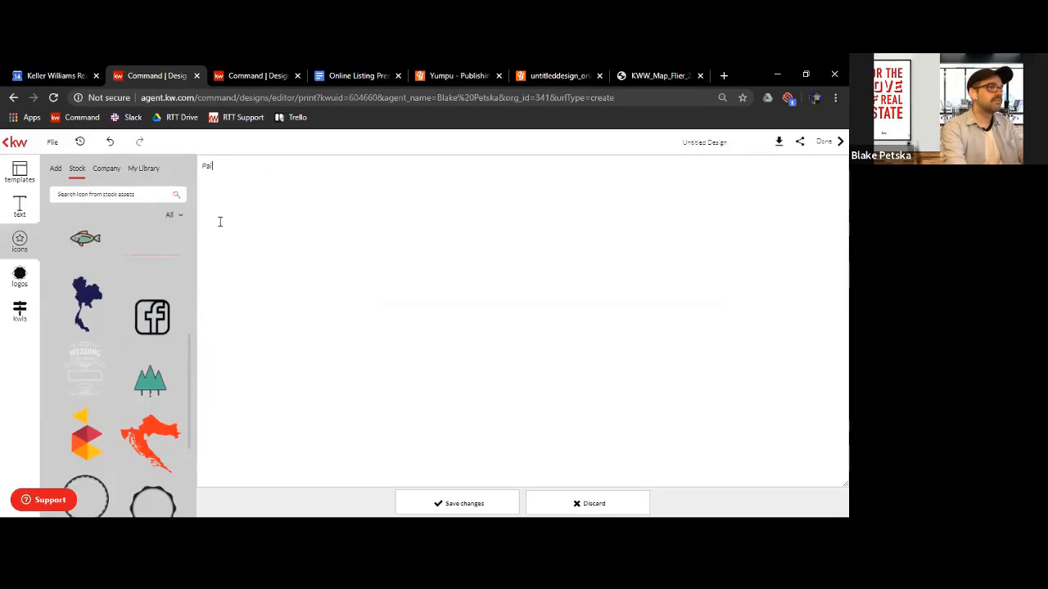
type("d FB Ads")
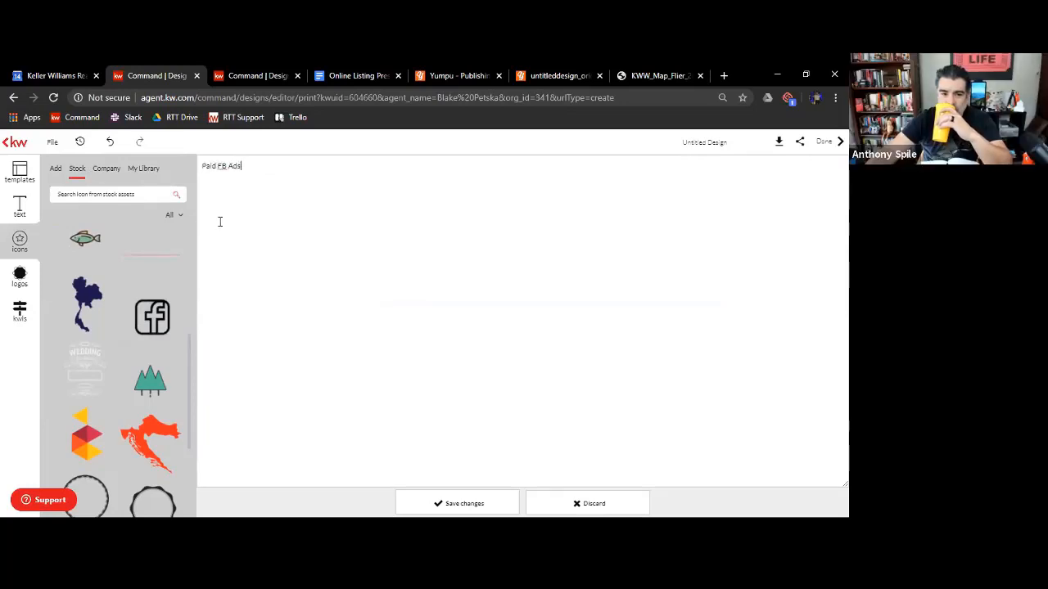
left_click(468, 501)
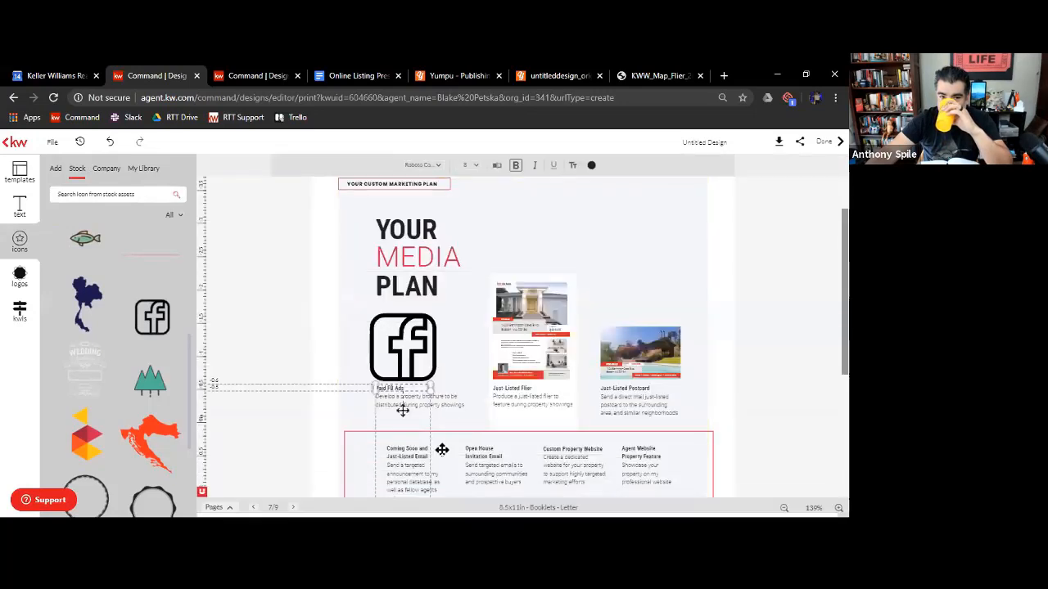
Replace the description under Paid FB Ads with "Have thousands of eyes on your property. As we advertise to qualified buyers."
left_click(447, 398)
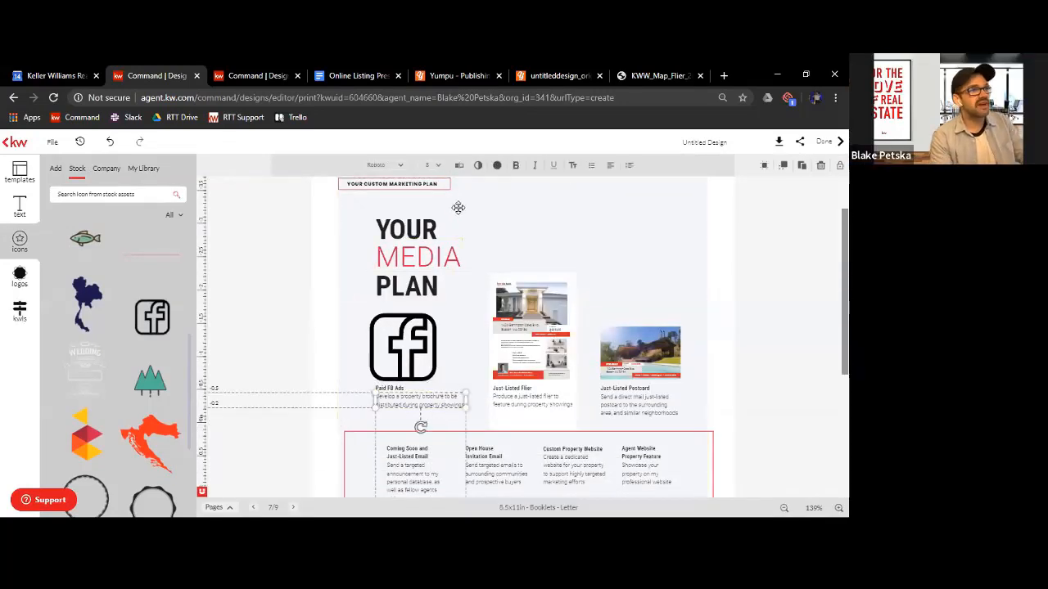
left_click(465, 163)
left_click_drag(322, 177, 182, 157)
key("BackSpace")
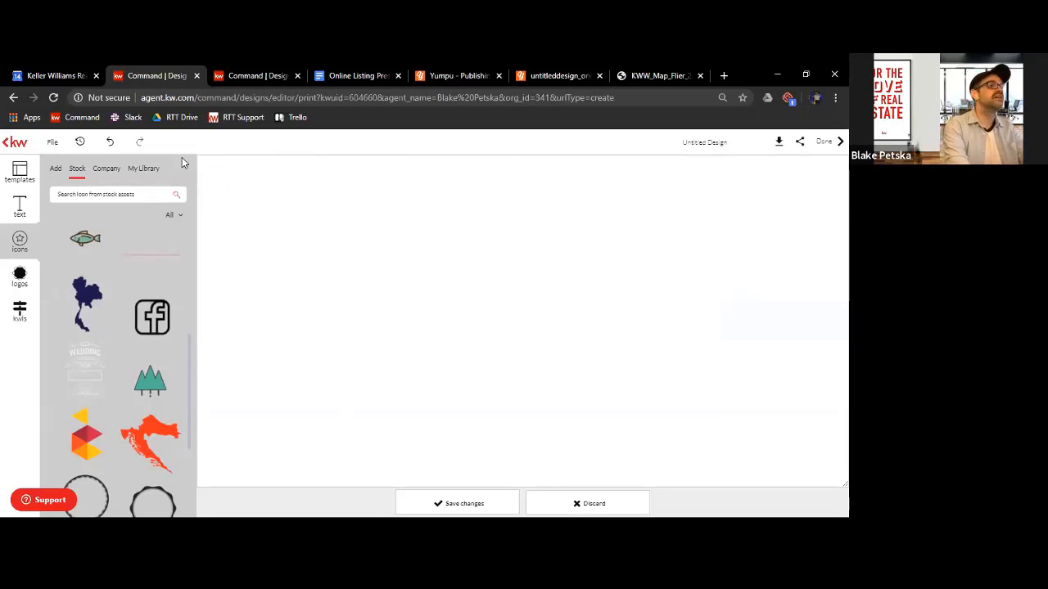
type("Have thous")
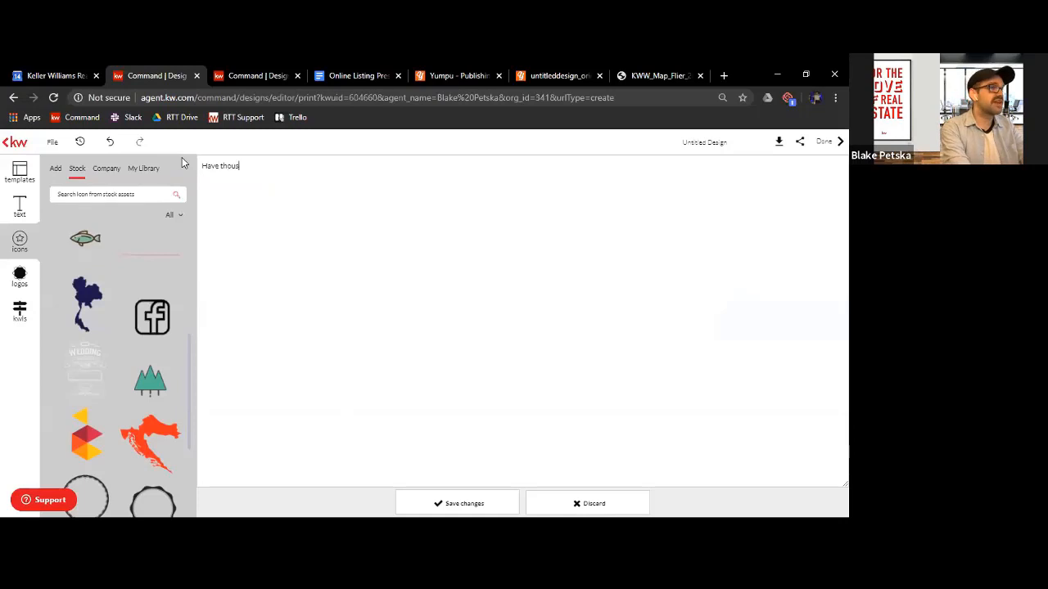
type("ands of eye")
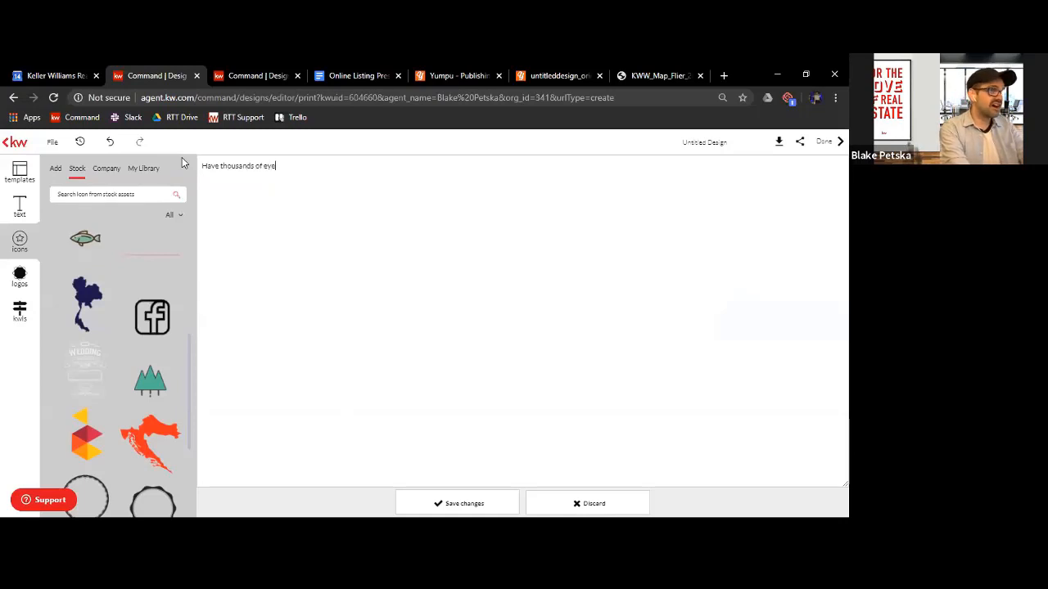
type("s on your pro")
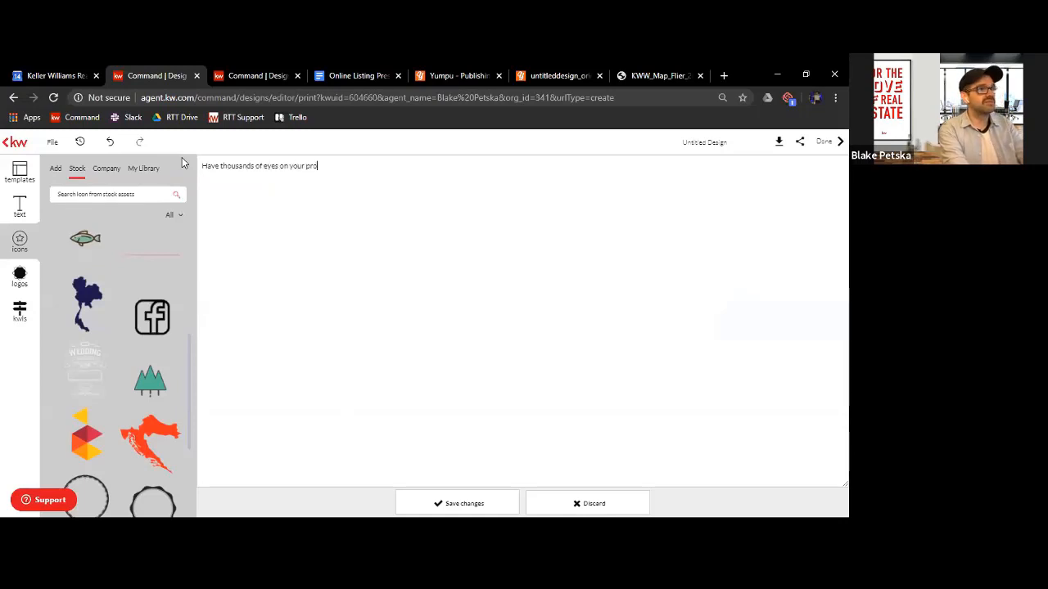
type("perty. As we advertise to qualified buyers.")
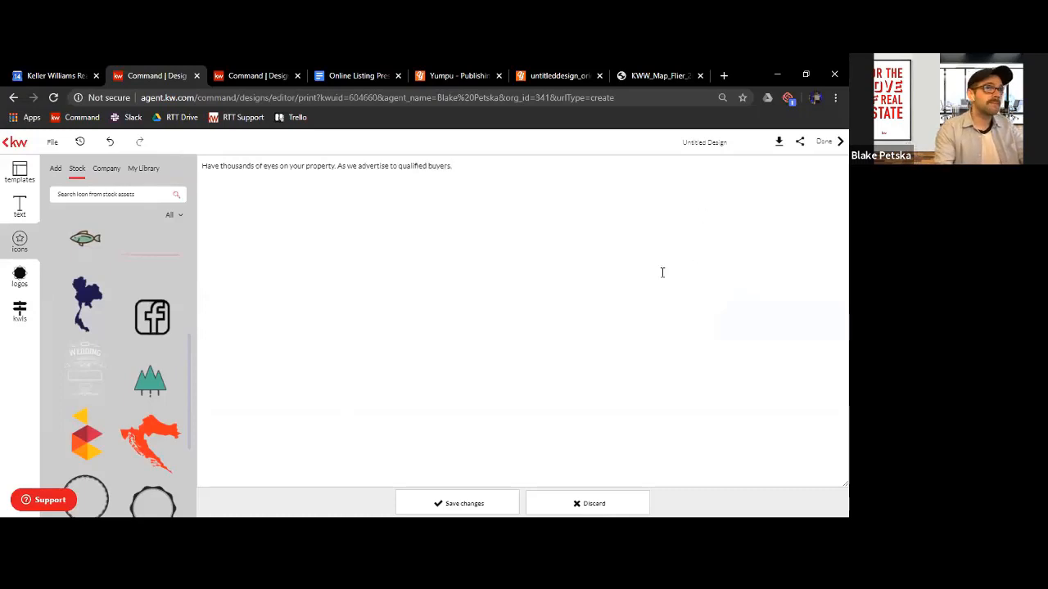
left_click(468, 504)
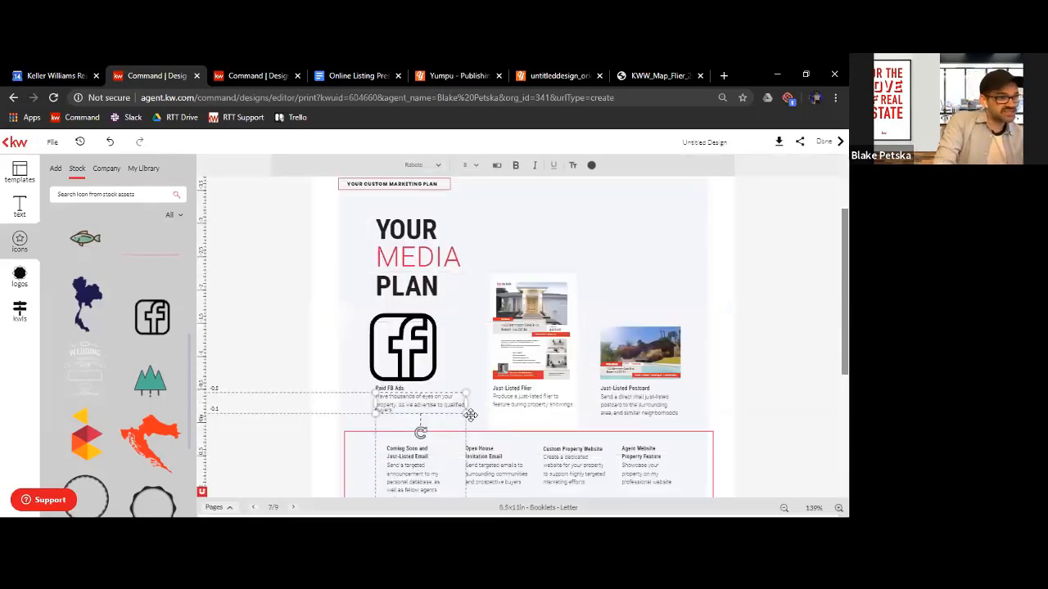
left_click(753, 348)
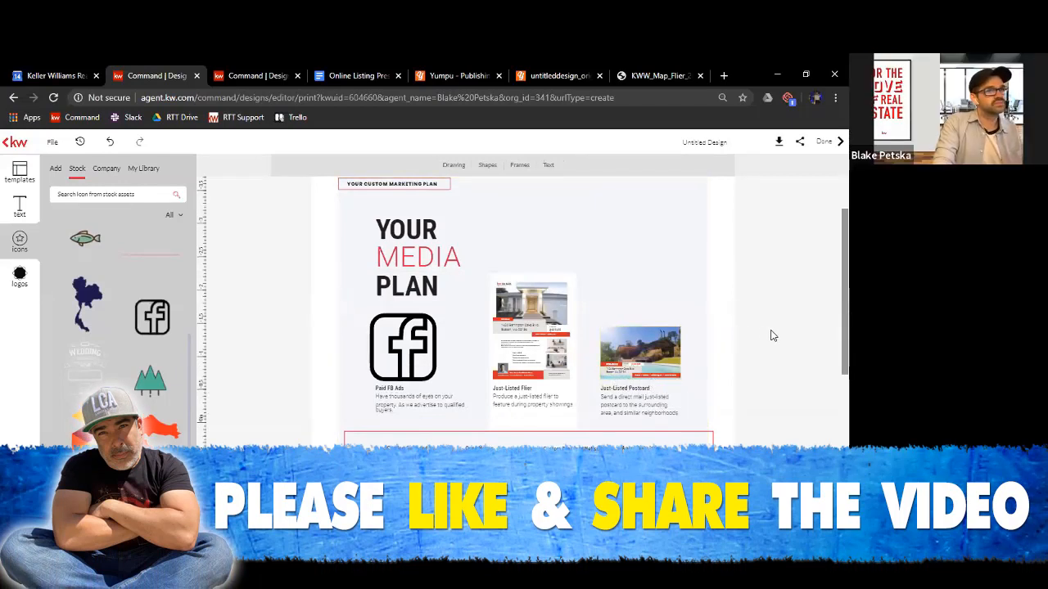
Scale the Facebook icon down further above the Paid FB Ads caption
scroll(771, 335, "down", 3)
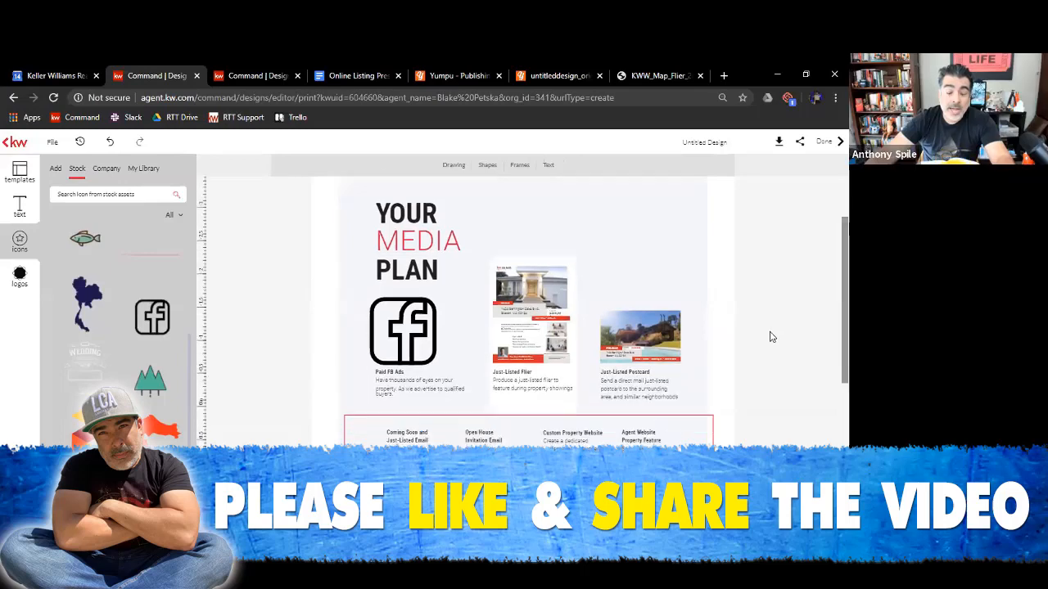
scroll(771, 336, "up", 2)
scroll(715, 263, "up", 2)
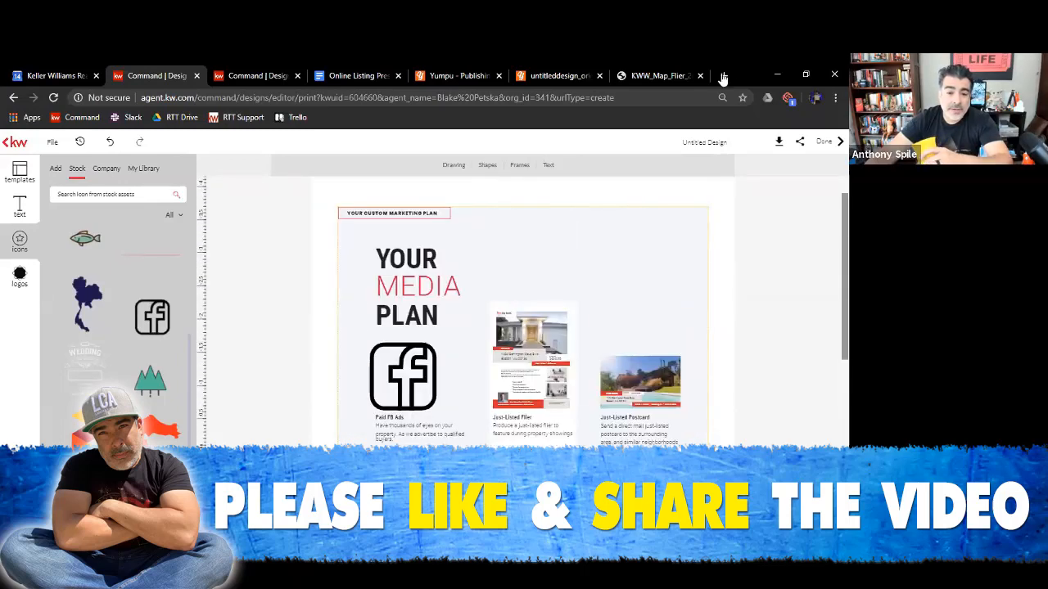
scroll(489, 161, "up", 1)
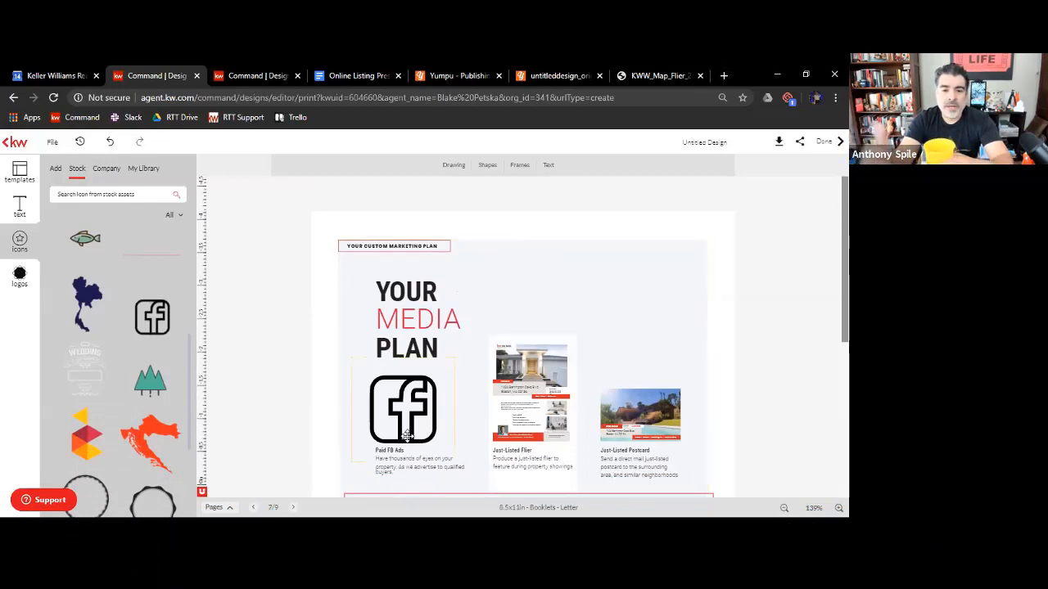
left_click(436, 446)
mouse_move(432, 442)
left_mouse_down()
mouse_move(408, 414)
mouse_move(418, 426)
left_mouse_up()
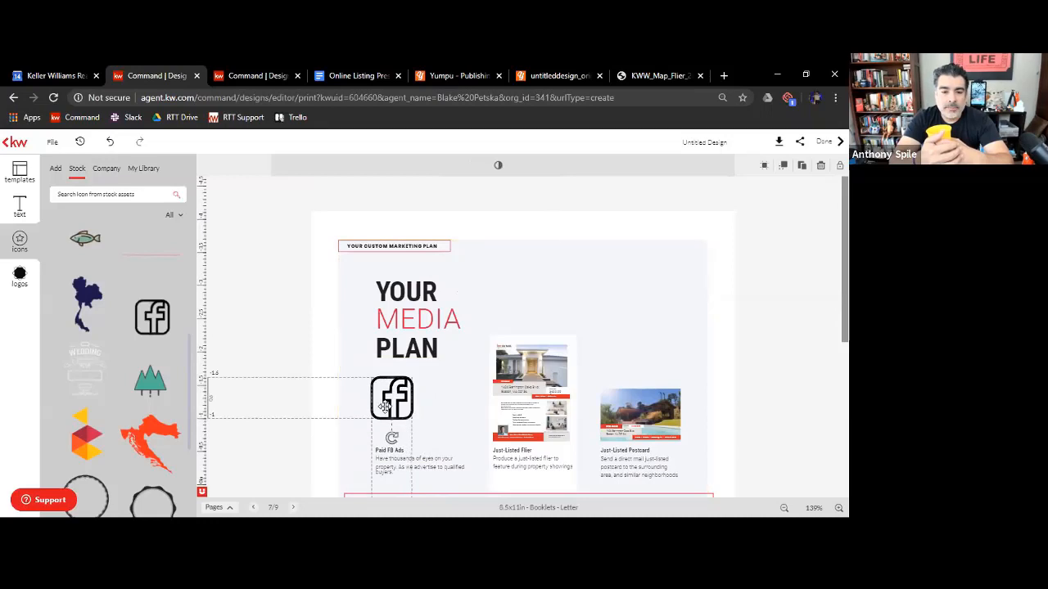
Insert the Instagram icon from the stock icons, reduce its size and move it beside the Facebook icon
scroll(96, 408, "up", 5)
left_click(92, 407)
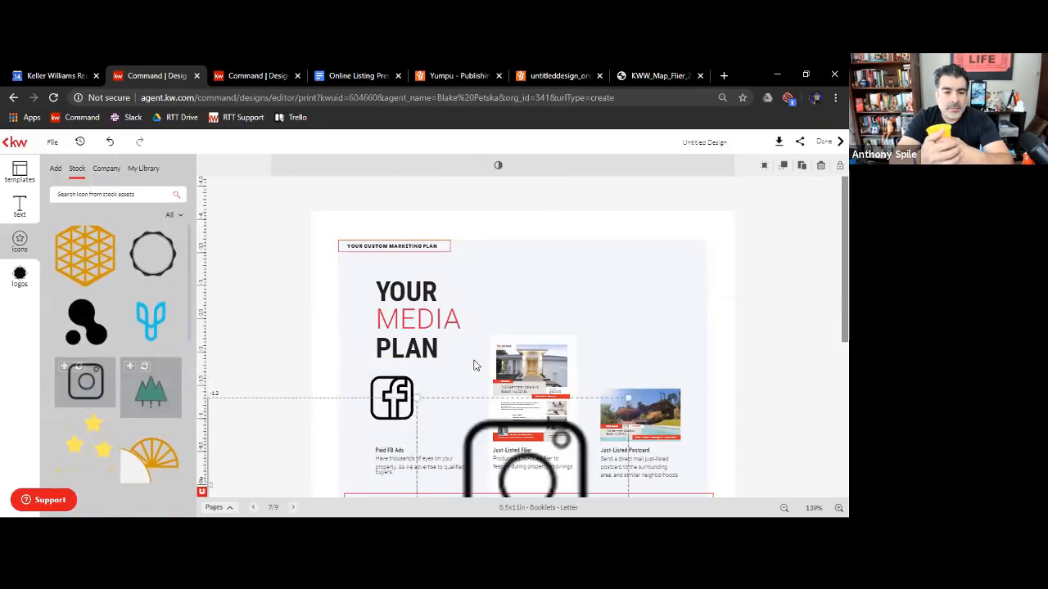
left_click_drag(608, 398, 544, 460)
left_click_drag(490, 492, 450, 408)
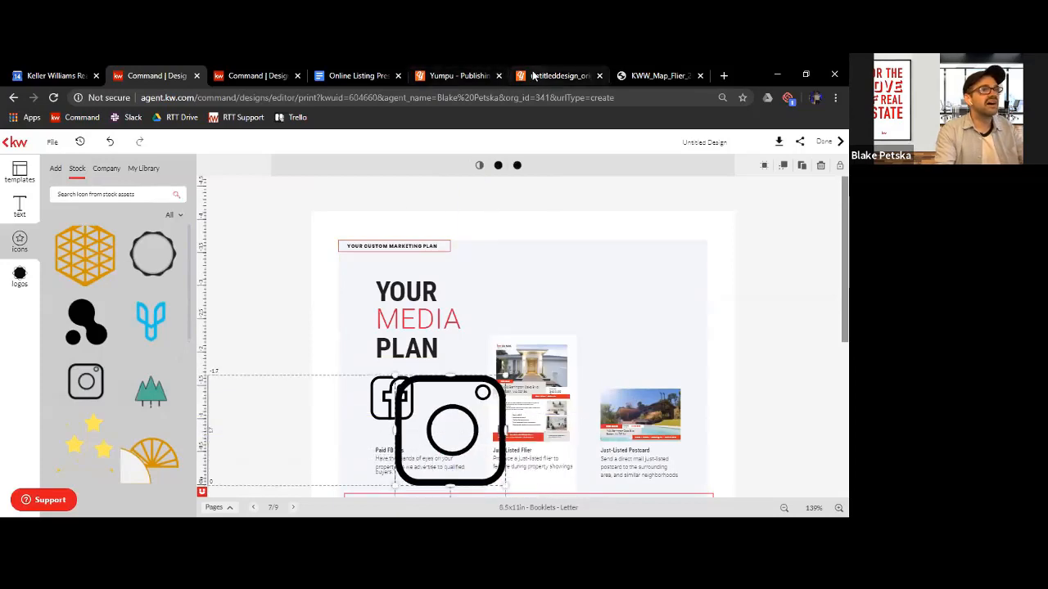
Switch to the published Yumpu booklet and page back to its Your Digital Media Plan spread
left_click(556, 75)
left_click(25, 327)
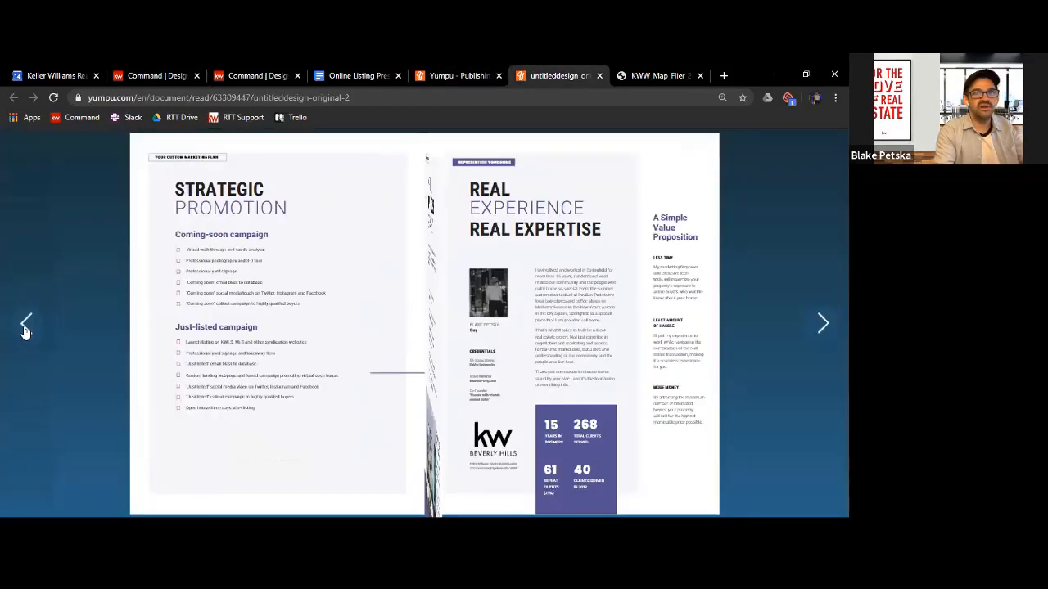
left_click(25, 327)
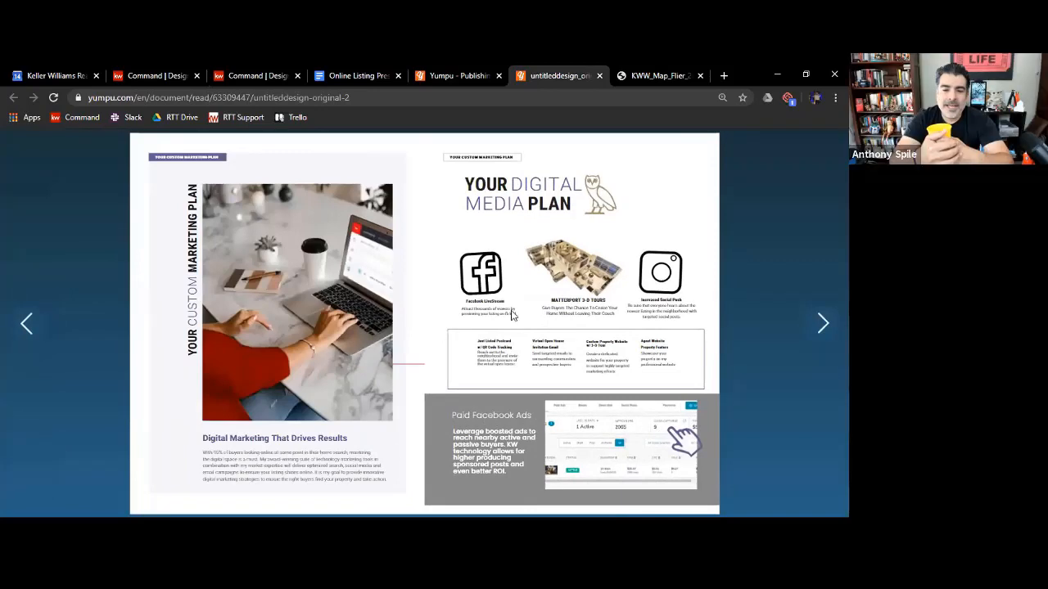
Return to the media plan page in KW Command Designs and shrink the Instagram icon, placing it beside the Facebook icon above the Paid FB Ads caption
left_click(141, 76)
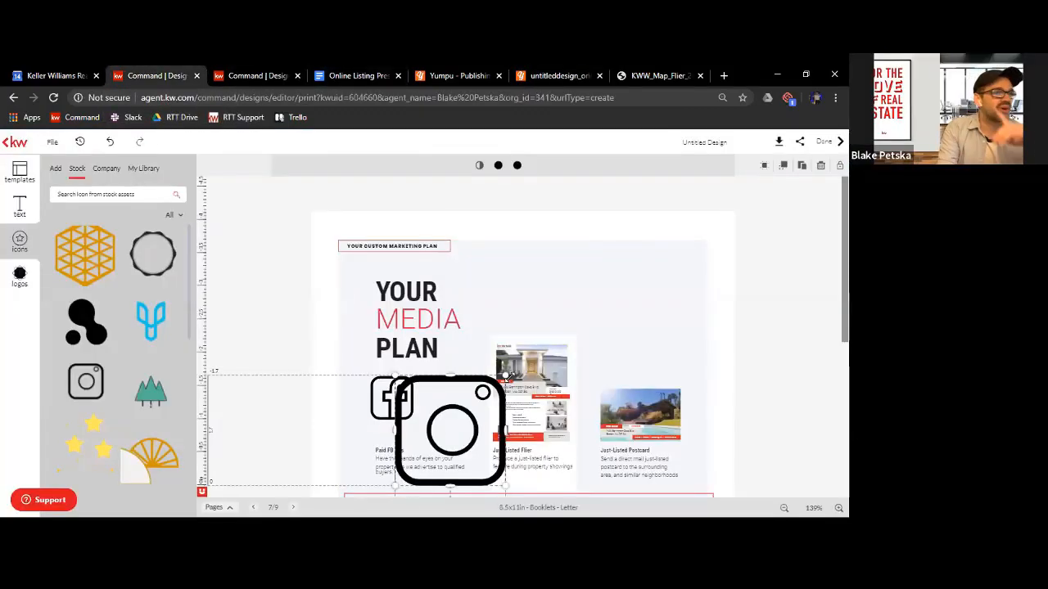
left_click_drag(504, 378, 421, 459)
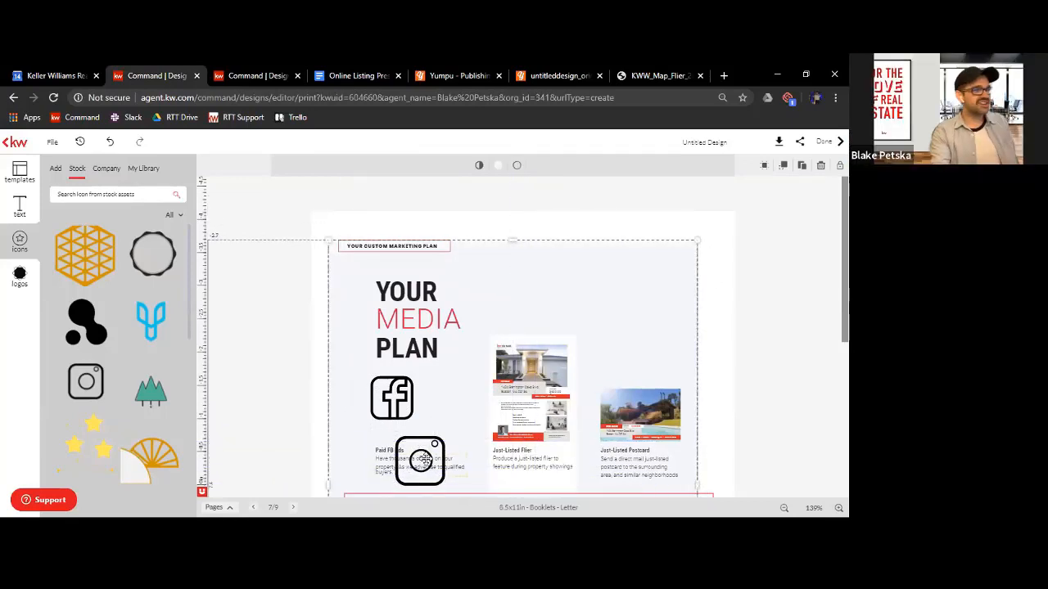
left_click(433, 437)
left_click(426, 438)
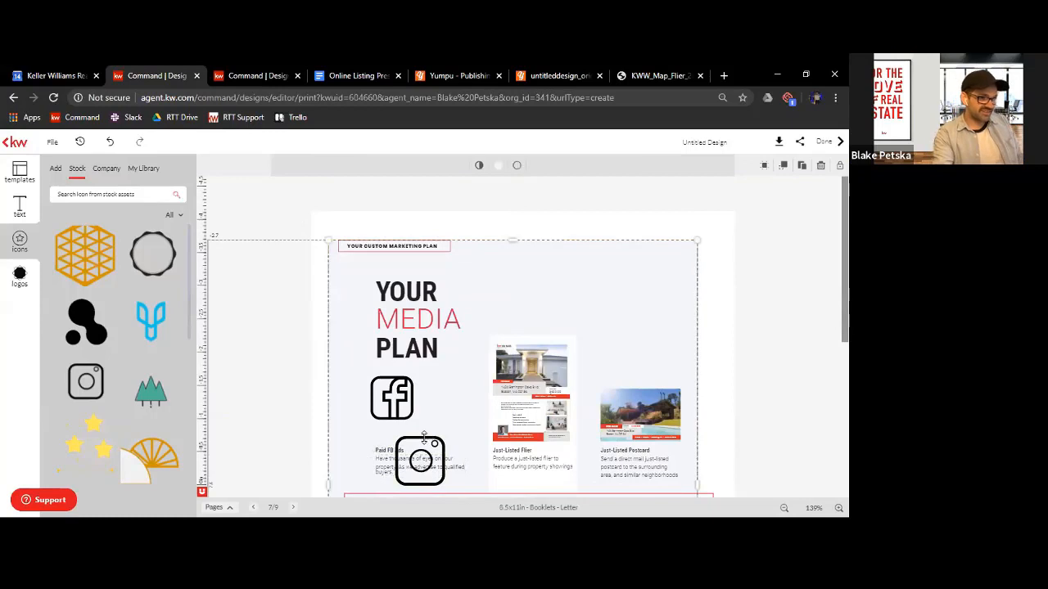
left_click(425, 438)
left_click_drag(425, 438, 452, 405)
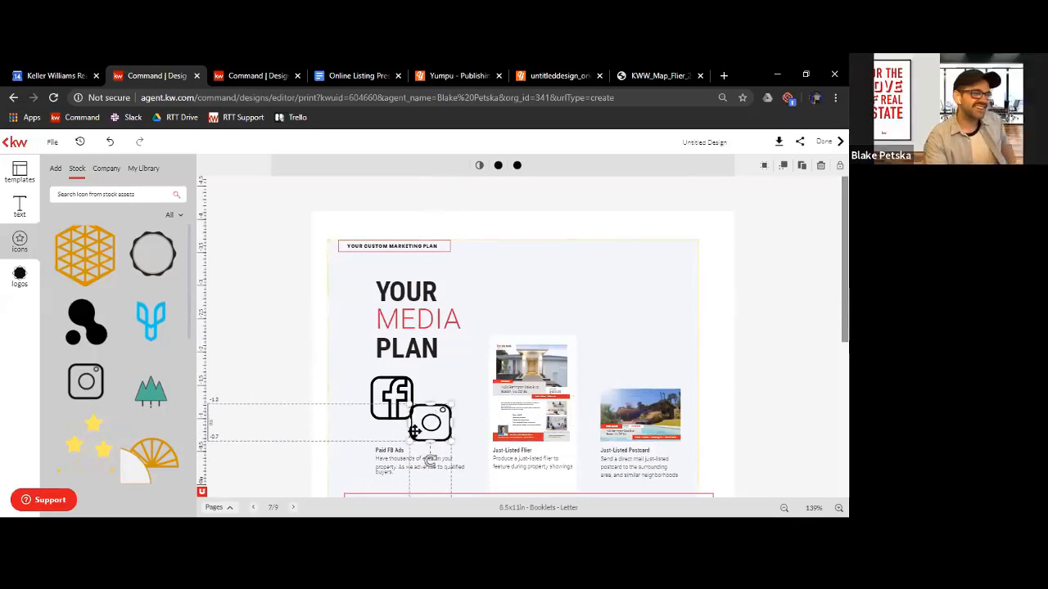
left_click(442, 442)
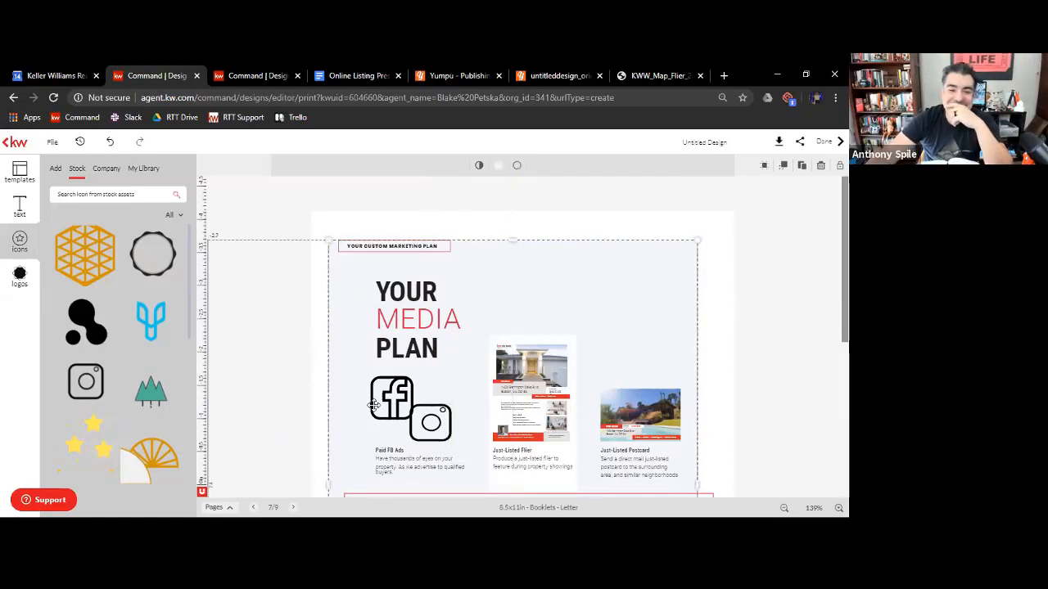
left_click(446, 228)
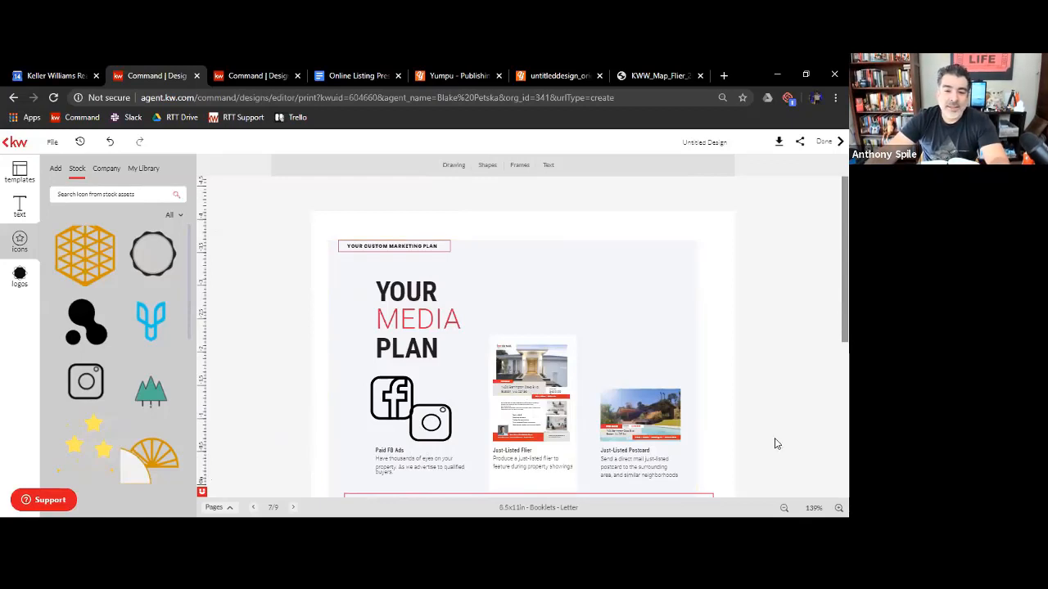
scroll(776, 444, "down", 1)
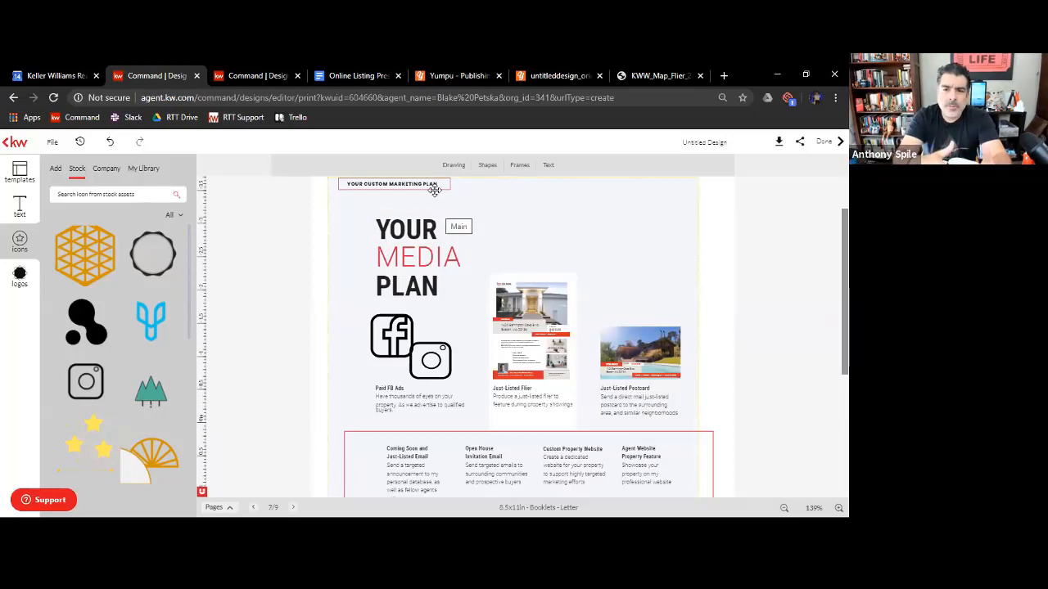
Switch to the published Yumpu booklet and examine the Your Digital Media Plan page's icons, captions and Paid Facebook Ads section at larger magnification
left_click(532, 73)
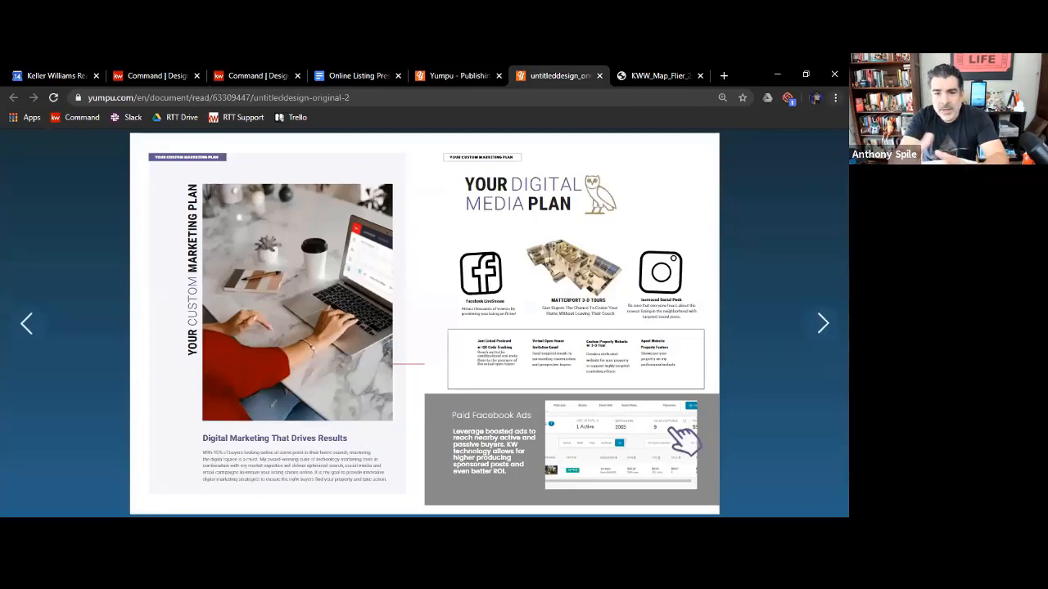
left_click(835, 97)
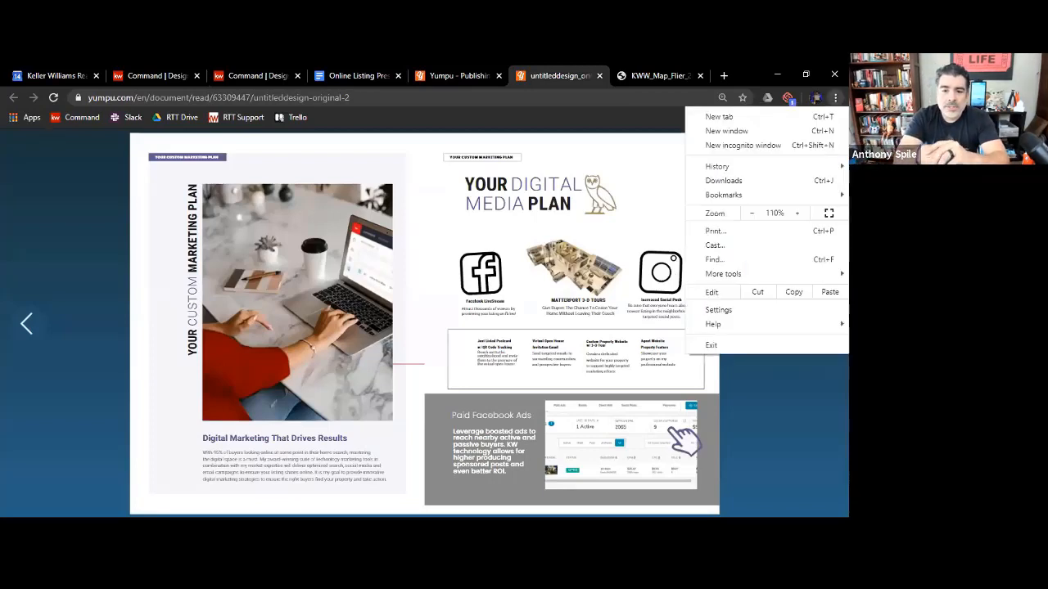
left_click(794, 212)
left_click(794, 213)
left_click(554, 118)
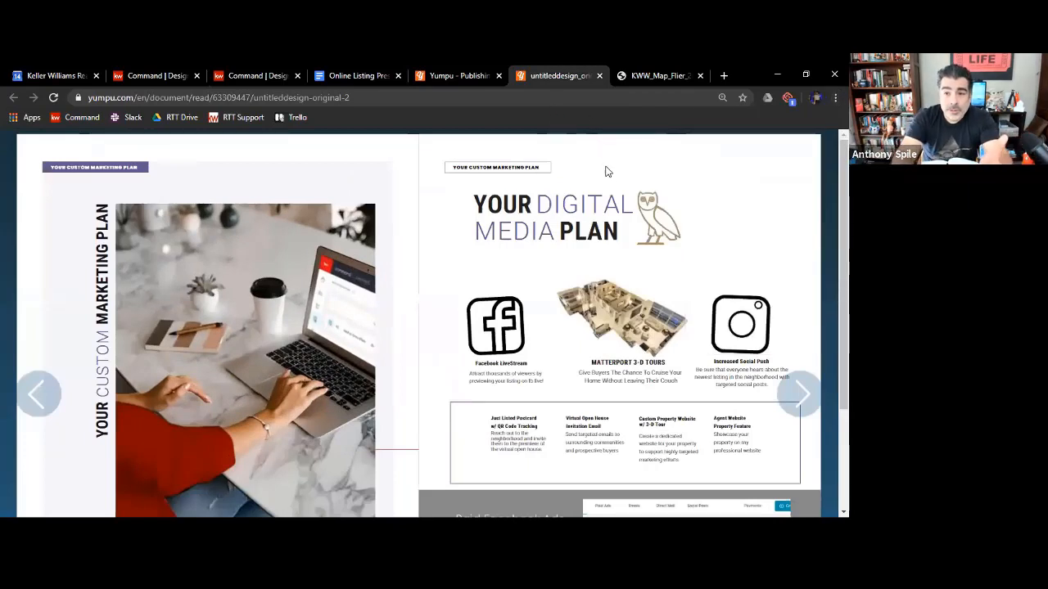
scroll(612, 184, "down", 1)
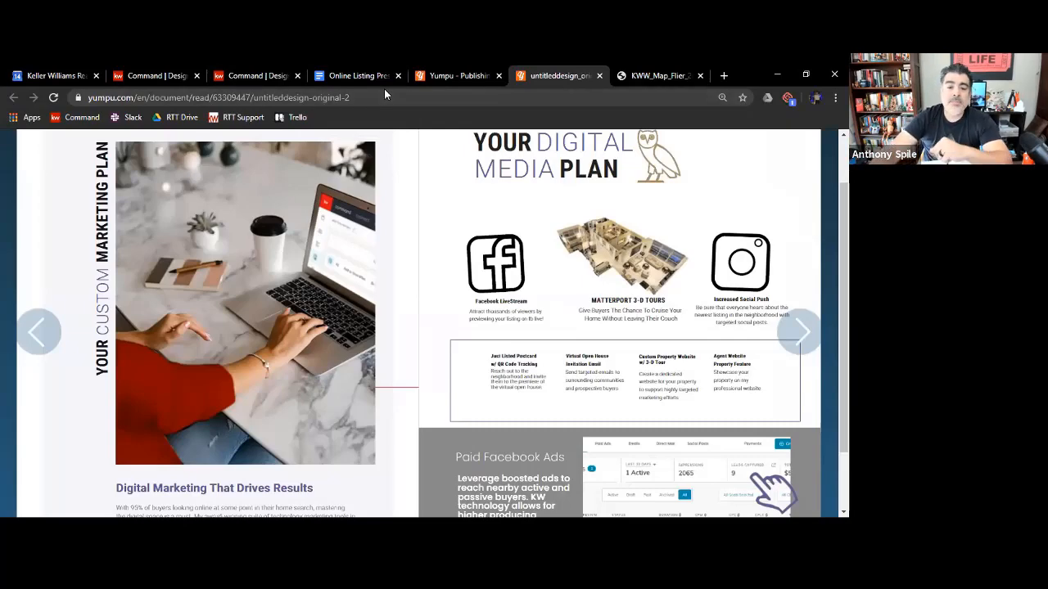
scroll(535, 398, "up", 1)
scroll(536, 393, "down", 1)
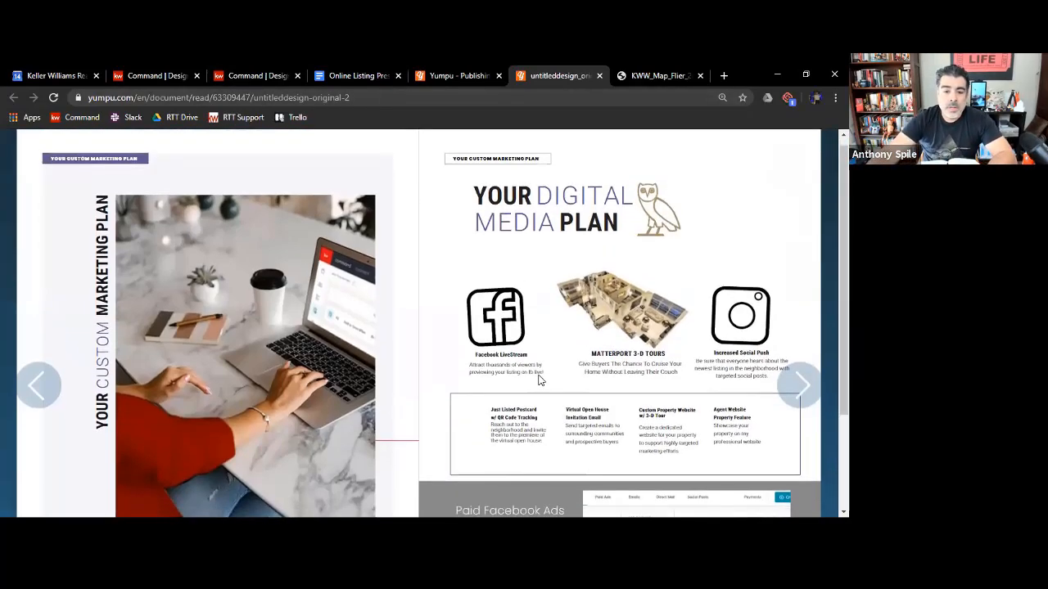
scroll(540, 353, "up", 1)
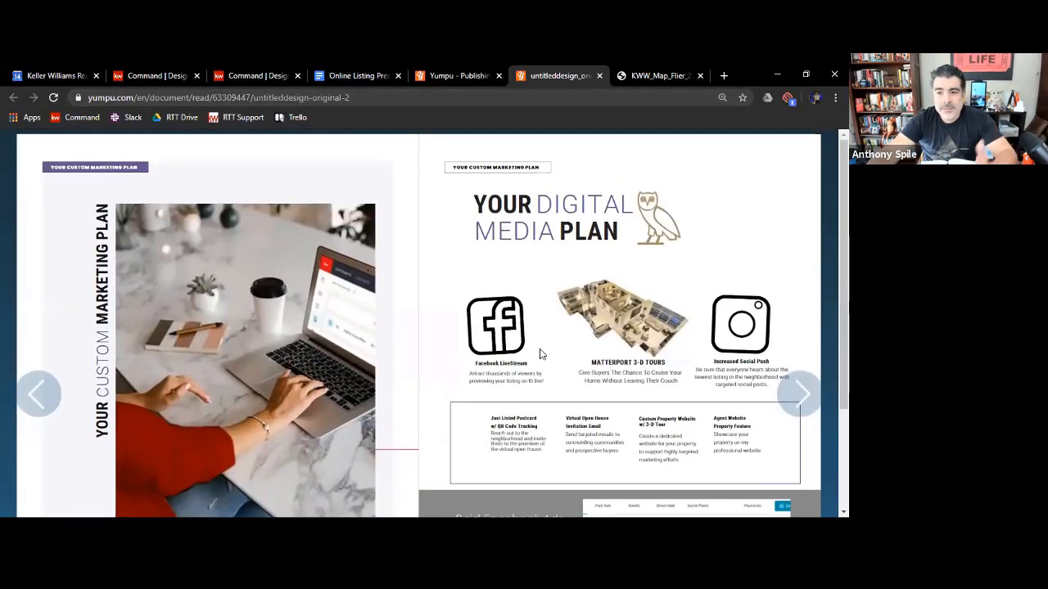
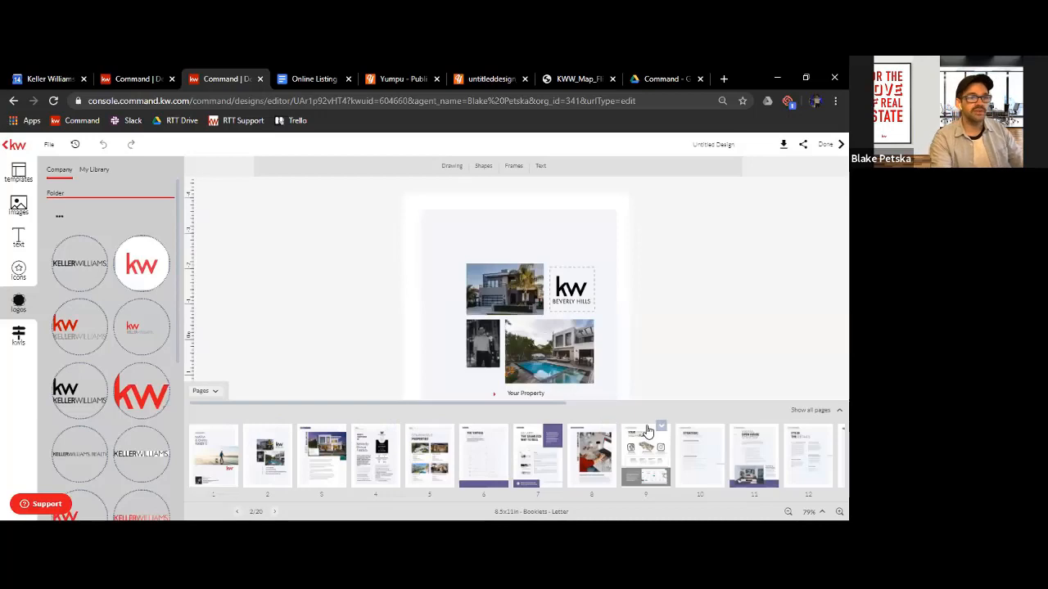
Open page 14, The Proof Is in My Numbers, from the full page overview and advance to the Credentials & Awards page
left_click(816, 410)
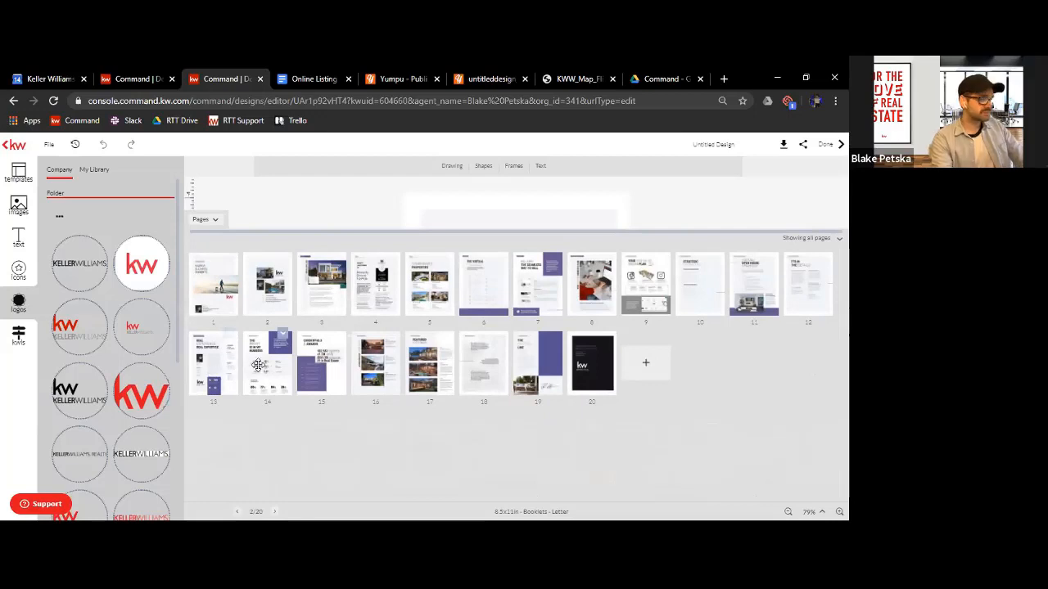
left_click(253, 331)
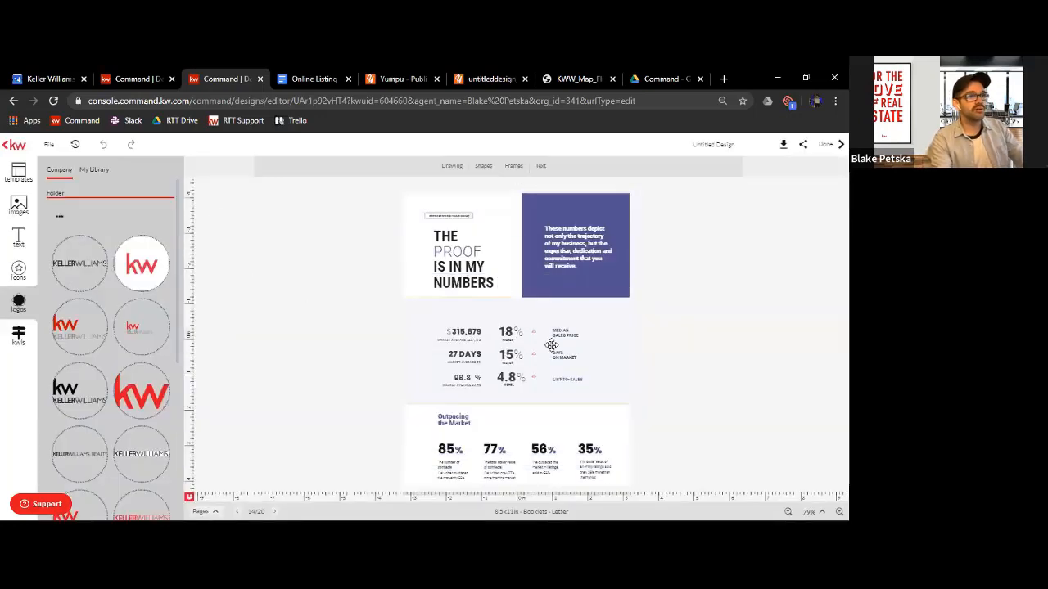
key("ctrl+plus")
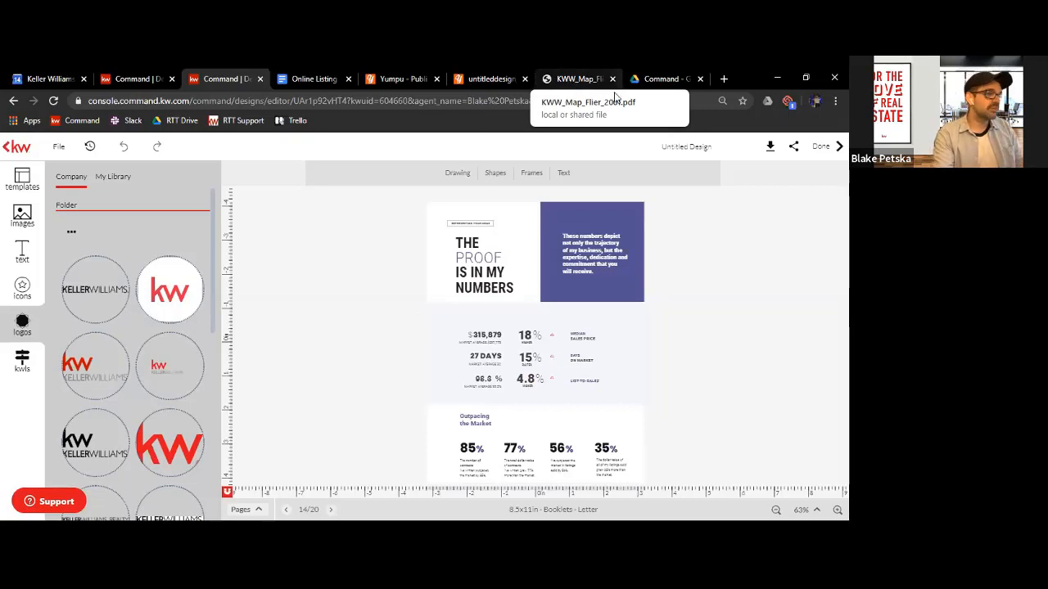
left_click(331, 510)
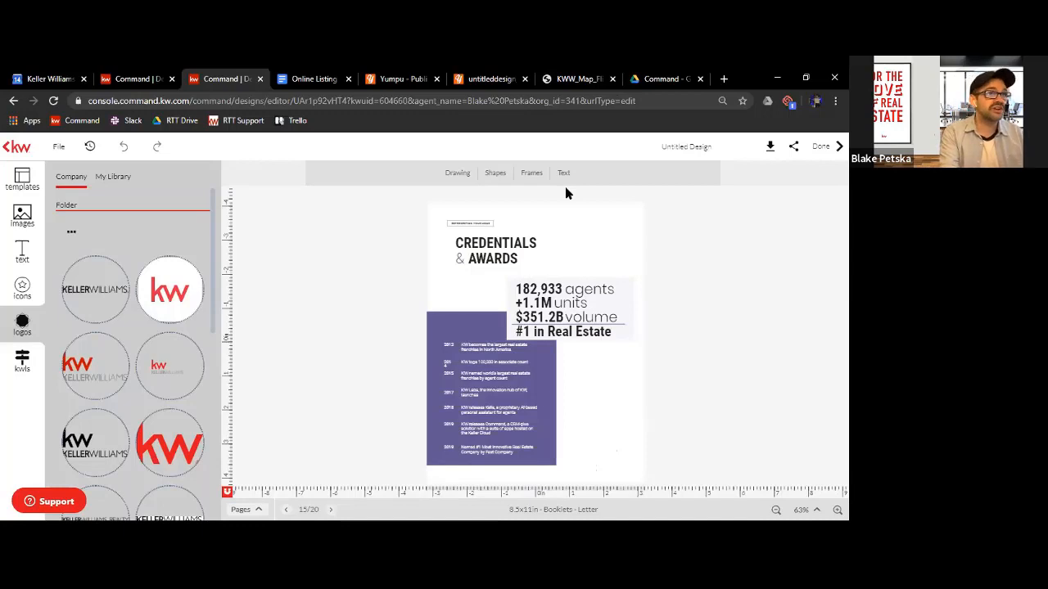
Switch to KWW_Map_Flier_2001.pdf and read its global figures and the list of KW Worldwide regions
left_click(568, 77)
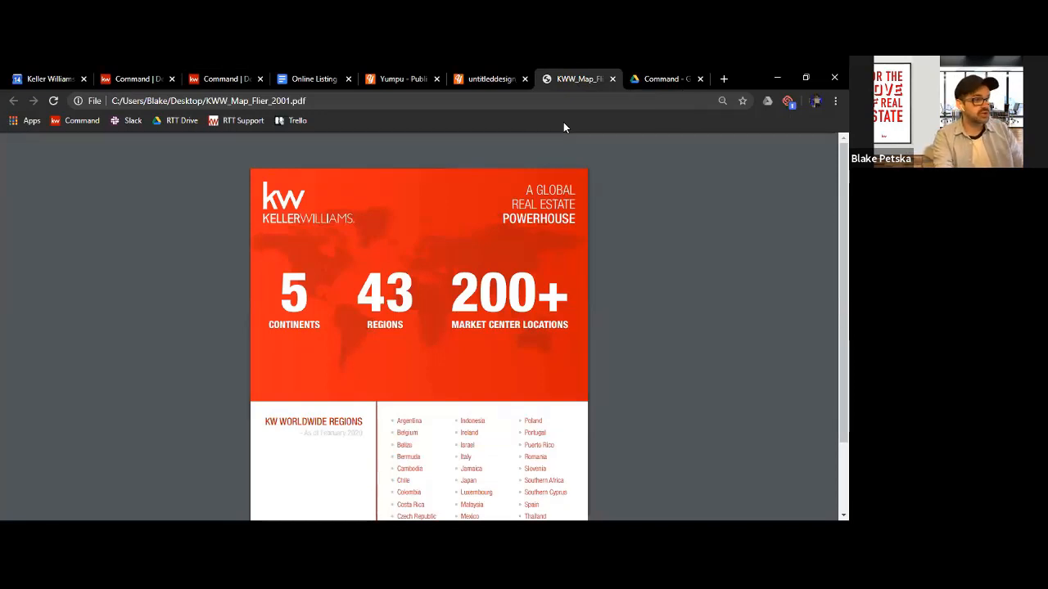
scroll(514, 284, "down", 2)
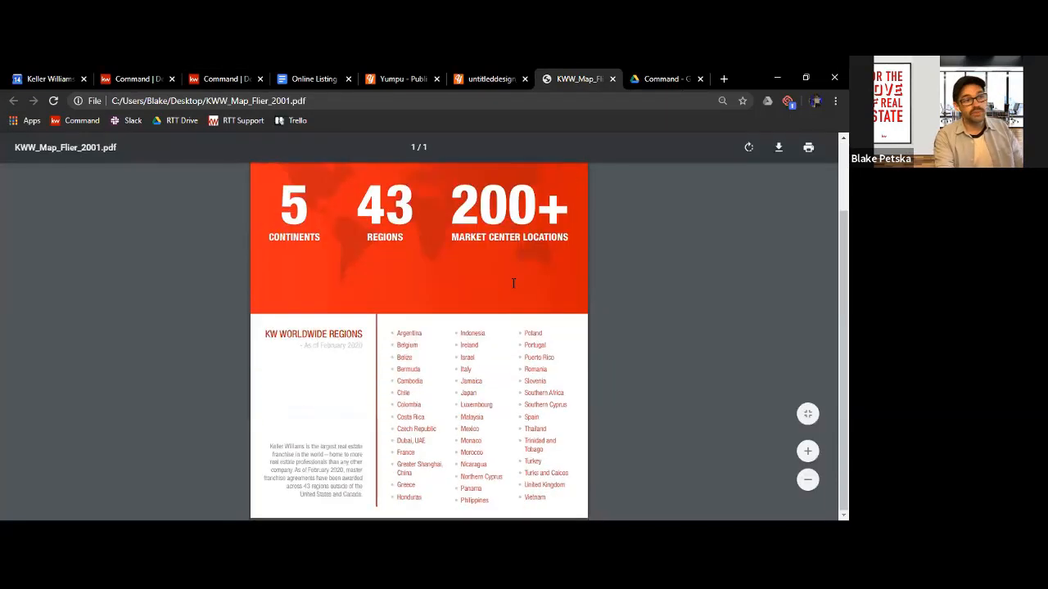
scroll(513, 283, "up", 2)
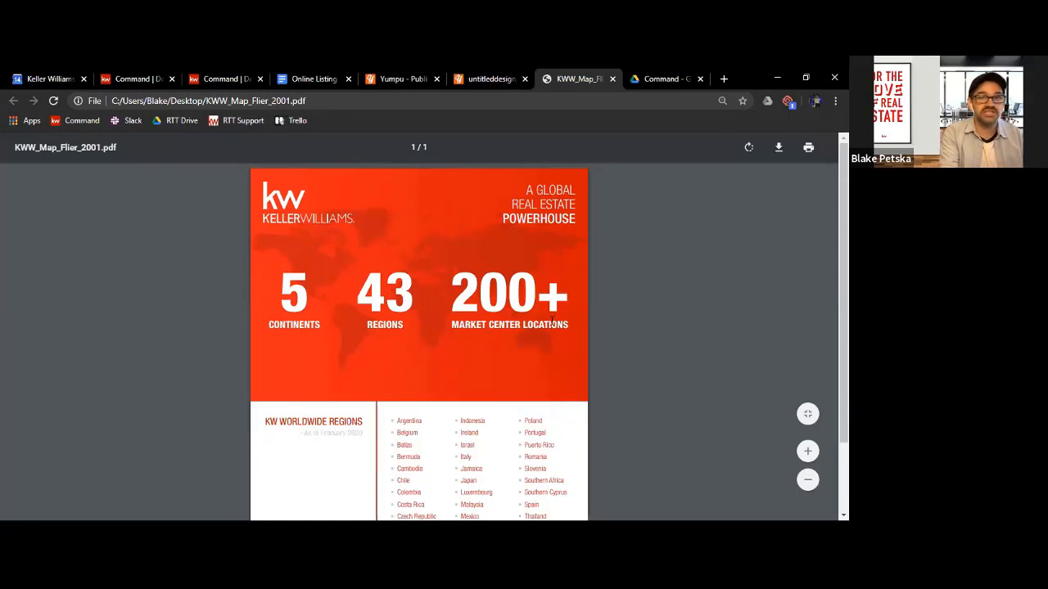
scroll(551, 330, "down", 1)
scroll(548, 341, "up", 1)
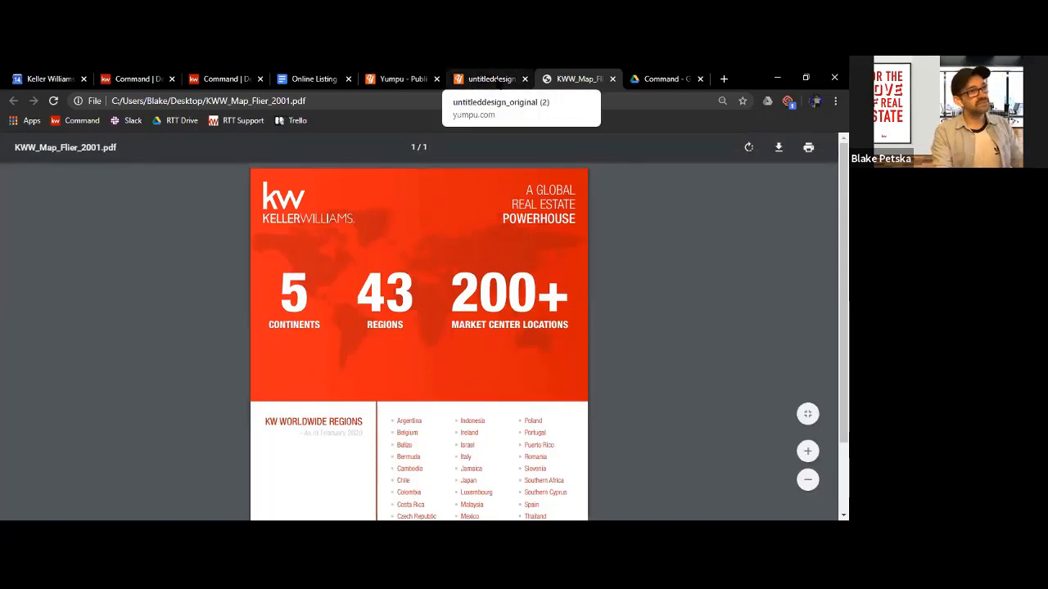
Return to the Credentials & Awards page in KW Command Designs and select the agents, units and volume text block
left_click(202, 79)
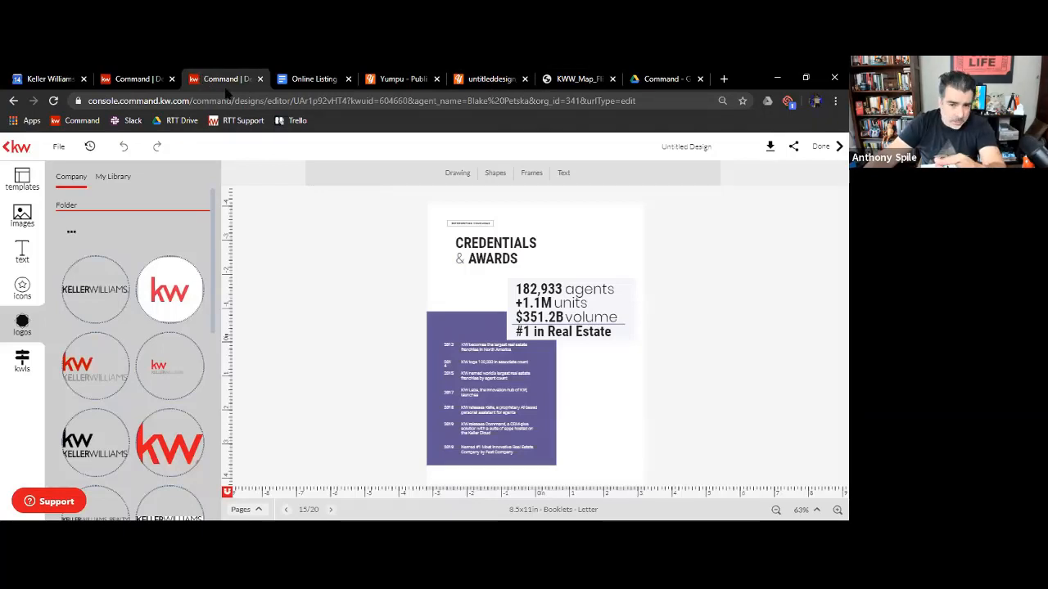
left_click(569, 79)
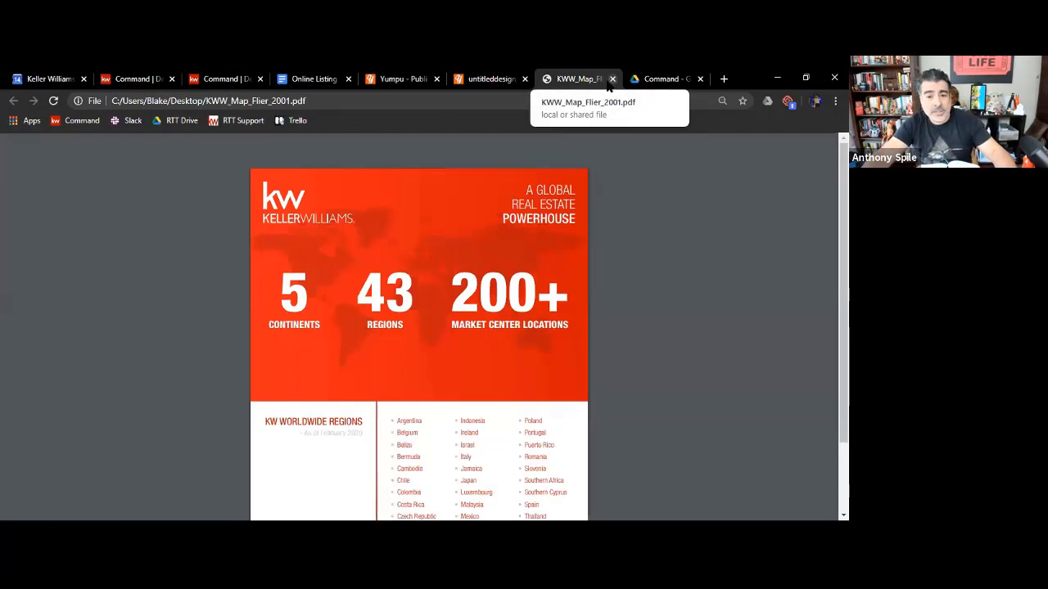
left_click(222, 79)
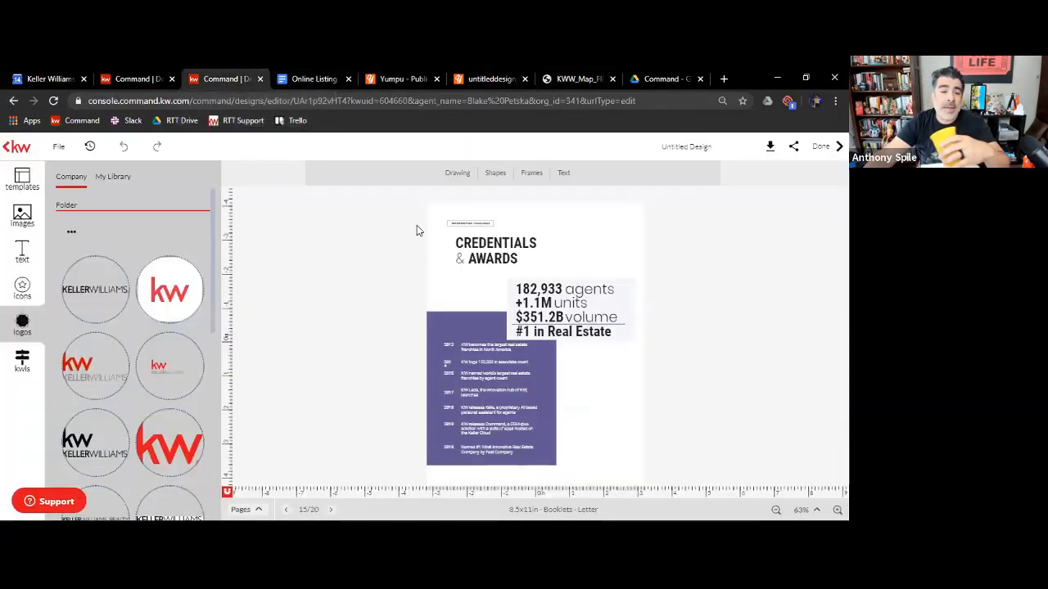
left_click(564, 284)
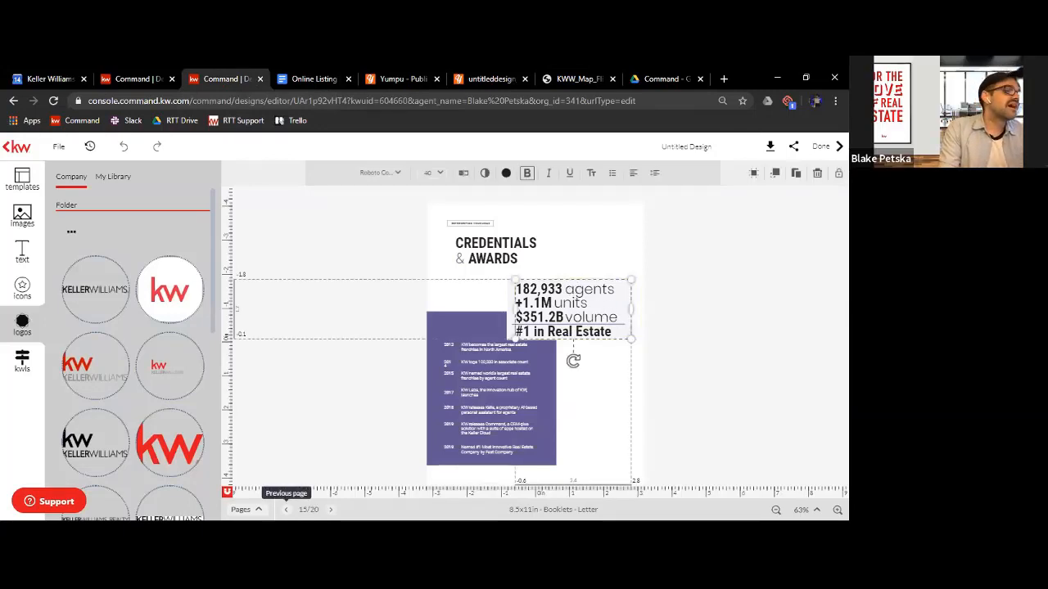
Go back to the Proof Is in My Numbers page and examine its market statistics at 114% zoom
left_click(287, 509)
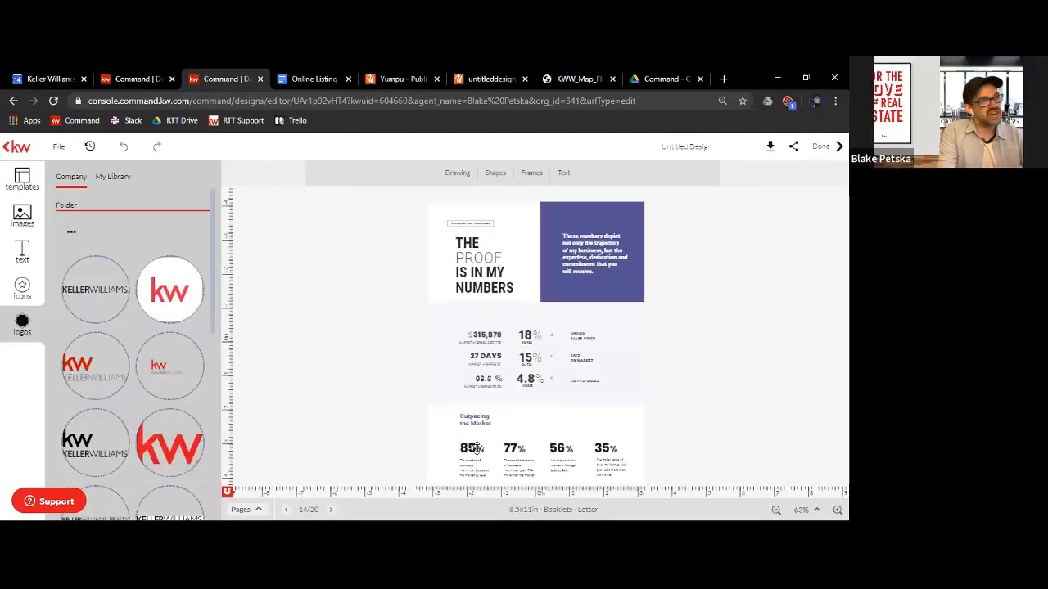
left_click(563, 465)
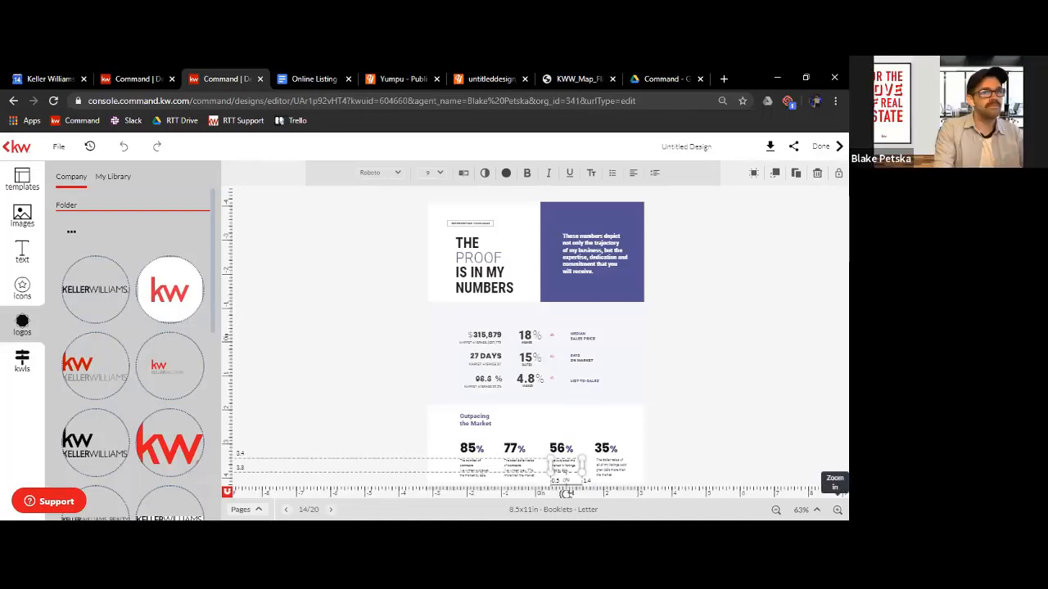
left_click(837, 510)
left_click(837, 510)
left_click(837, 510)
left_click(838, 510)
left_click(837, 510)
scroll(642, 302, "down", 3)
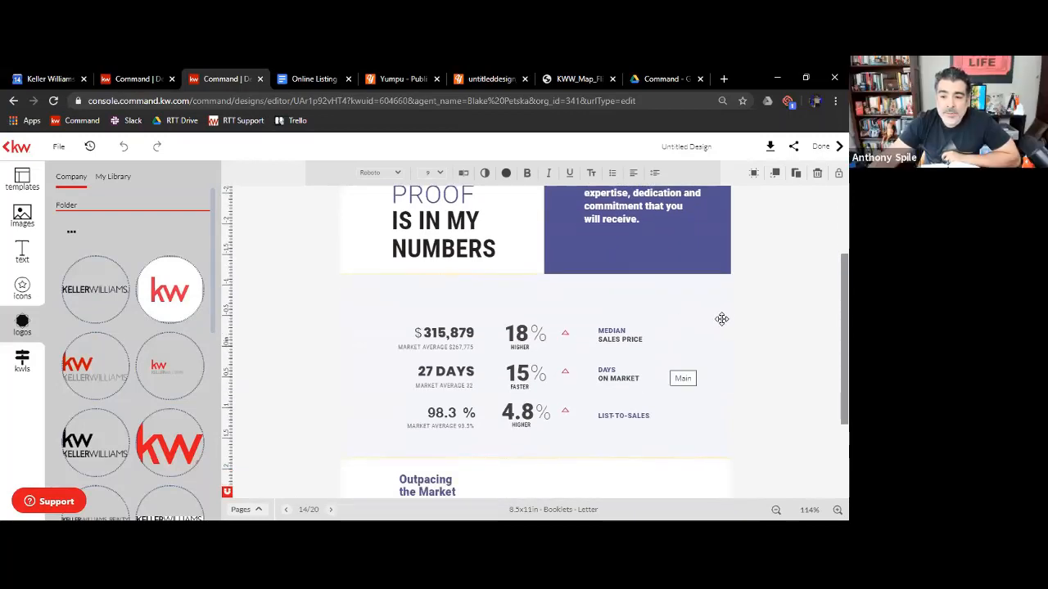
Search the KWLS snapshots by neighborhood name for "beverly glen fairfax" and look through the matches
left_click(21, 370)
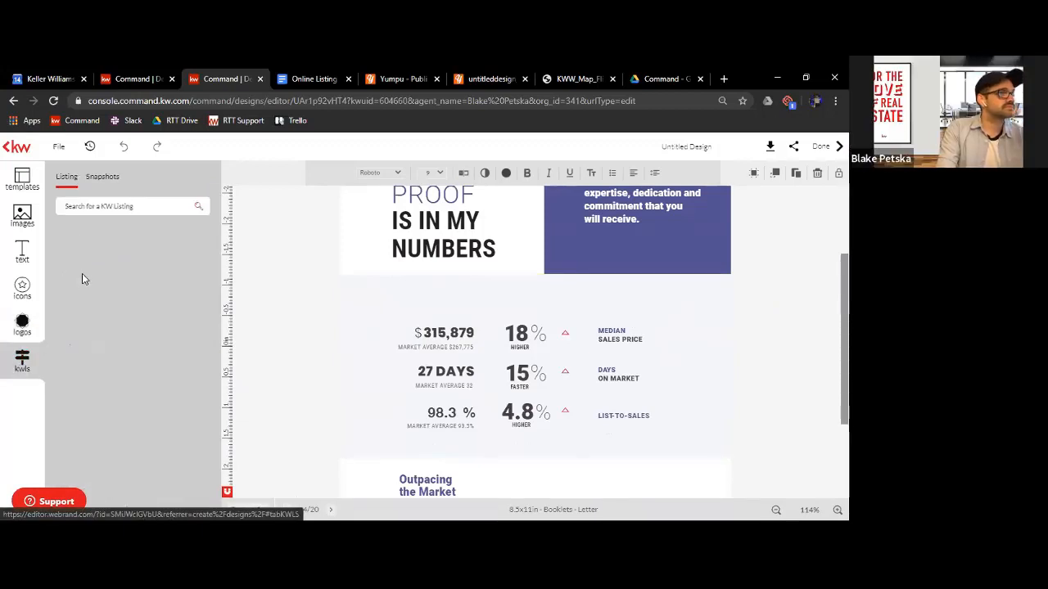
left_click(100, 179)
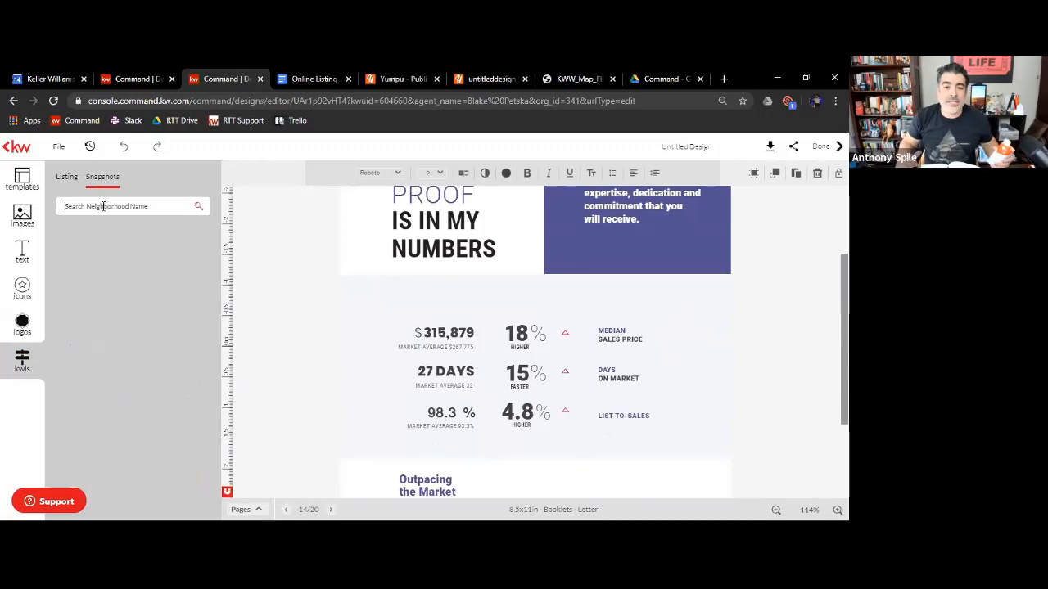
left_click(103, 206)
type("beverly")
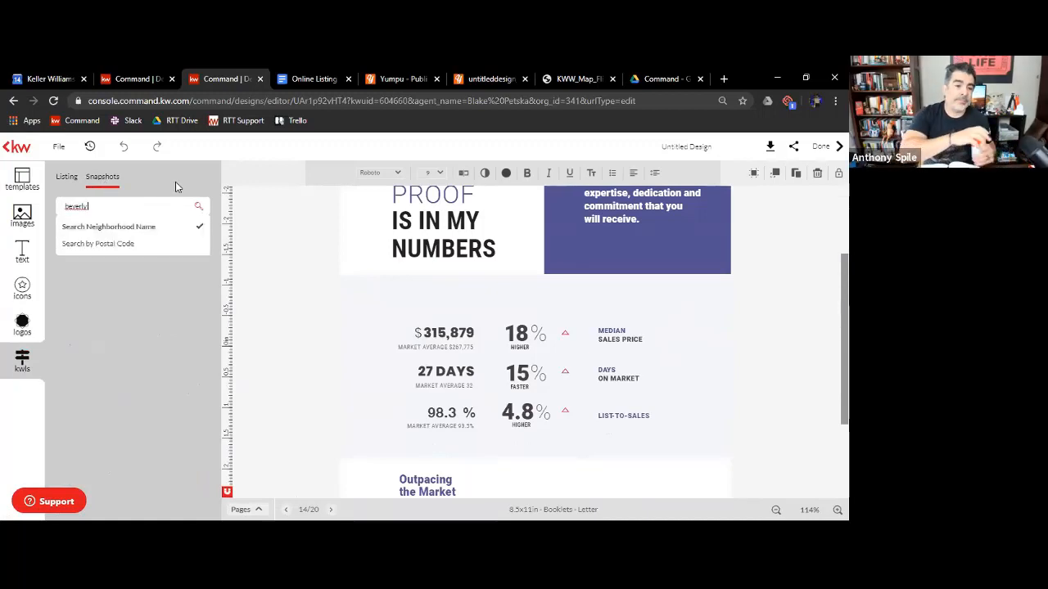
type(" glen")
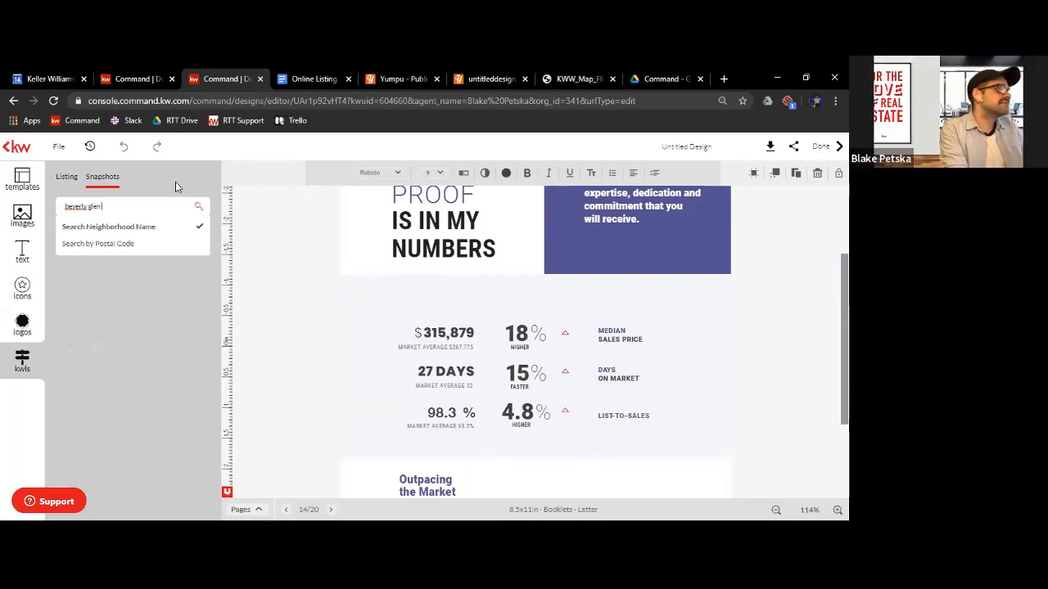
type(" fairfax")
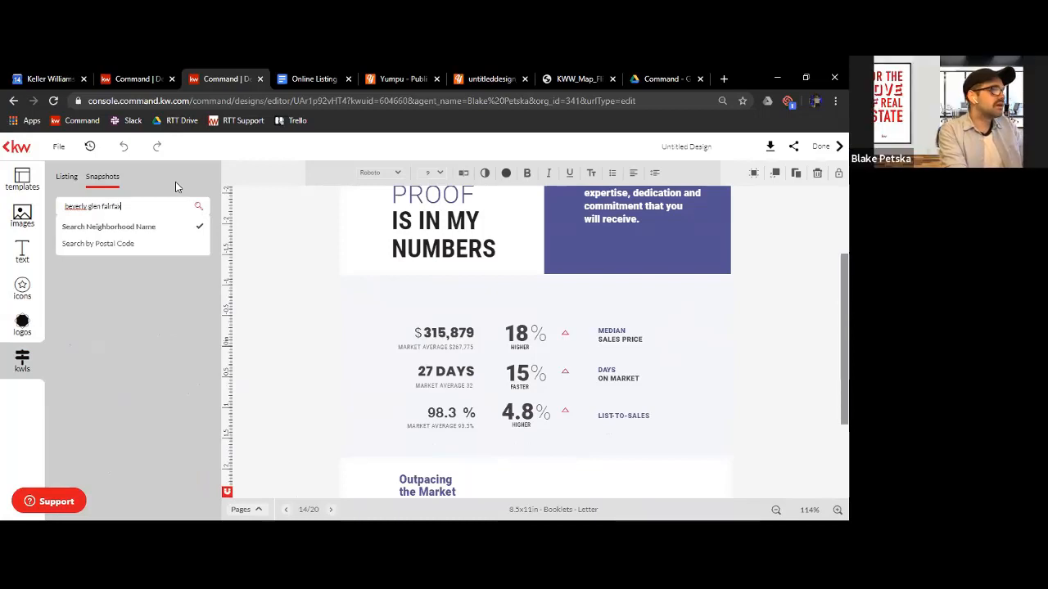
key("Return")
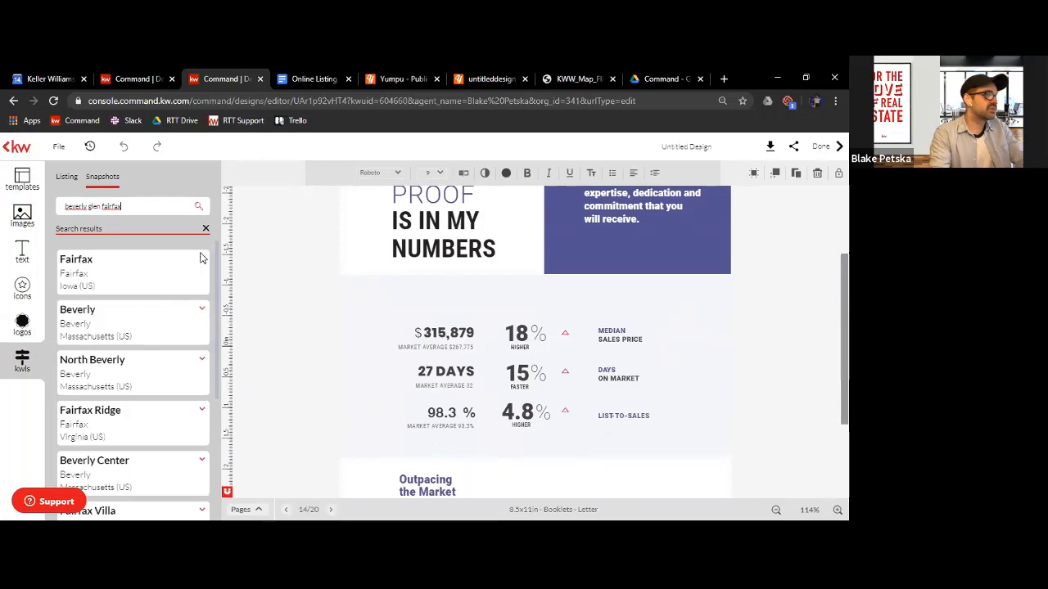
scroll(189, 341, "down", 5)
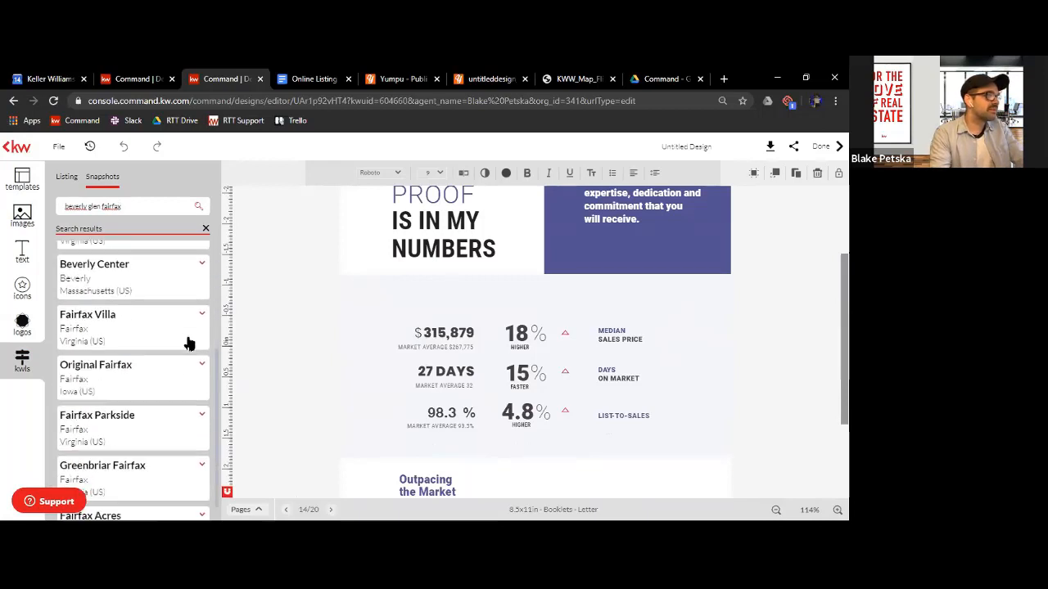
Search the neighborhood snapshots for "mount olympus" instead and expand the Los Angeles, California result
triple_click(102, 207)
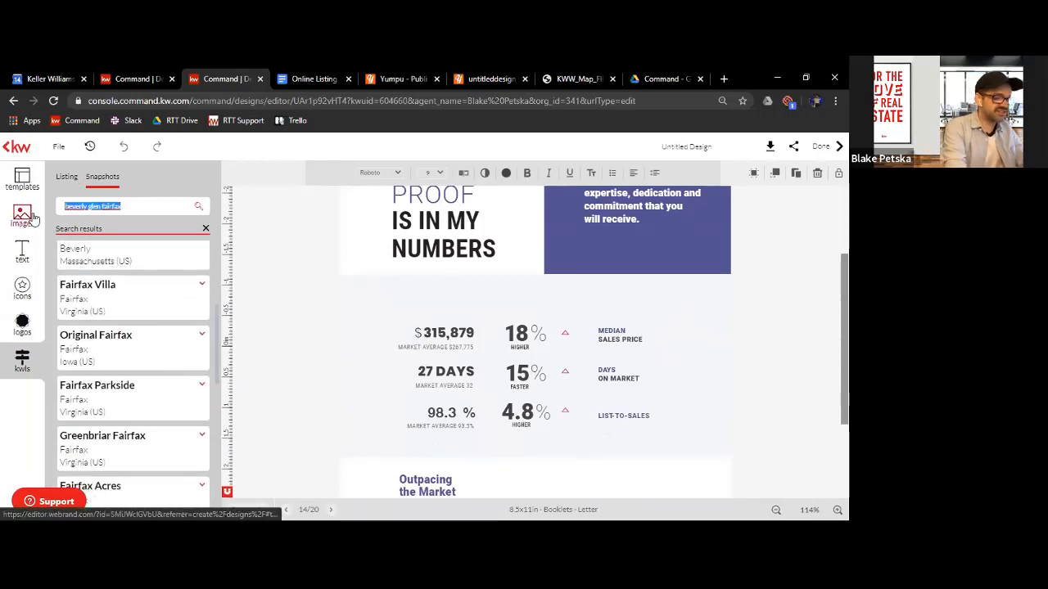
type("mount olympus")
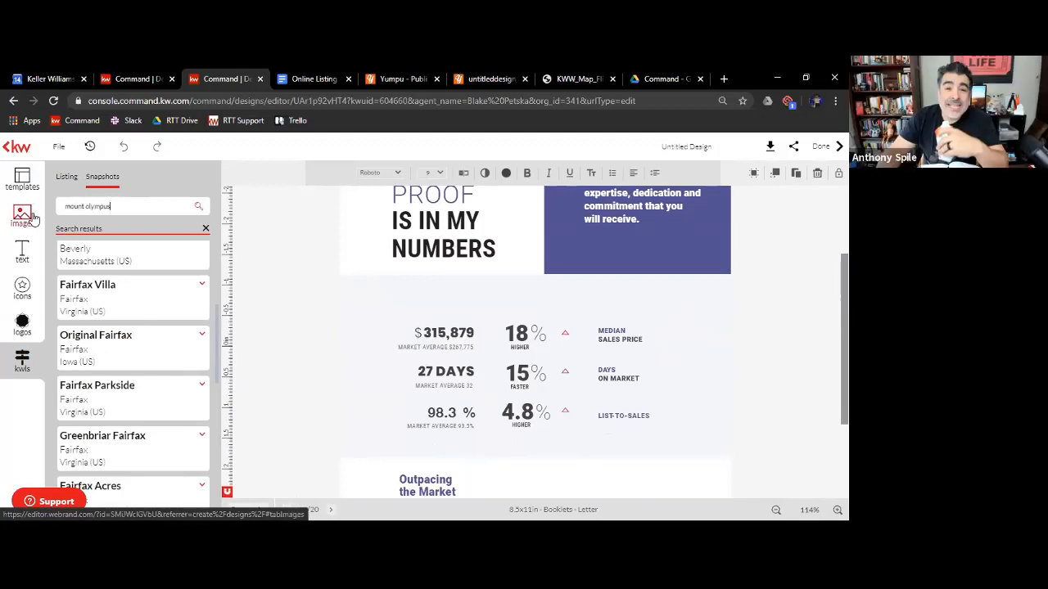
left_click(94, 270)
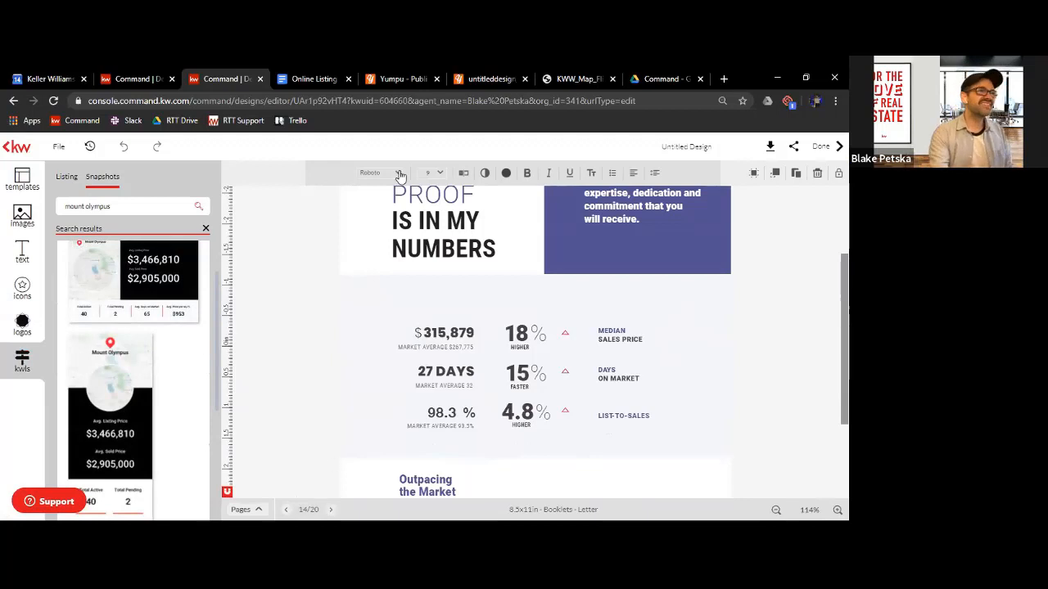
Insert the horizontal Mount Olympus price snapshot over the market statistics, flush with the page's left edge, and shrink it to about 2.4 in high
left_click(156, 305)
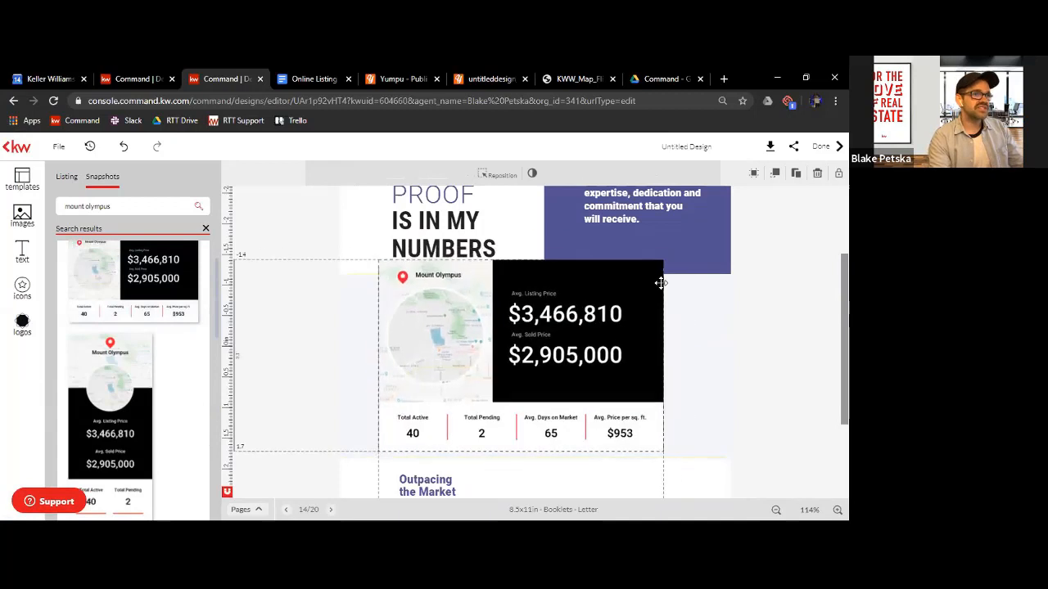
mouse_move(574, 343)
left_mouse_down()
mouse_move(594, 346)
mouse_move(580, 349)
left_mouse_up()
left_click_drag(635, 369, 535, 378)
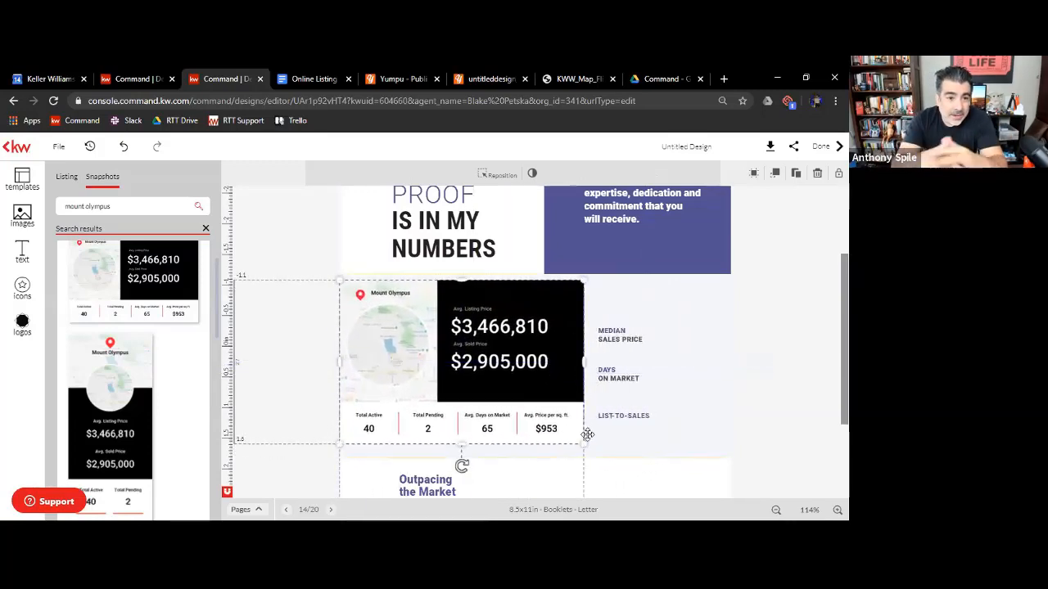
left_click_drag(583, 444, 555, 422)
Insert the Mount Olympus map snapshot, shrink it to about 2.9 in high and place it right beside the price snapshot
scroll(124, 355, "down", 5)
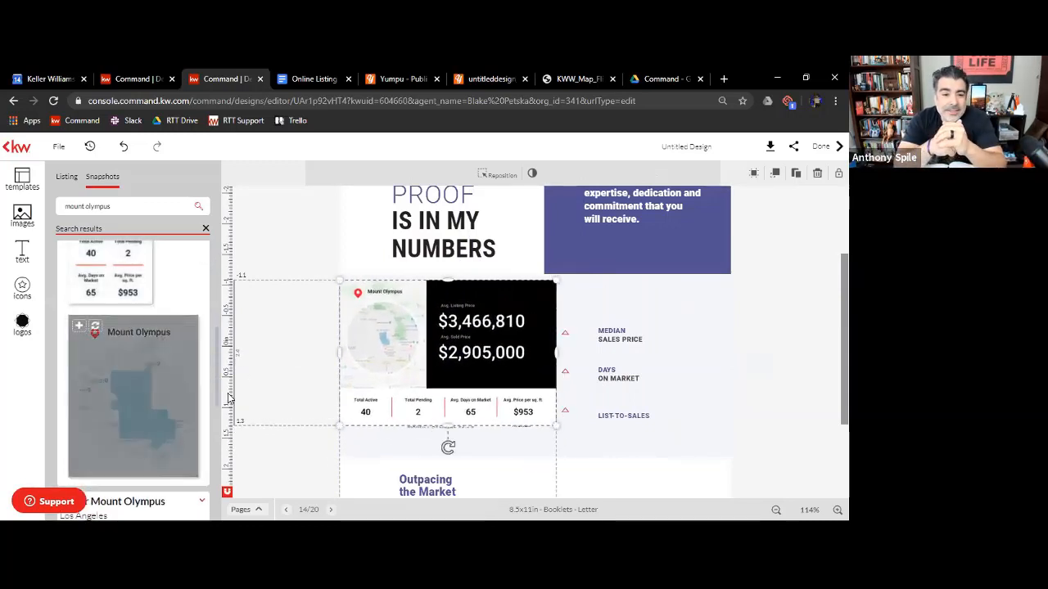
left_click_drag(669, 255, 677, 302)
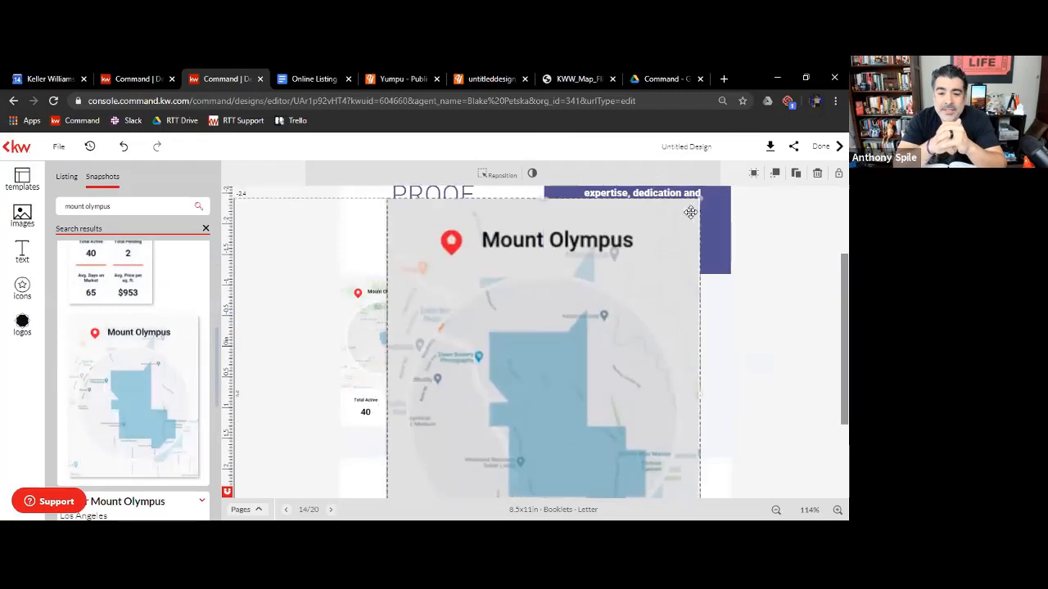
left_click_drag(699, 197, 535, 334)
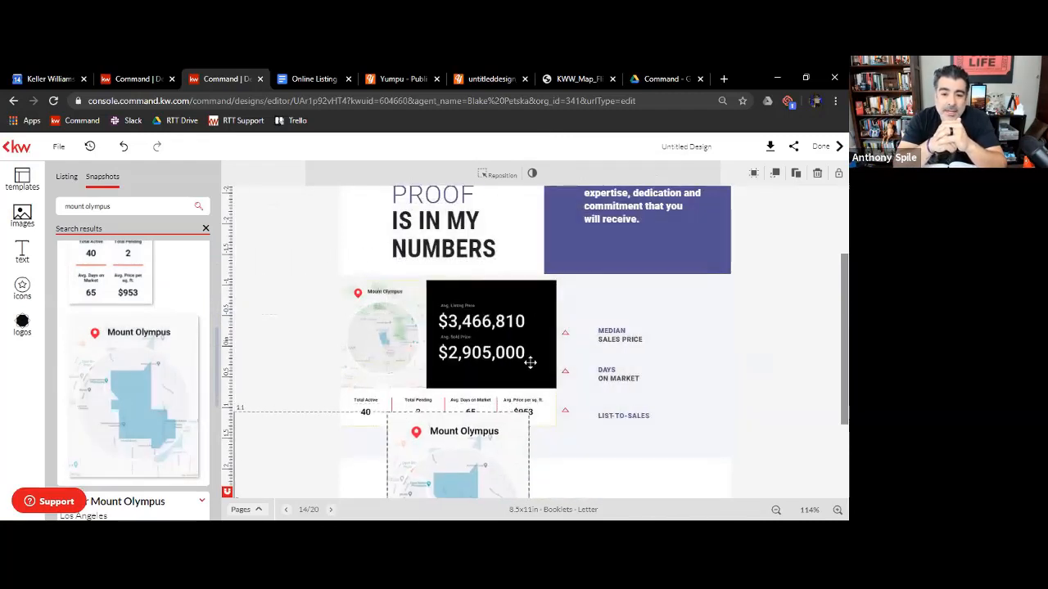
left_click_drag(484, 461, 656, 324)
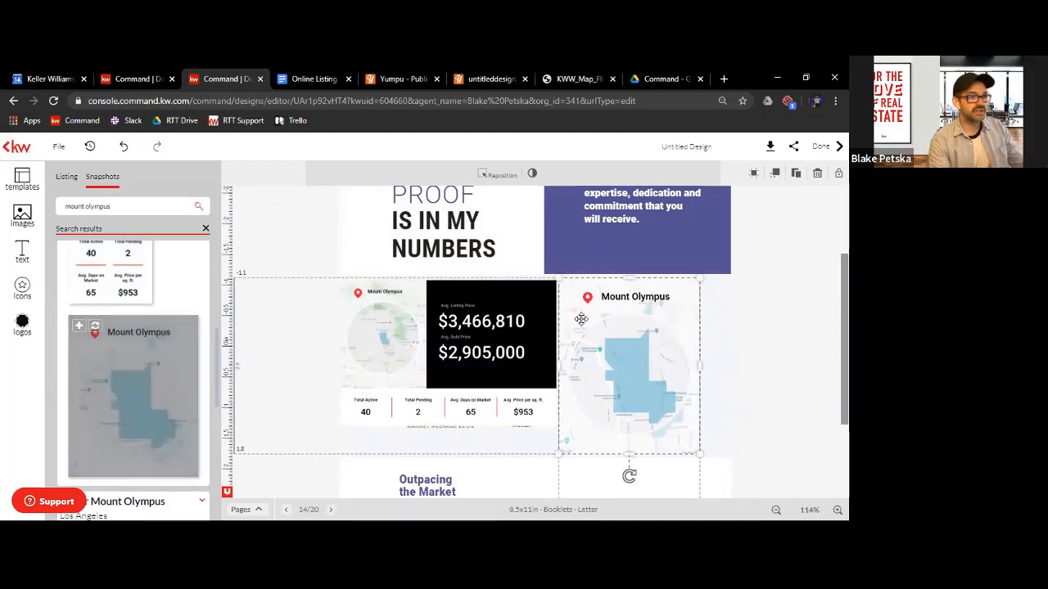
scroll(154, 380, "down", 3)
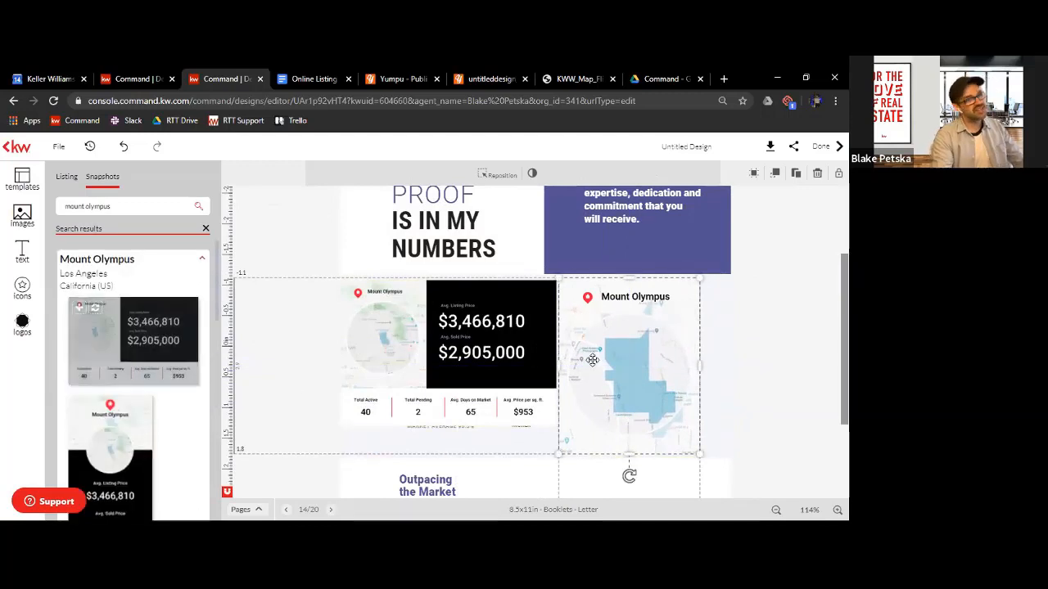
left_click(743, 367)
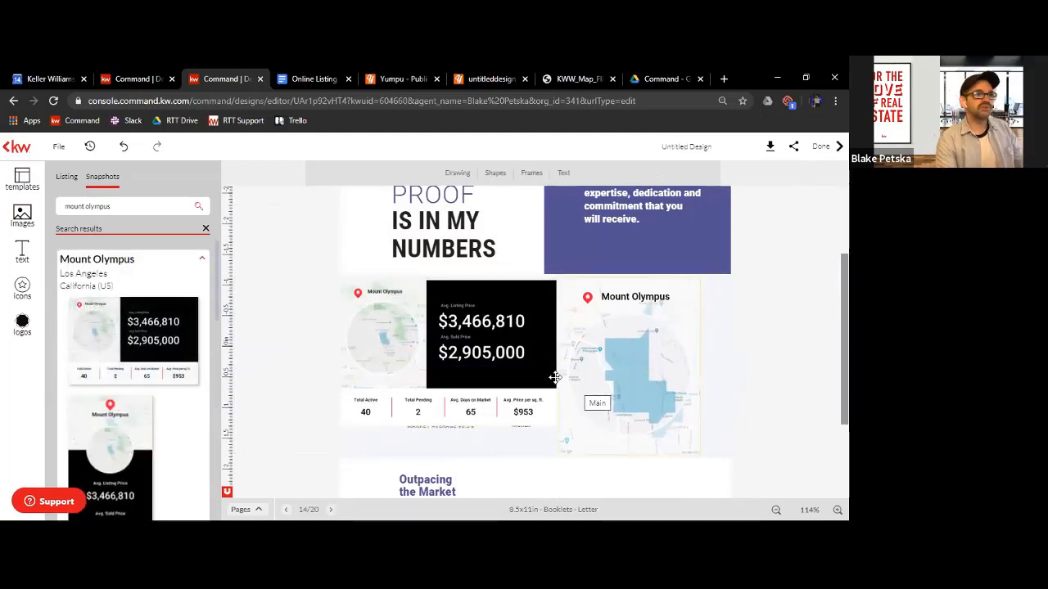
Review page 14 with its Mount Olympus snapshots, show the page thumbnails and advance to the following page
scroll(554, 377, "down", 2)
scroll(540, 368, "up", 3)
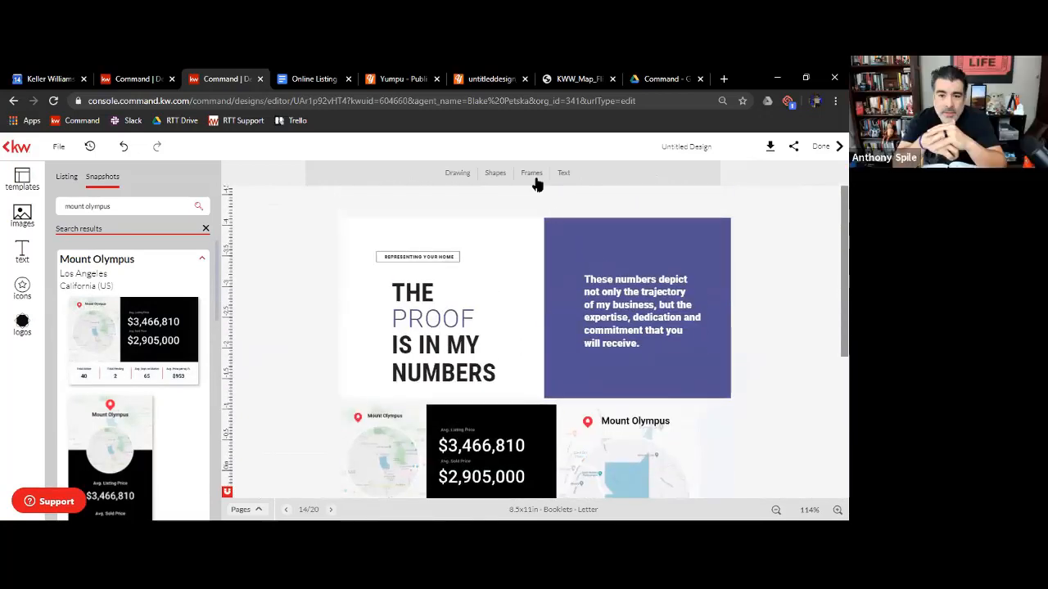
left_click(241, 509)
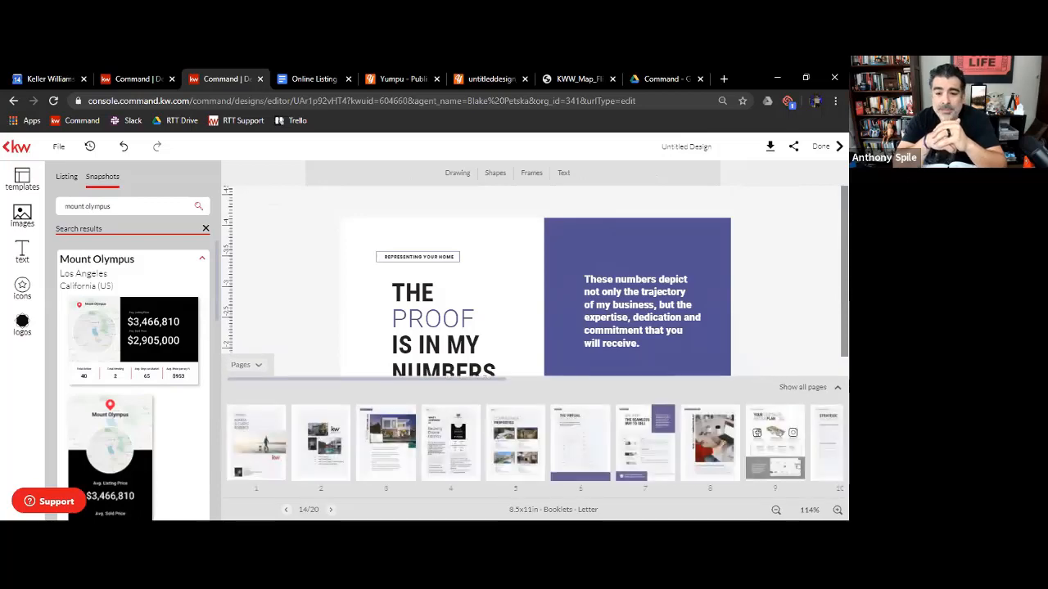
left_click(330, 509)
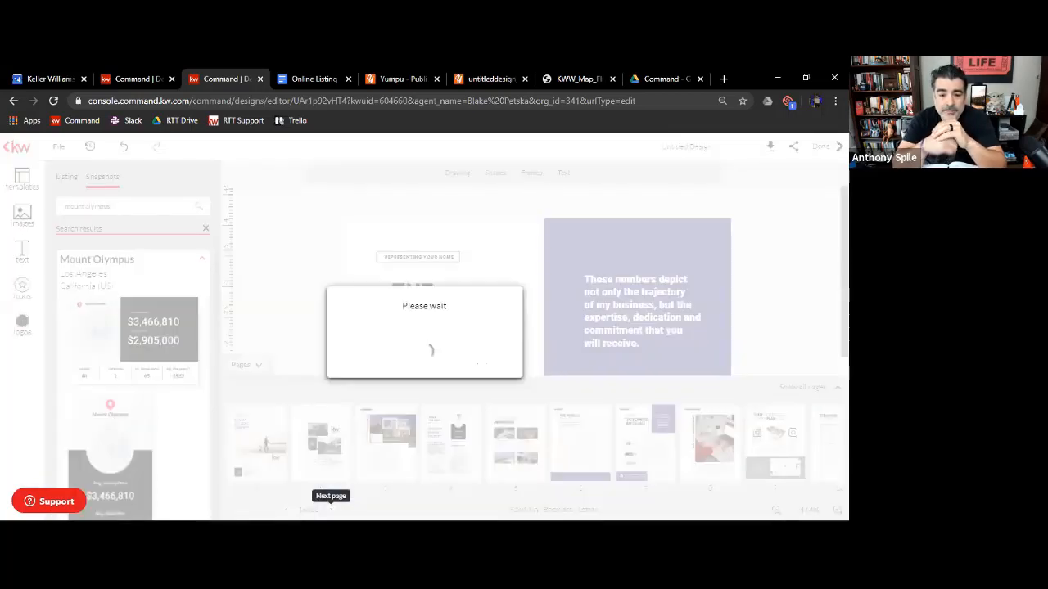
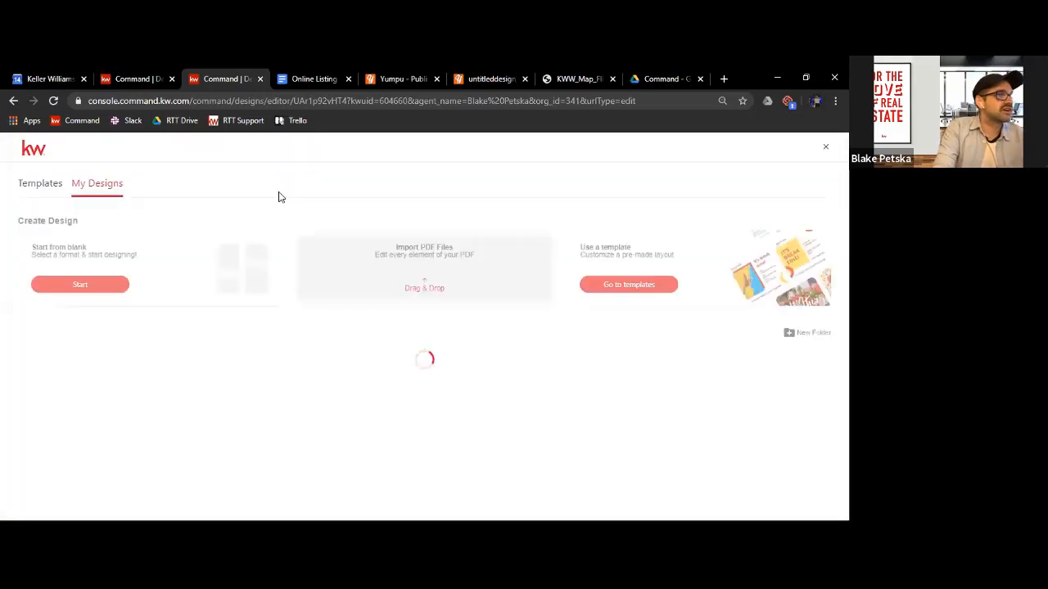
left_click(49, 185)
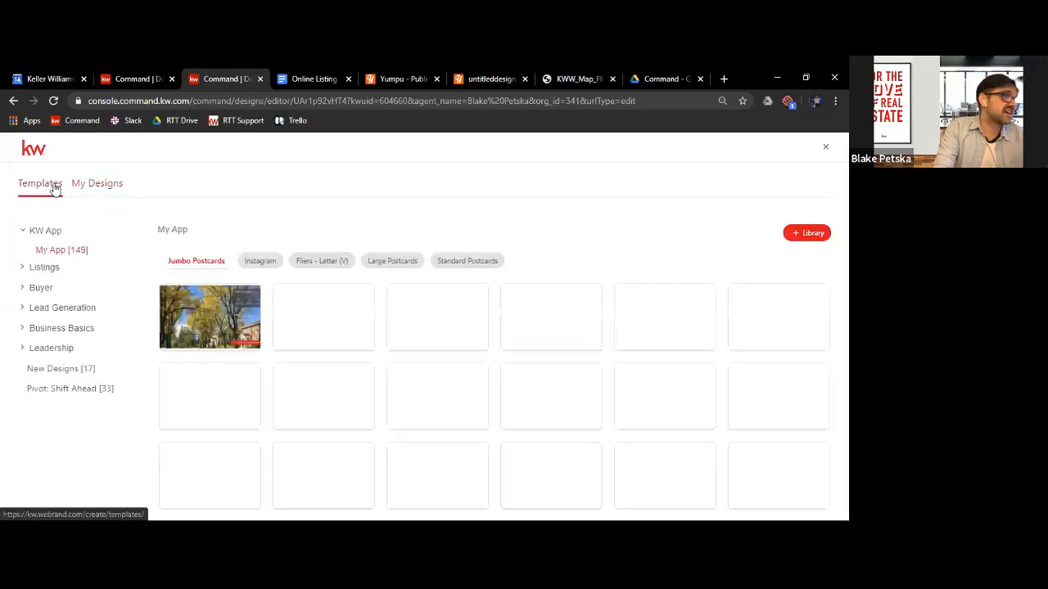
left_click(36, 233)
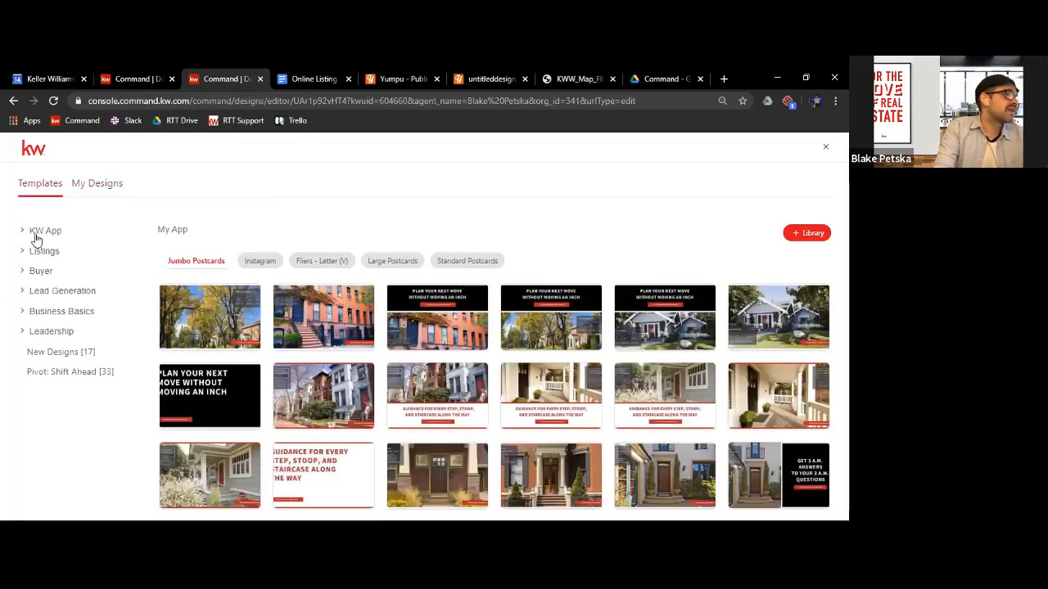
left_click(32, 250)
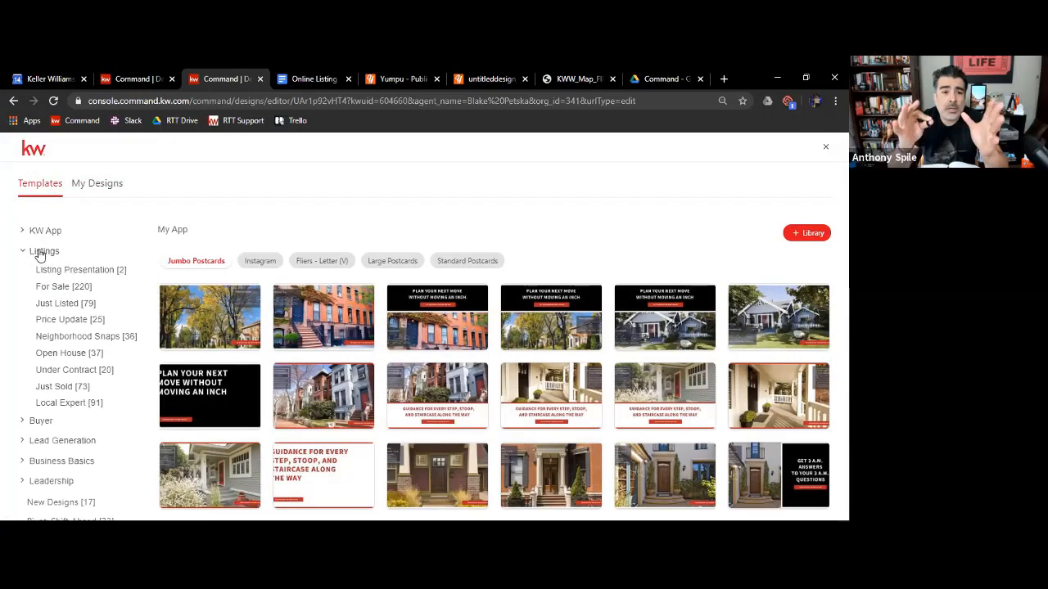
left_click(42, 251)
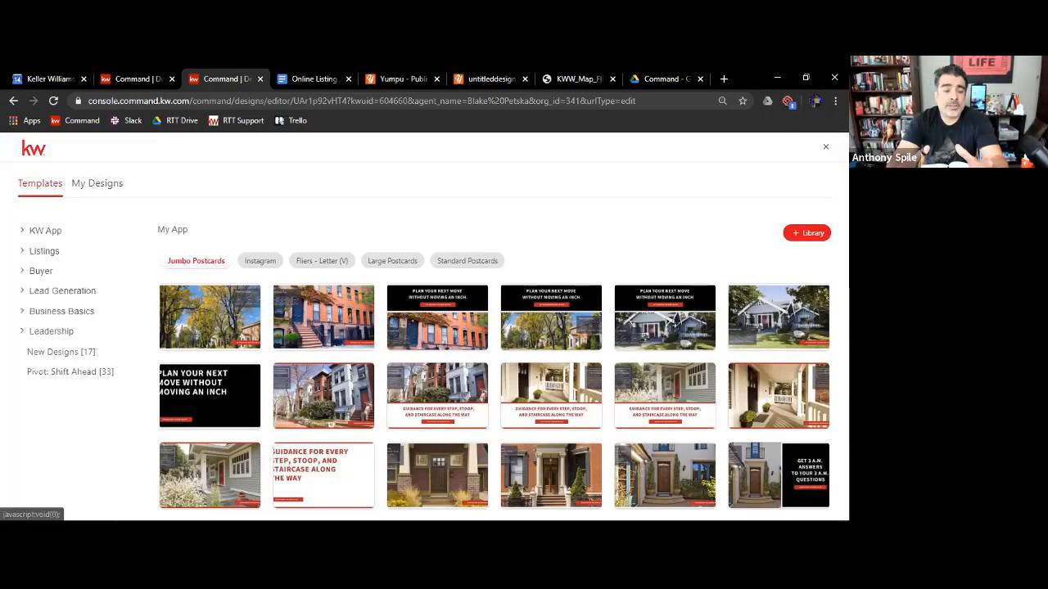
Close the current design's template gallery and create a new print design
left_click(824, 147)
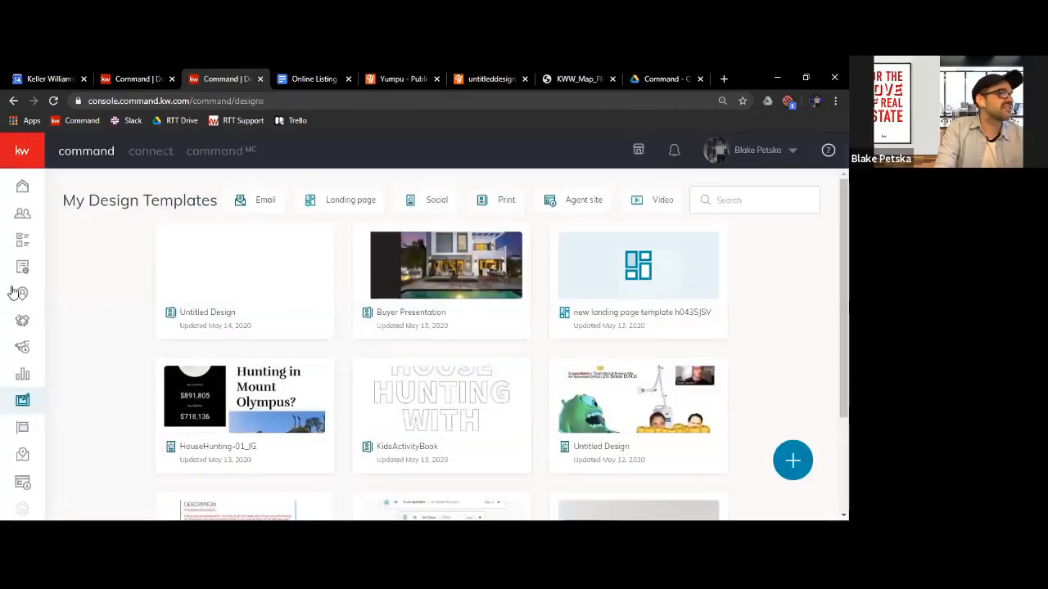
left_click(15, 160)
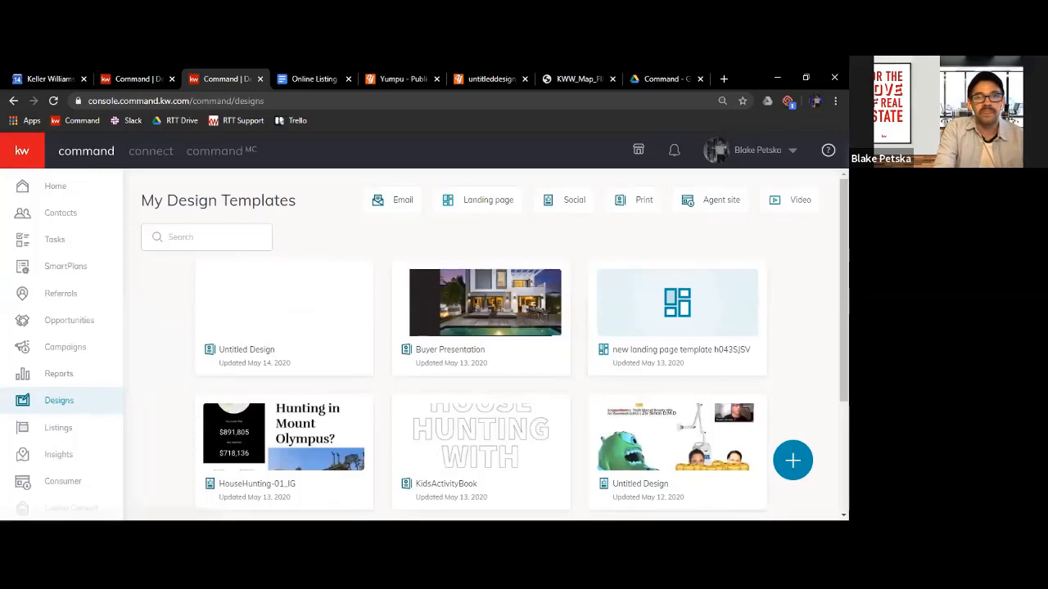
left_click(792, 461)
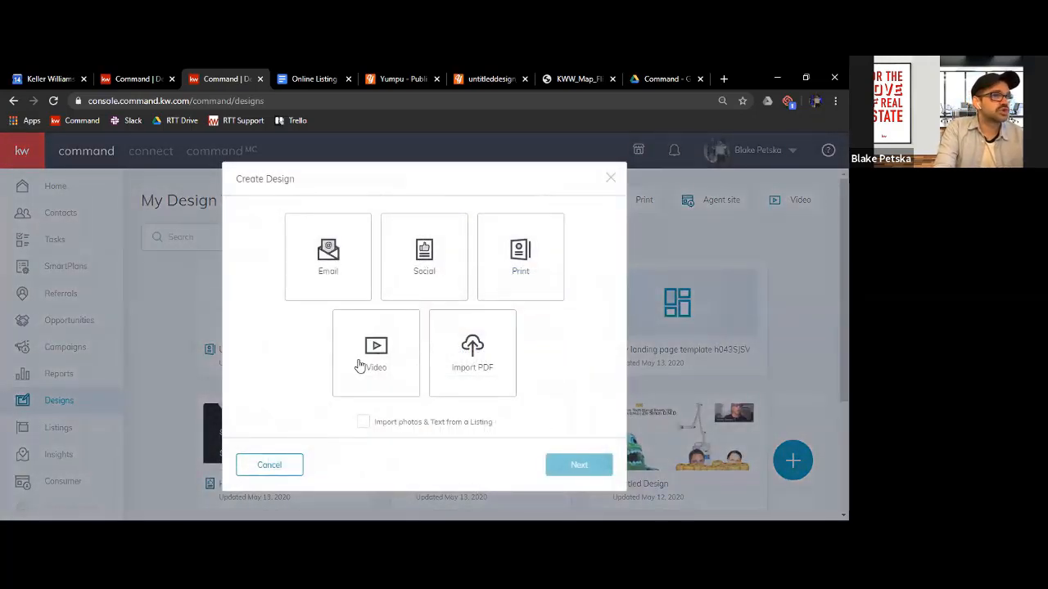
left_click(523, 257)
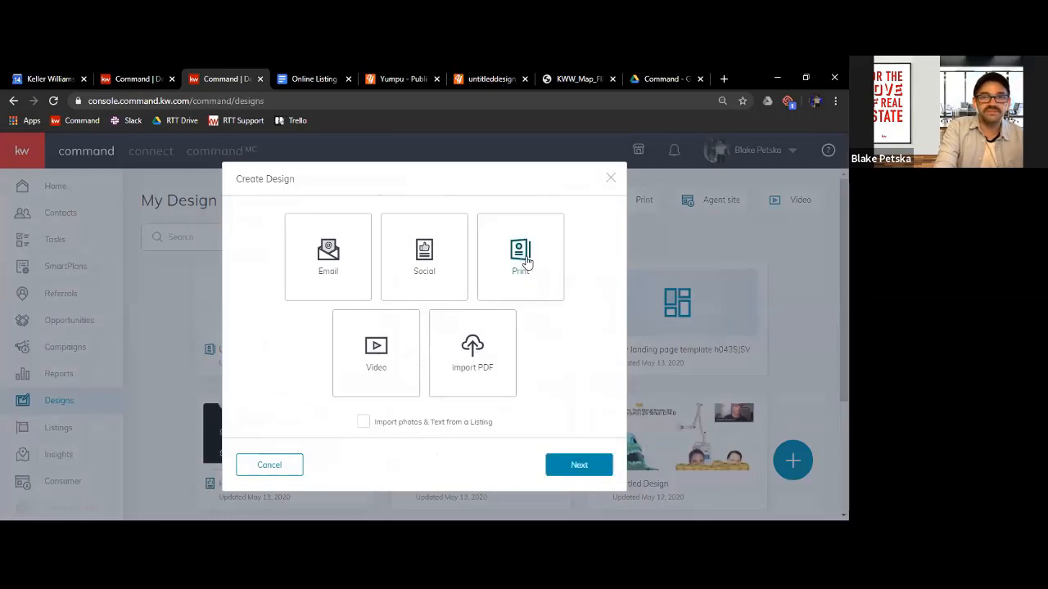
left_click(583, 466)
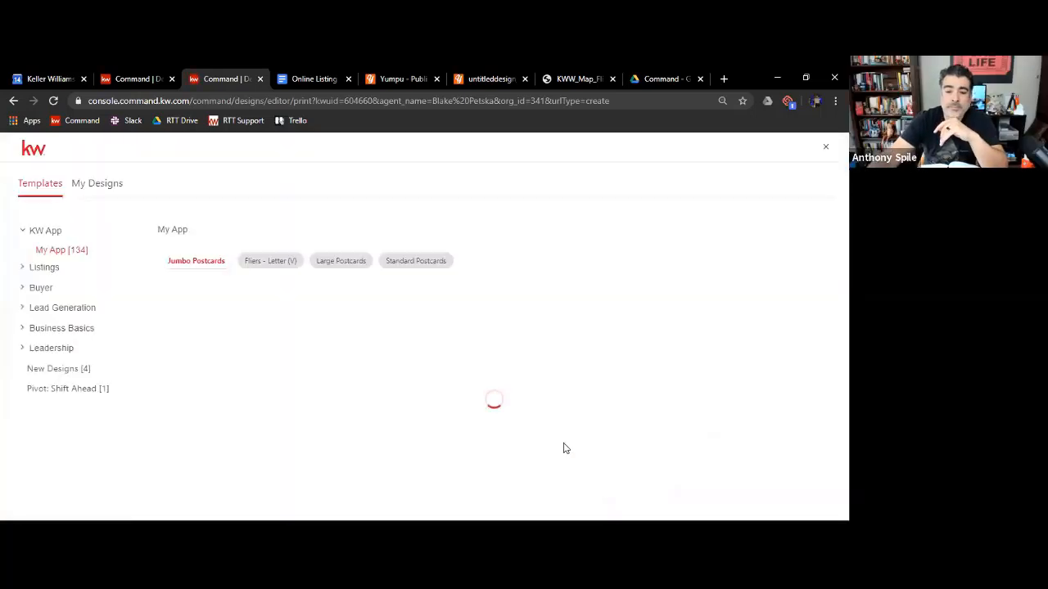
Open the black Your Guide to Homeownership buyer presentation booklet and add its Client Name page with the house photo
left_click(45, 272)
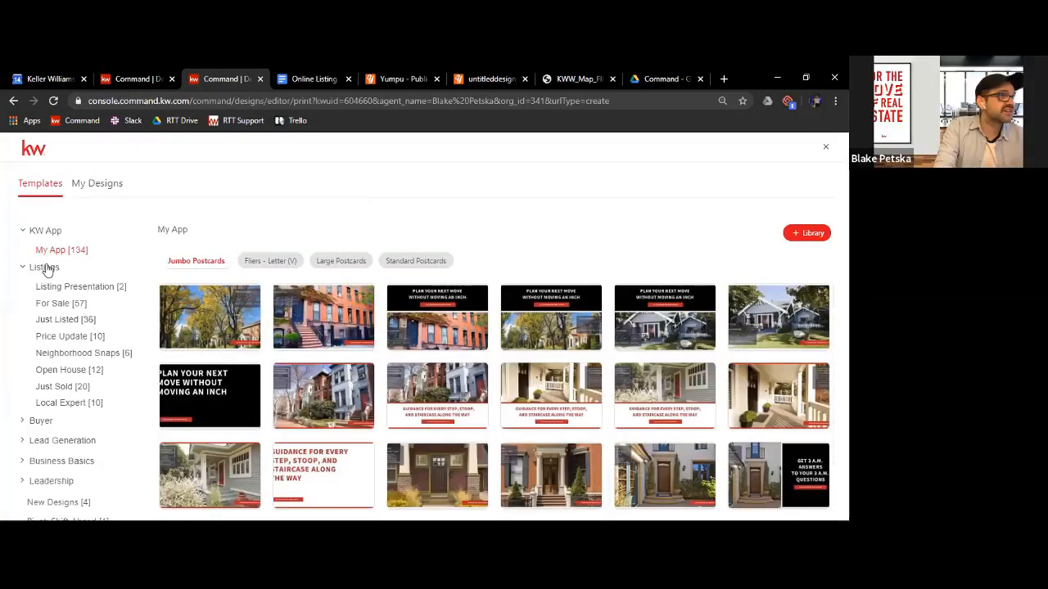
left_click(37, 268)
left_click(39, 288)
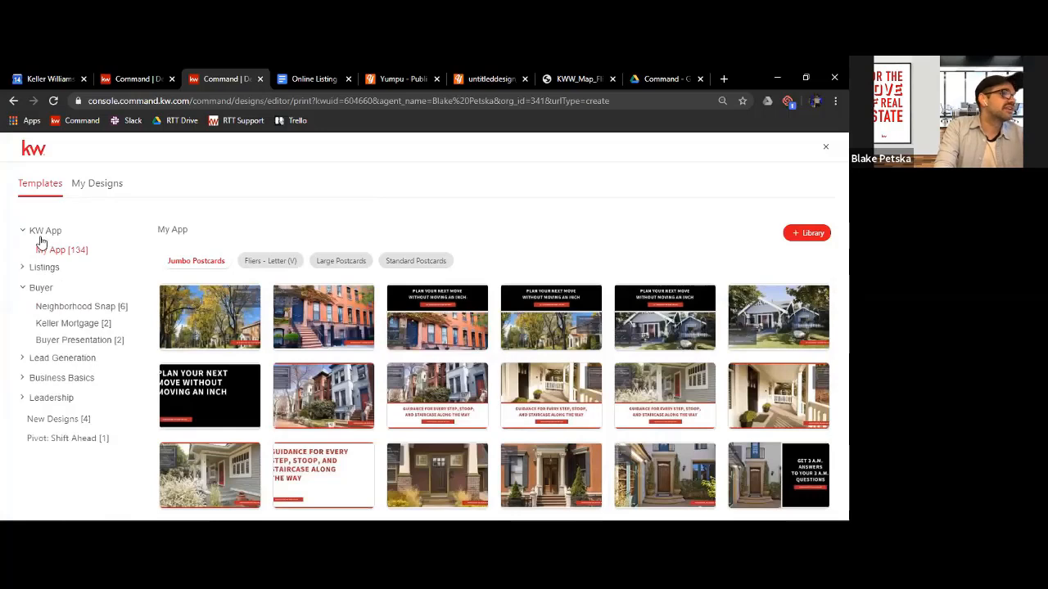
left_click(73, 342)
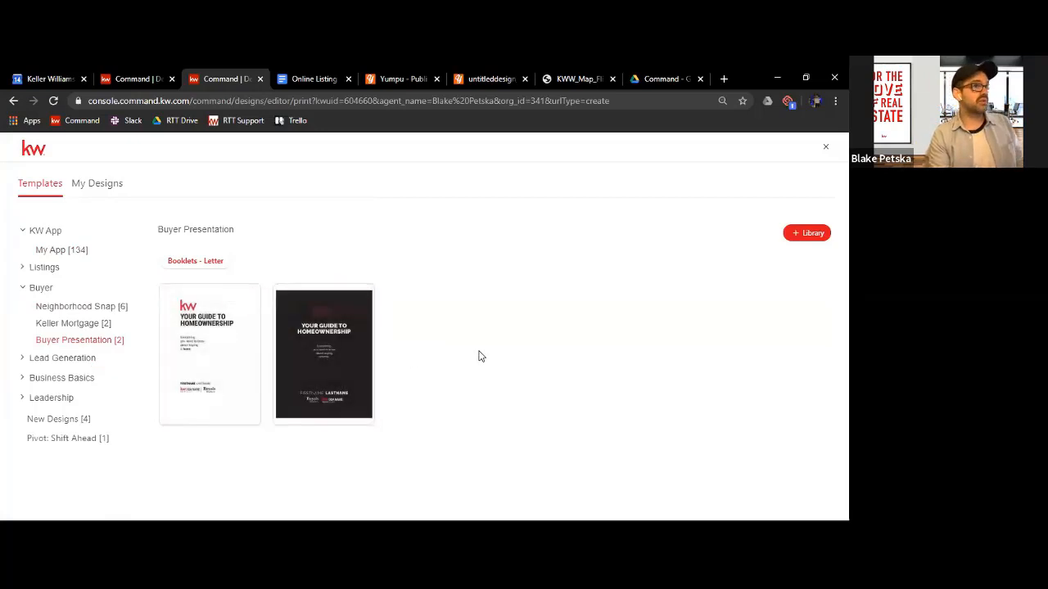
left_click(352, 294)
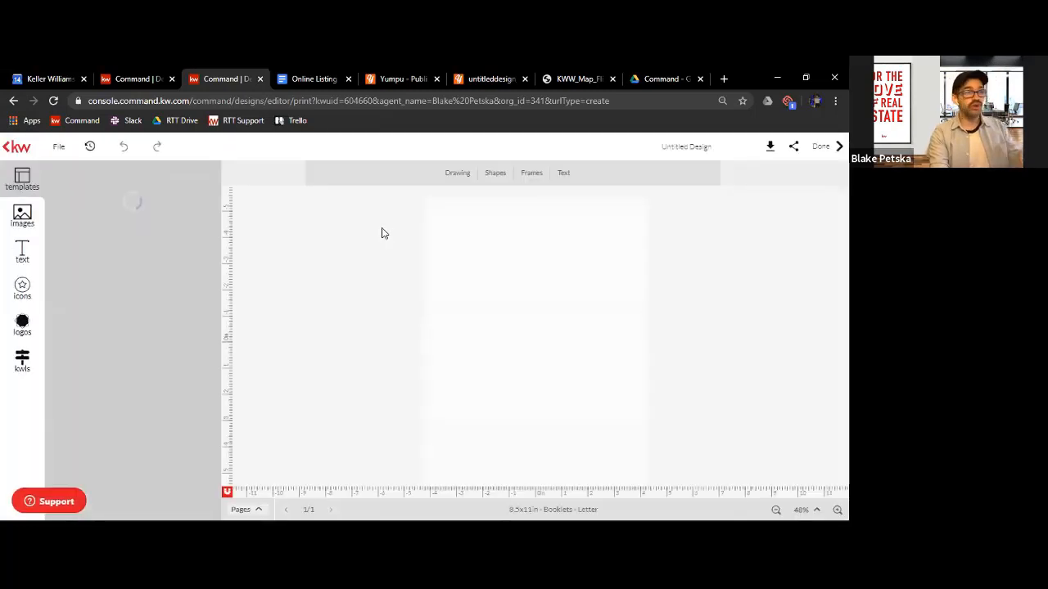
scroll(176, 353, "down", 5)
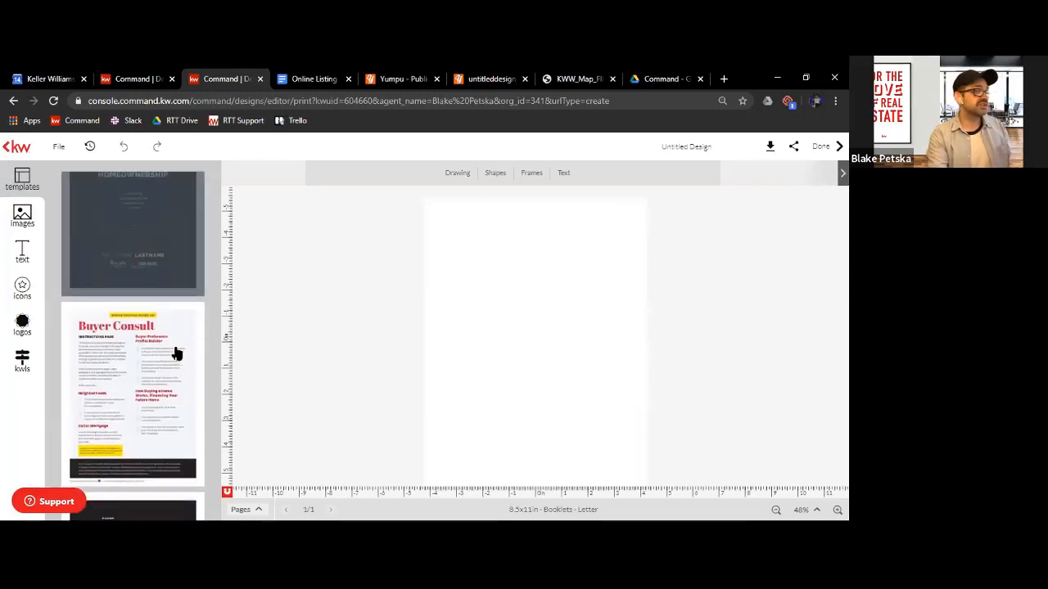
left_click(143, 399)
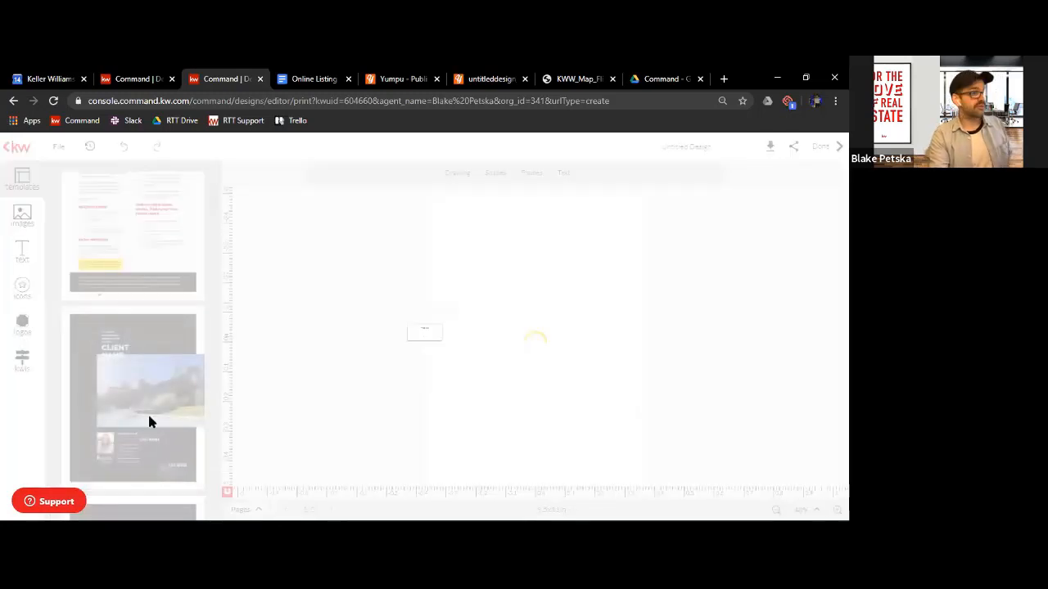
Find the Neighborhood Insights page among the booklet's page templates and add it to the design
scroll(138, 400, "down", 10)
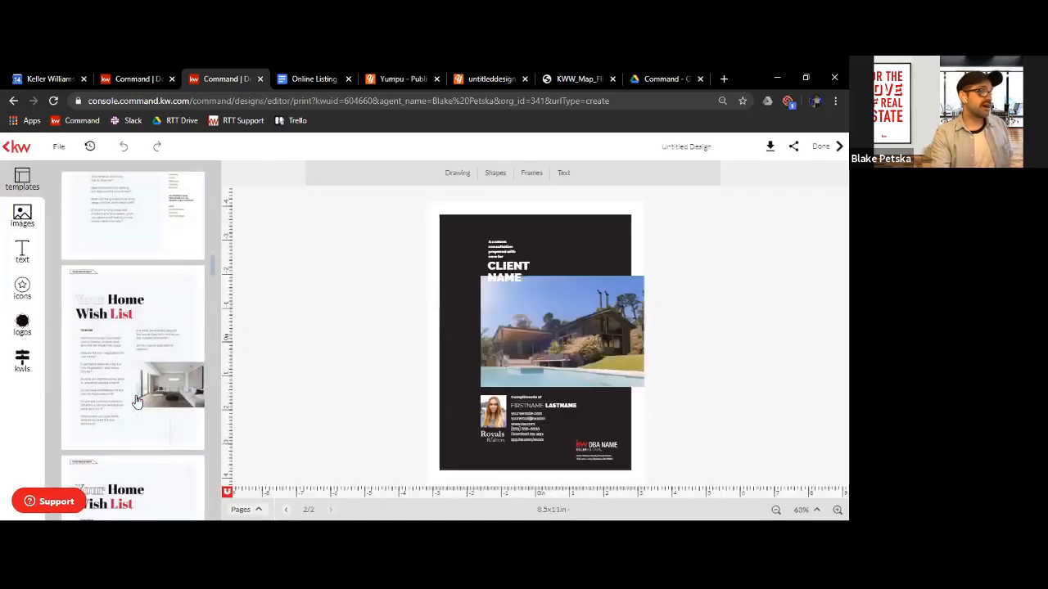
scroll(137, 399, "up", 4)
scroll(138, 399, "down", 6)
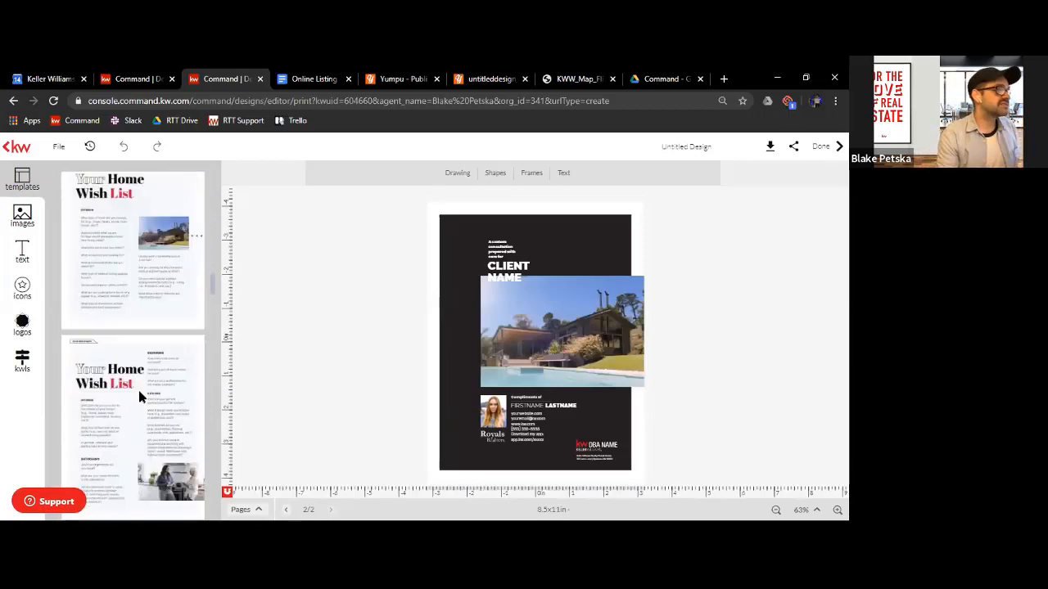
scroll(138, 397, "down", 6)
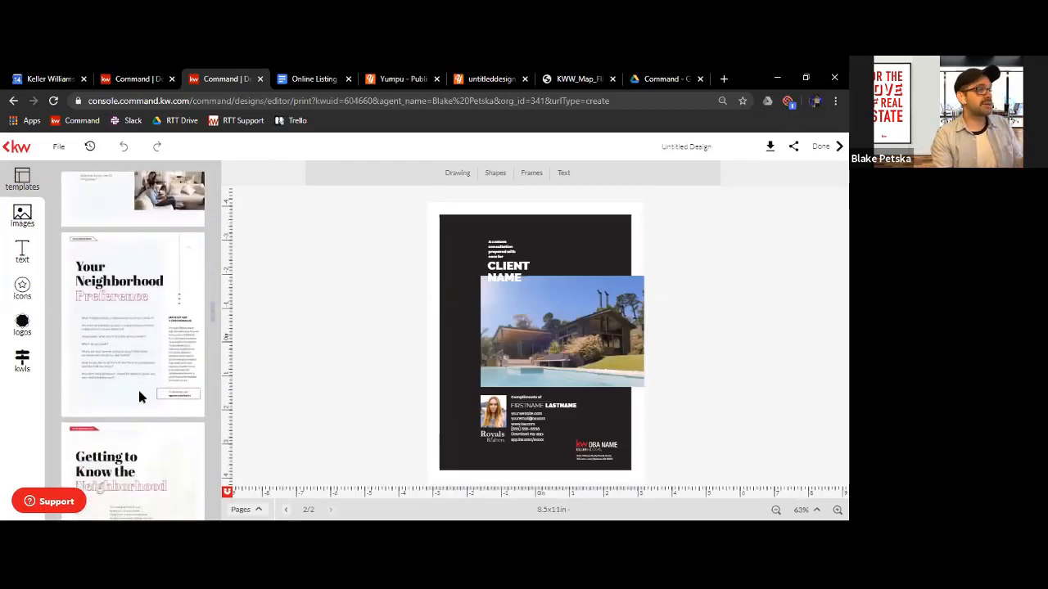
scroll(144, 355, "down", 1)
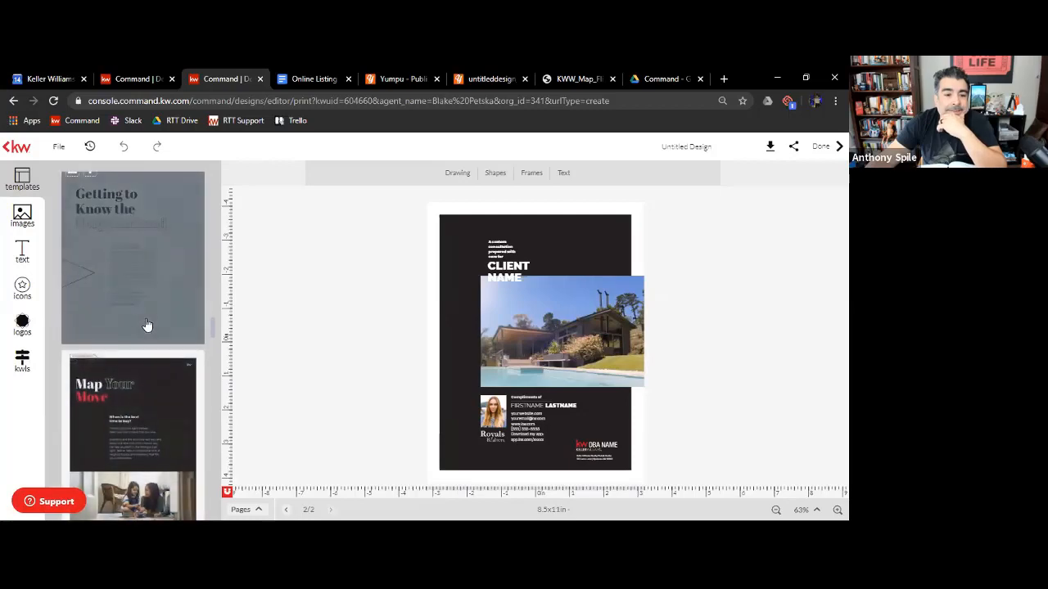
scroll(145, 328, "up", 3)
scroll(147, 325, "down", 5)
scroll(148, 325, "down", 1)
scroll(145, 328, "up", 3)
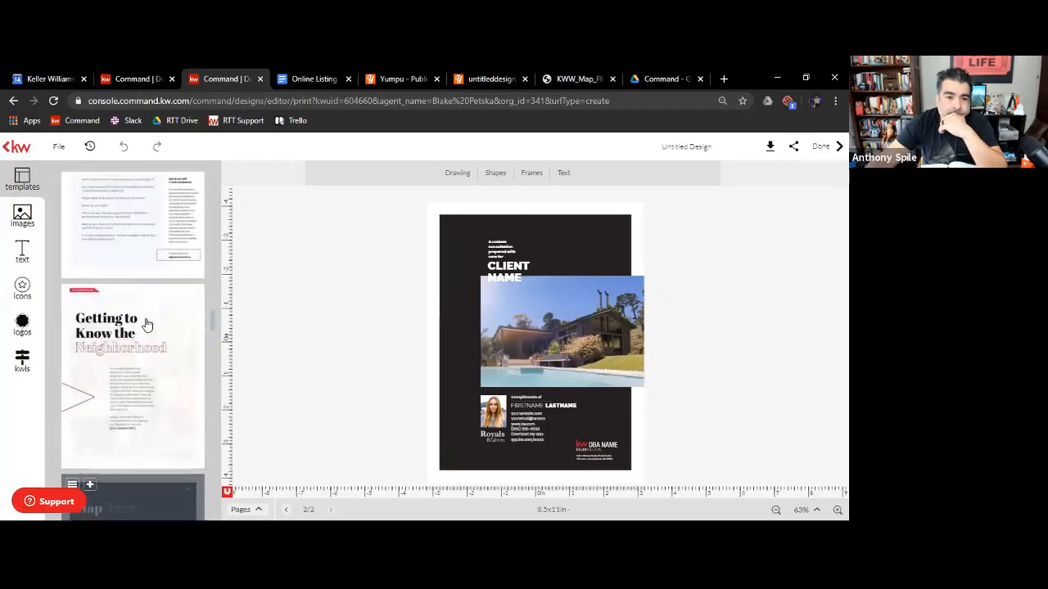
scroll(147, 319, "down", 5)
left_click(152, 296)
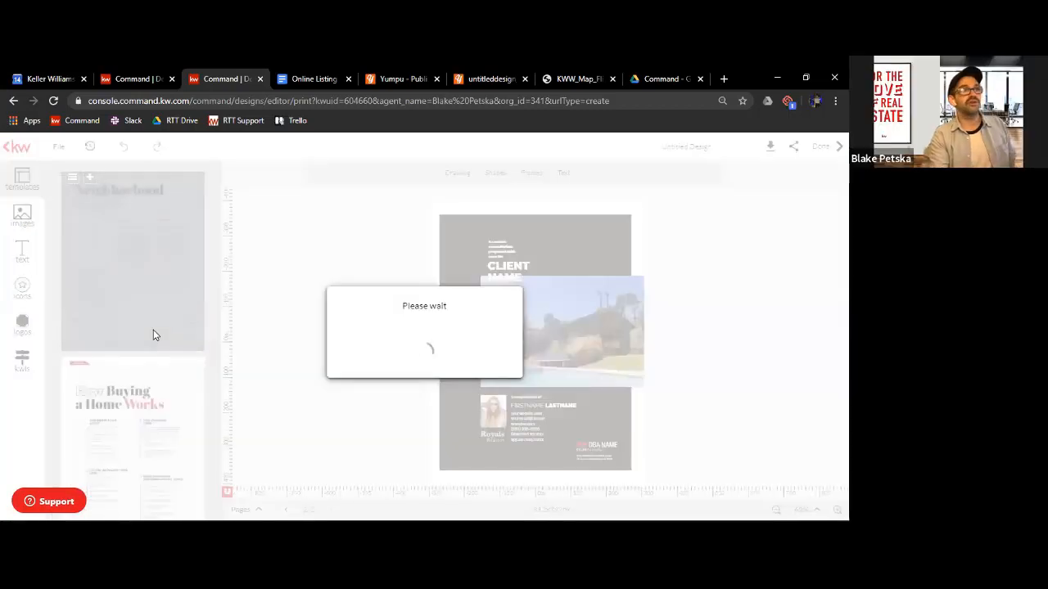
Add the Financing Your Future Home page from the booklet's page templates to the design
scroll(156, 361, "down", 3)
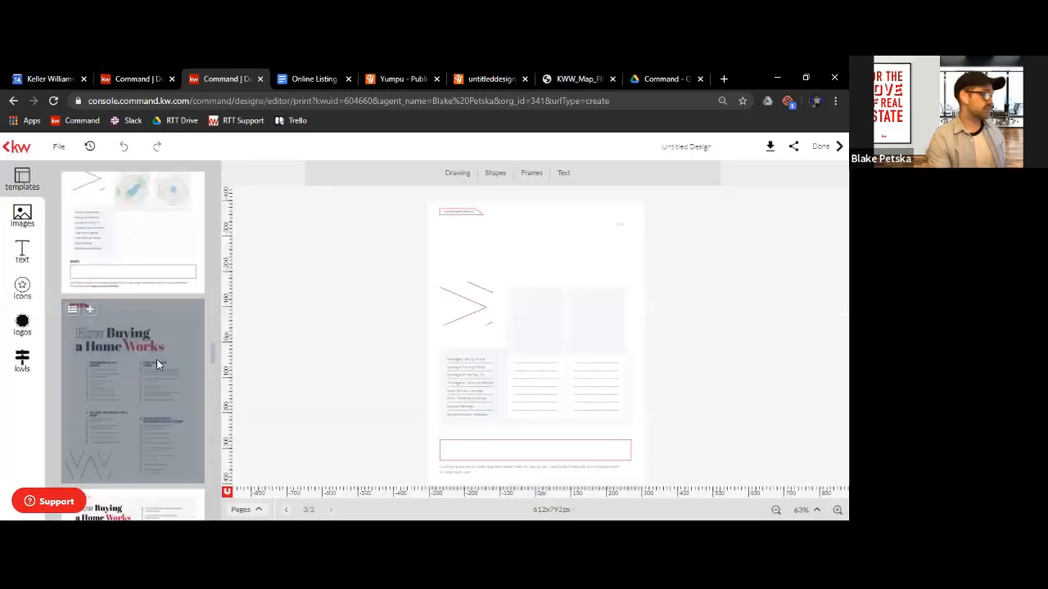
scroll(158, 322, "down", 3)
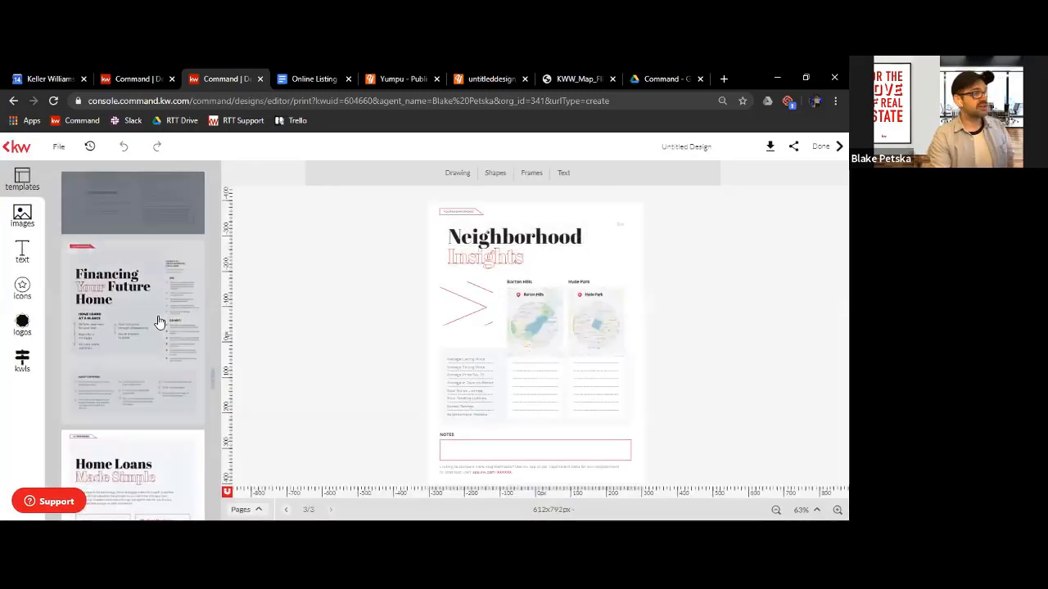
left_click(137, 274)
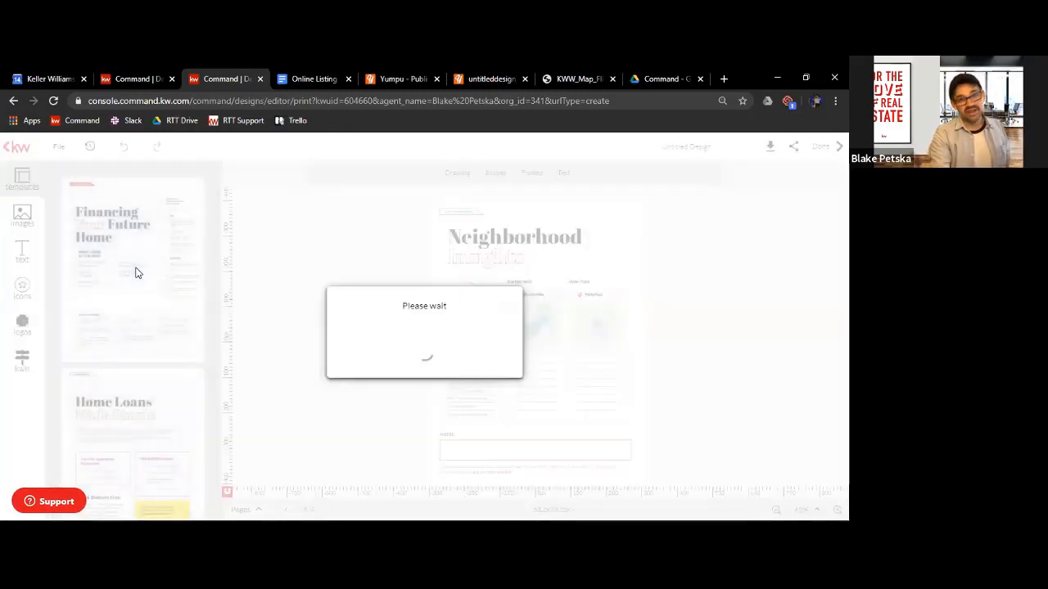
Look through the remaining buyer presentation page templates, including the home loan, experience and promise pages, and return to the first one
scroll(137, 275, "down", 1)
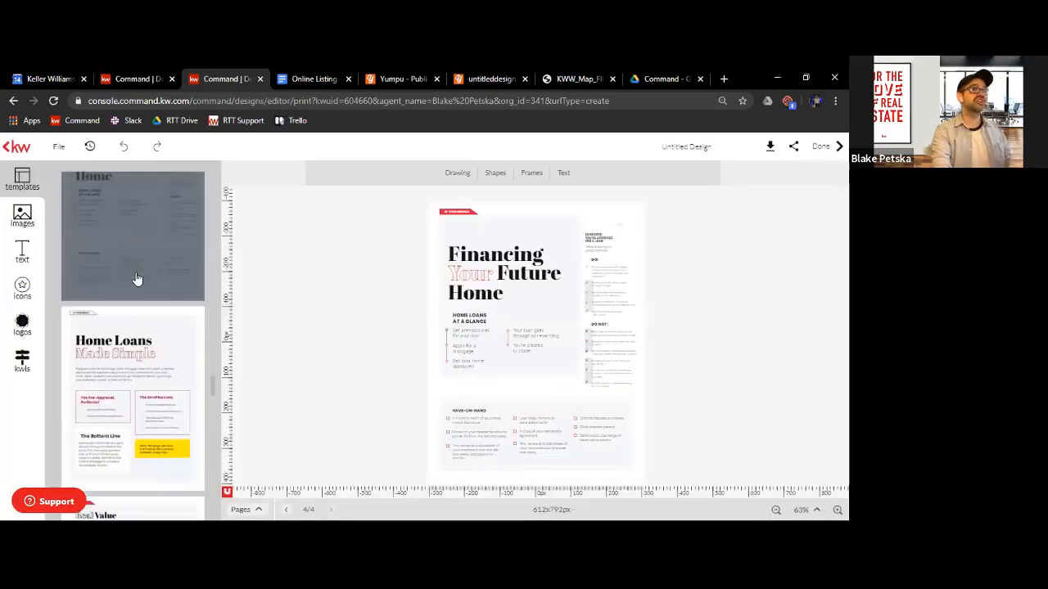
scroll(135, 297, "down", 5)
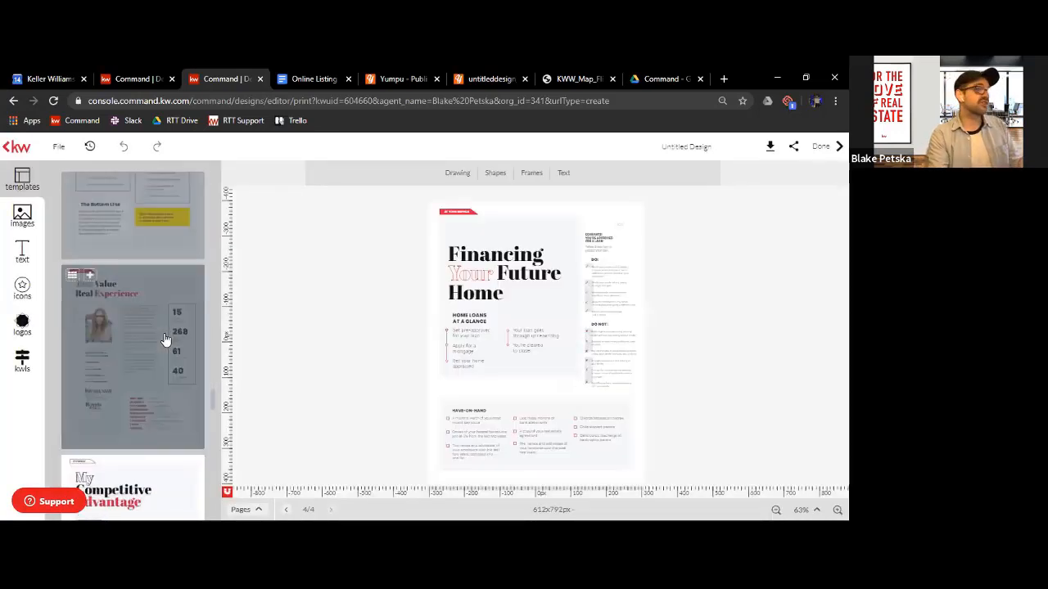
scroll(165, 339, "down", 5)
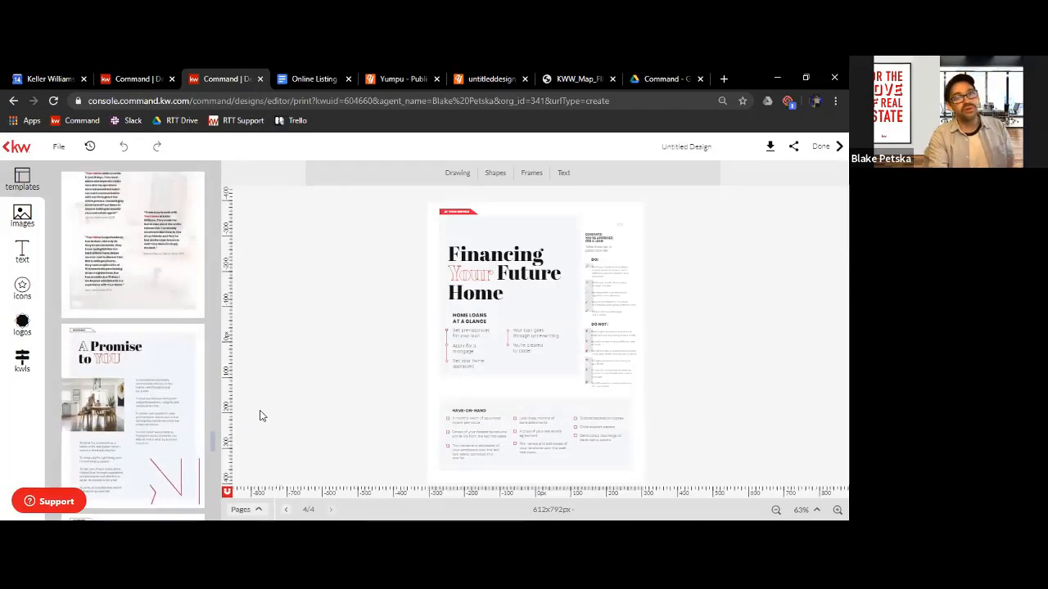
right_click(326, 402)
left_click(318, 329)
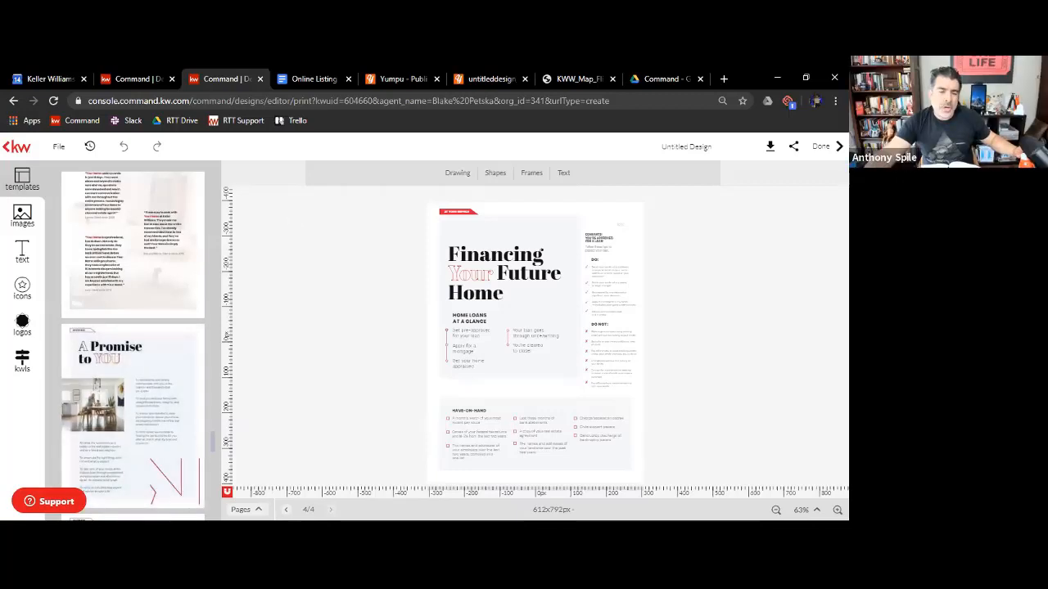
scroll(109, 394, "down", 15)
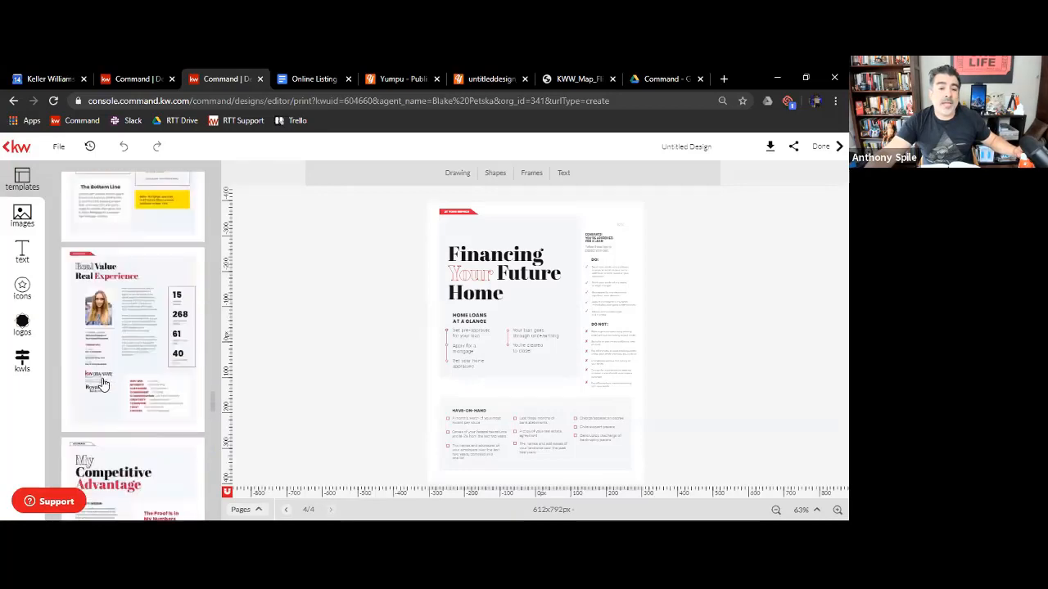
scroll(104, 384, "up", 15)
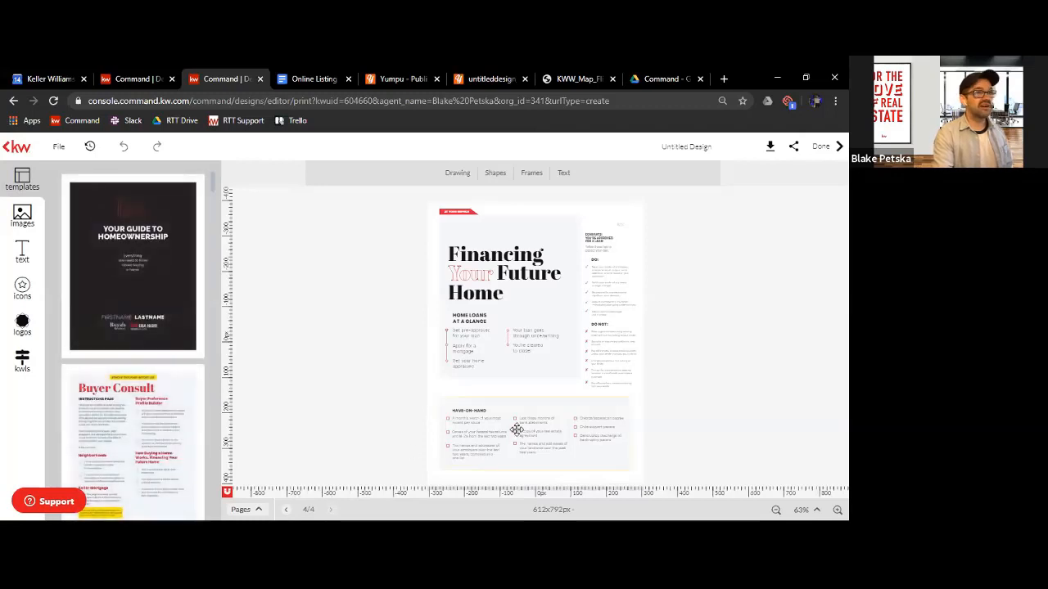
Download all pages of the design as a PDF in standard web quality
left_click(742, 147)
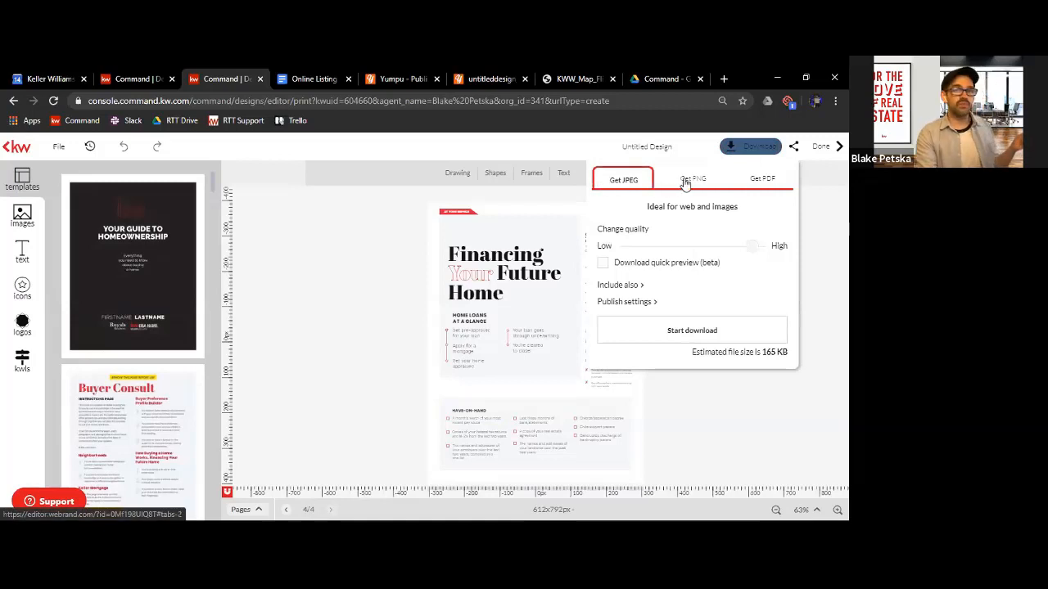
left_click(762, 181)
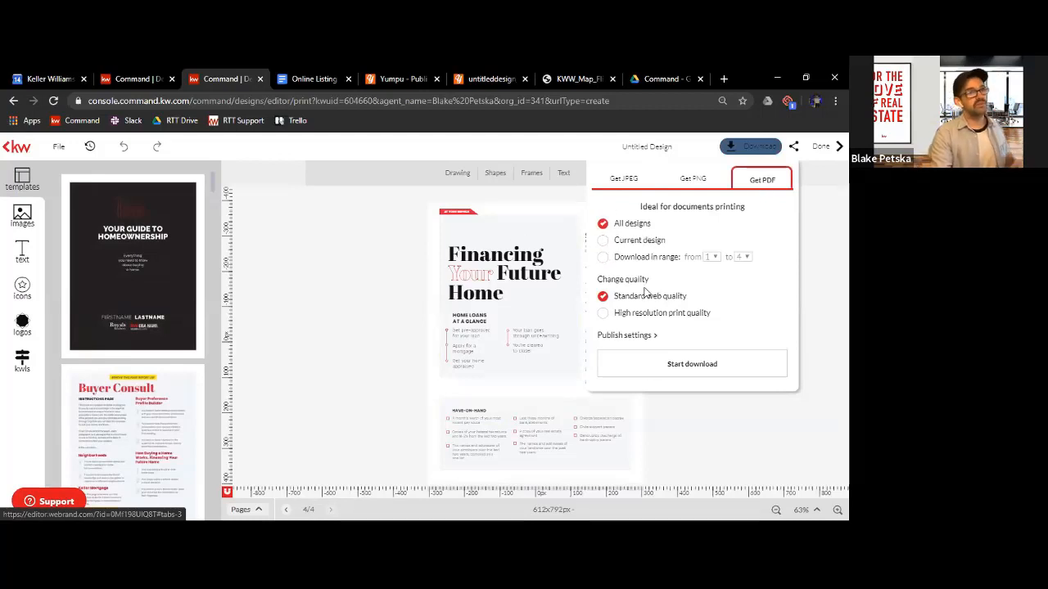
left_click(701, 363)
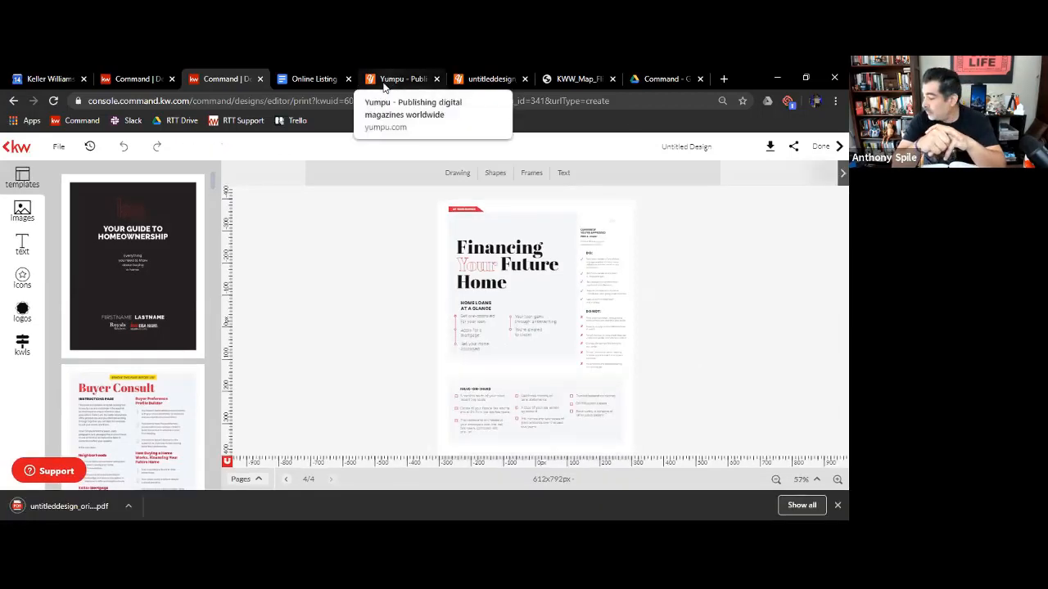
Switch to the Yumpu website and reduce the browser zoom to 100%
left_click(398, 80)
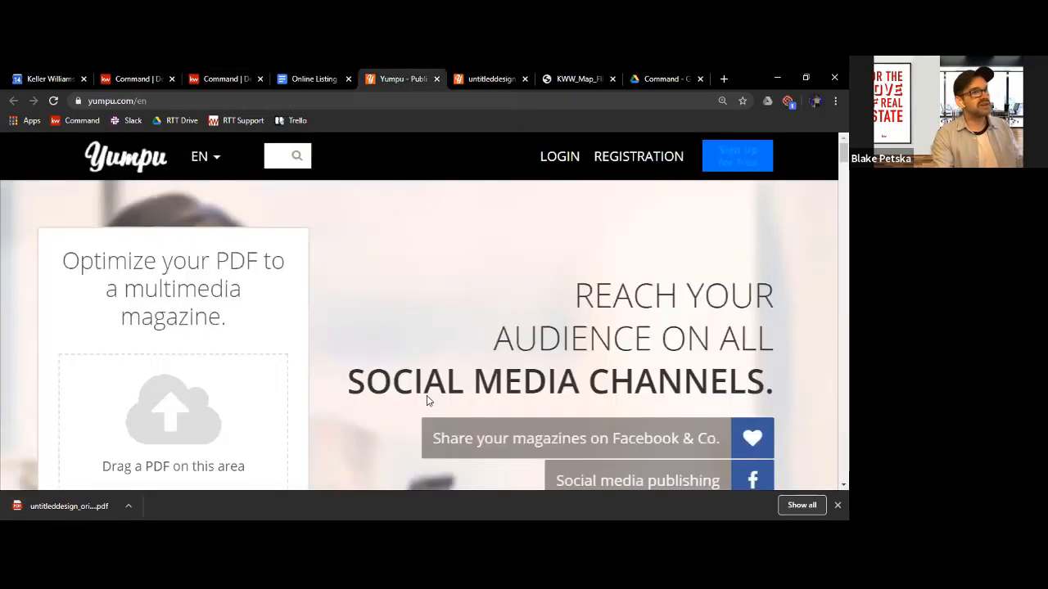
scroll(319, 367, "down", 1)
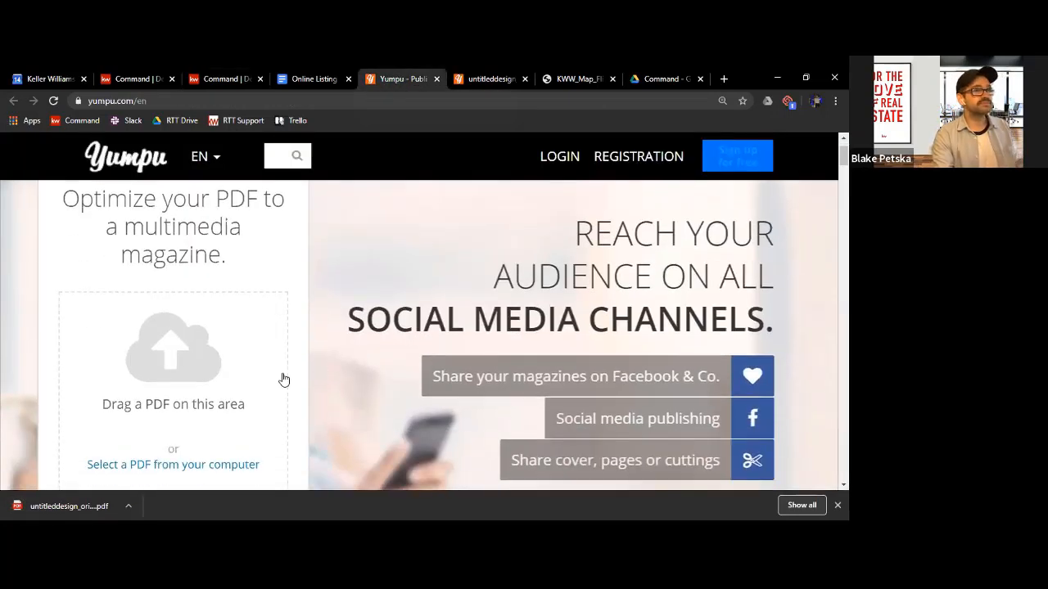
key("alt+f")
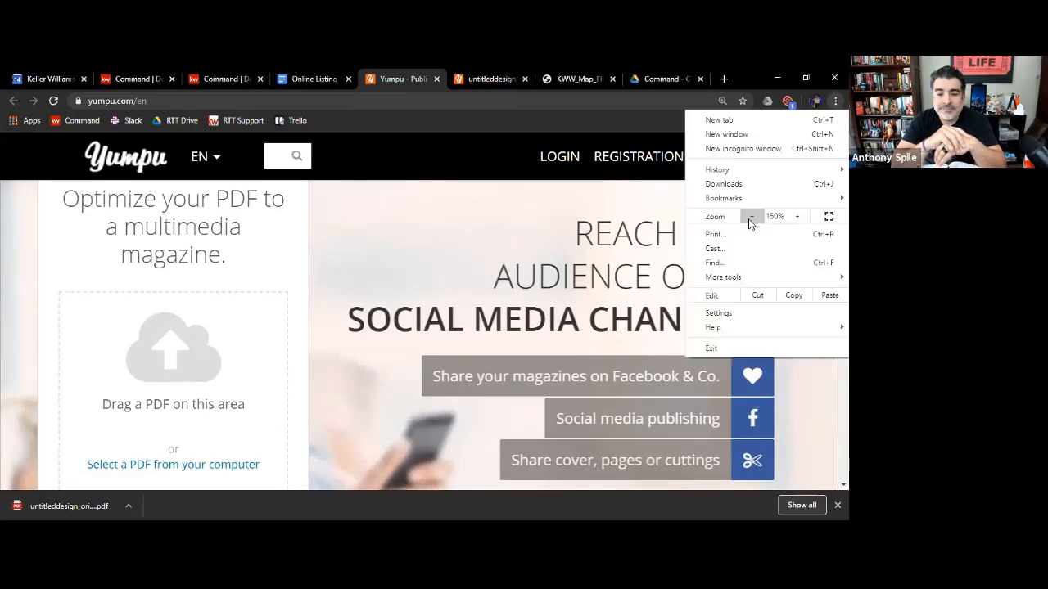
left_click(751, 216)
left_click(752, 216)
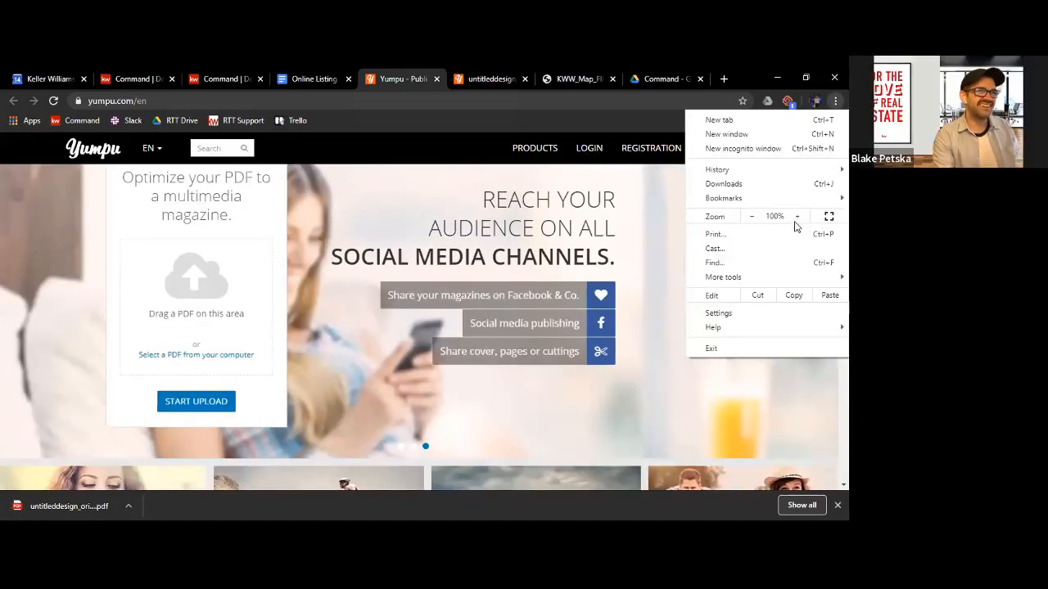
left_click(598, 435)
scroll(598, 437, "down", 6)
scroll(547, 396, "up", 7)
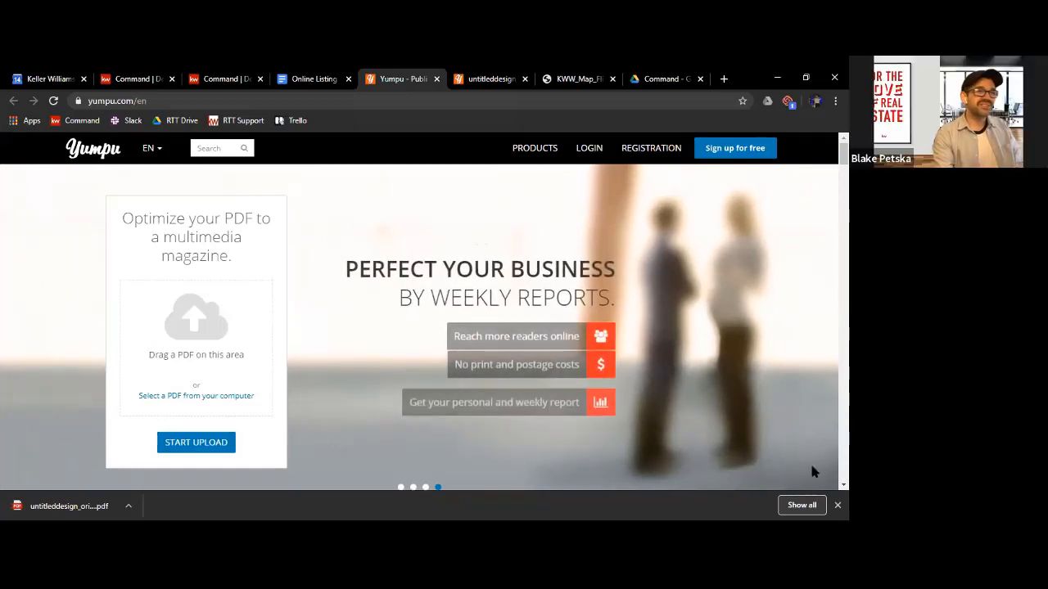
Close the browser's downloads bar and upload today's untitleddesign PDF from the Downloads folder to Yumpu
left_click(837, 505)
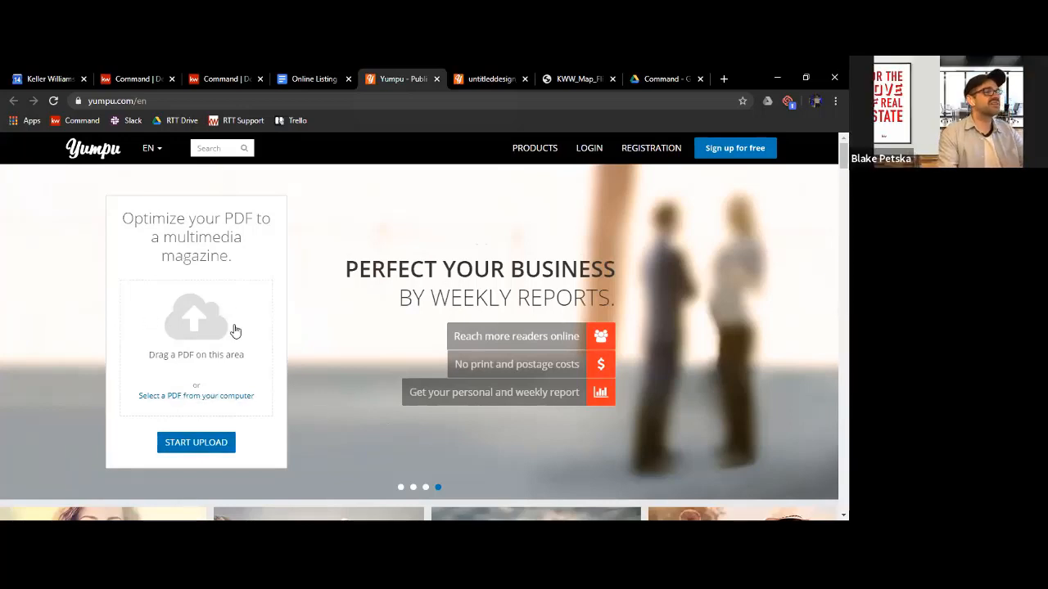
left_click(184, 325)
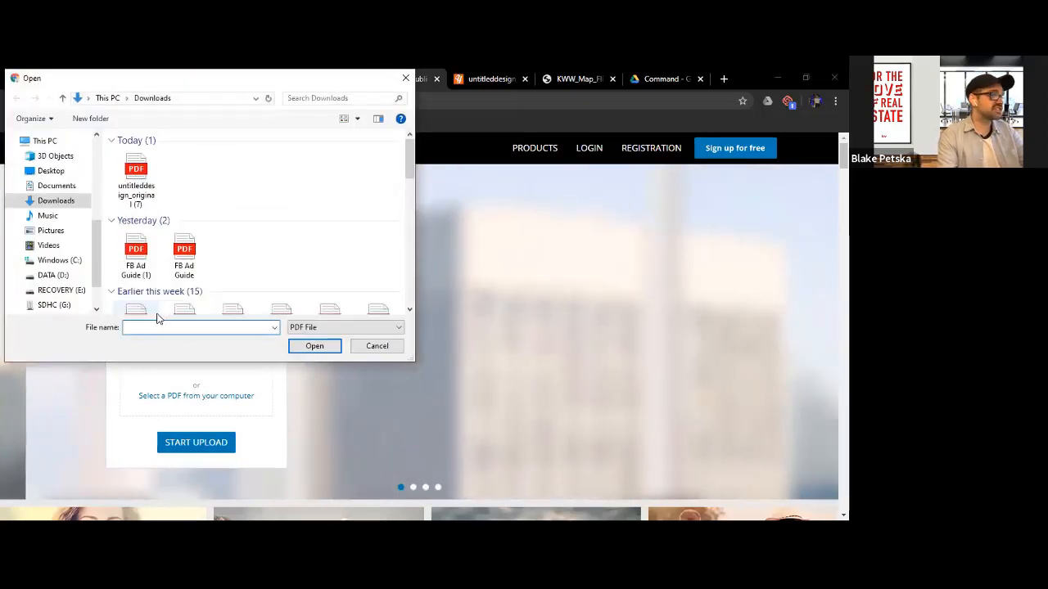
left_click(136, 172)
double_click(139, 174)
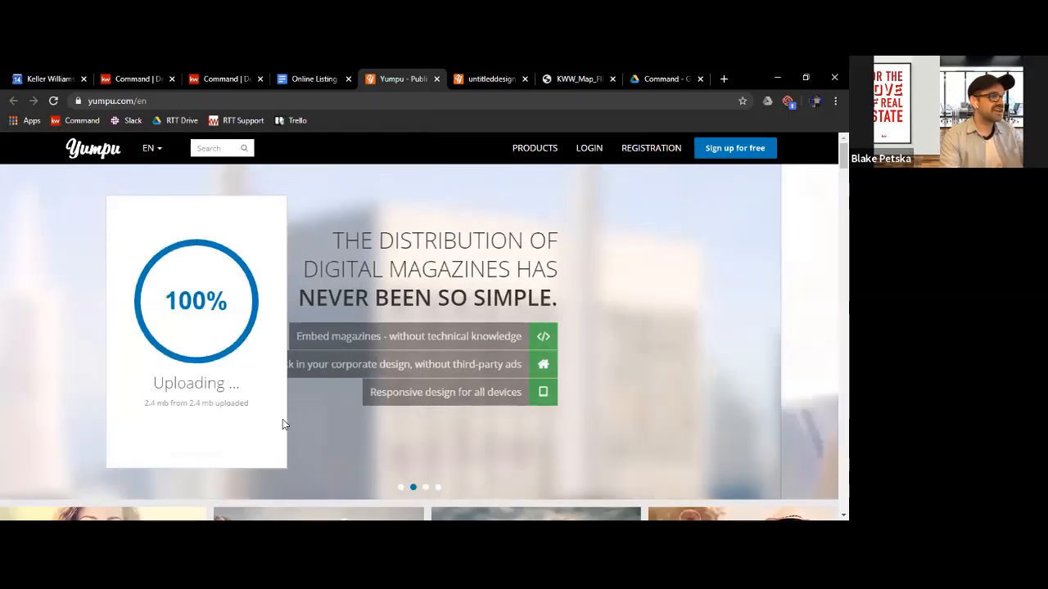
scroll(236, 311, "down", 15)
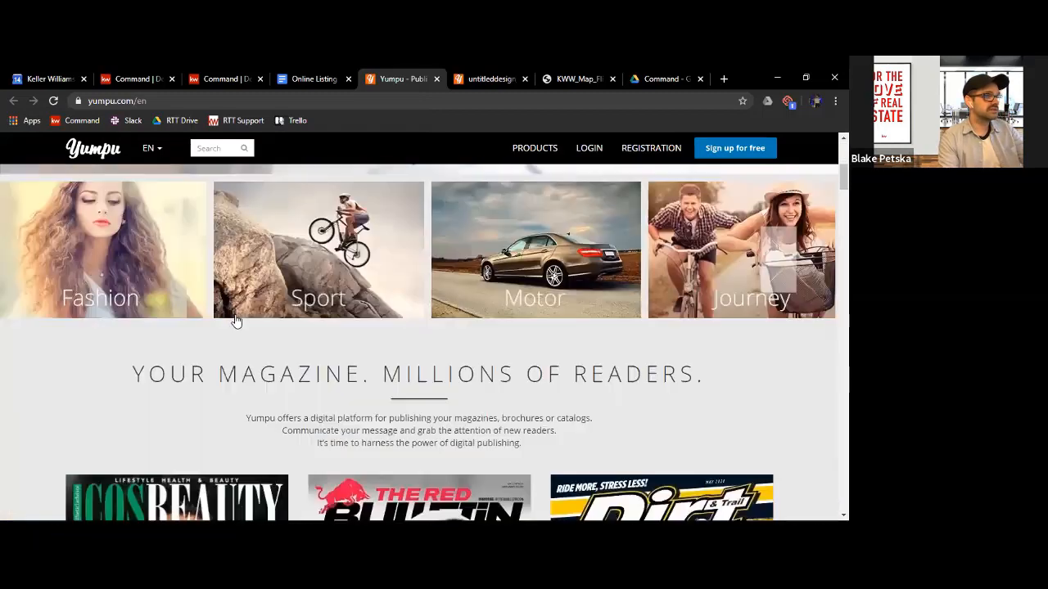
scroll(238, 303, "up", 15)
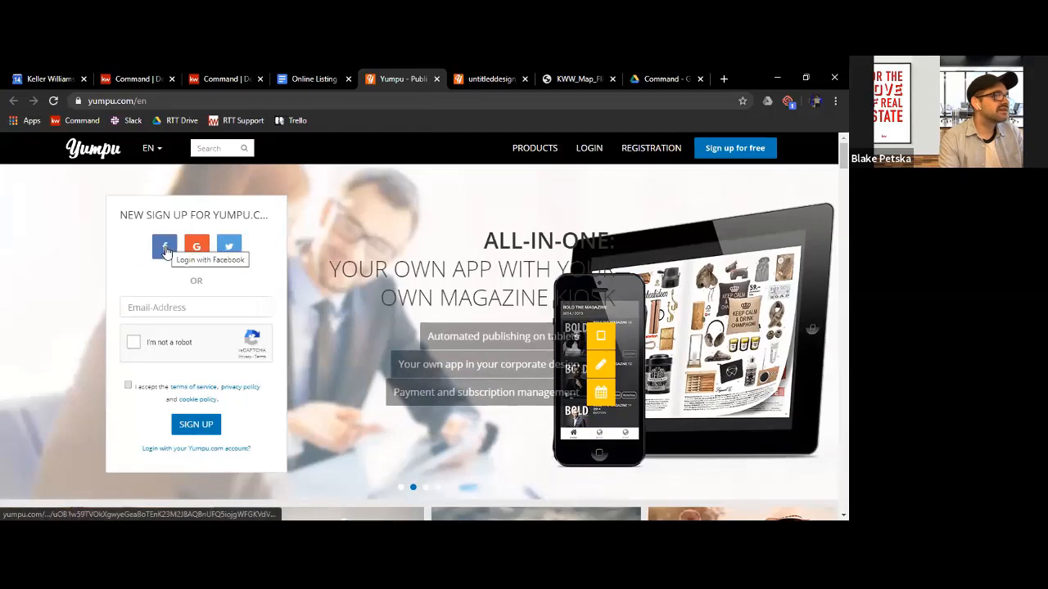
Try to sign up for Yumpu with a Facebook account
left_click(165, 251)
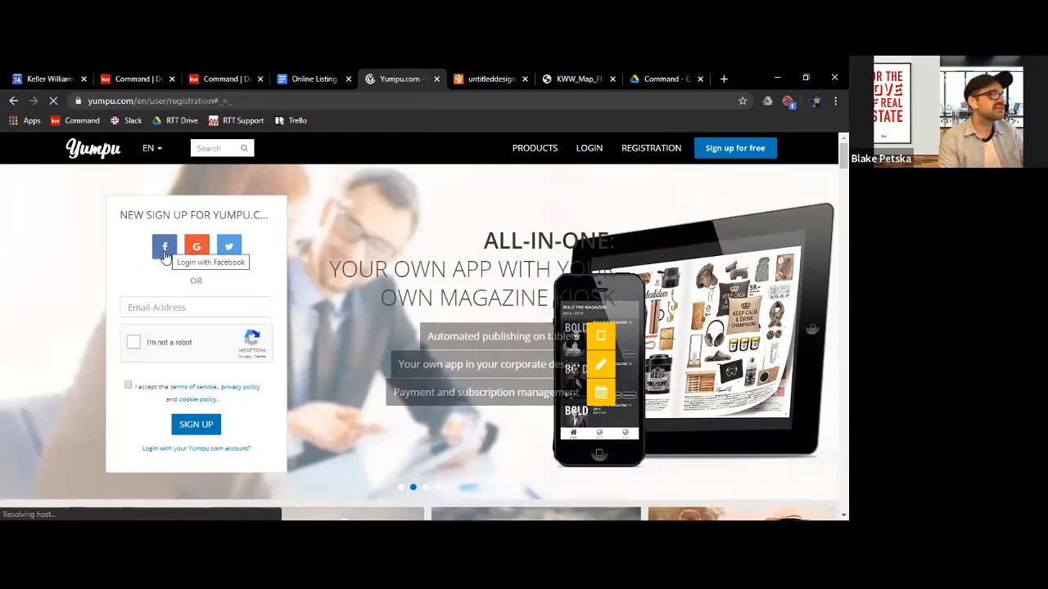
scroll(412, 437, "down", 1)
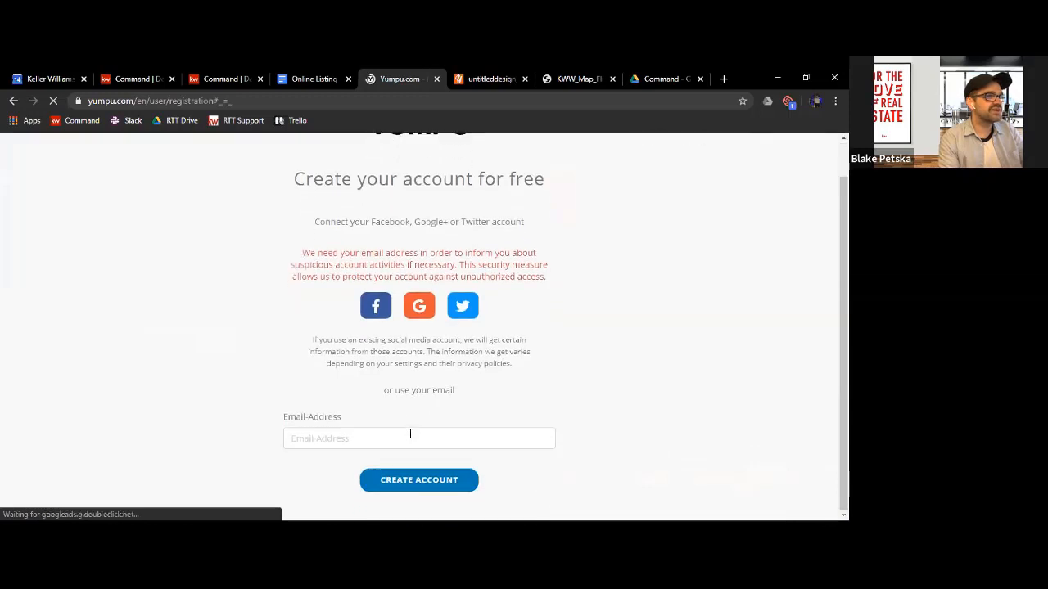
left_click(378, 314)
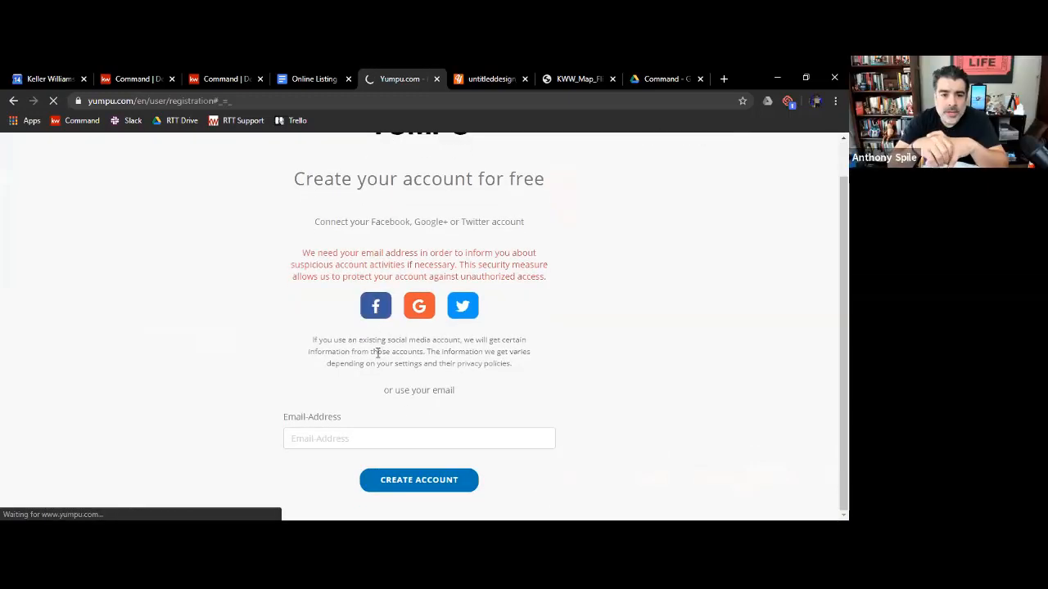
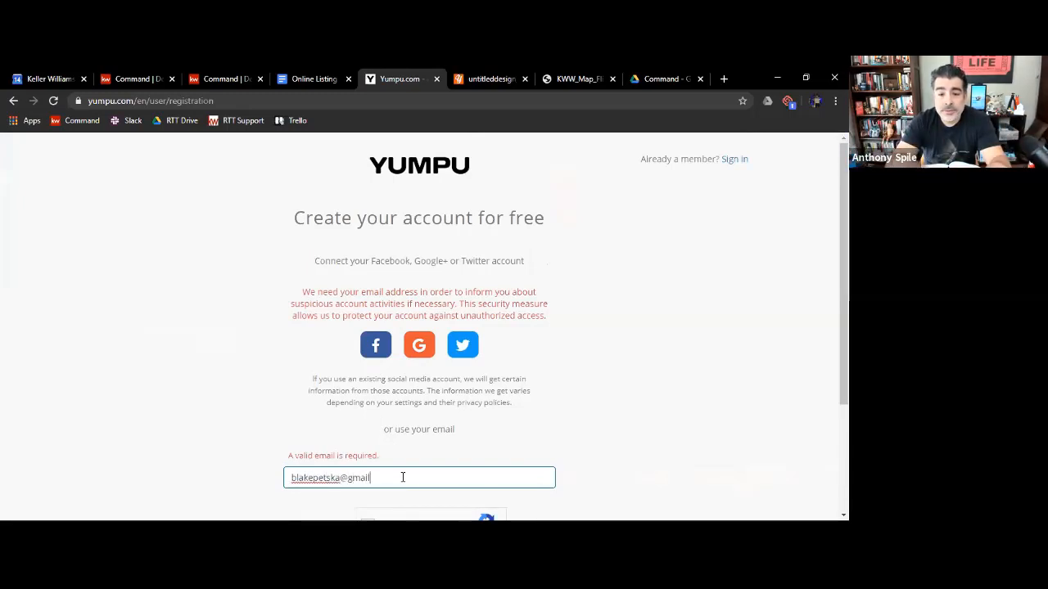
Try to register with a personal email address, passing the robot check and accepting the terms of service, and replace it with a work email address
key("Return")
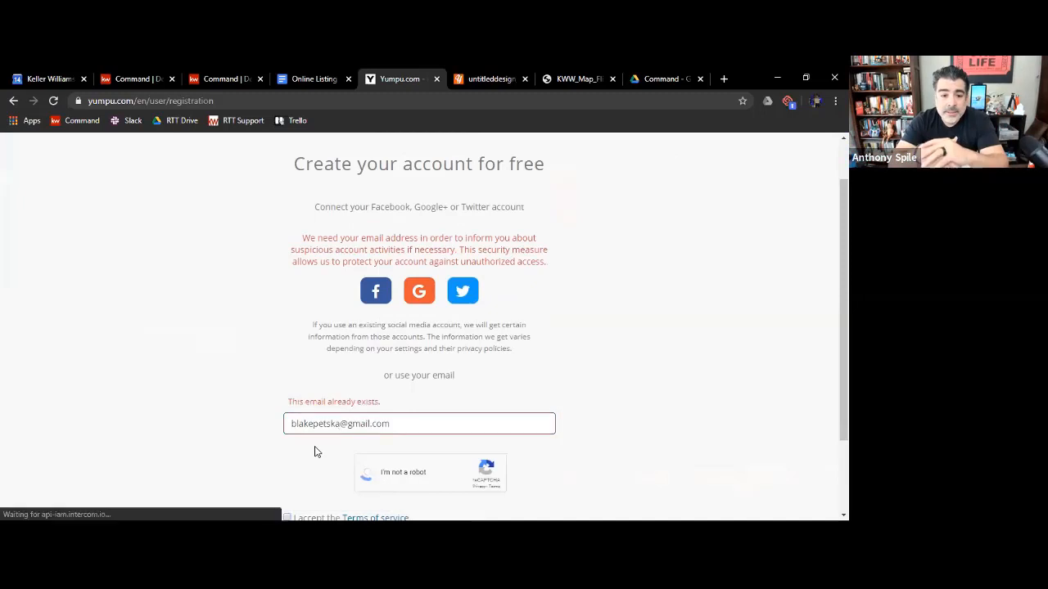
scroll(550, 422, "down", 2)
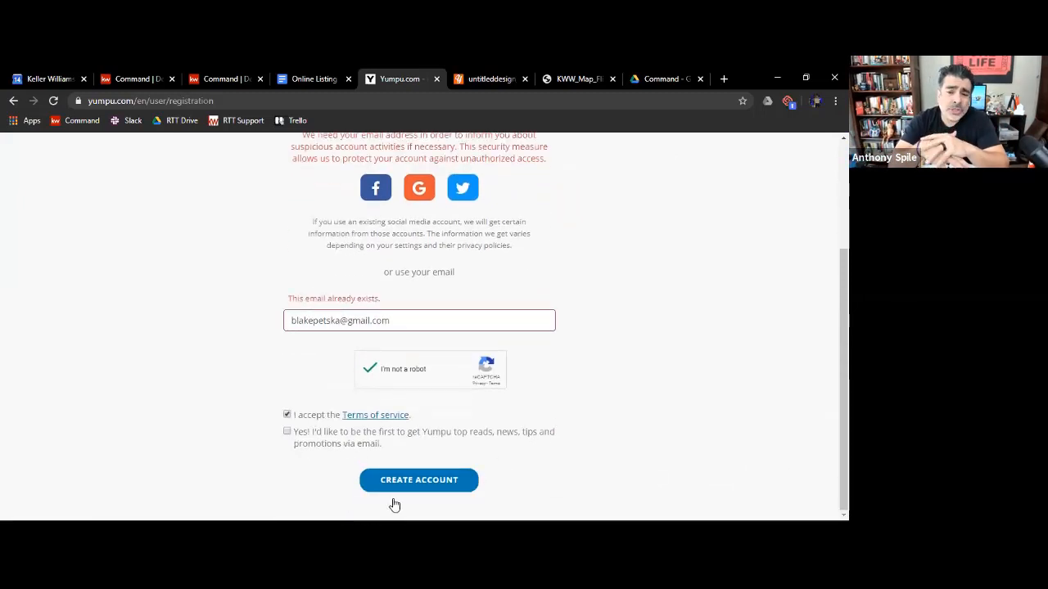
left_click(380, 480)
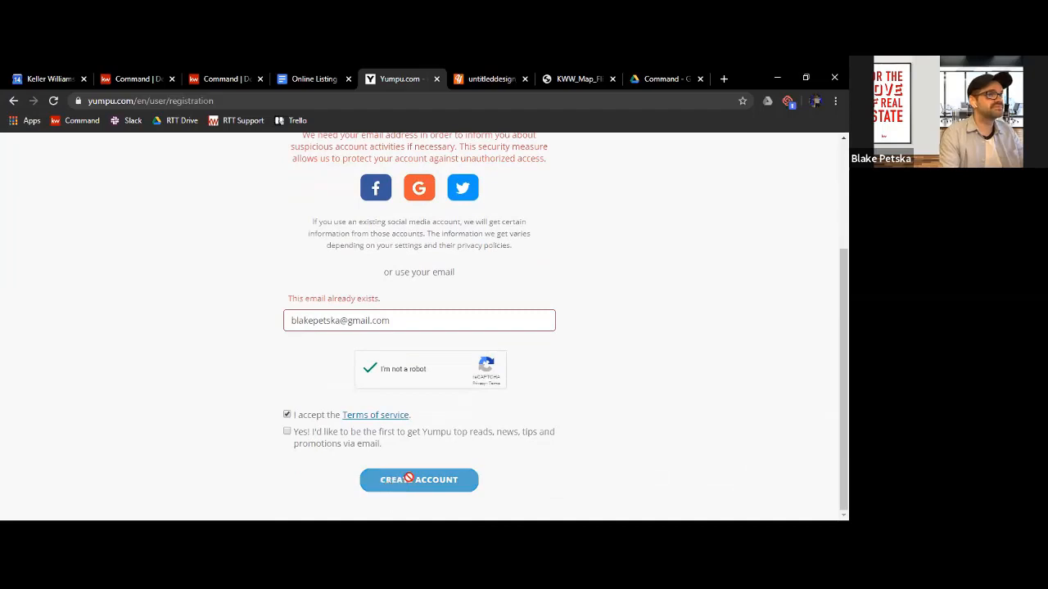
left_click_drag(391, 322, 351, 324)
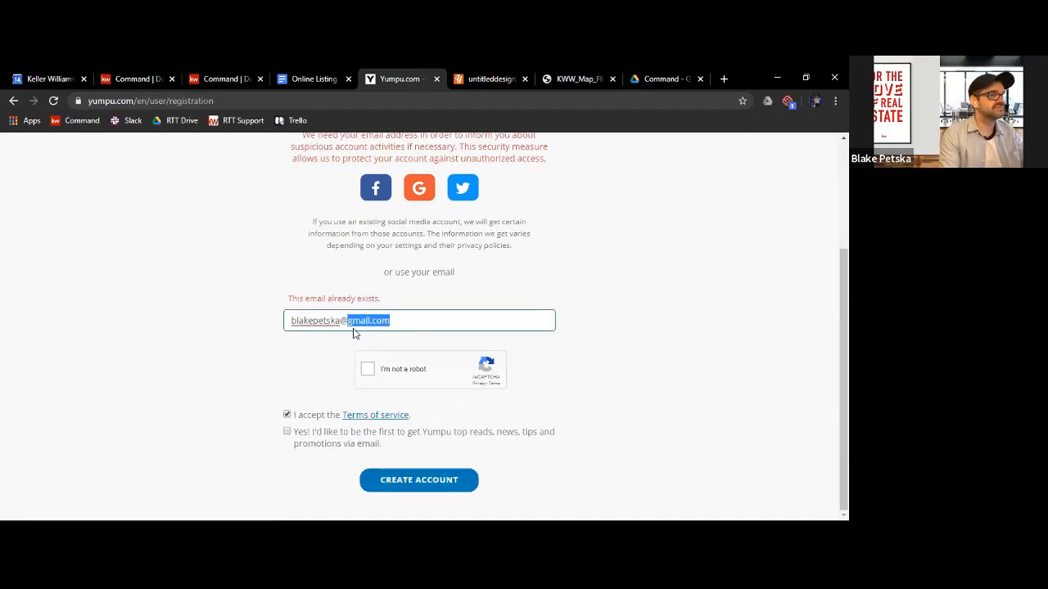
type("kw.com")
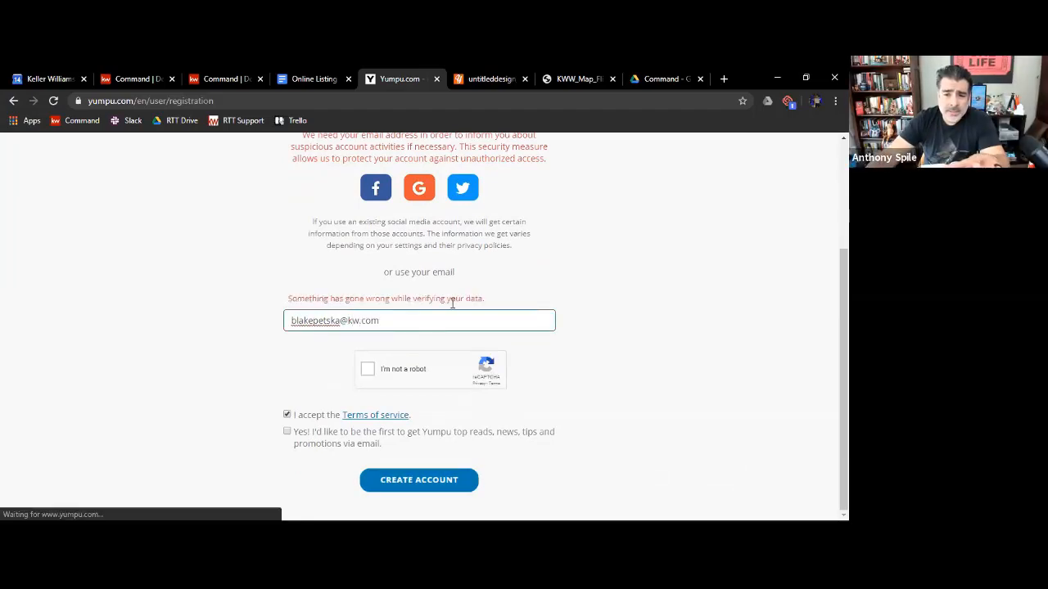
Try to sign up through Google with one account and its suggested profile name, and retry with the work account
left_click(427, 249)
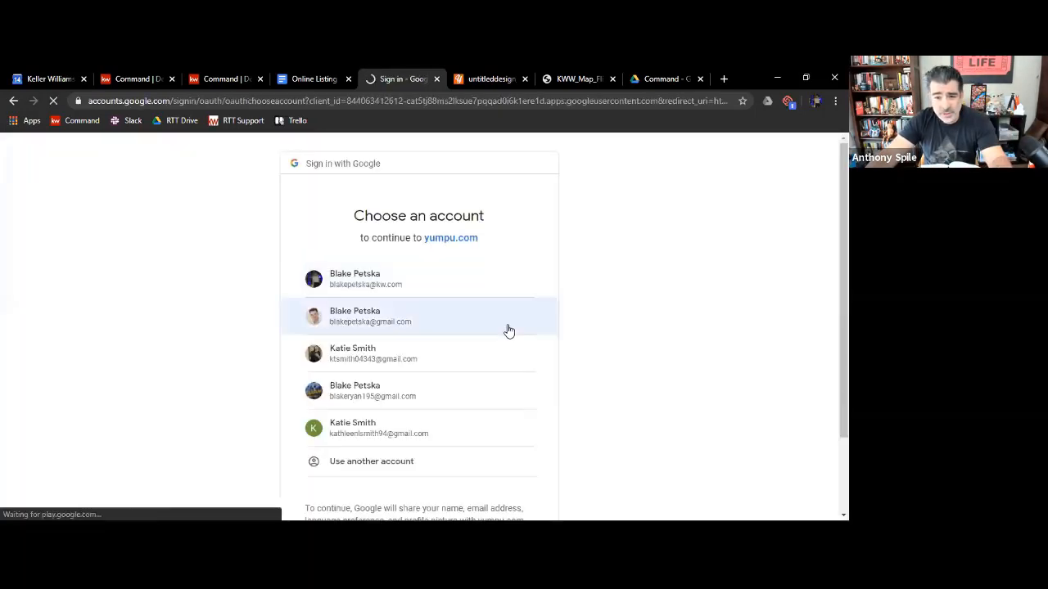
left_click(491, 372)
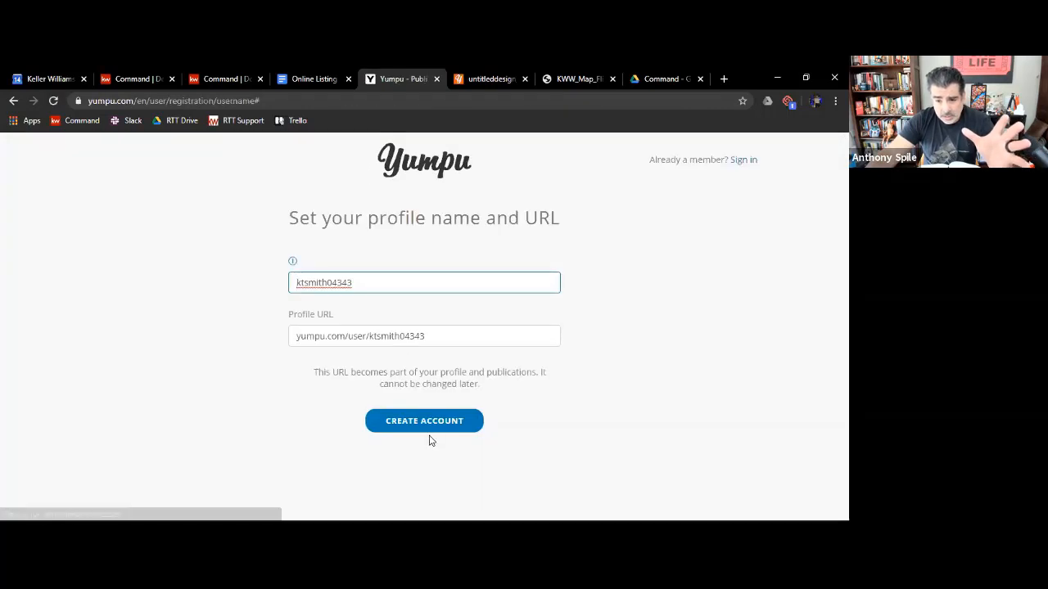
left_click(421, 426)
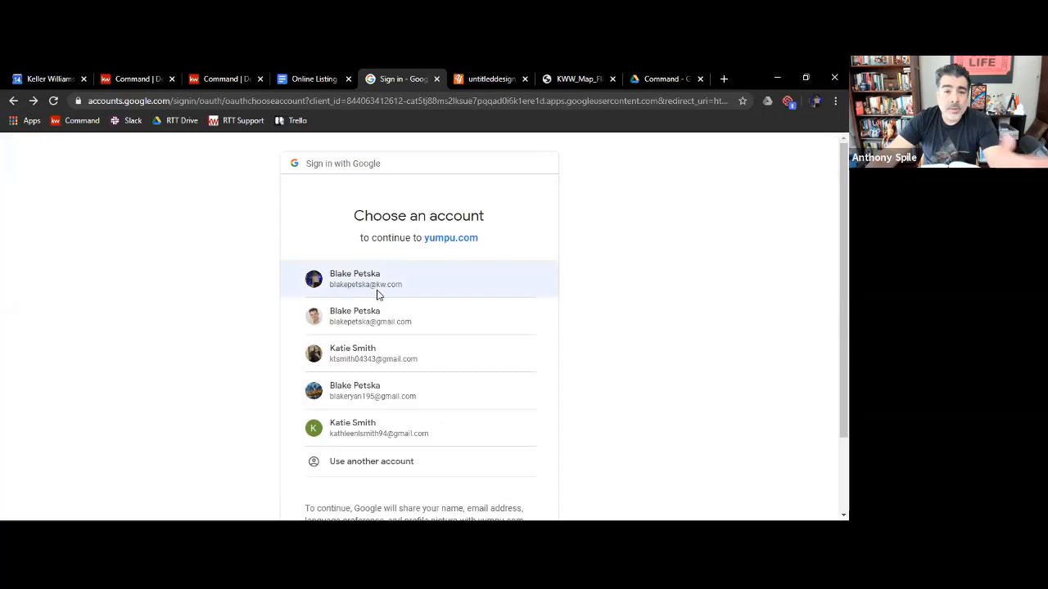
left_click(377, 292)
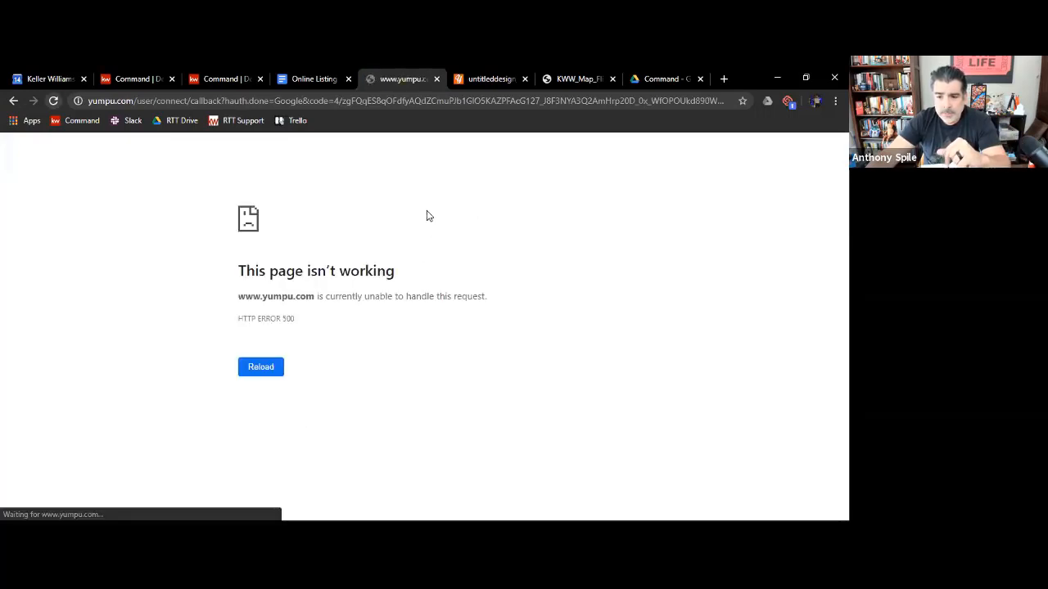
left_click(259, 365)
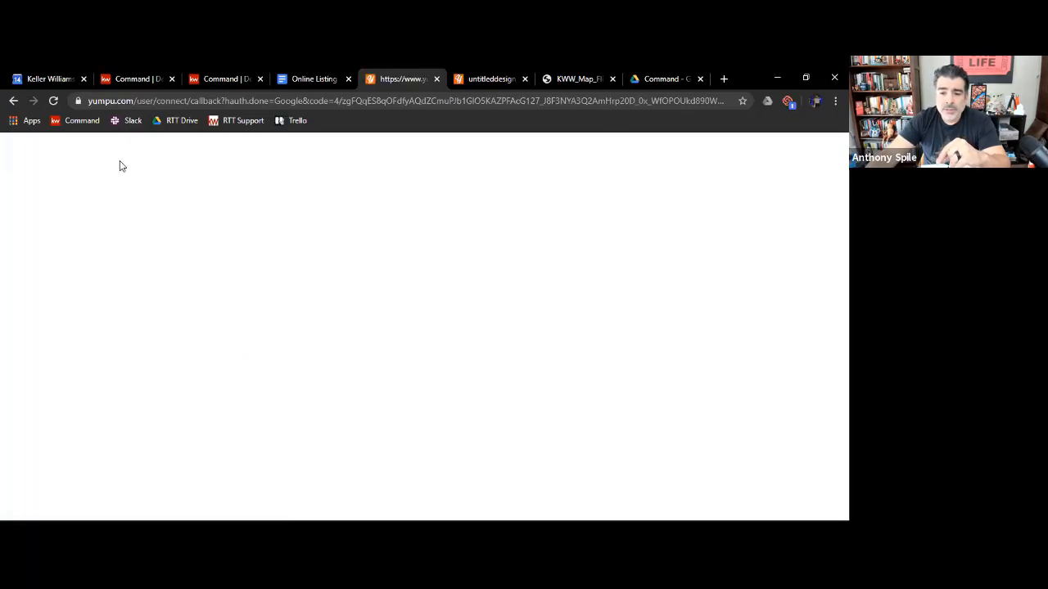
Load yump.com in the current browser tab
key("ctrl+l")
type("yu")
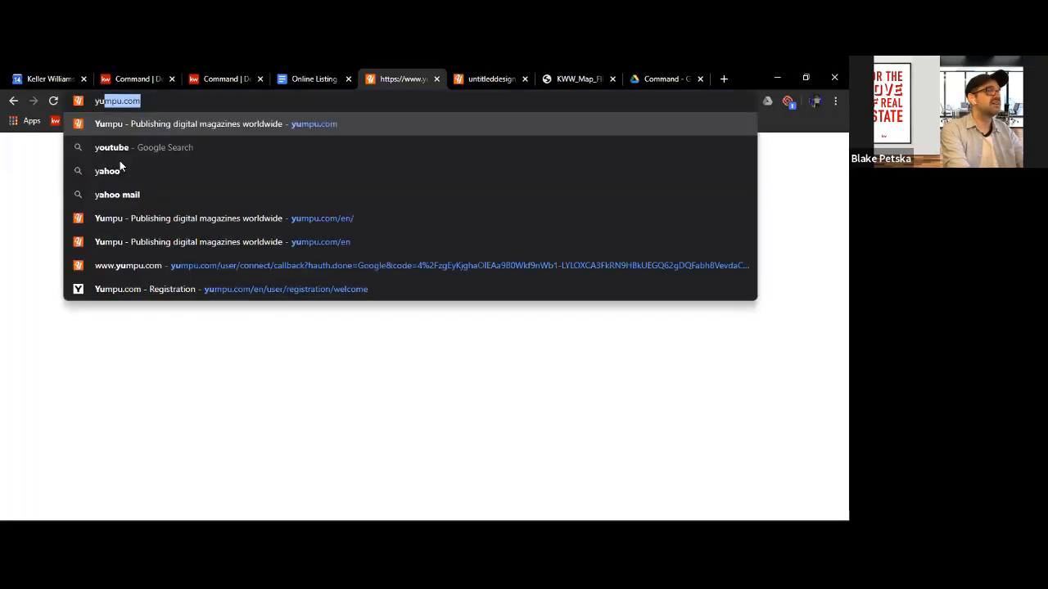
type("mp.com")
key("Return")
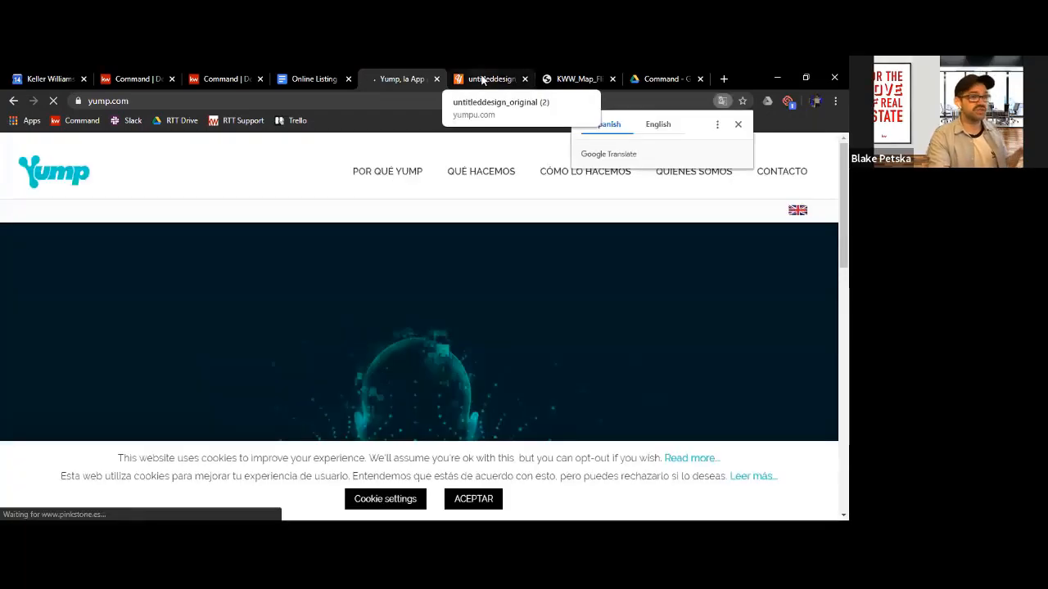
Switch to the already published listing magazine and page back to The Virtual Process and My App spread
left_click(483, 79)
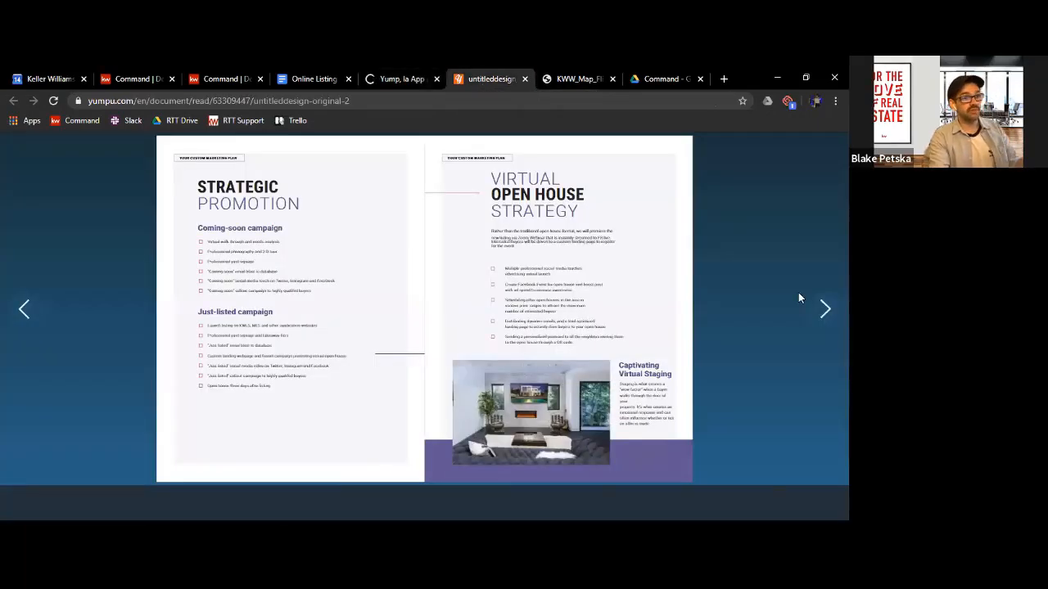
left_click(24, 311)
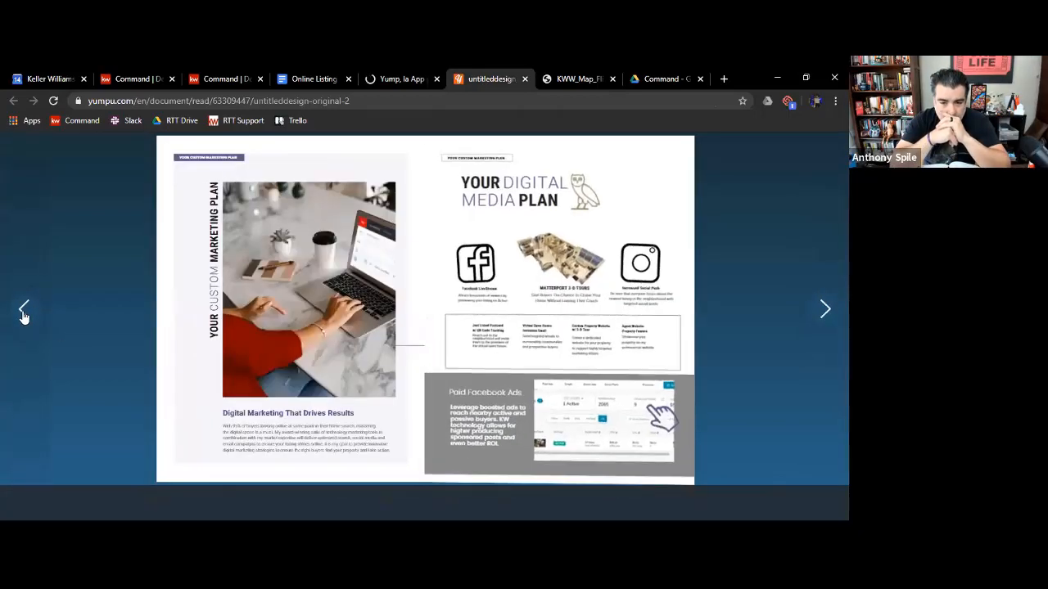
left_click(24, 311)
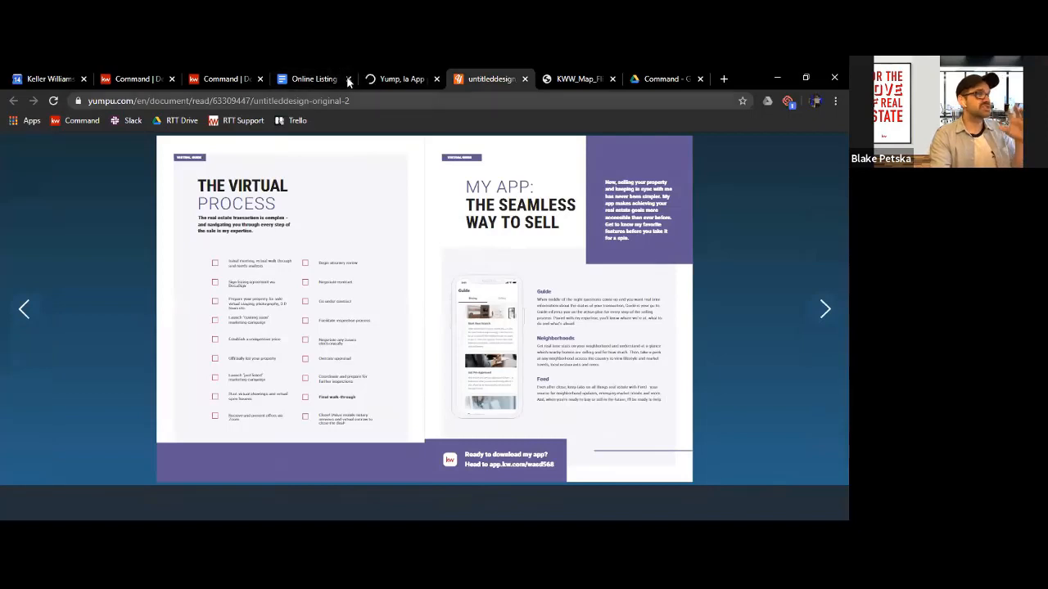
Highlight the published magazine's full web address to point out the shareable link, and clear the selection
double_click(335, 101)
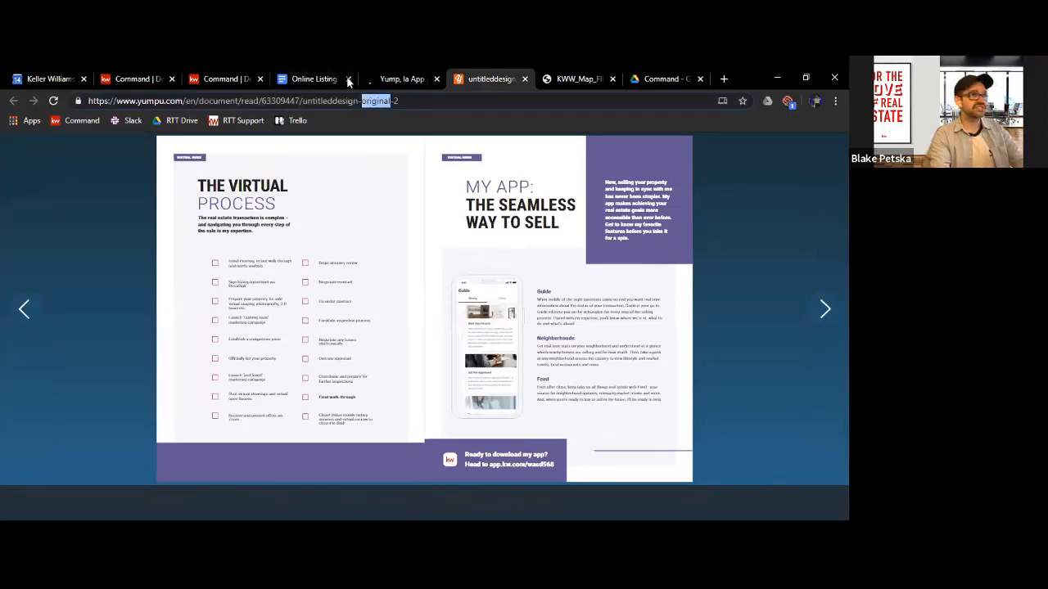
double_click(339, 100)
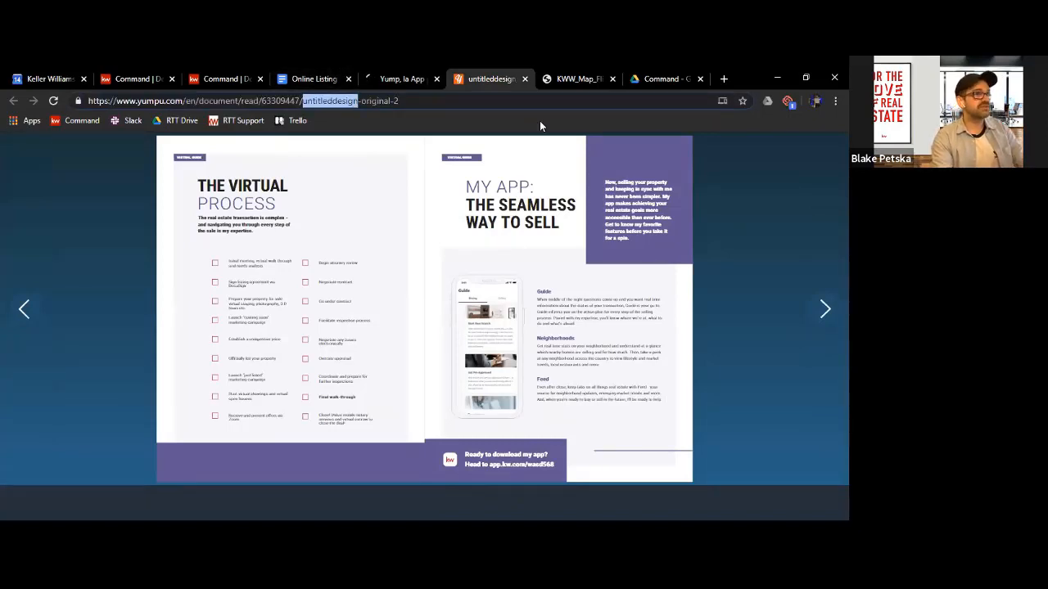
left_click_drag(400, 101, 88, 100)
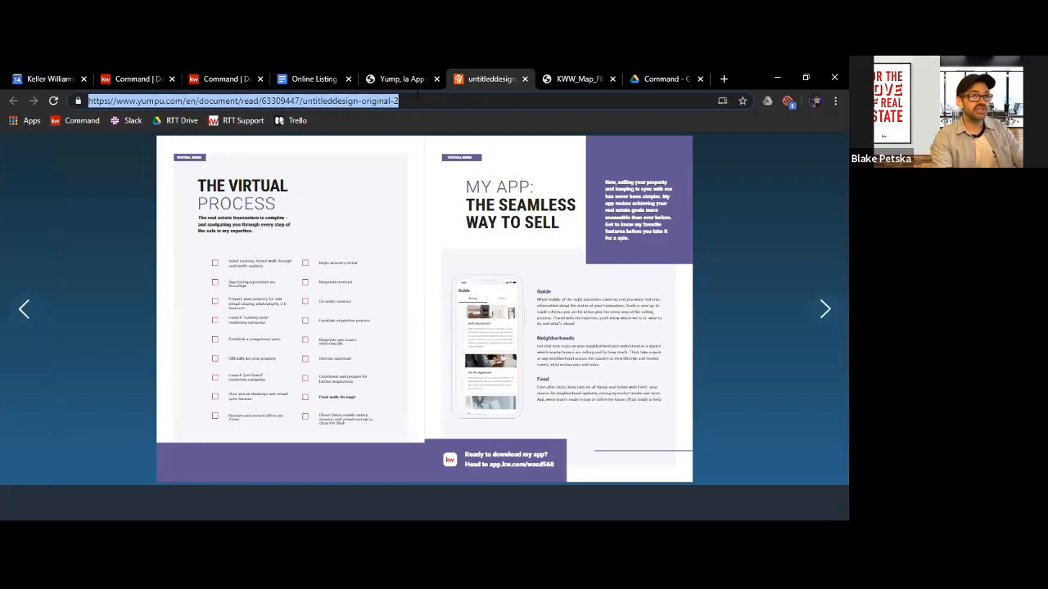
left_click(750, 291)
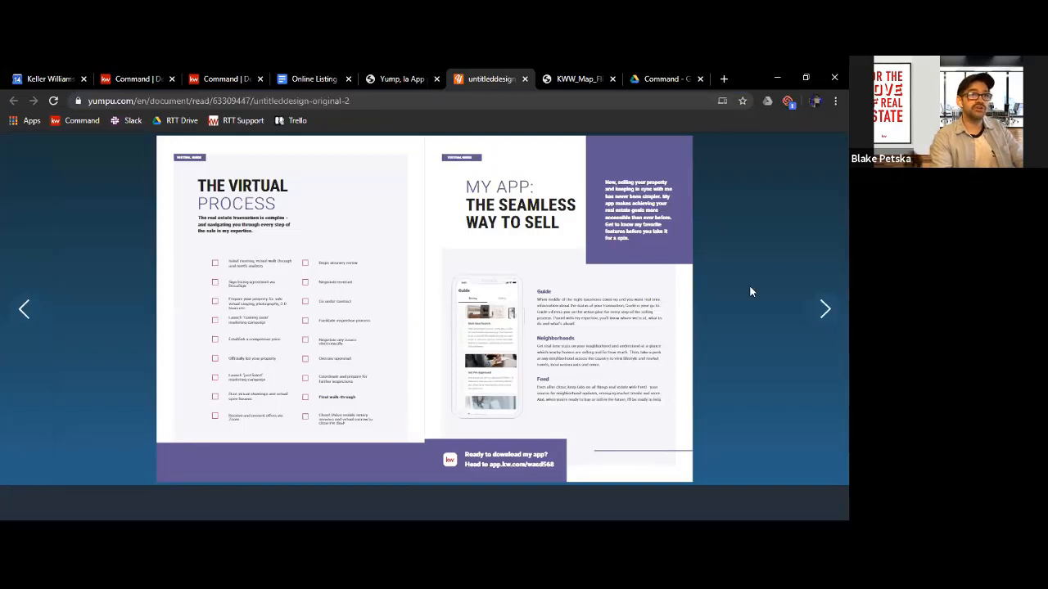
Open the published magazine's sharing options and copy its share link
mouse_move(815, 159)
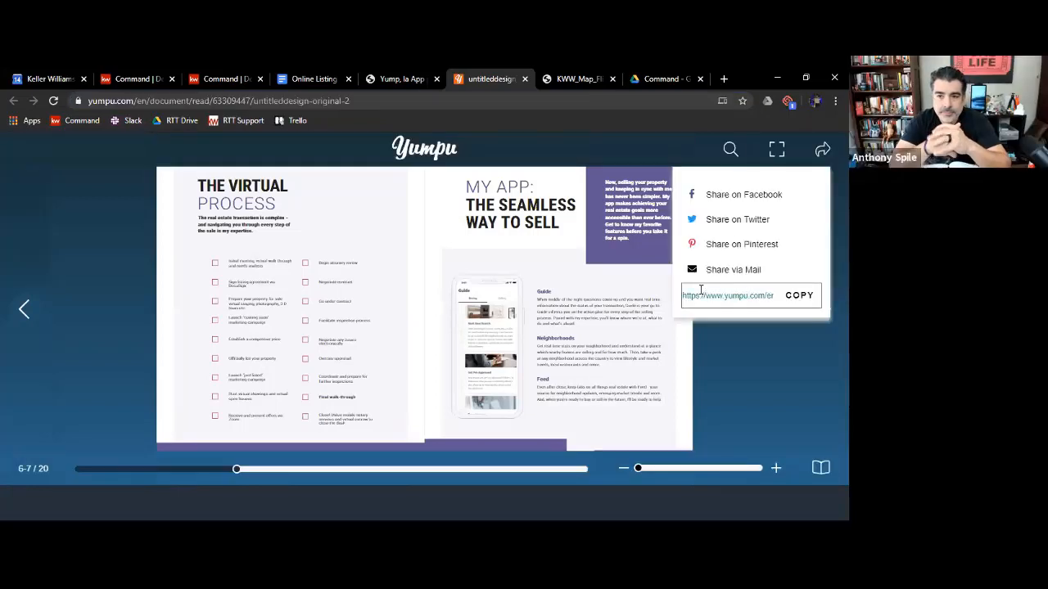
left_click(804, 299)
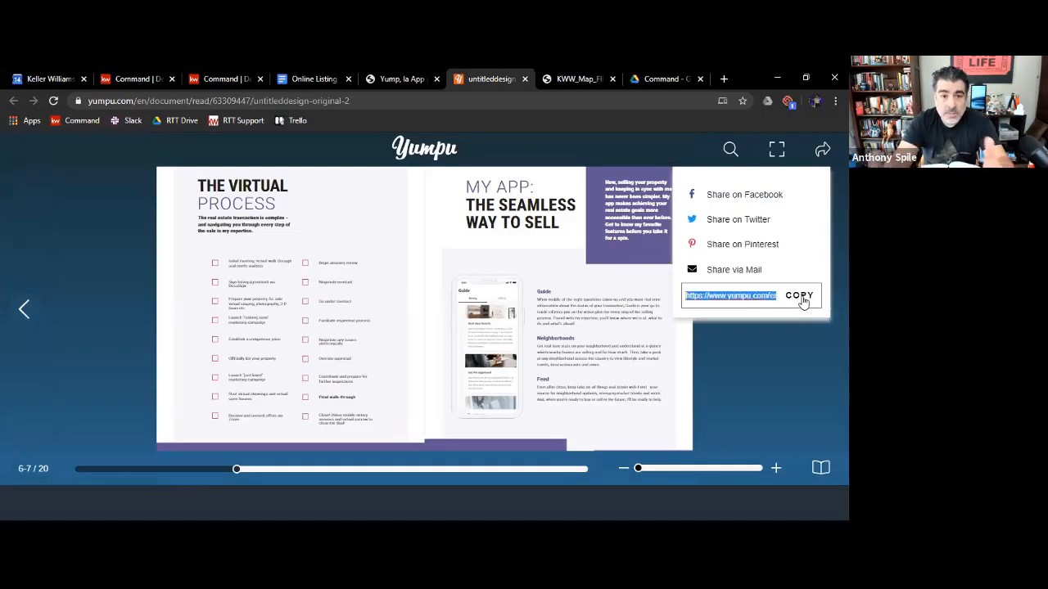
Return to the mistakenly loaded Yump site and correct its web address to load yumpu.com
left_click(388, 78)
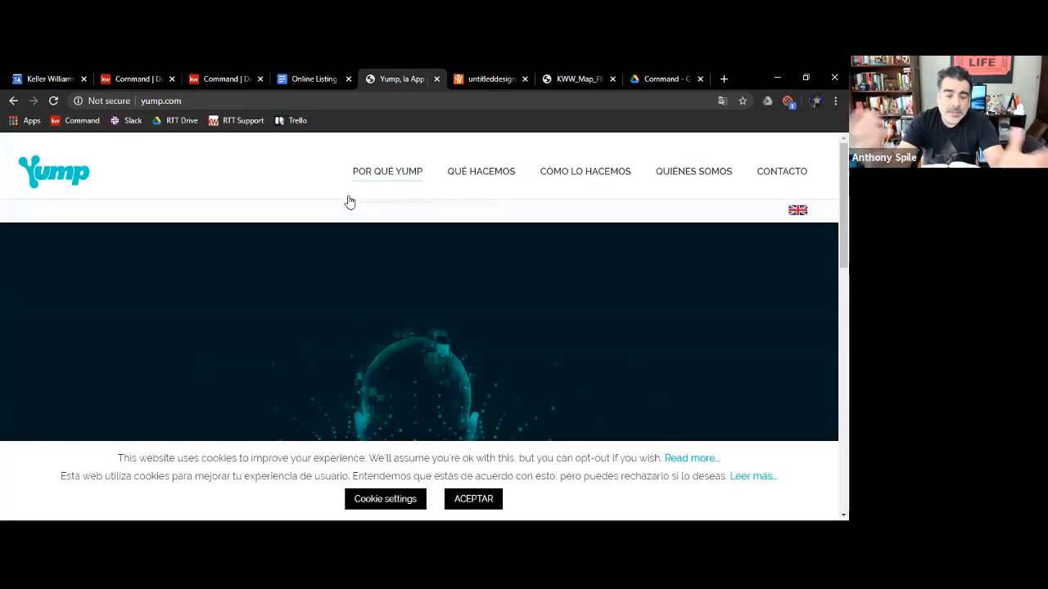
double_click(221, 101)
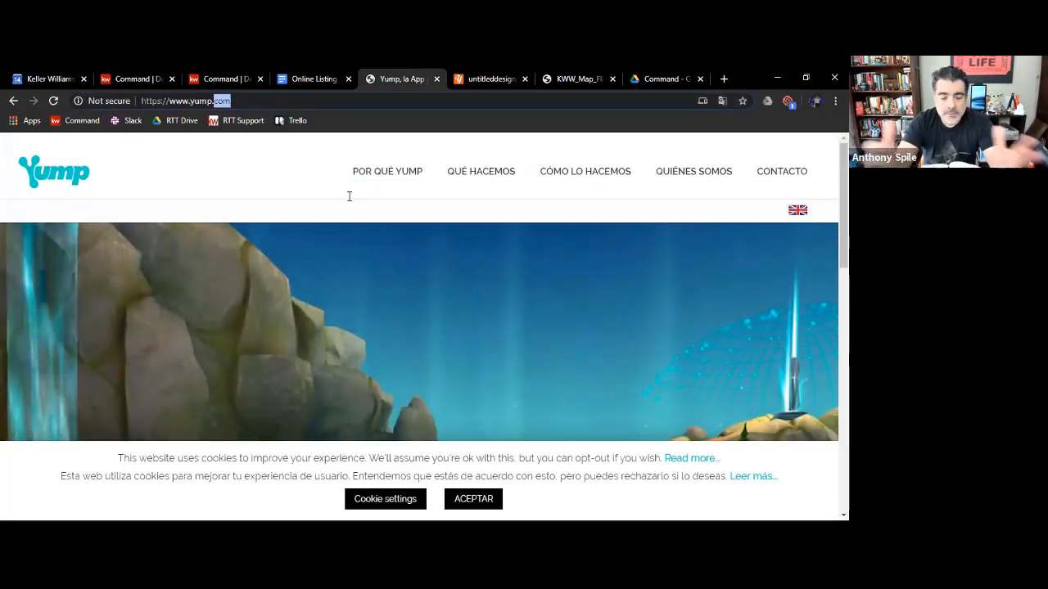
key("BackSpace")
key("BackSpace")
type("u")
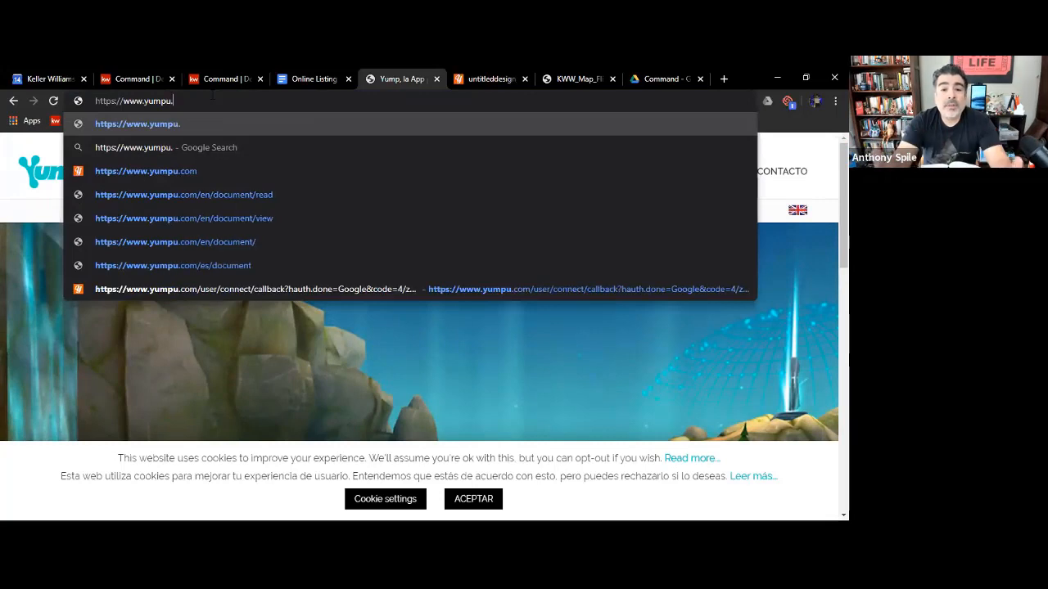
key("Return")
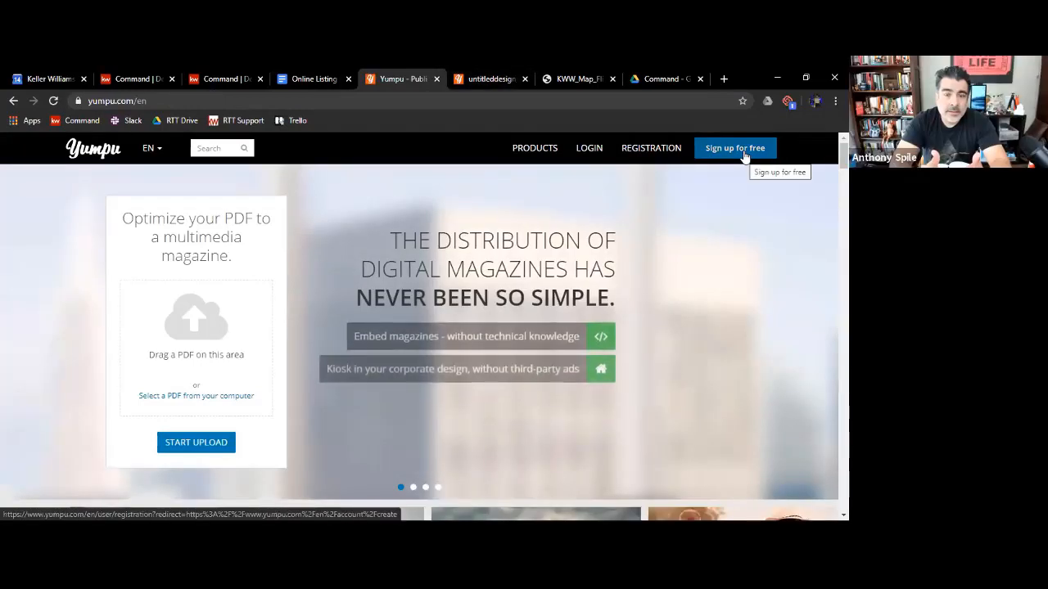
Log in to Yumpu through Google with the work account and submit the username page to complete registration
left_click(591, 152)
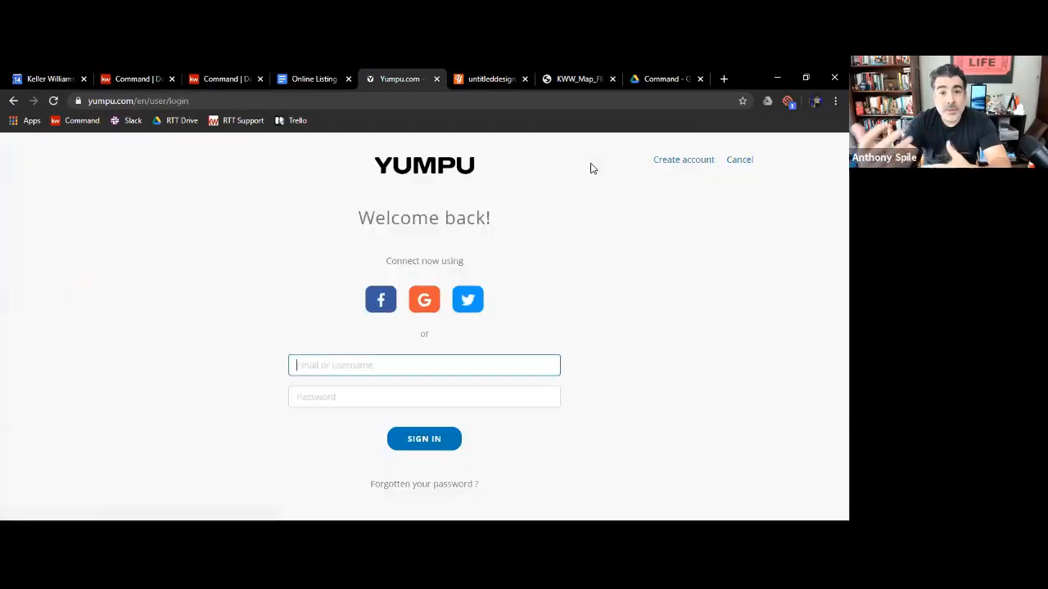
left_click(424, 299)
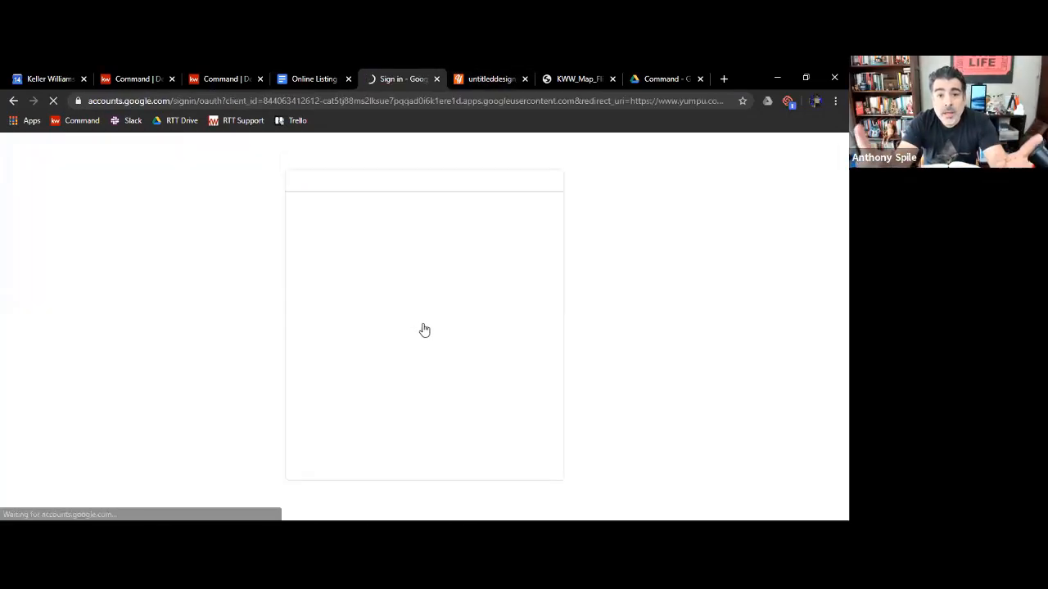
left_click(368, 292)
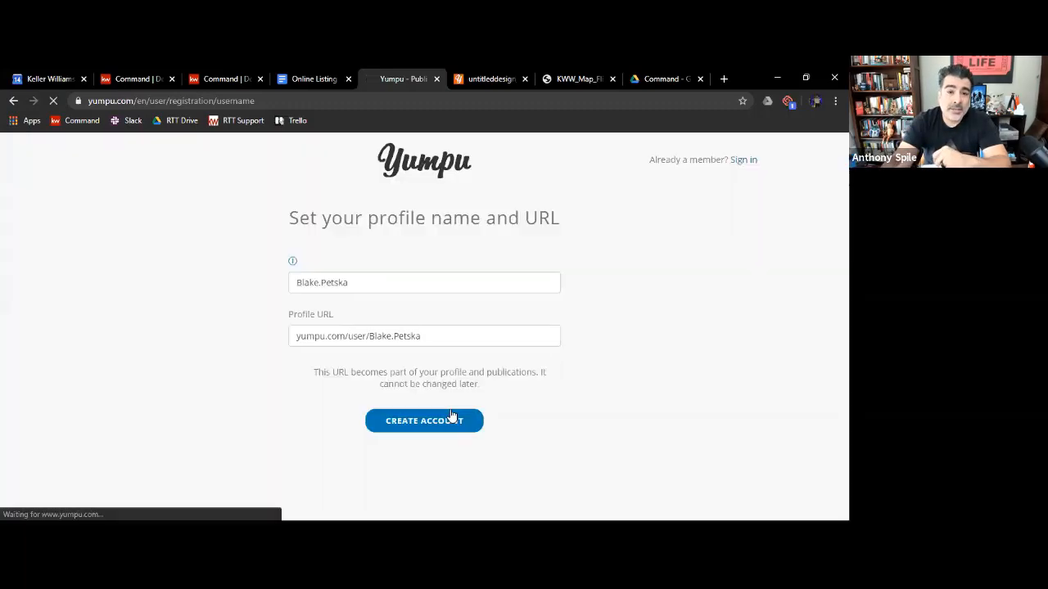
left_click(451, 419)
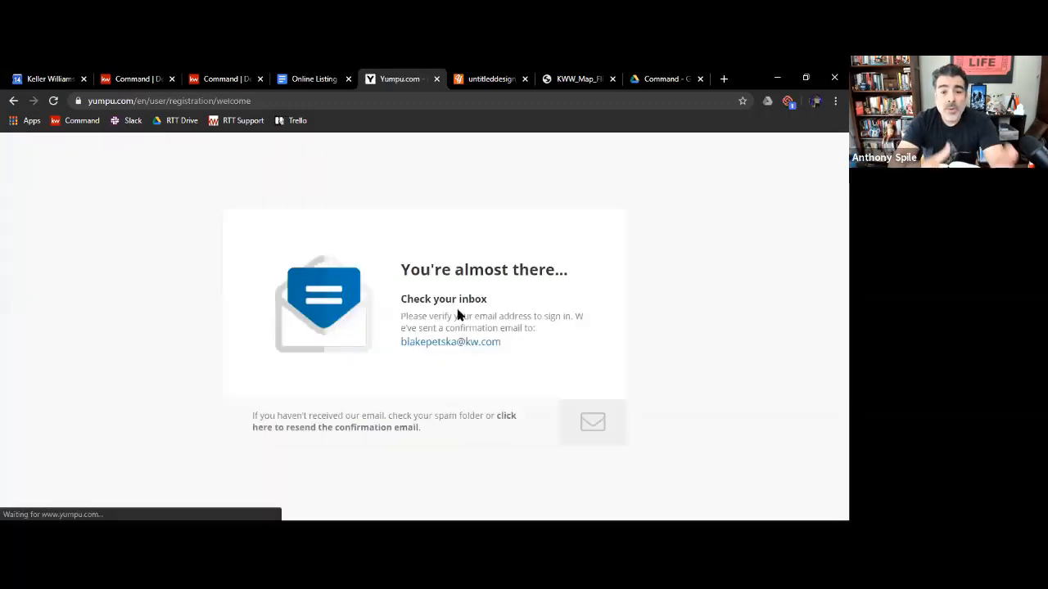